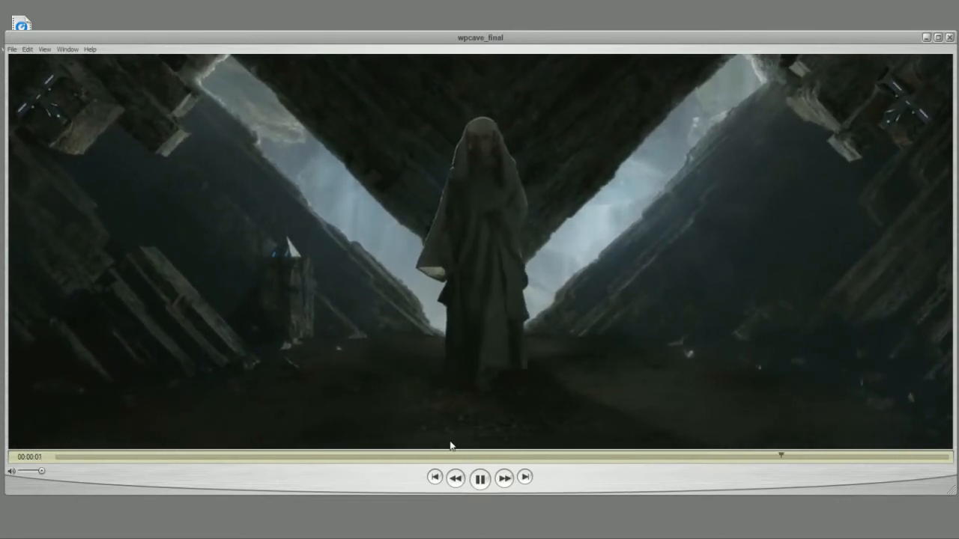
Pause the wpcave_final reference video, minimise its player and switch to 3ds Max.
left_click(481, 479)
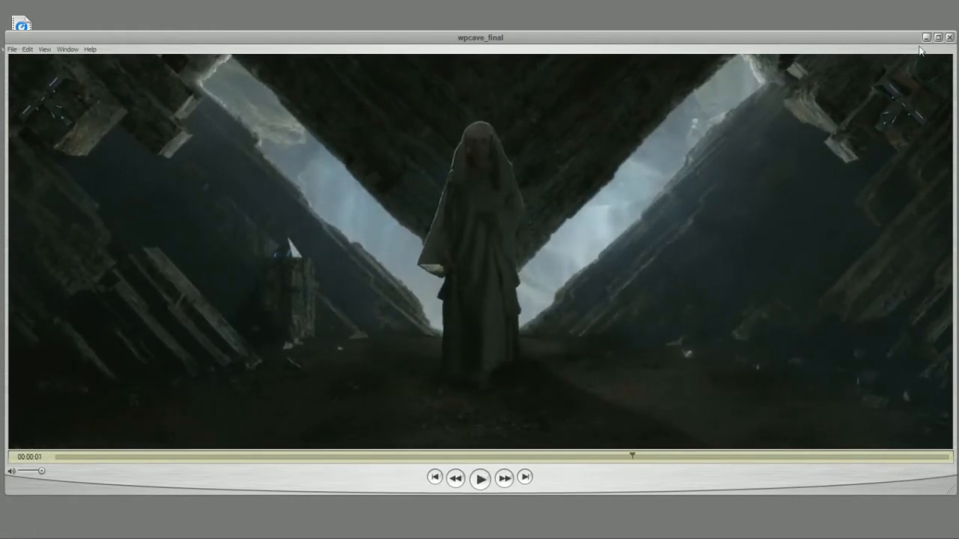
left_click(928, 38)
left_click(573, 535)
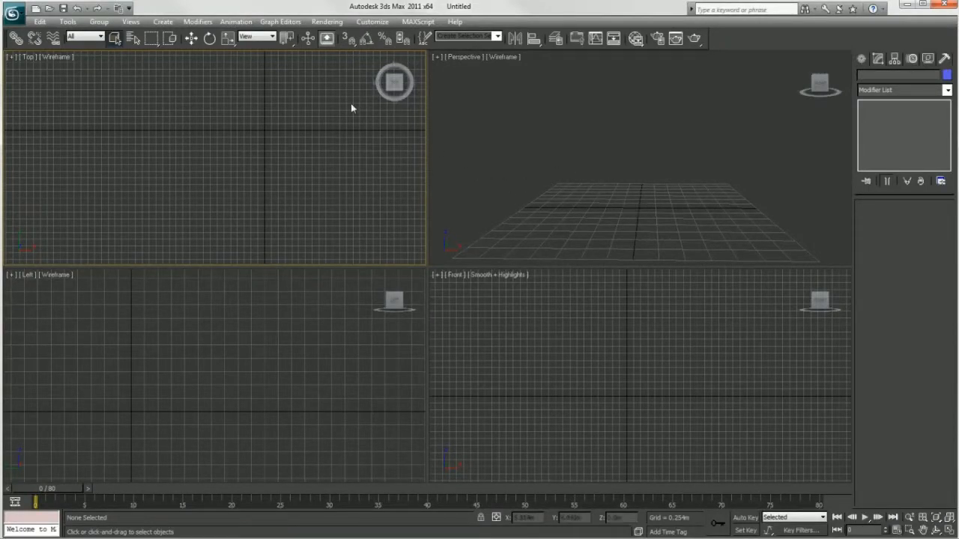
Set the scene's display unit scale to metric in meters.
left_click(334, 23)
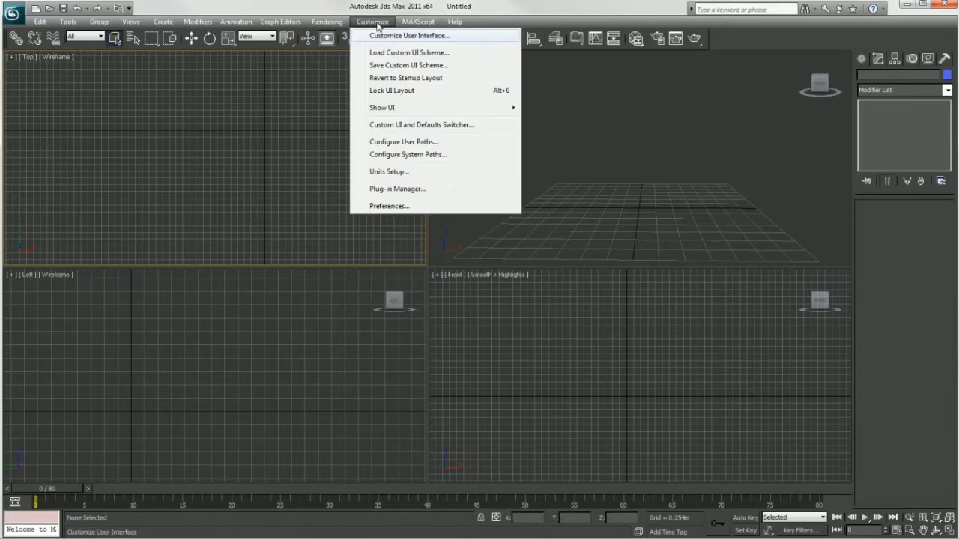
left_click(398, 173)
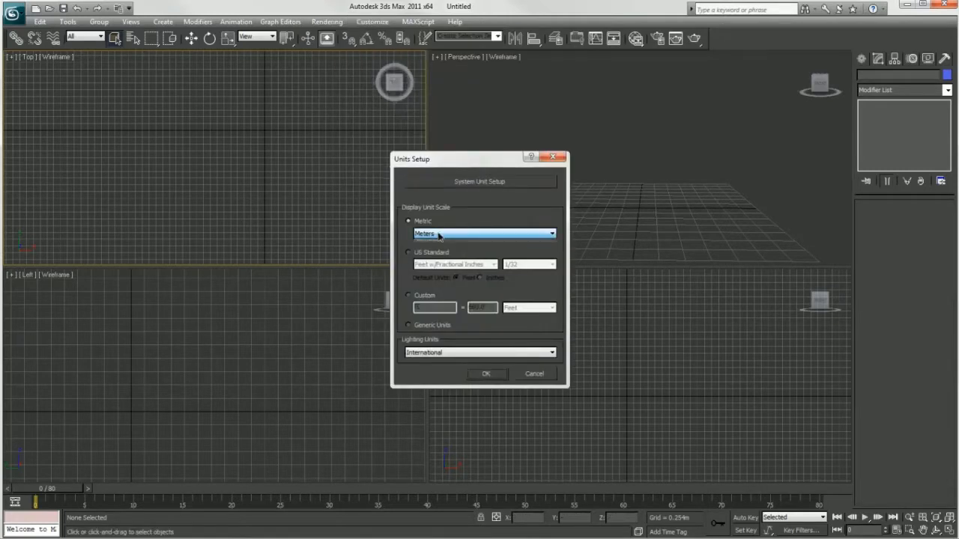
left_click(441, 235)
left_click(434, 258)
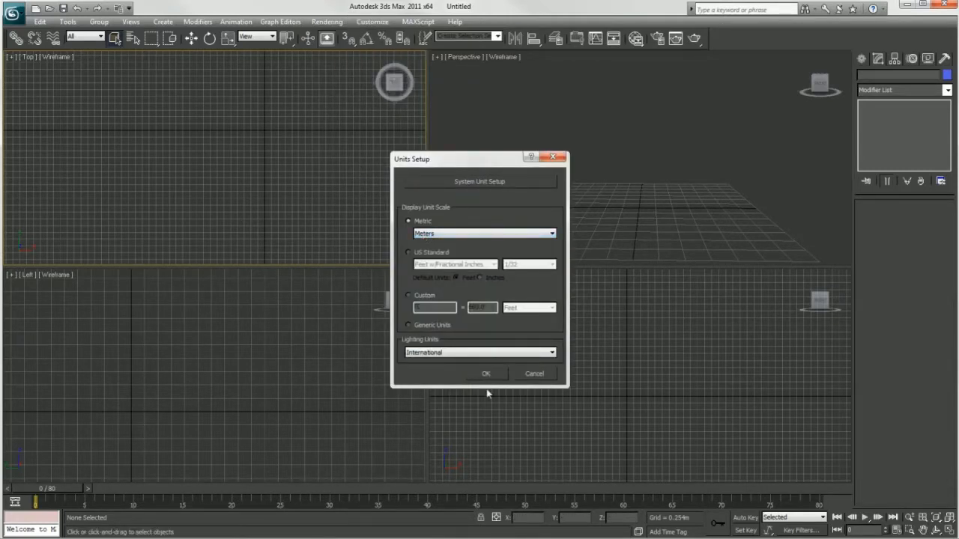
left_click(487, 374)
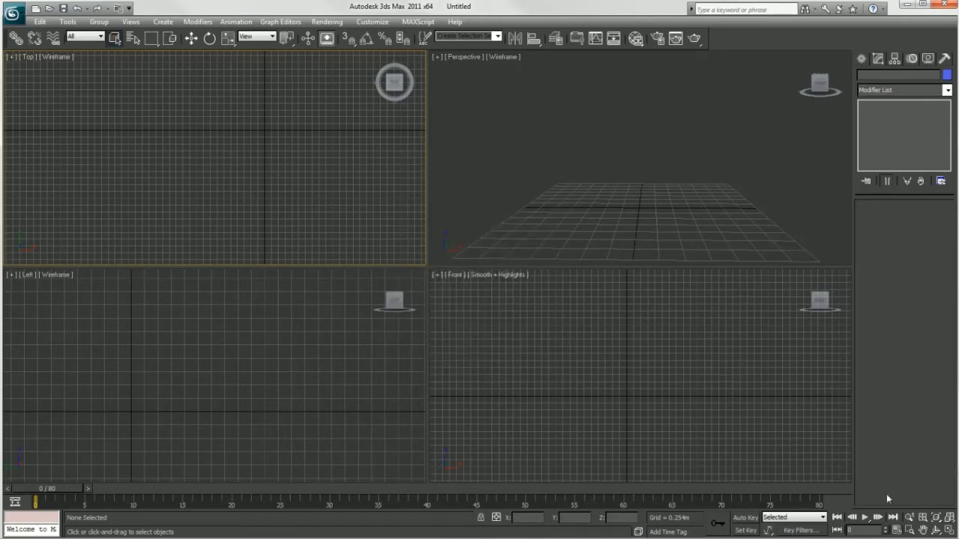
Review the frame rate and animation length in the time configuration.
left_click(897, 530)
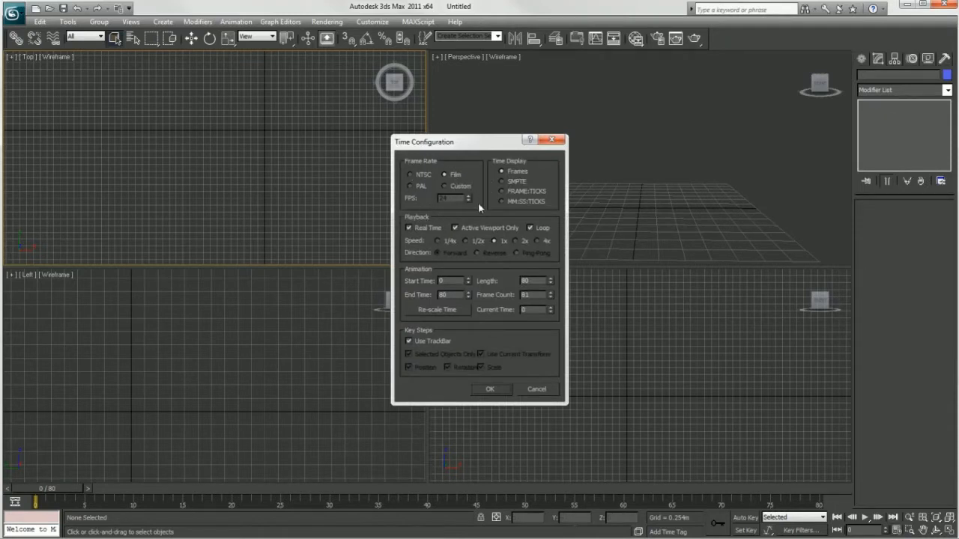
left_click(491, 389)
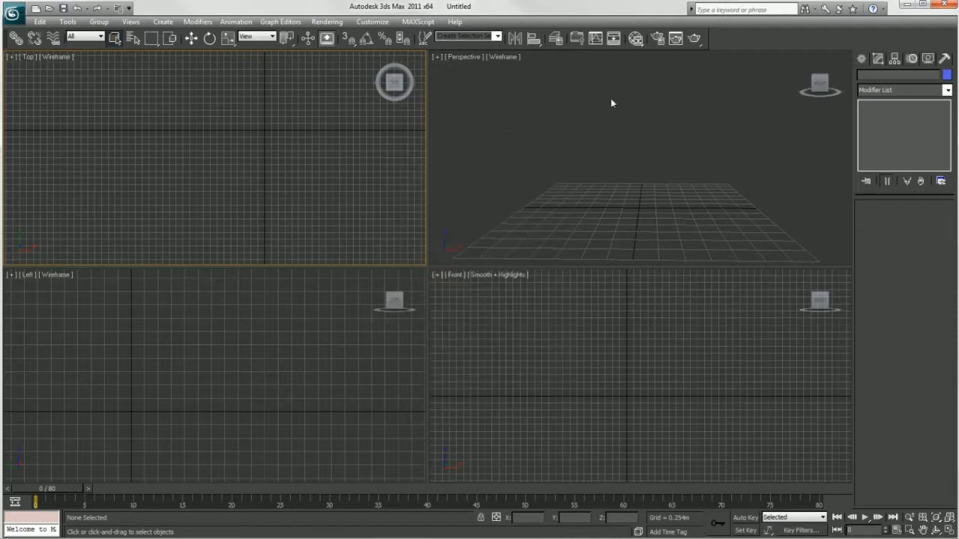
Create a standard free camera near the origin, placed in the Left view.
left_click(862, 59)
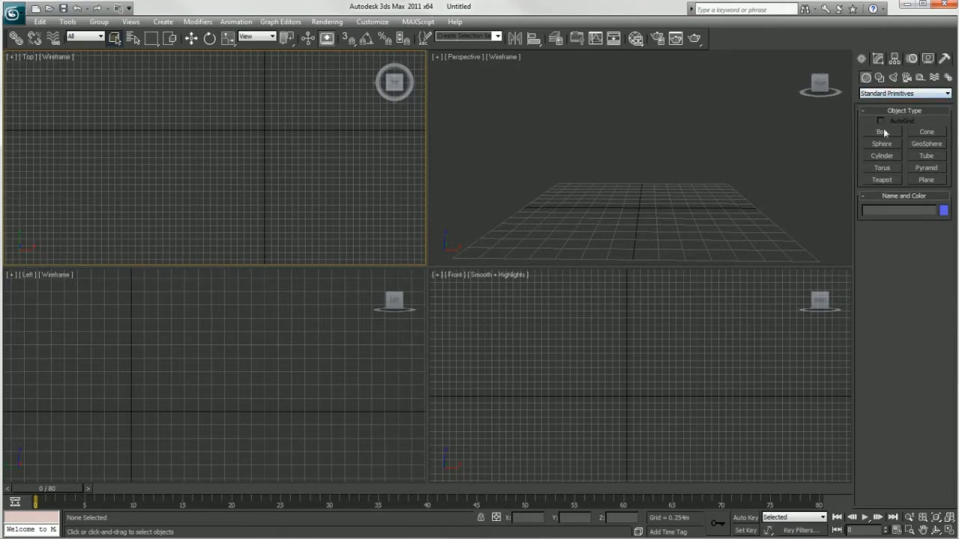
left_click(879, 78)
left_click(867, 78)
left_click(907, 77)
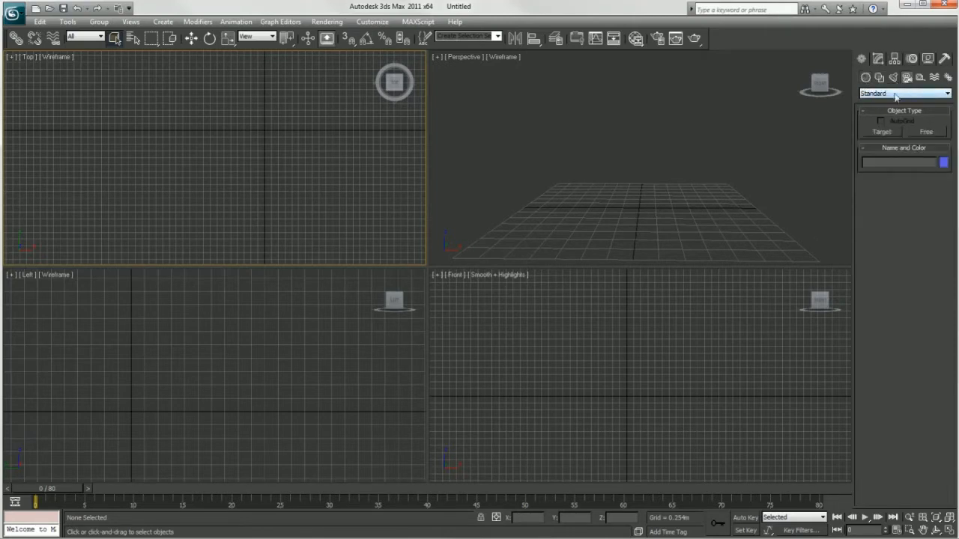
left_click(917, 134)
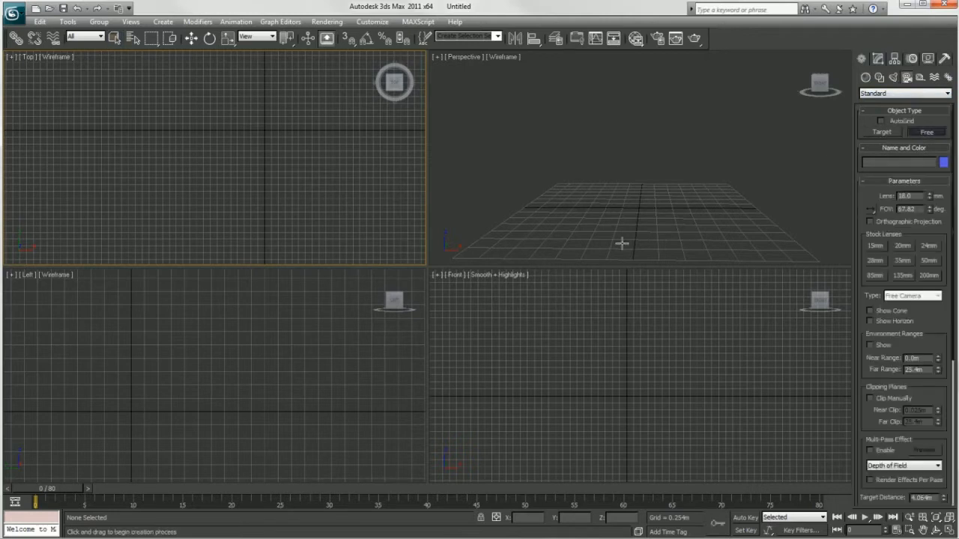
left_click(137, 375)
Rotate the camera about 90 degrees in the Top view to face along positive Y and move it to about X 0 m, Y -4.48 m.
left_click(190, 41)
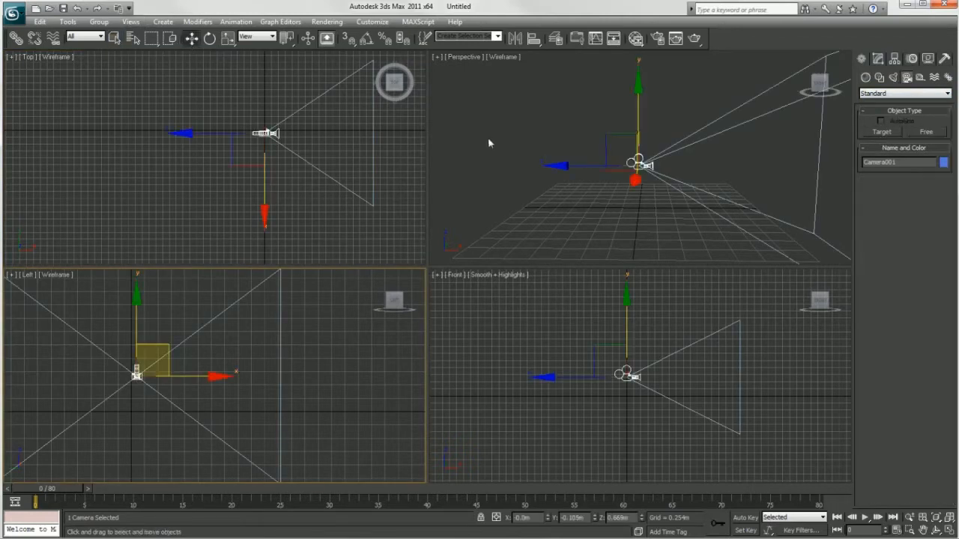
middle_click_drag(486, 139, 482, 145)
middle_click(234, 138)
left_click_drag(295, 105, 301, 141)
left_click(211, 39)
left_click_drag(217, 98, 205, 75)
key("w")
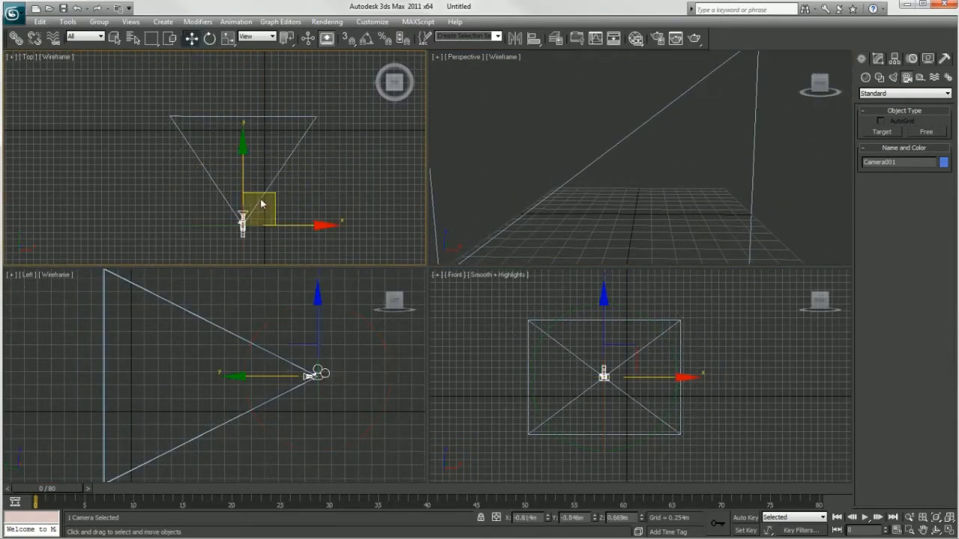
left_click_drag(268, 193, 290, 219)
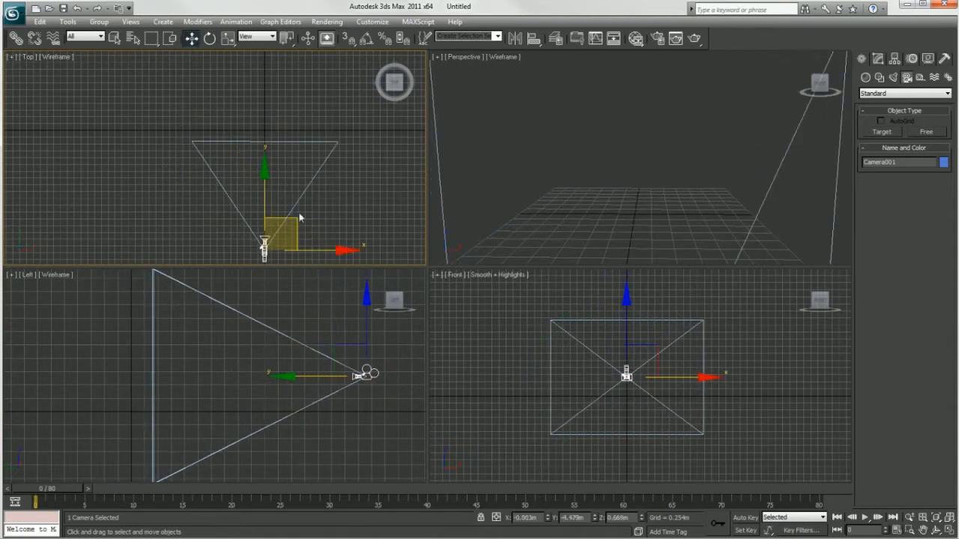
Switch the Perspective viewport to look through Camera001.
left_click(474, 59)
mouse_move(499, 72)
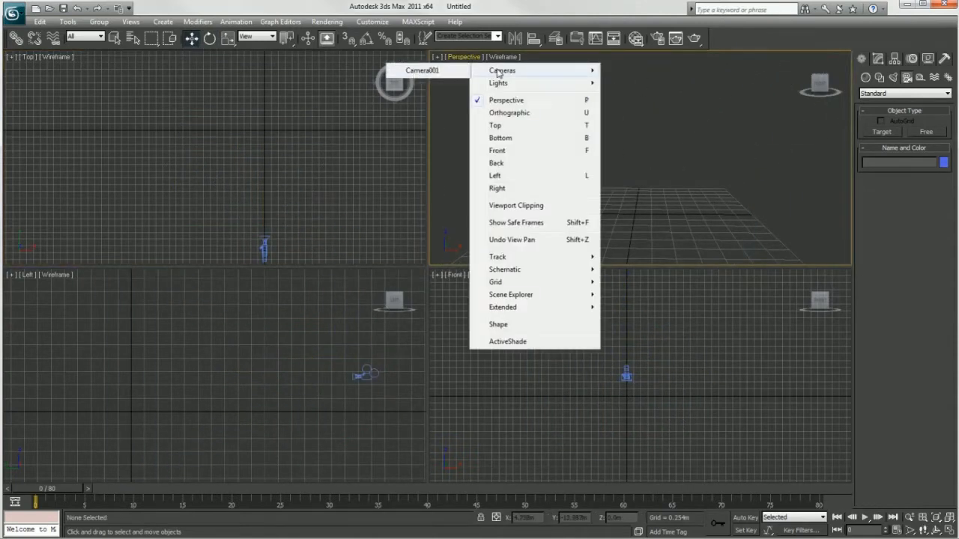
left_click(438, 72)
left_click(493, 60)
left_click(467, 58)
Load WPCAVE_seq 177_ConceptFull_Lighter.jpg as the background image of the camera viewport.
left_click(493, 63)
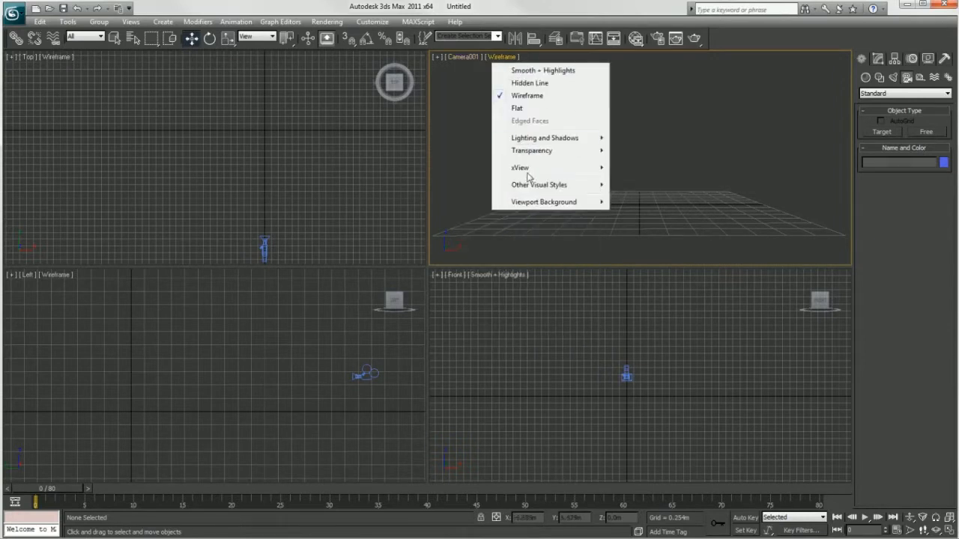
mouse_move(527, 209)
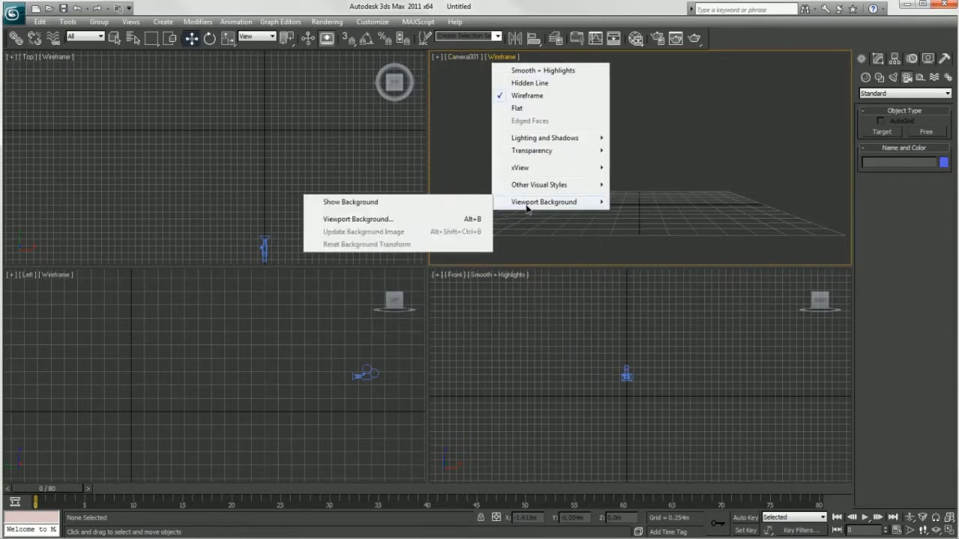
left_click(345, 219)
left_click(398, 177)
left_click(419, 278)
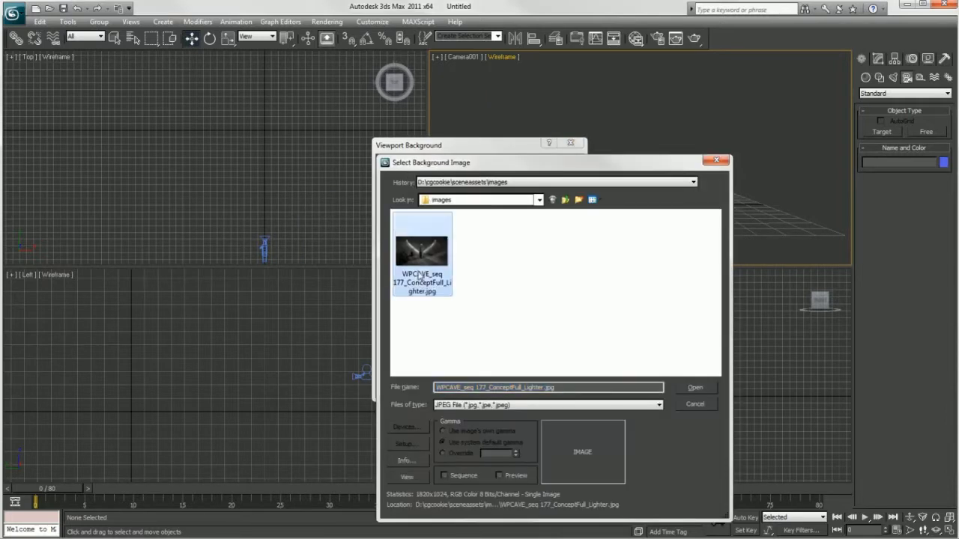
left_click(695, 388)
left_click(499, 389)
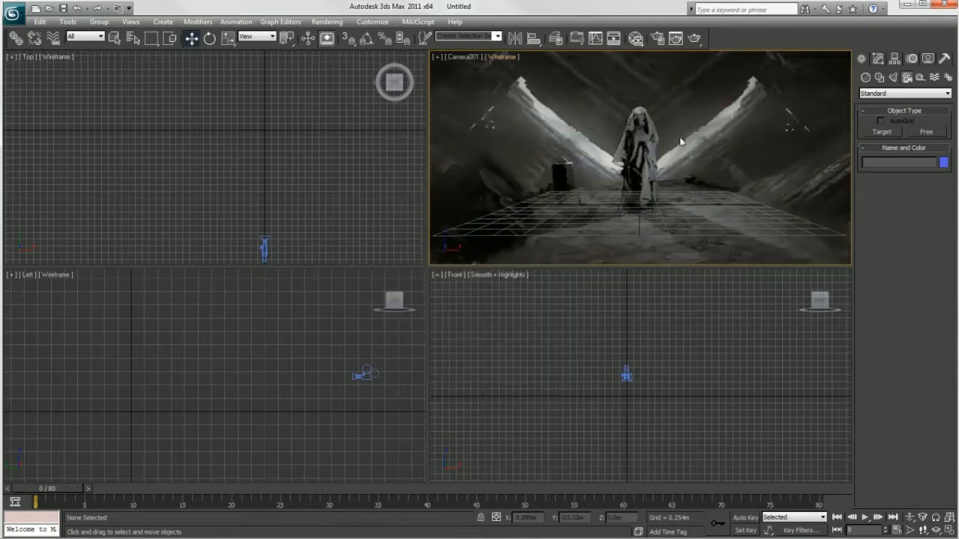
Open the render setup, and set the free camera's lens to 18 mm.
left_click(657, 39)
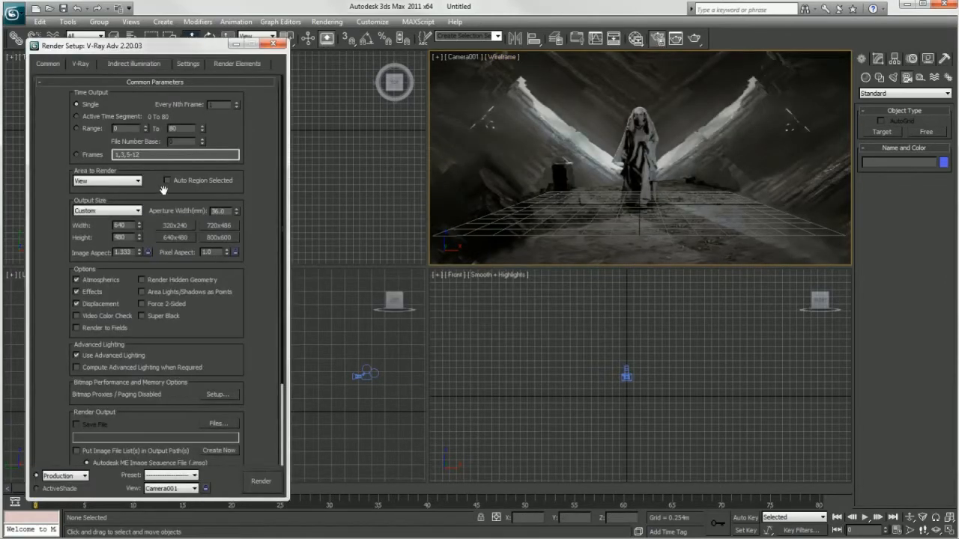
left_click(627, 375)
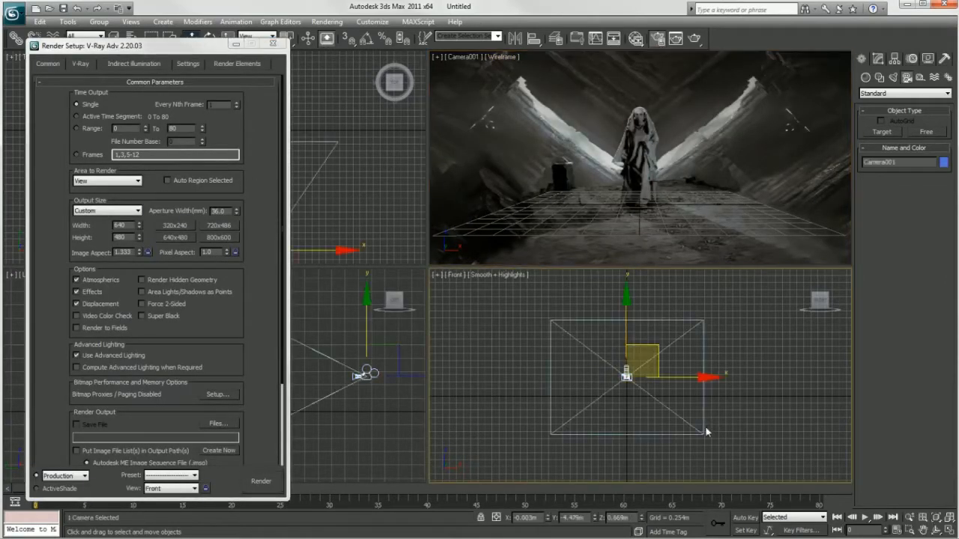
left_click(880, 59)
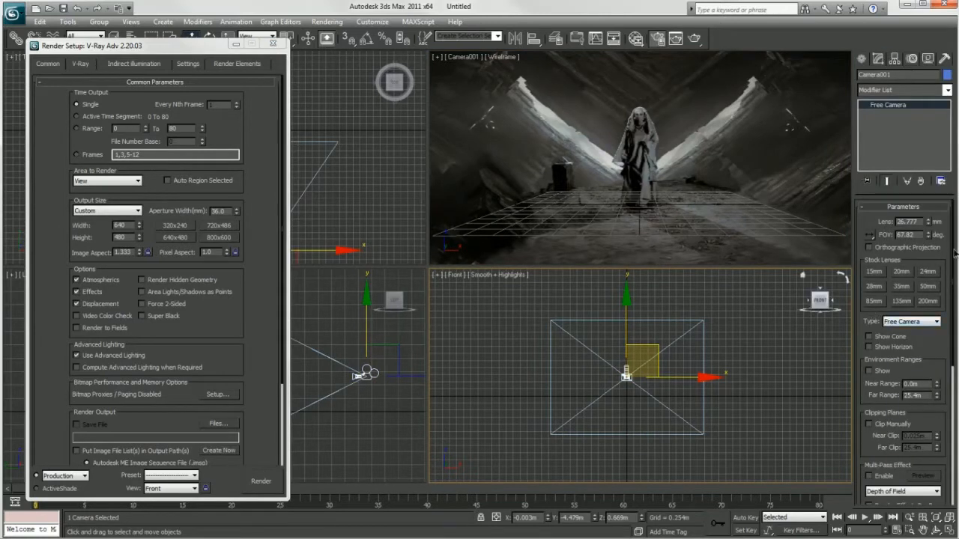
type("18")
key("Return")
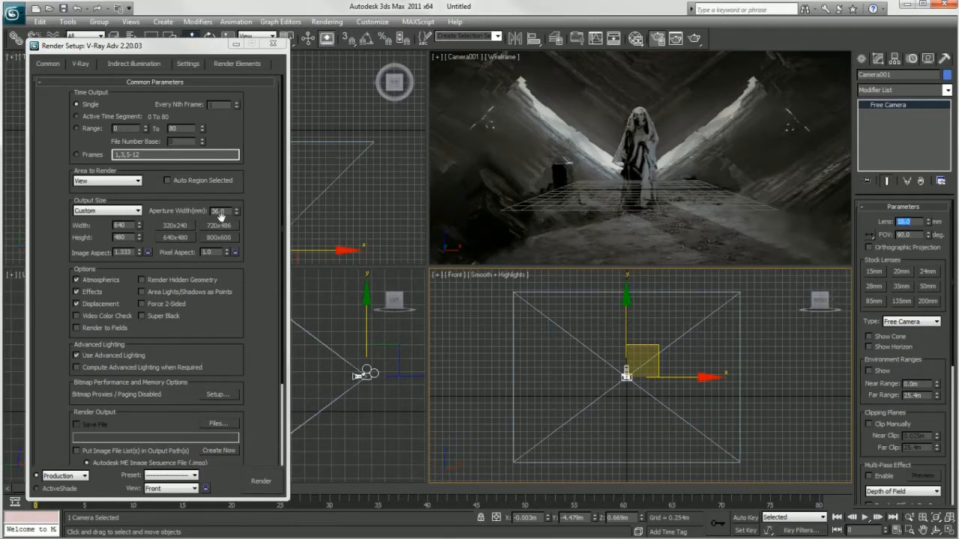
Set the render output's aperture width to 24.2 mm.
left_click_drag(229, 212, 208, 226)
type("24.2")
key("Return")
Set the render output size to 1820 by 1024, lock the image and pixel aspect ratios, and close the render setup.
key("Tab")
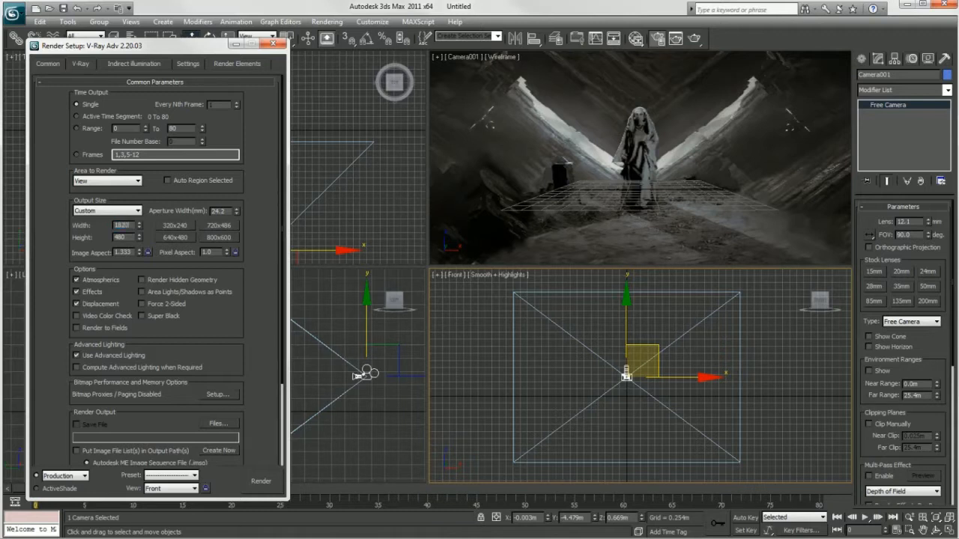
type("1")
left_click(148, 252)
left_click(236, 253)
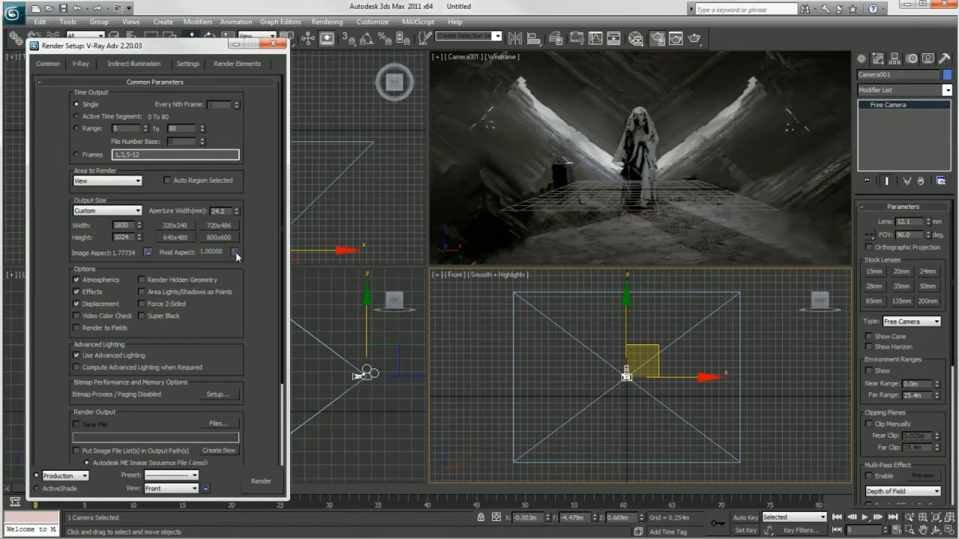
left_click(274, 45)
Show safe frames in the Camera001 viewport and deselect the camera.
left_click(468, 59)
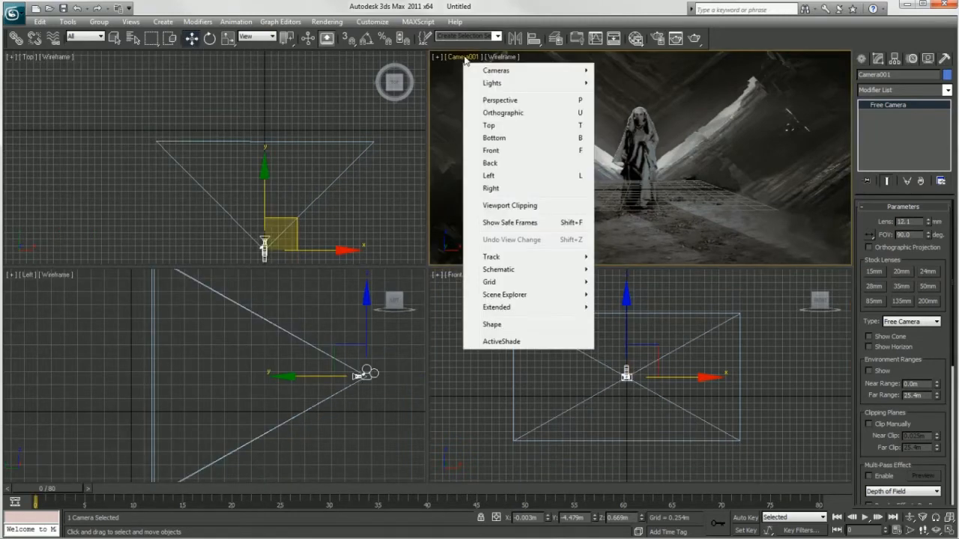
left_click(501, 224)
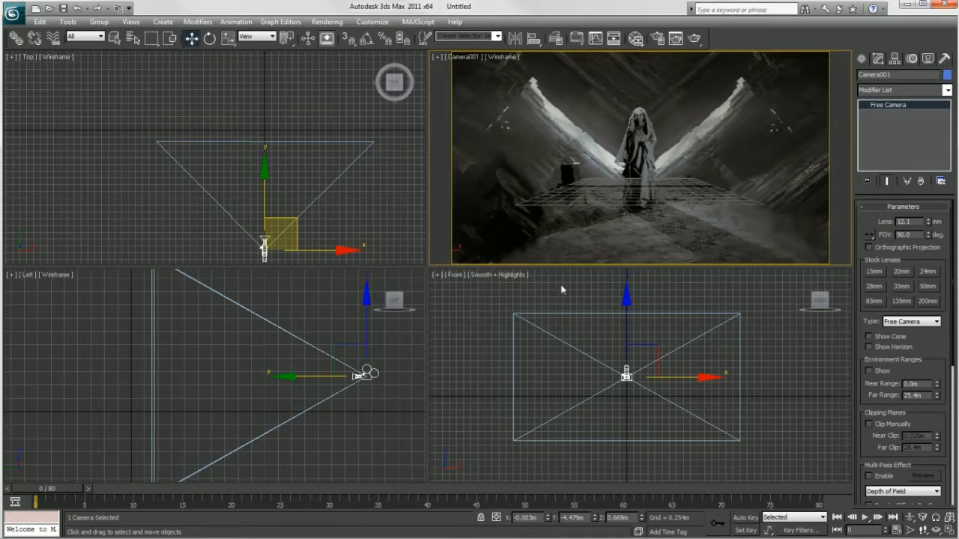
left_click(374, 193)
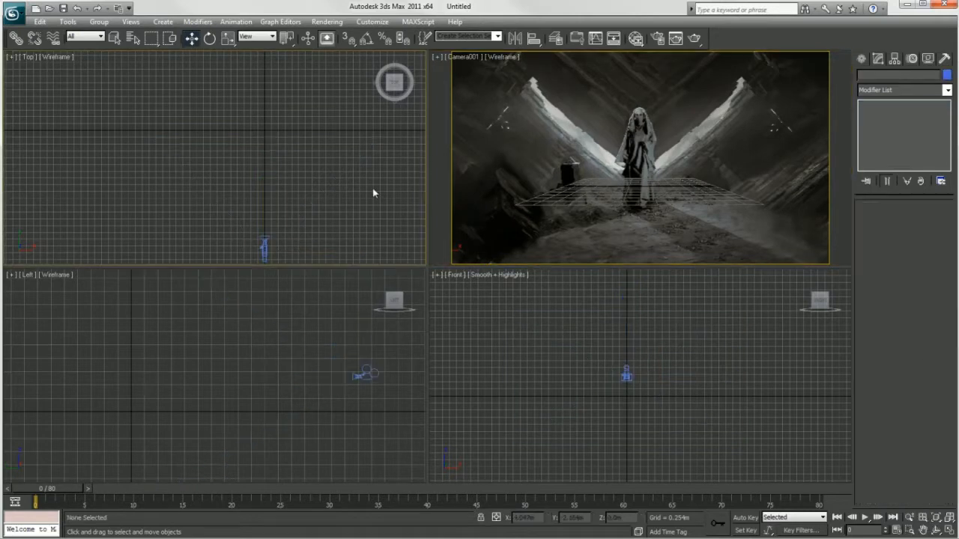
Create a box near the origin in the Top view, about 1.58 m long, 1.15 m wide and 2.63 m high.
left_click(862, 58)
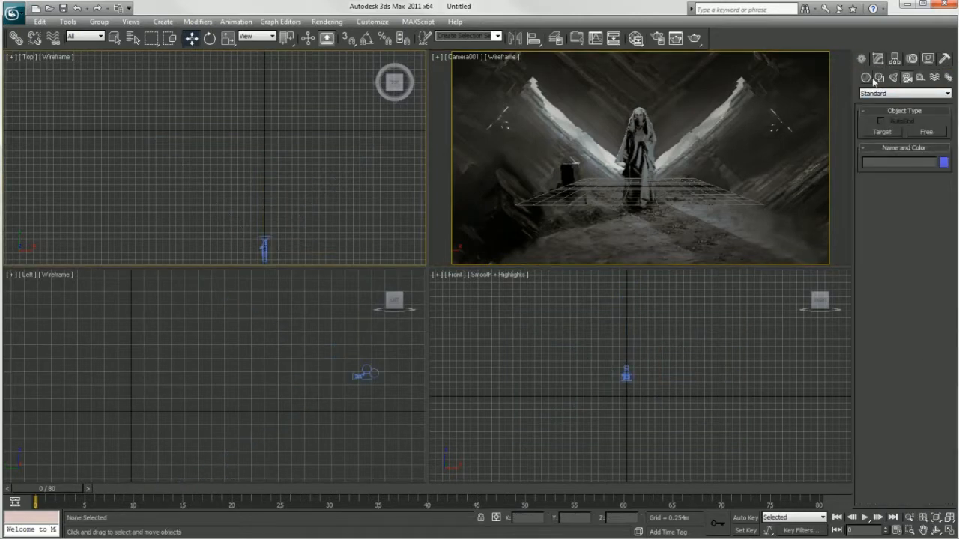
left_click(867, 77)
left_click(882, 132)
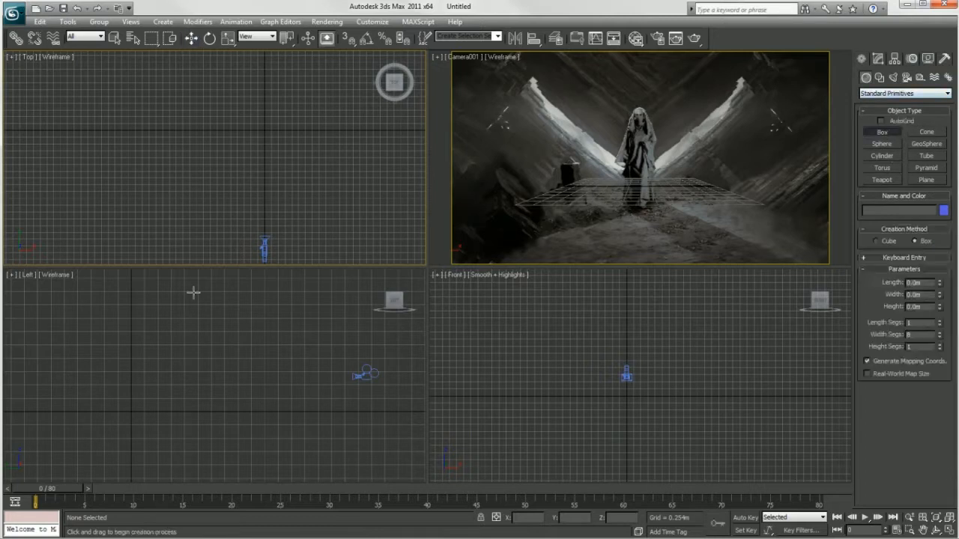
left_click_drag(253, 110, 283, 151)
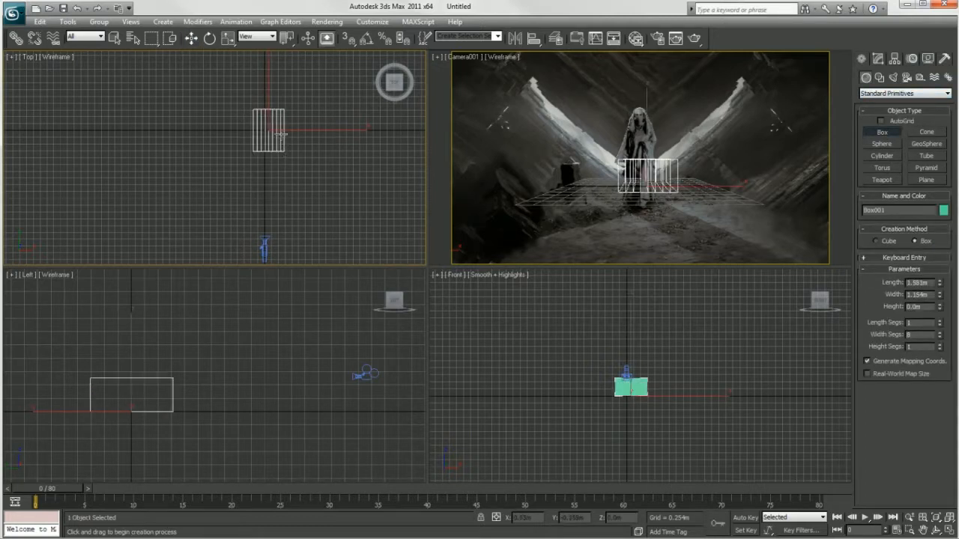
left_click(279, 80)
left_click(192, 39)
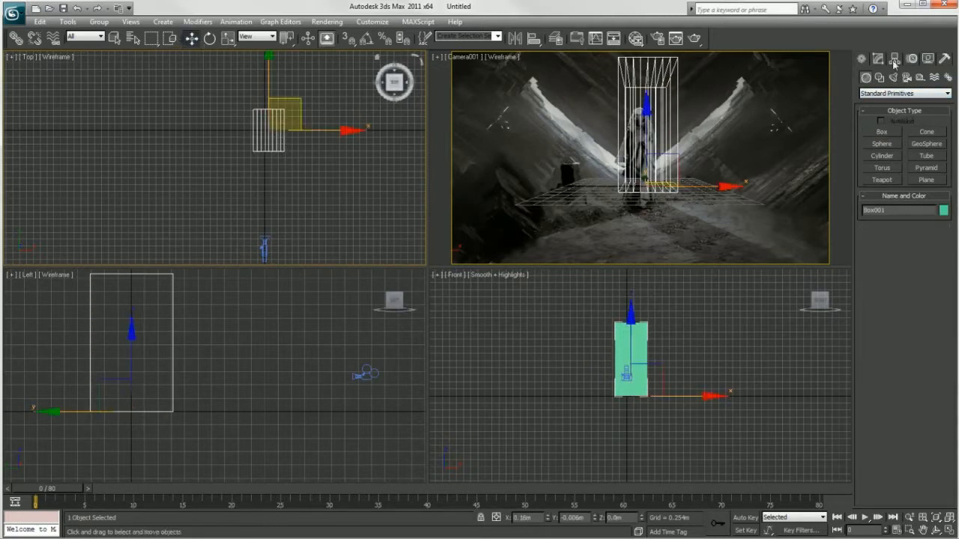
Set the box's width segments to 1 and its height to 1.6 m.
left_click(879, 59)
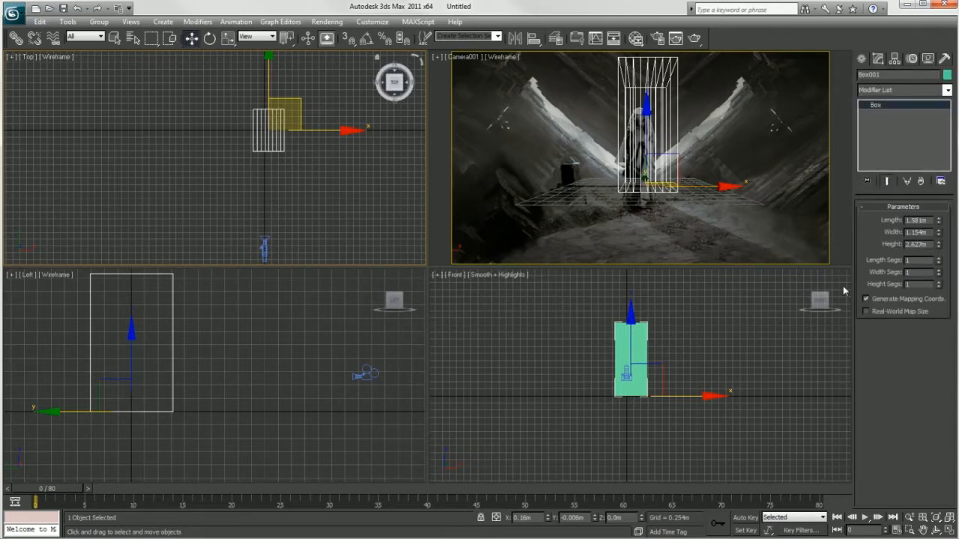
type("1")
key("Return")
double_click(916, 244)
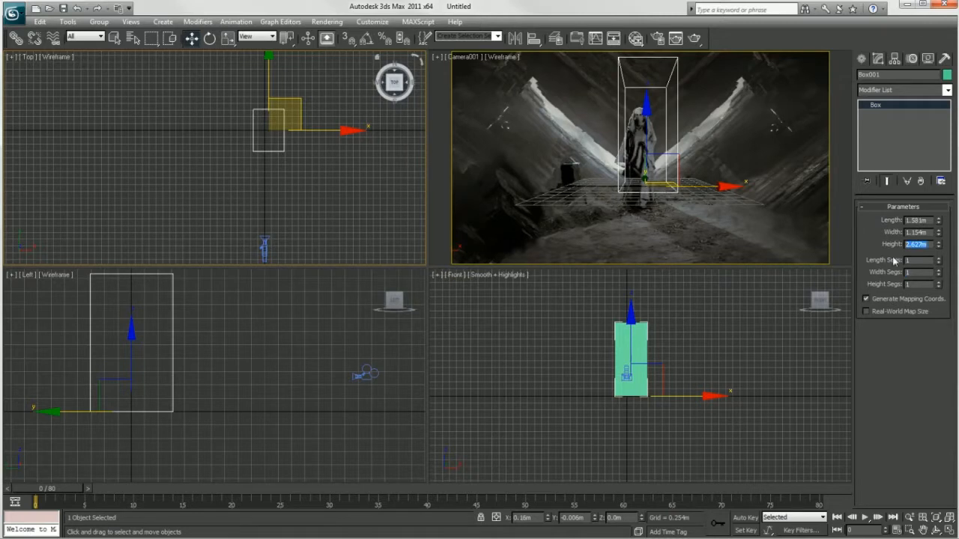
type("1.6")
key("Return")
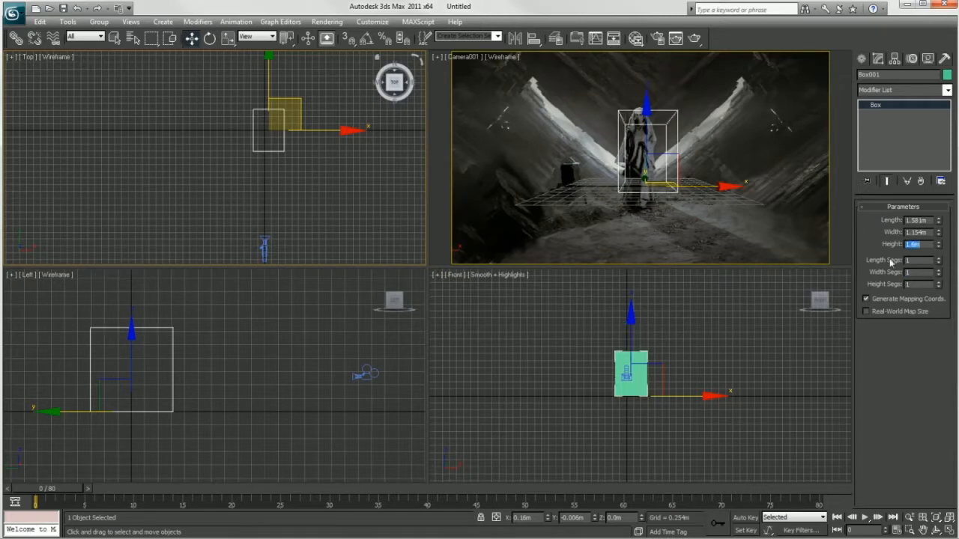
Set the box's length and width to 0.5 m each.
double_click(917, 232)
type("1")
key("shift+Tab")
type("0.5")
key("Return")
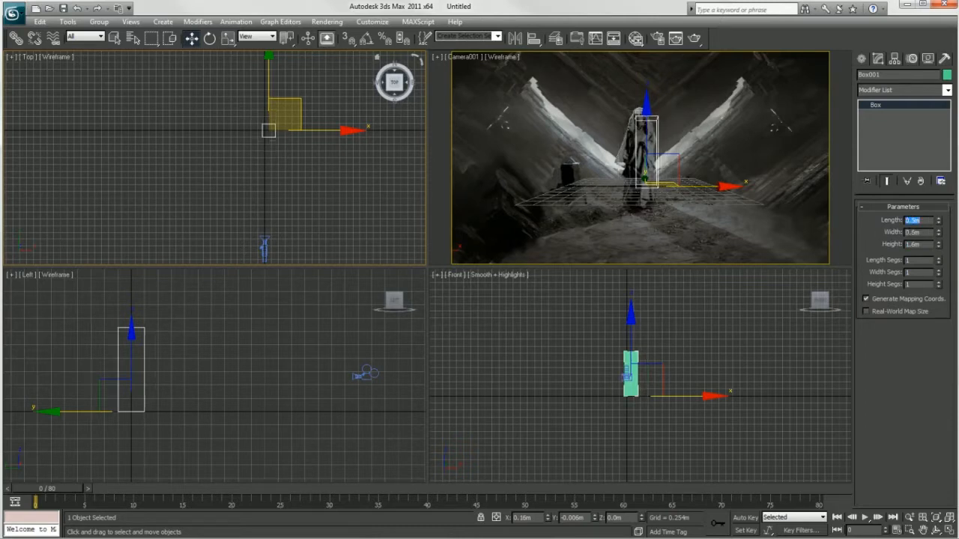
Move the box in the Top view to about X 0.01 m, Y 0.01 m at the origin and deselect it.
left_click_drag(299, 103, 293, 102)
right_click(183, 409)
middle_click_drag(255, 334, 233, 355)
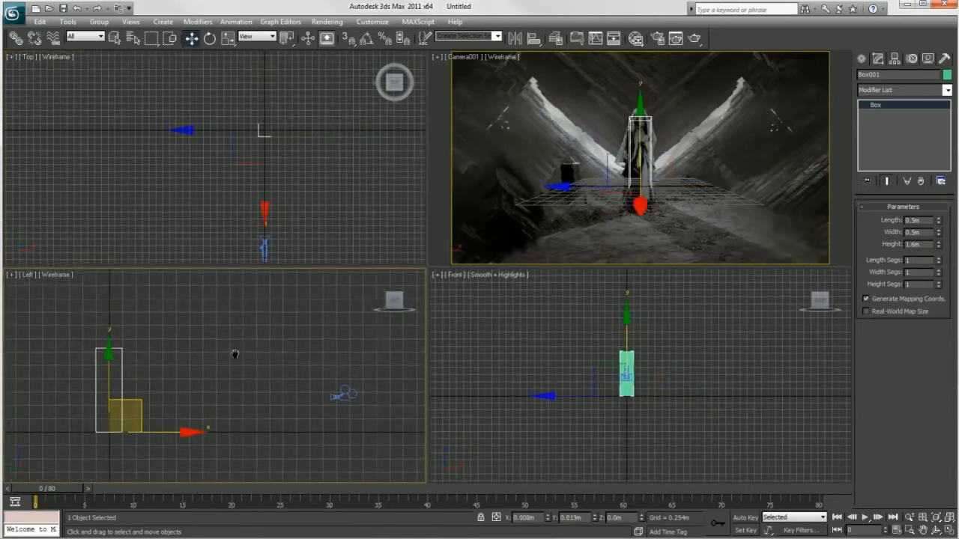
left_click(352, 107)
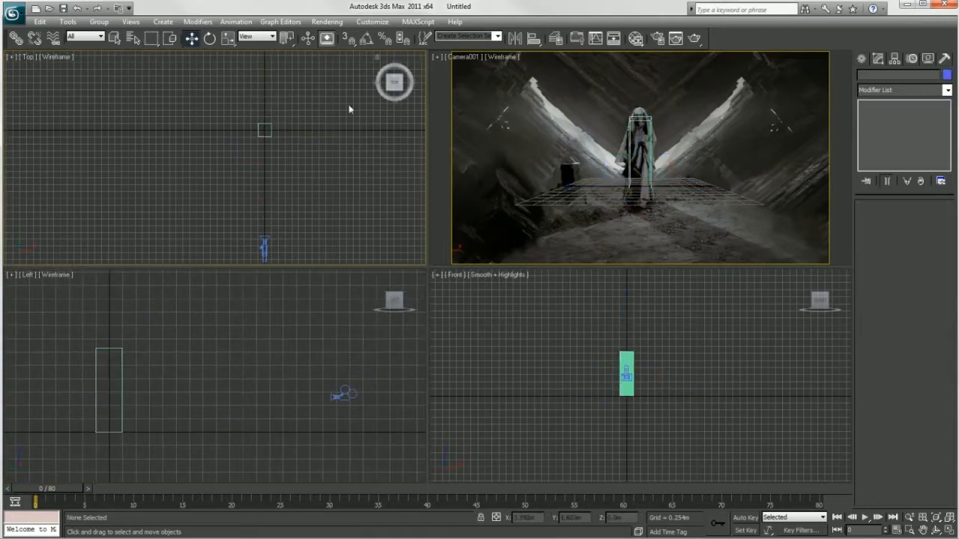
Create a 12-by-12-segment plane in the Top view, spanning the area around the box and camera as the ground.
left_click(861, 59)
left_click(925, 181)
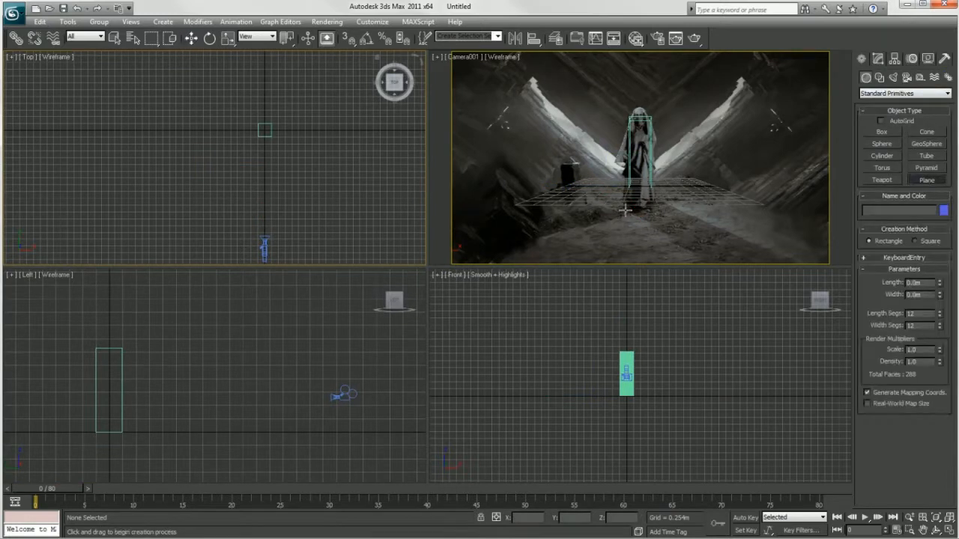
left_click_drag(151, 76, 376, 266)
left_click(194, 39)
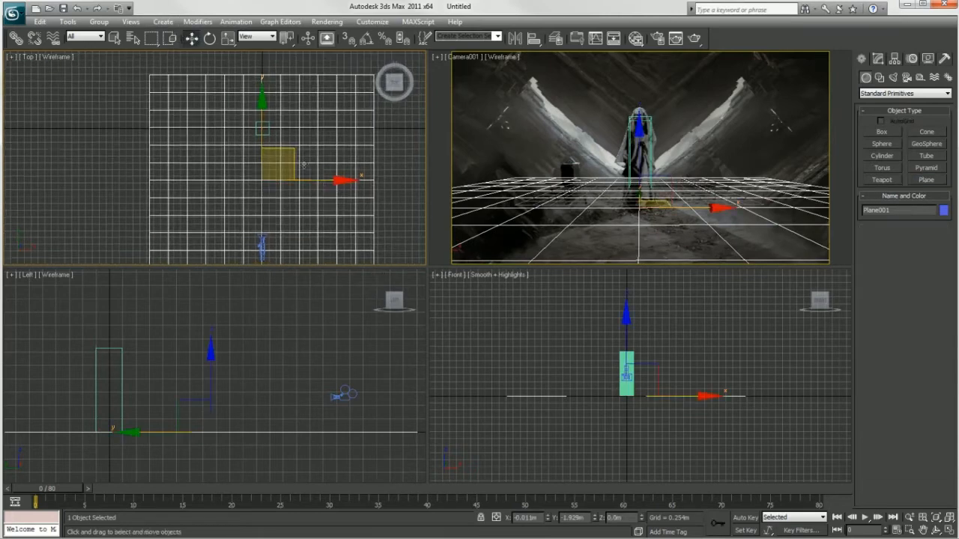
Scale the ground plane up by about a third and move it toward the camera in the Top view.
left_click(228, 39)
left_click_drag(274, 166, 287, 228)
key("w")
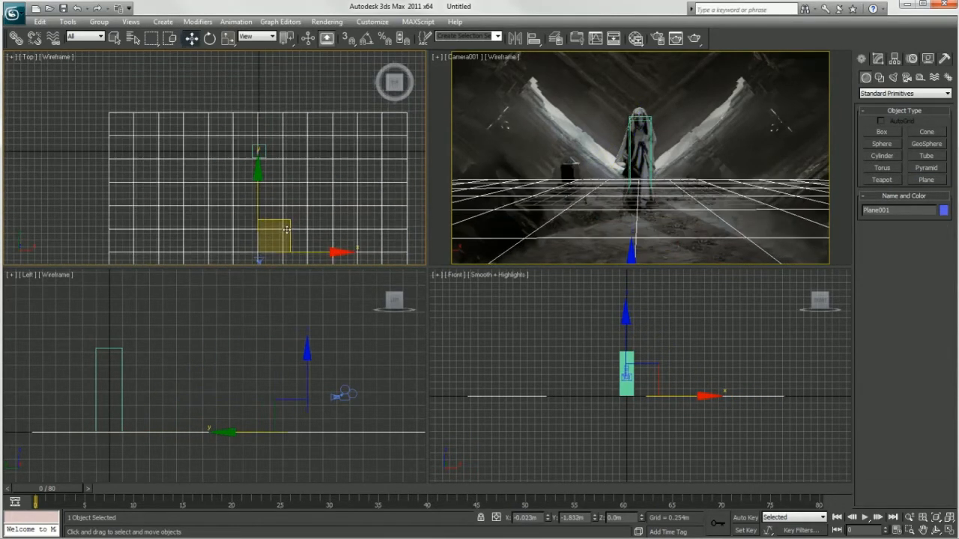
Move Camera001 in the Left view to about Y -3.52 m, Z 0.87 m and tilt it slightly downward.
left_click(354, 399)
left_click_drag(368, 369, 318, 357)
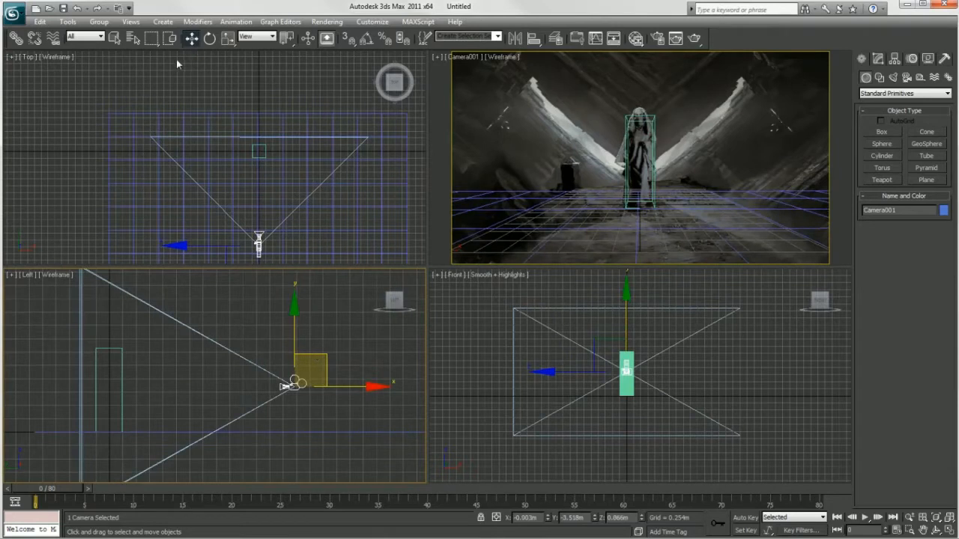
left_click(205, 42)
left_click_drag(368, 378, 368, 397)
left_click(191, 38)
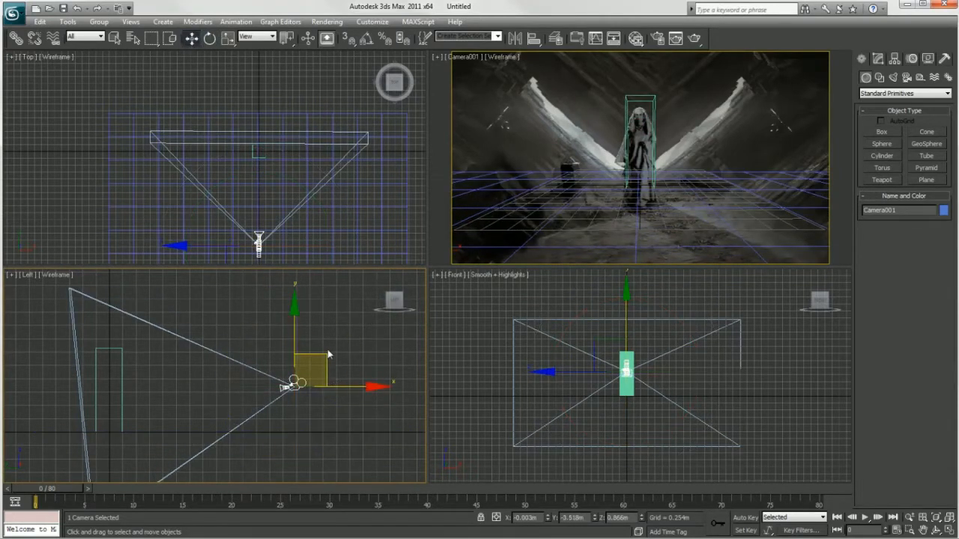
Move Camera001 to about X 0.02 m, Y -3.18 m, Z 1.11 m so the box frames the figure, and deselect it.
left_click_drag(322, 357, 300, 343)
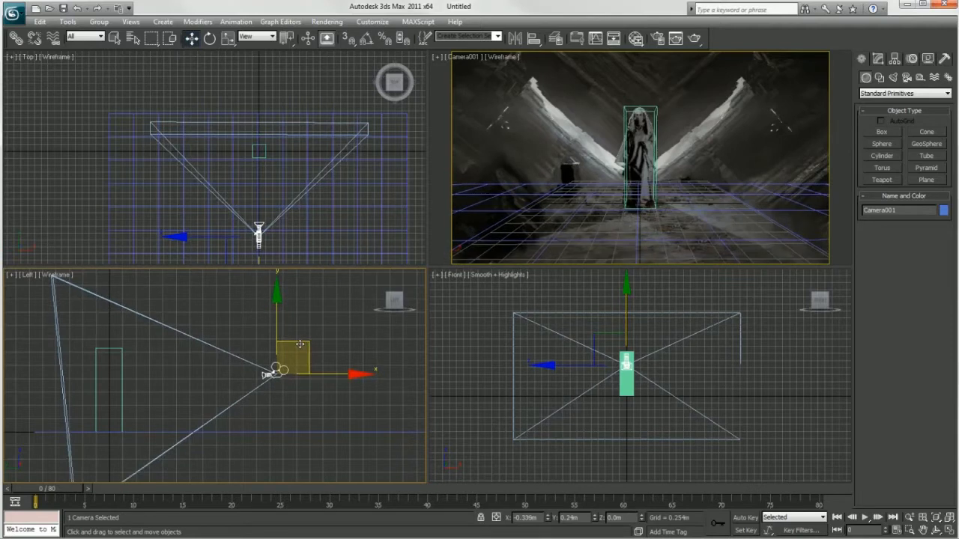
left_click(617, 374)
left_click_drag(706, 364, 706, 364)
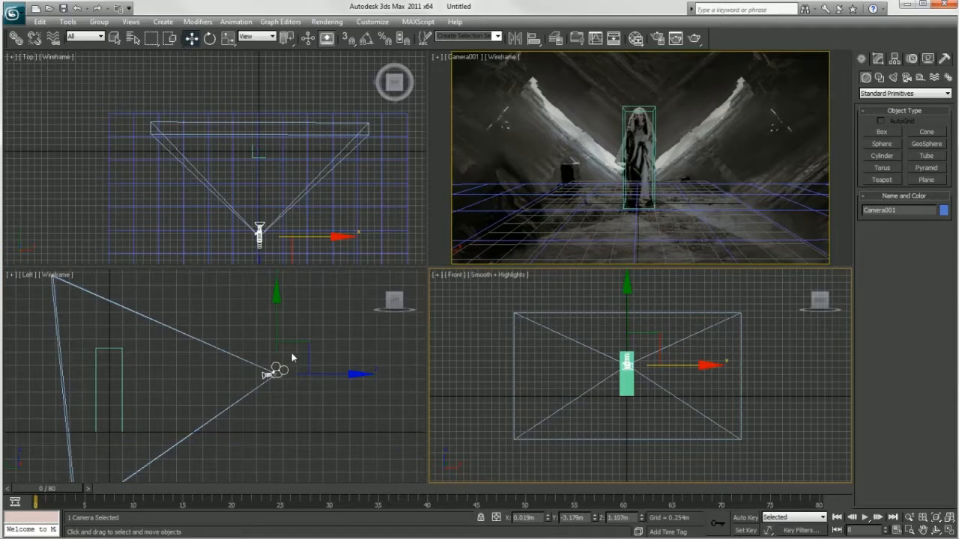
left_click(217, 333)
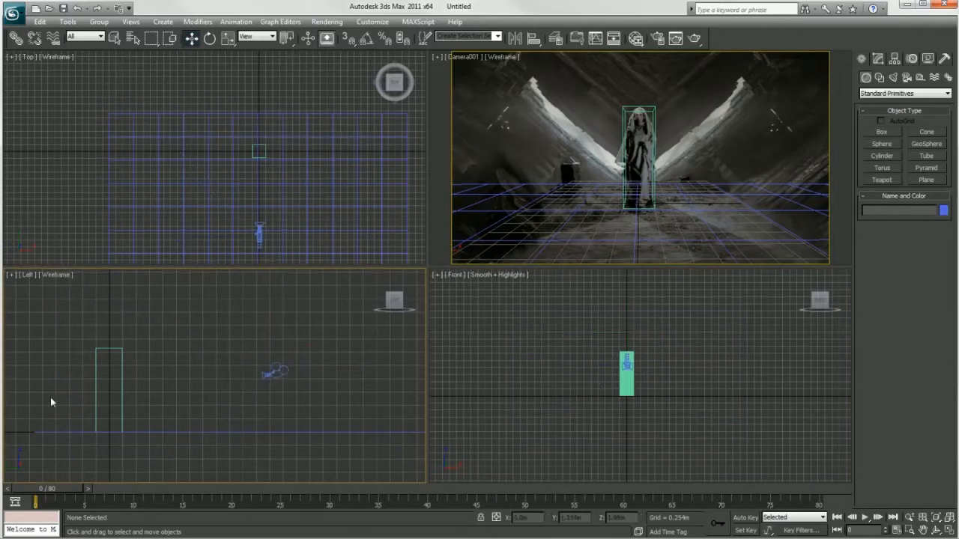
left_click_drag(57, 429, 82, 454)
left_click_drag(244, 326, 282, 386)
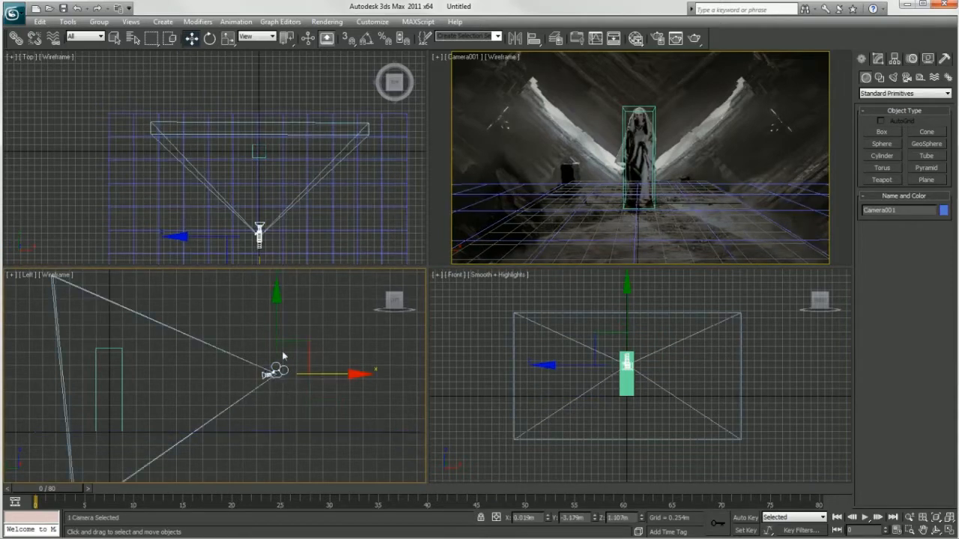
left_click(317, 314)
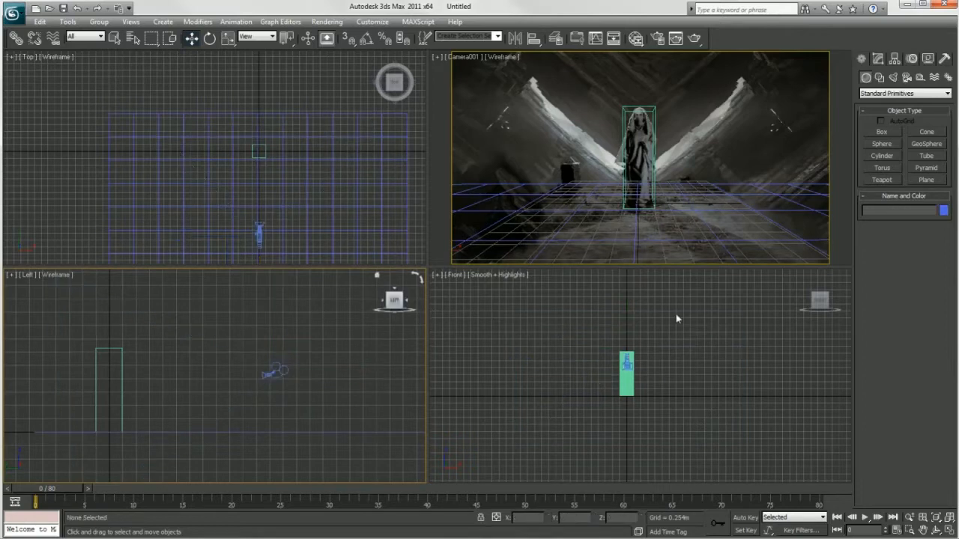
left_click_drag(259, 338, 302, 400)
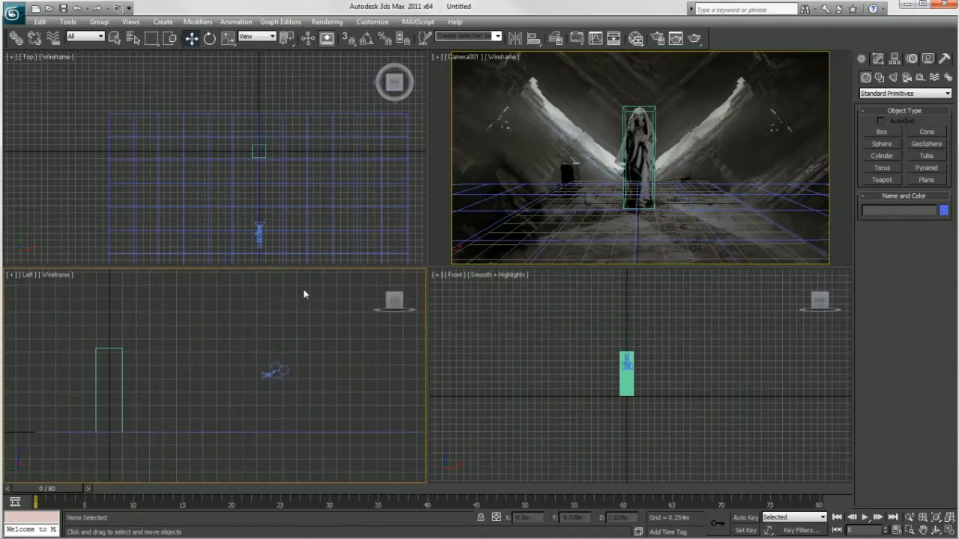
Save the scene as max_cave_layout_v01.max, replacing the existing file.
left_click(14, 13)
left_click(41, 142)
left_click(65, 71)
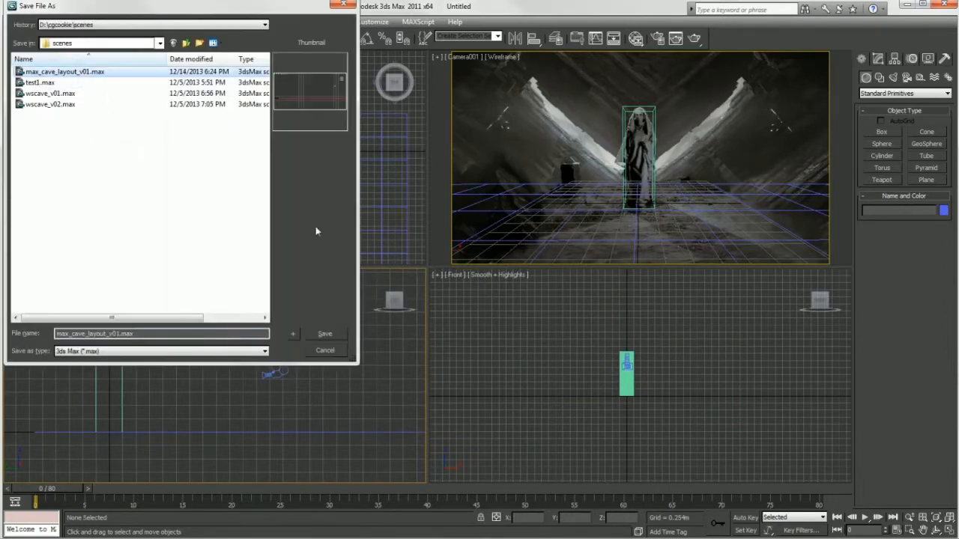
left_click(325, 333)
left_click(520, 297)
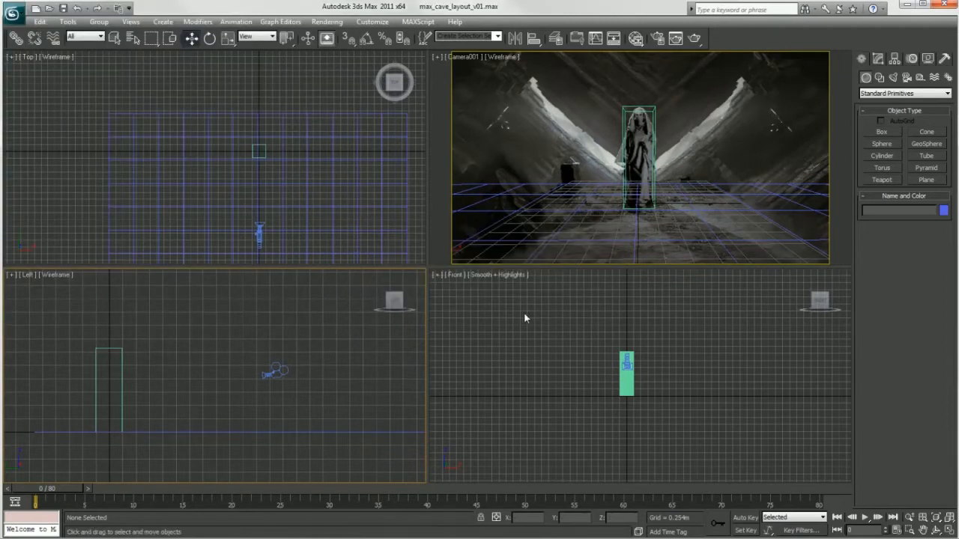
left_click(525, 323)
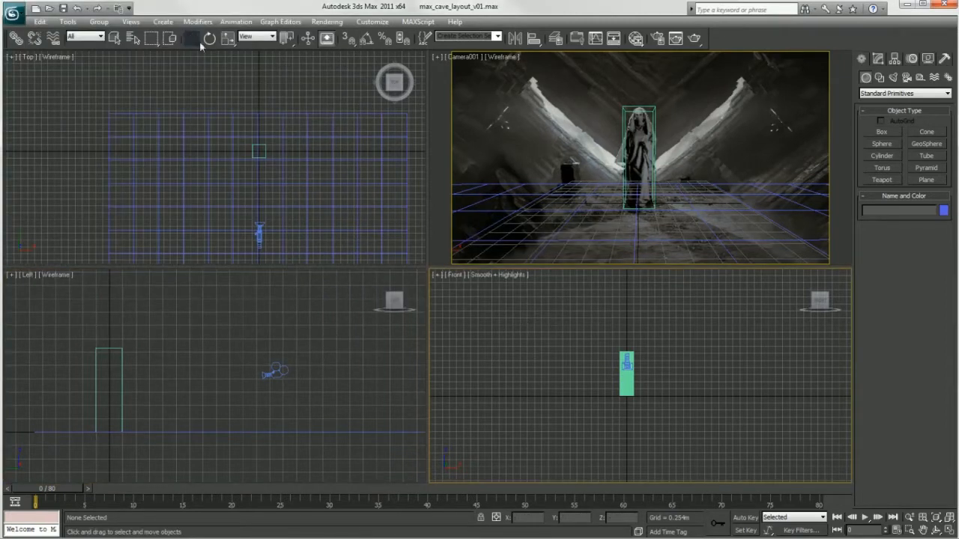
Create a standard free camera in the Left view and move it behind Camera001, to about Y -3.53 m, Z 0.78 m.
left_click(907, 78)
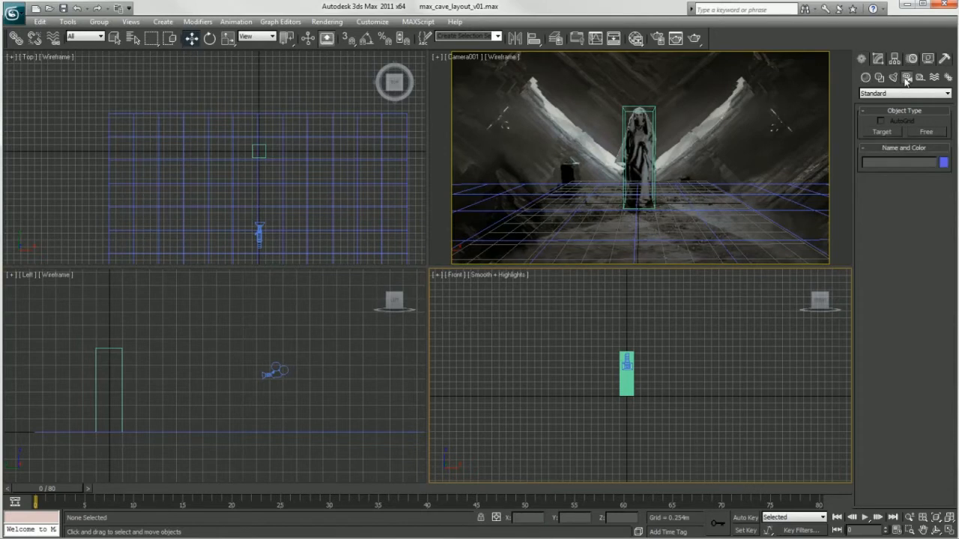
left_click(926, 132)
left_click(243, 358)
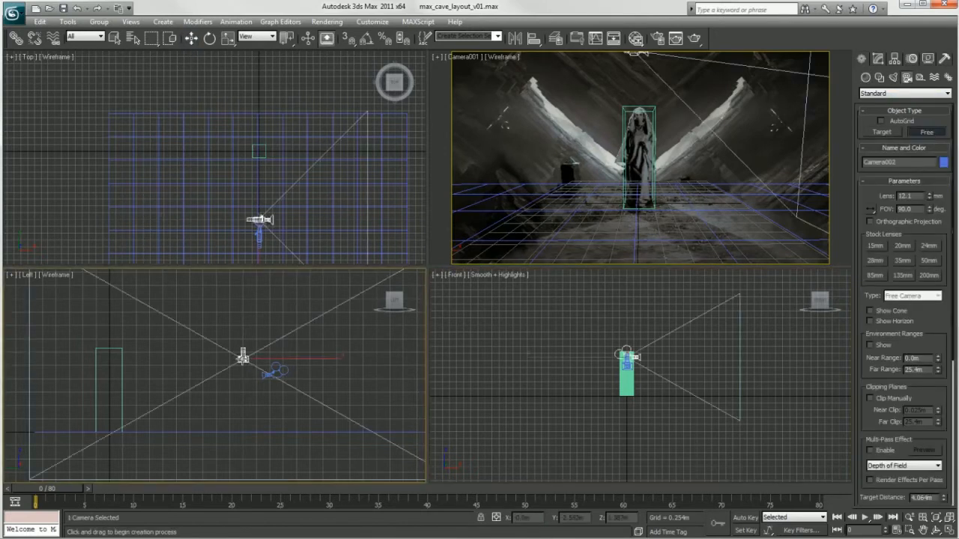
left_click(193, 37)
left_click_drag(268, 331, 322, 358)
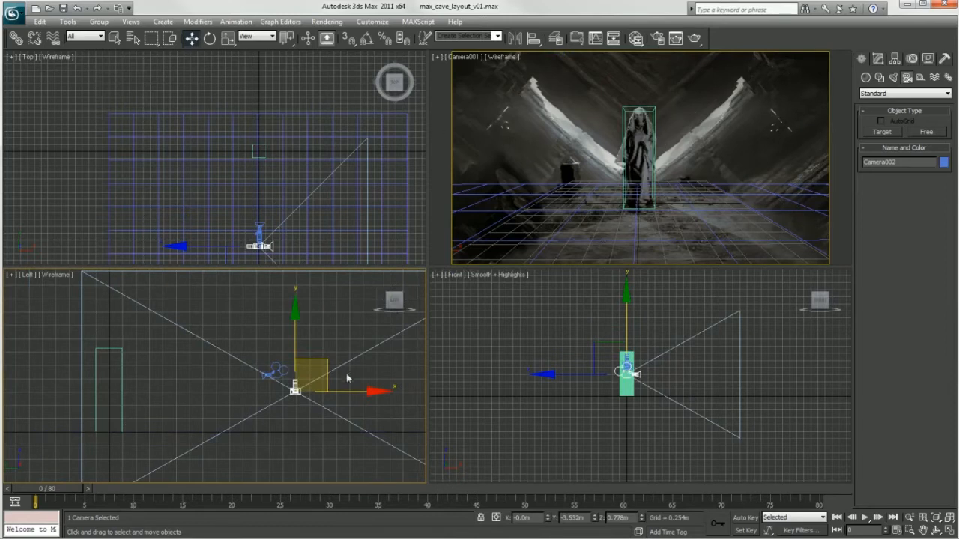
Rename Camera001 to Camera_concept and deselect it.
left_click_drag(294, 383, 274, 367)
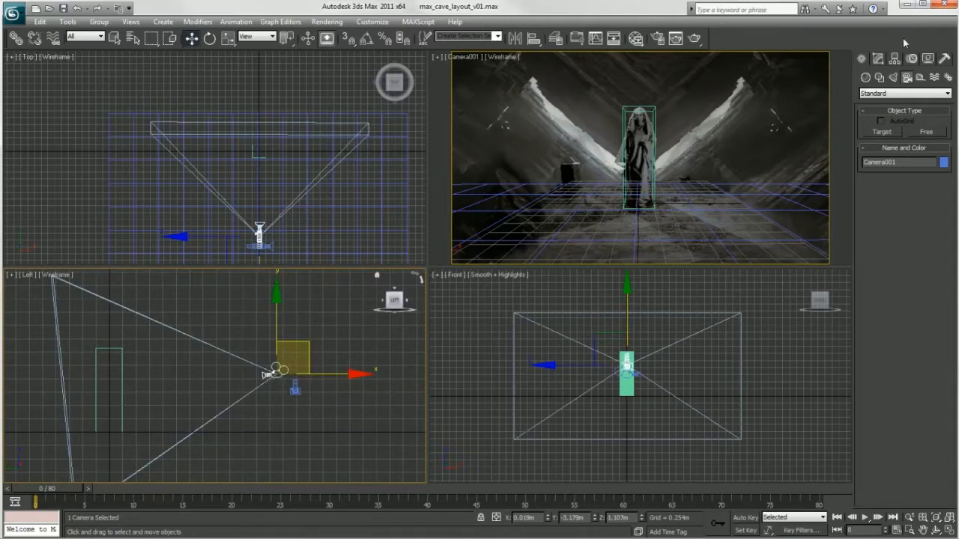
left_click(879, 59)
left_click_drag(892, 75, 881, 75)
type("_")
key("Return")
left_click(308, 399)
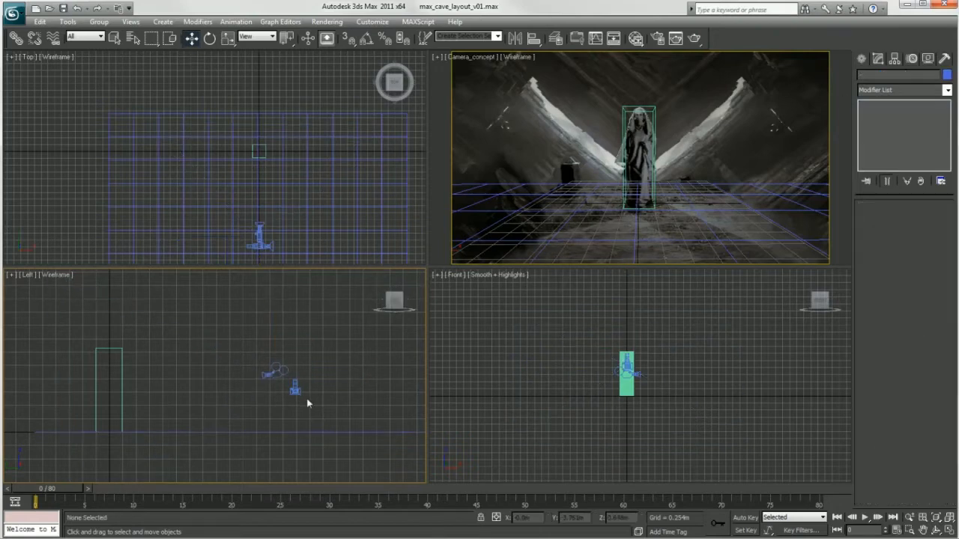
Select the new free camera and switch the camera viewport to look through Camera002.
left_click(293, 388)
left_click(474, 57)
mouse_move(508, 71)
left_click(423, 70)
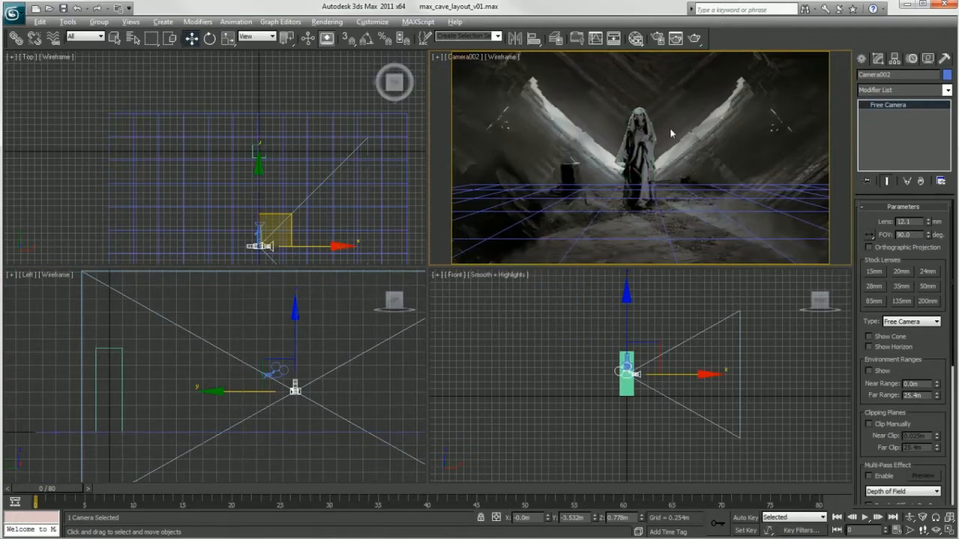
Reposition Camera002 through its own viewport to about Y -3.82 m, Z 0.96 m and deselect it.
scroll(662, 167, "down", 1)
middle_click_drag(661, 167, 643, 202)
scroll(642, 202, "down", 1)
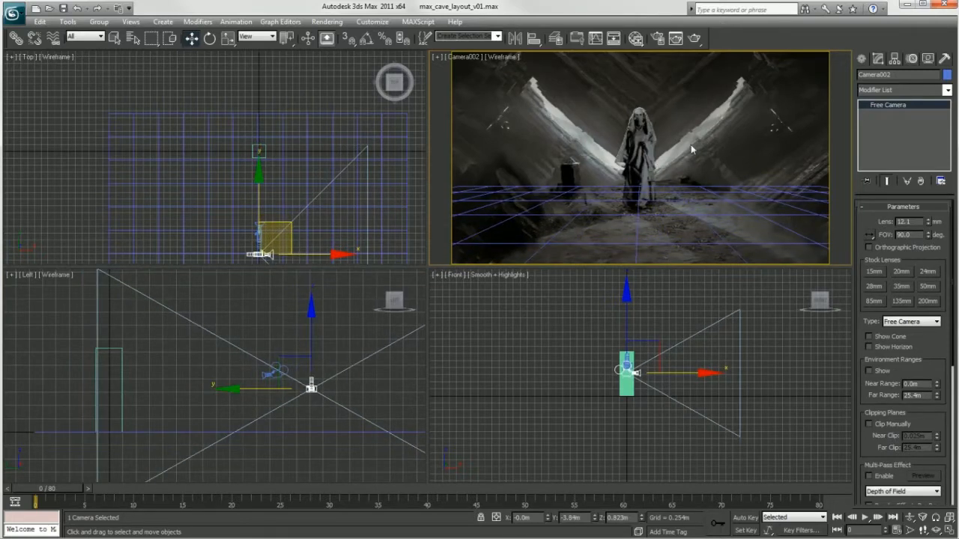
middle_click_drag(658, 172, 660, 160)
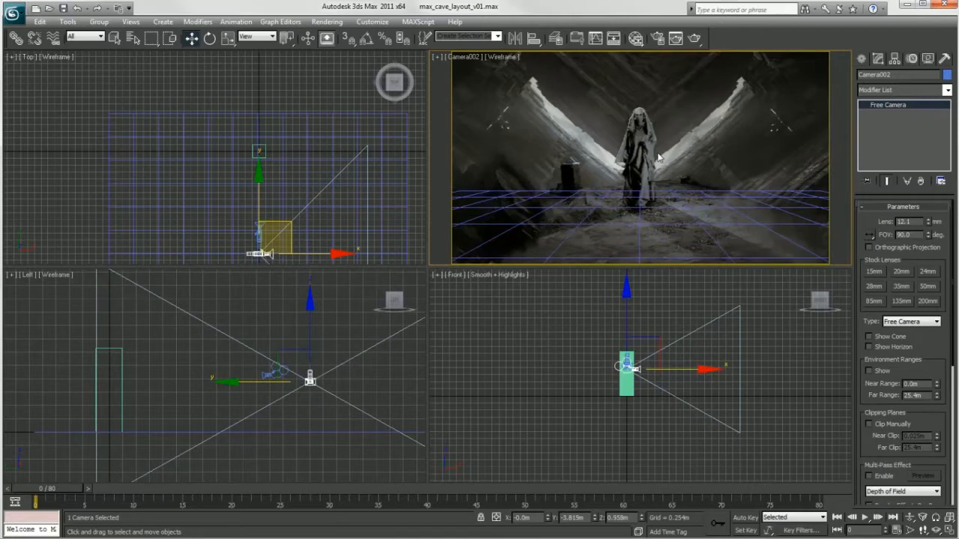
left_click(122, 159)
left_click(110, 84)
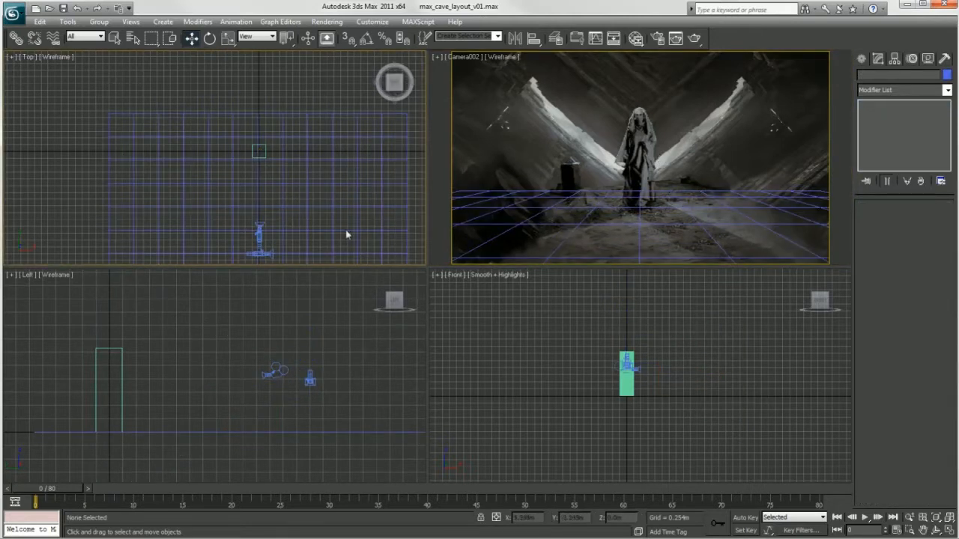
left_click(299, 383)
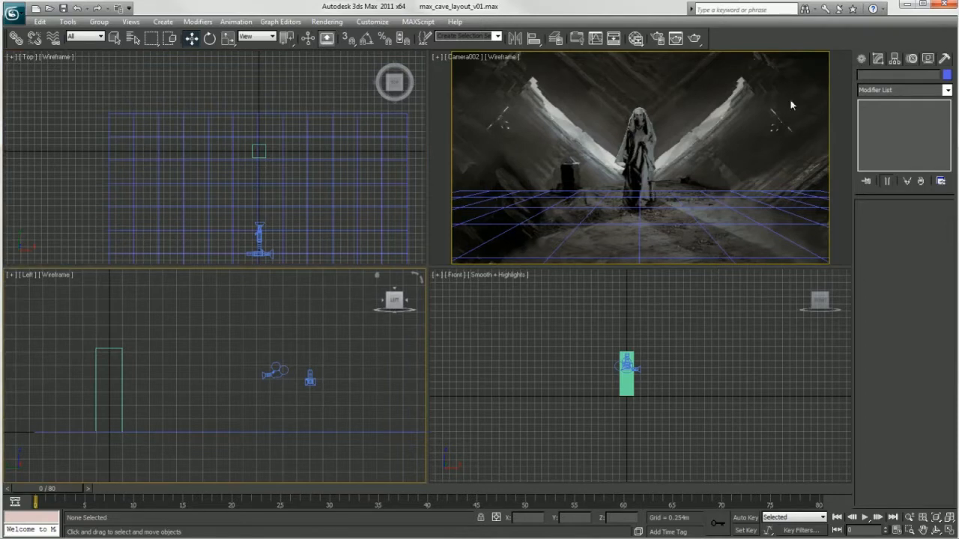
Create a box on the ground plane in the Top view, about 2.18 m long, 6.34 m wide and 2.5 m high.
left_click(861, 58)
left_click(866, 92)
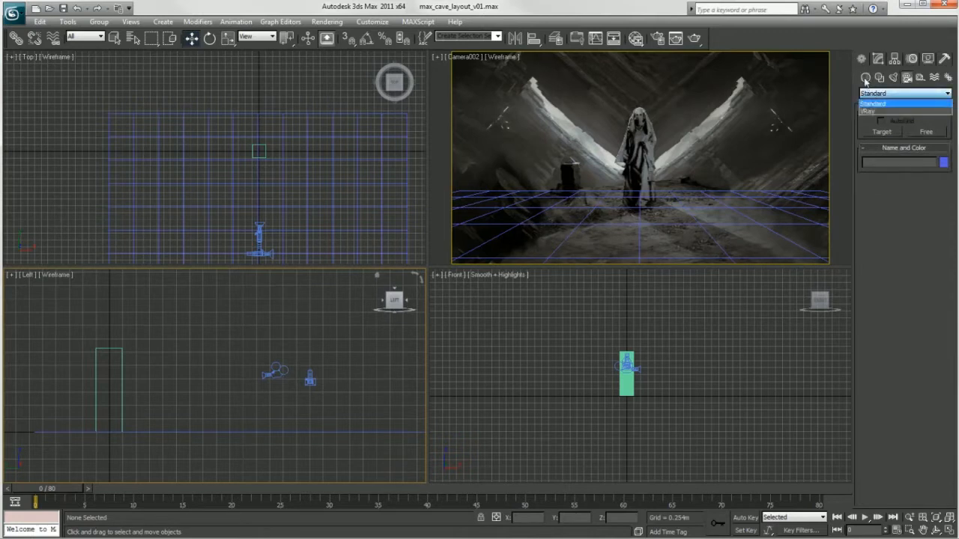
left_click(866, 80)
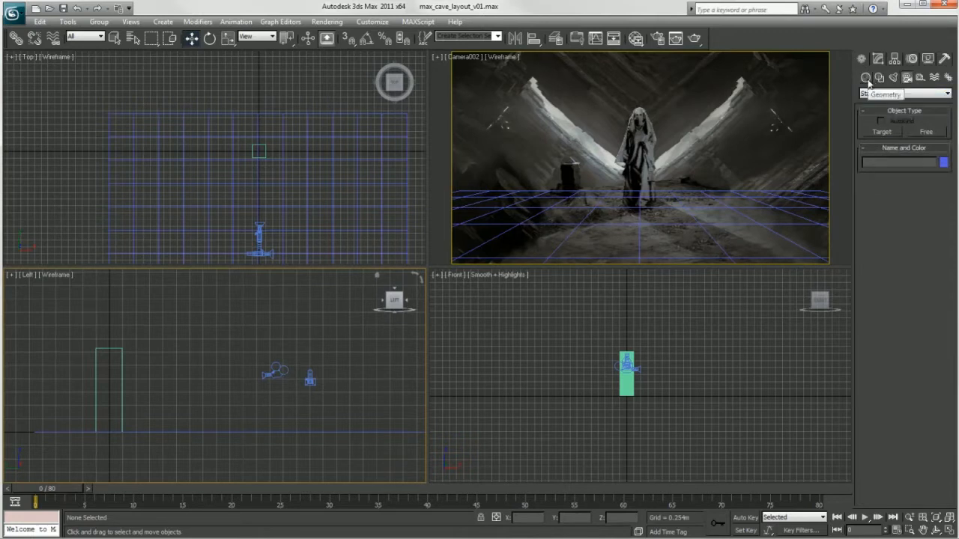
left_click(865, 77)
left_click(882, 132)
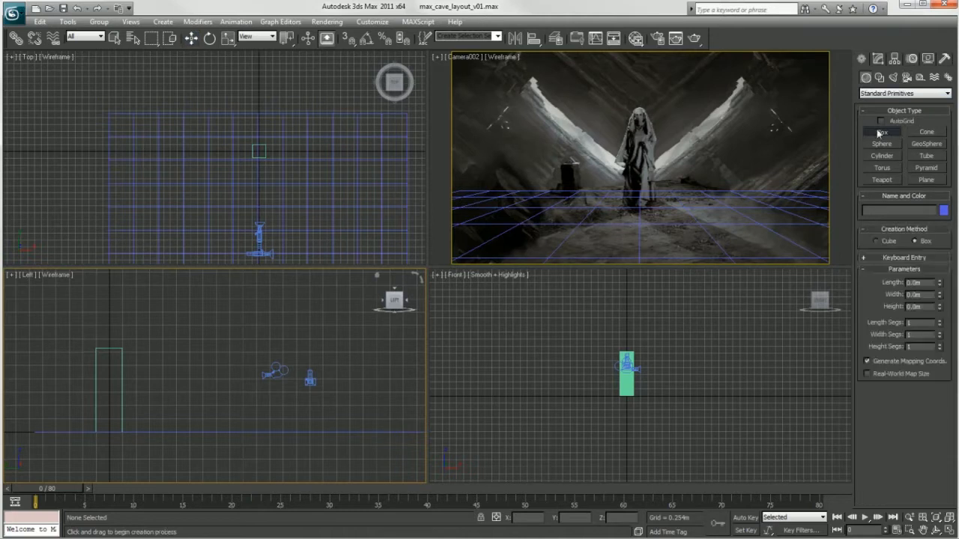
left_click_drag(182, 161, 352, 219)
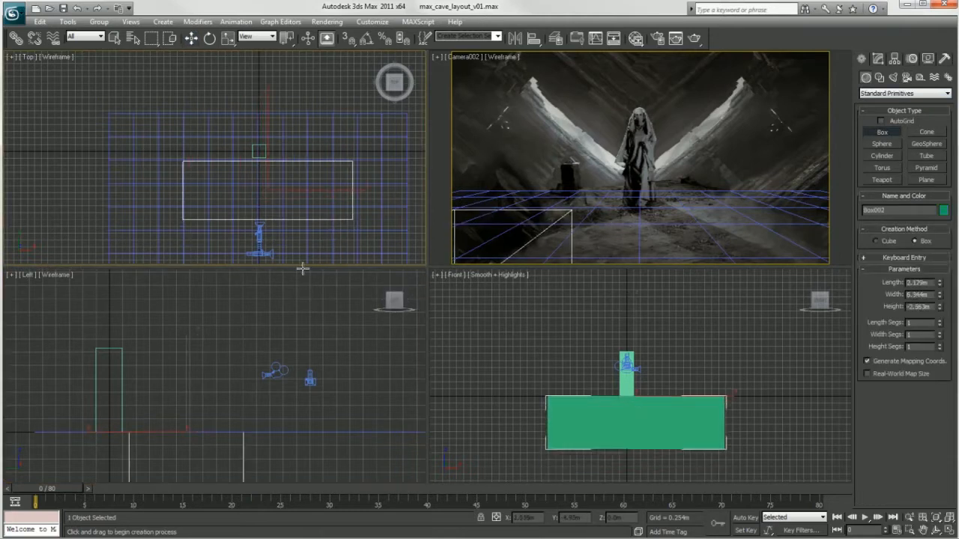
left_click(317, 152)
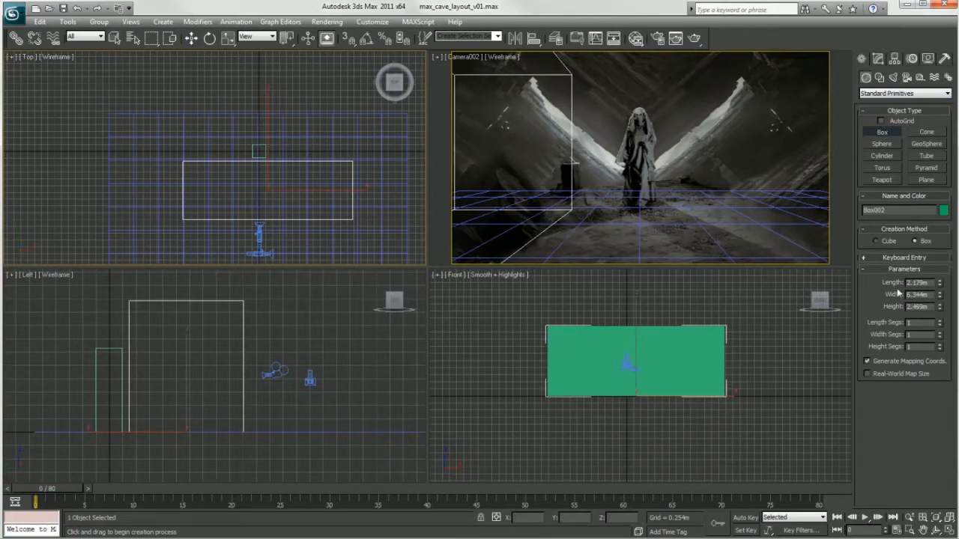
Set the new box's length and height to 1 m, its width to 8 m and its width segments to 8.
key("Return")
left_click_drag(929, 307, 852, 315)
type("1")
type("8")
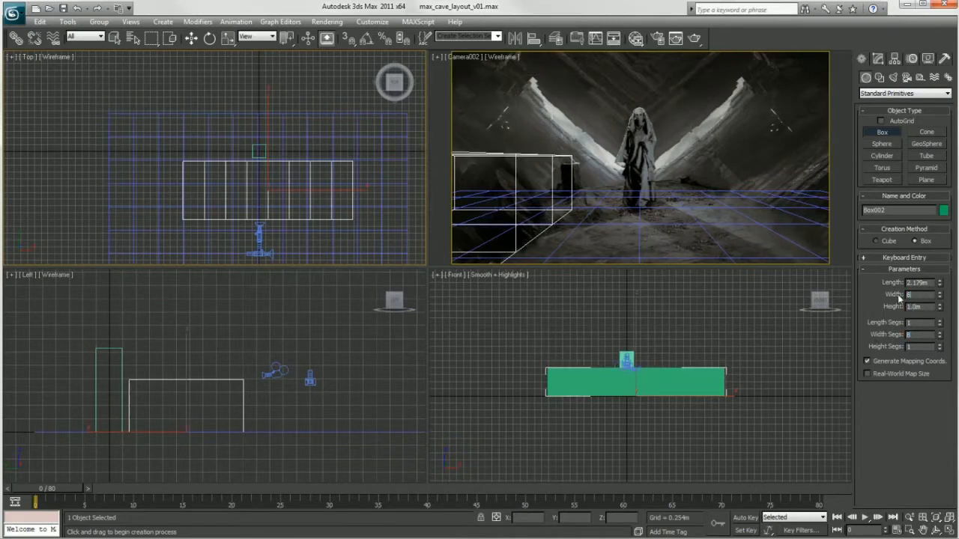
left_click_drag(929, 283, 889, 289)
type("1")
key("Return")
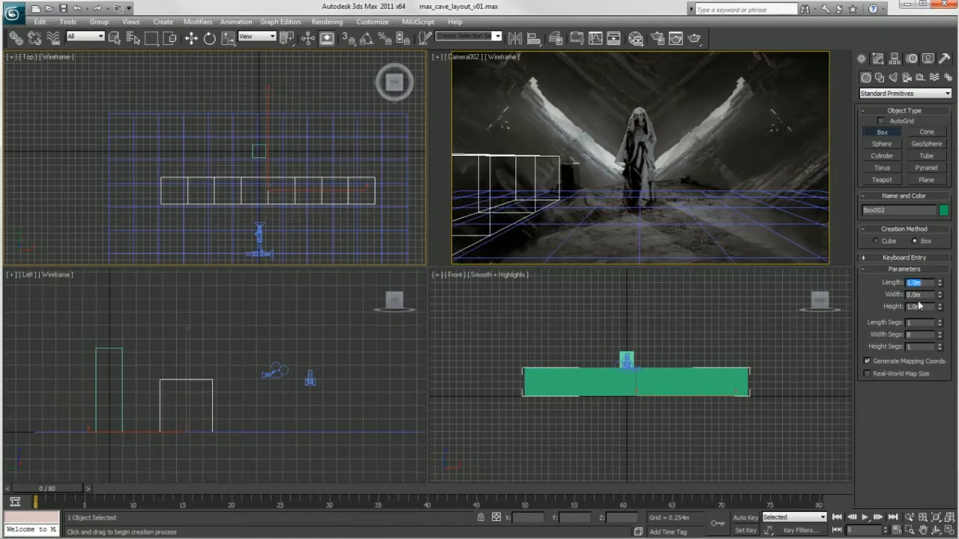
key("w")
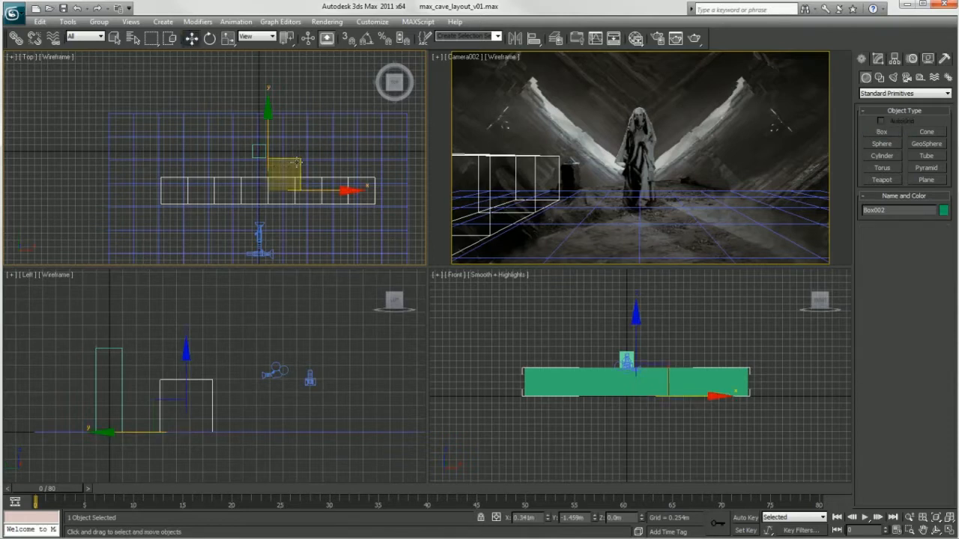
Scale the segmented box uniformly to about 42% and move it in the Top view to about X 0.23 m, Y -2.63 m.
left_click_drag(297, 161, 330, 150)
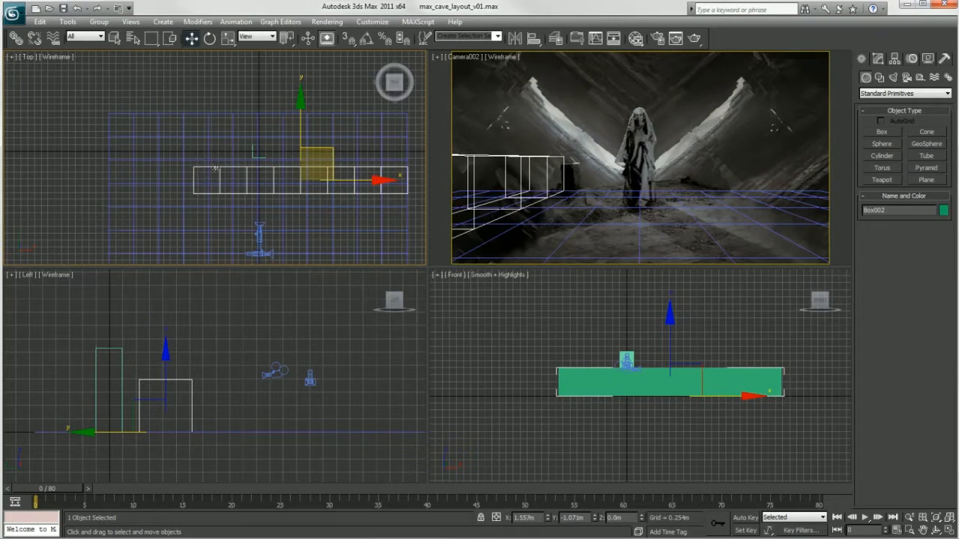
left_click(228, 38)
left_click_drag(309, 162, 272, 244)
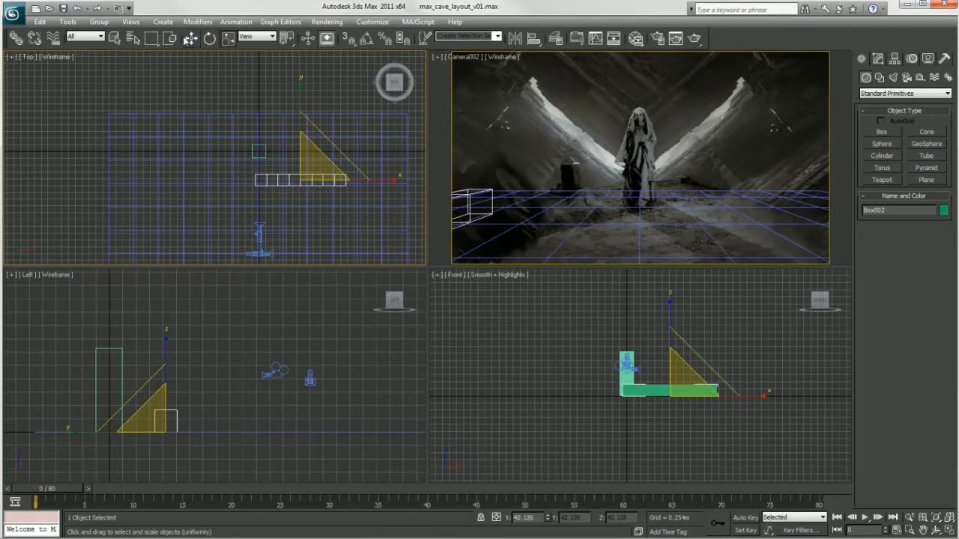
left_click(210, 38)
key("w")
left_click_drag(325, 157, 291, 191)
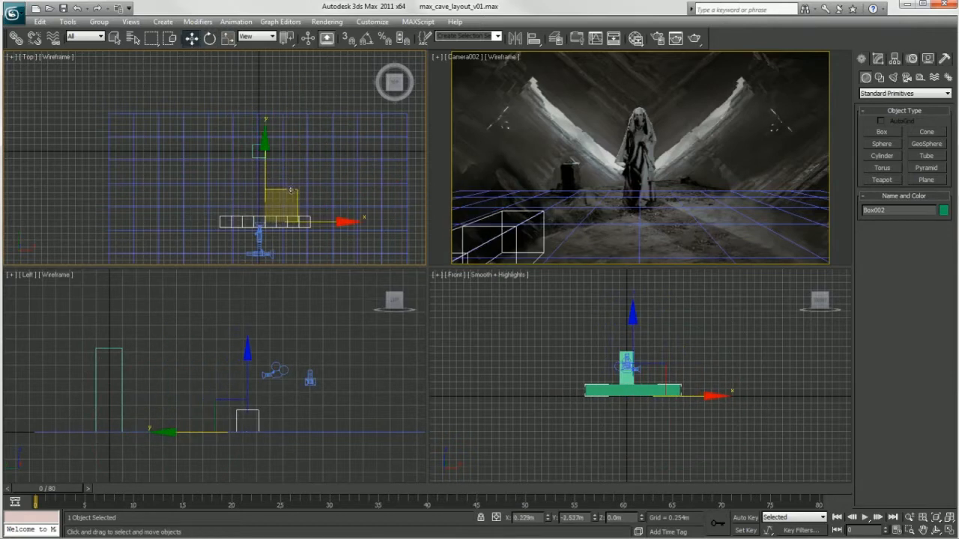
Switch the camera viewport to Camera_concept and move the box in the Top view to about X -1.08 m, Y -0.81 m.
right_click(658, 191)
left_click(459, 58)
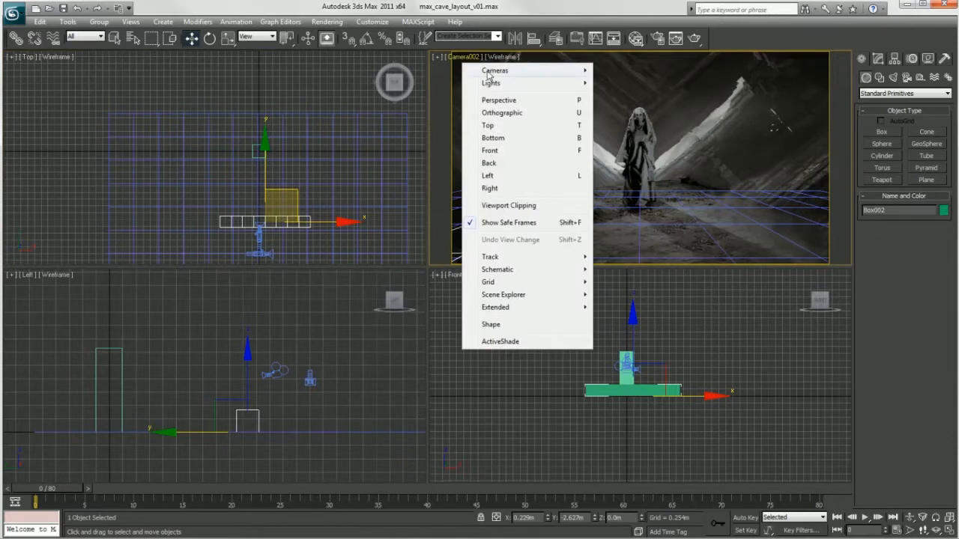
mouse_move(493, 69)
left_click(402, 82)
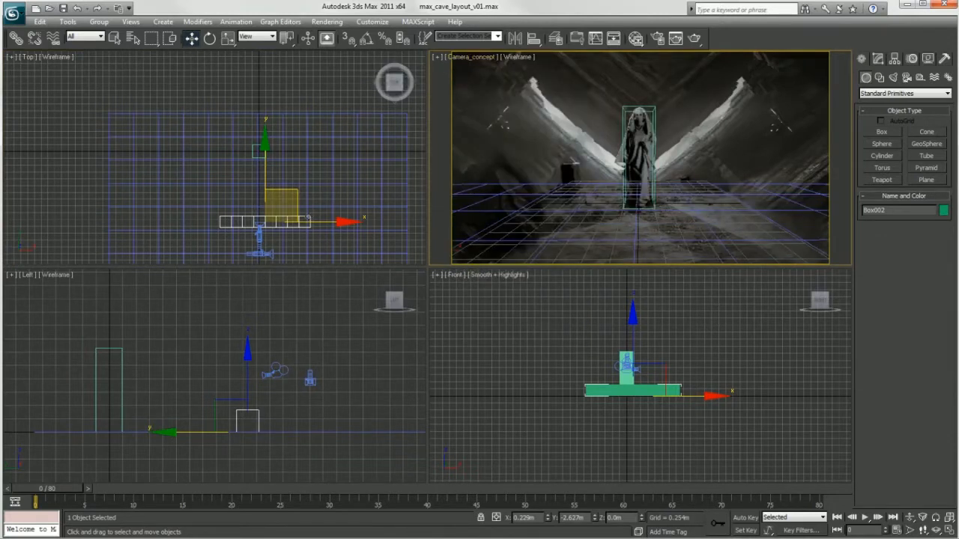
right_click(294, 197)
left_click_drag(294, 193, 259, 144)
Add an Unwrap UVW modifier to the box and open its UV editor.
left_click(882, 64)
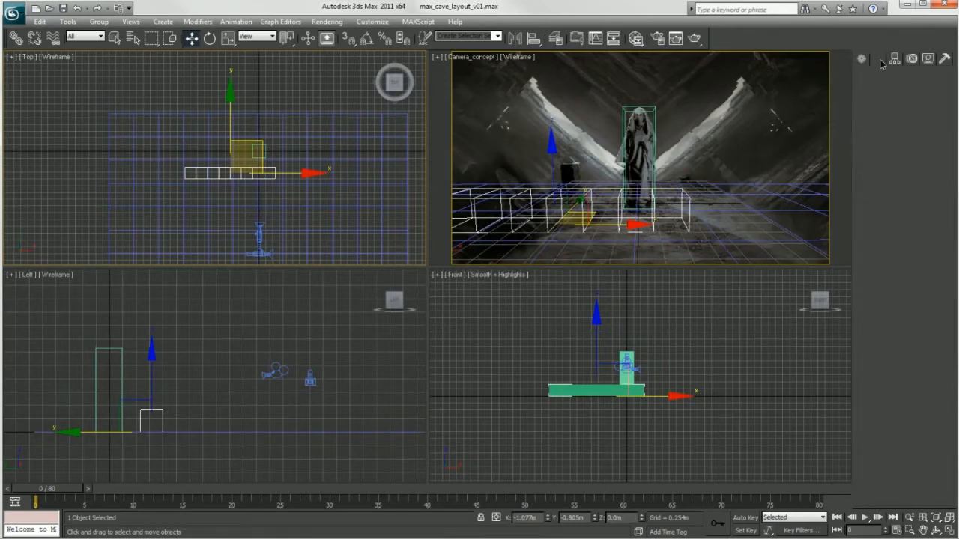
left_click(948, 91)
left_click_drag(948, 127, 946, 359)
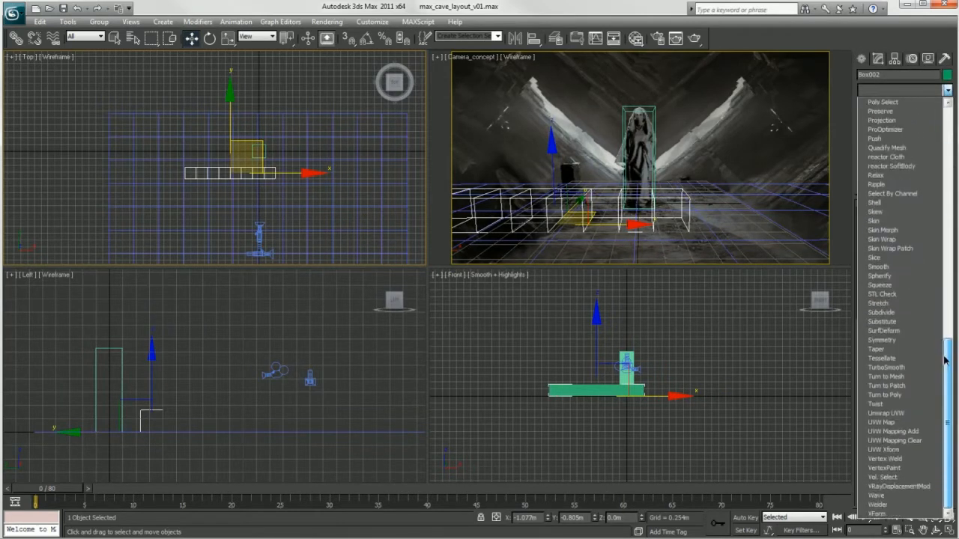
left_click(884, 413)
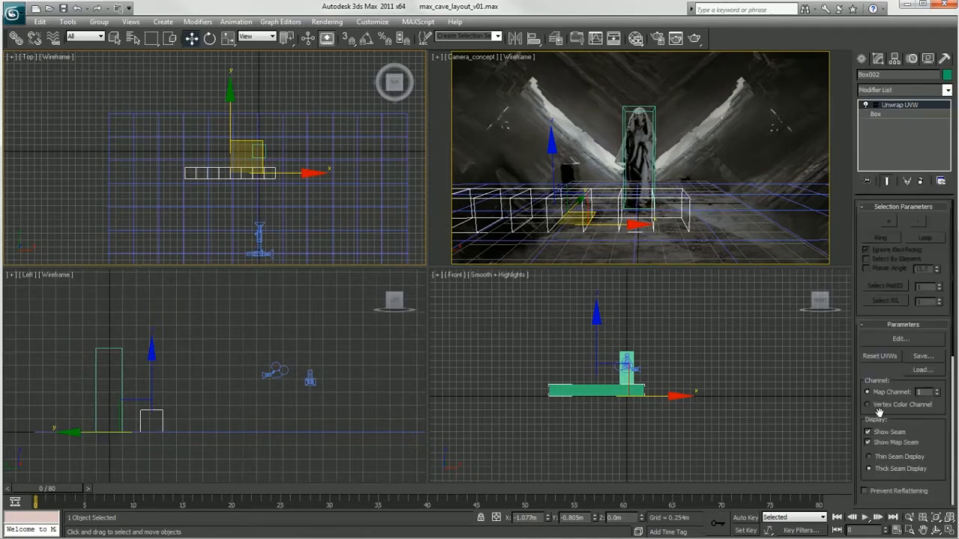
left_click(882, 338)
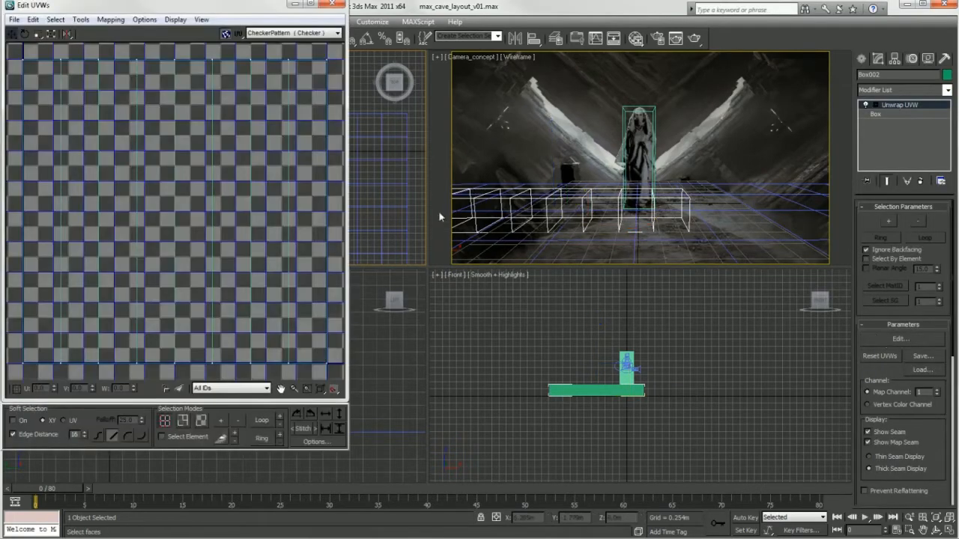
Select all of the box's faces in the UV editor and apply Unfold Mapping with the default settings.
scroll(236, 177, "down", 8)
scroll(233, 187, "up", 4)
middle_click_drag(233, 187, 211, 245)
left_click(232, 436)
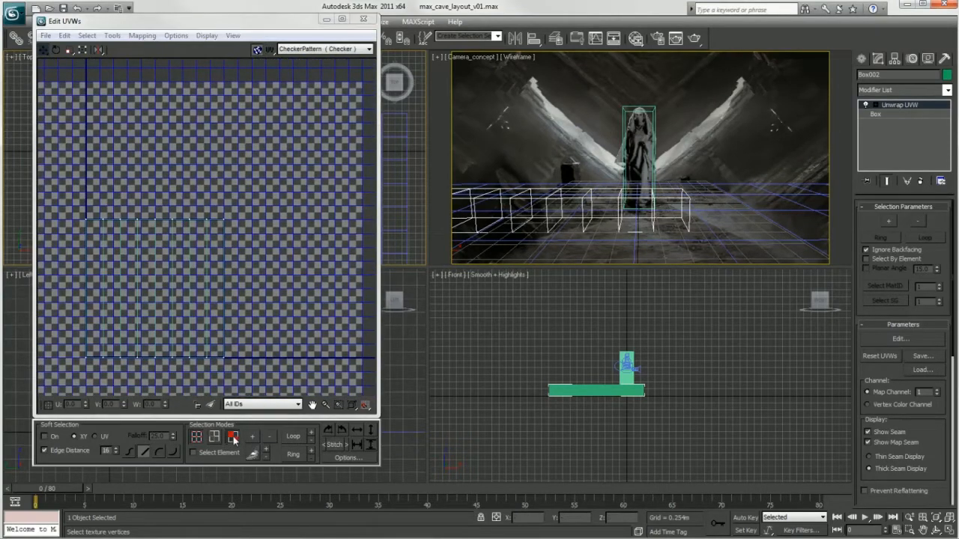
key("ctrl+a")
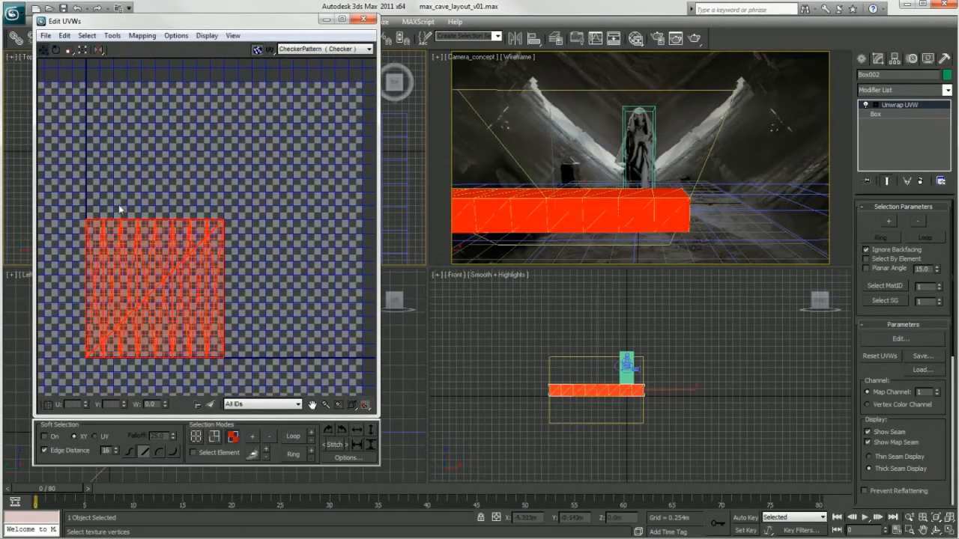
left_click(139, 36)
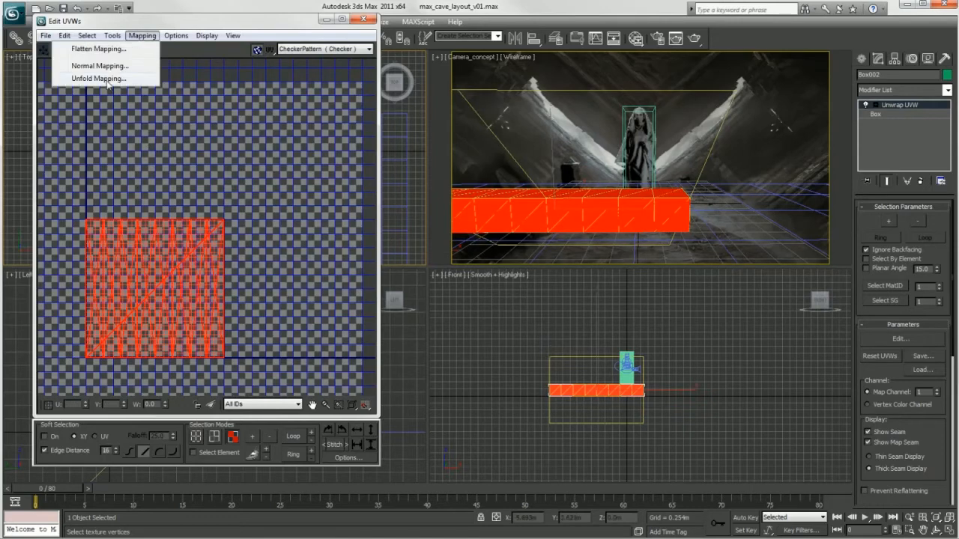
left_click(112, 79)
left_click(158, 23)
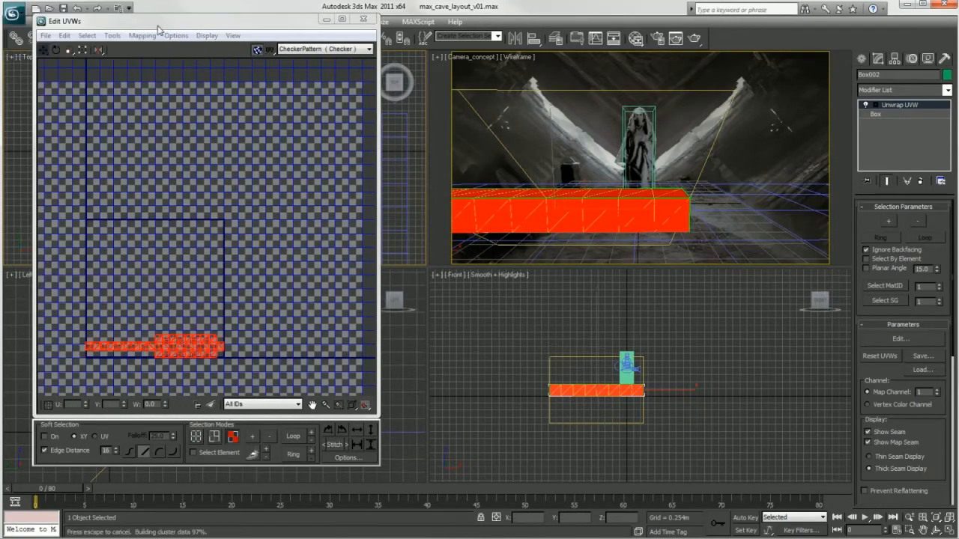
Break the UV edge that joins the long single strip of faces to the rest of the unfolded layout.
scroll(236, 238, "up", 2)
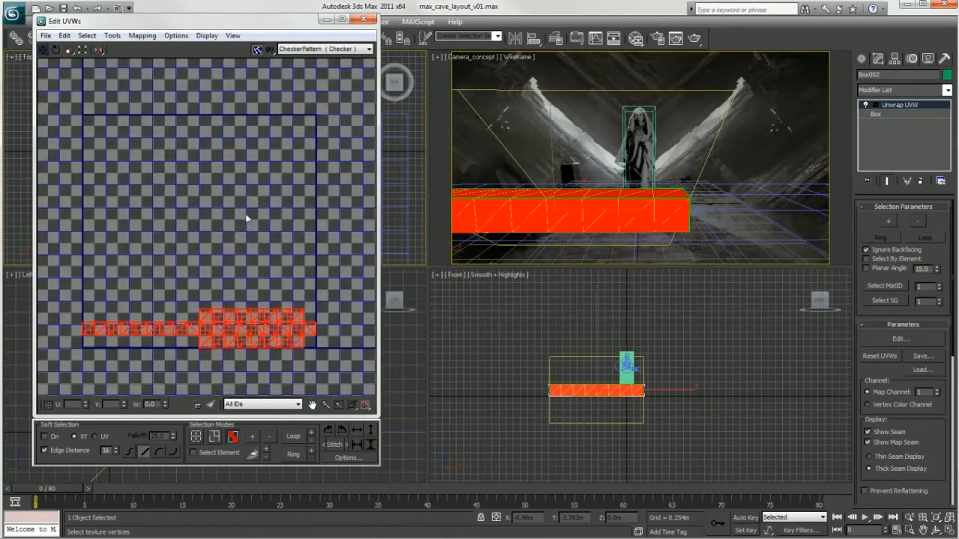
middle_click_drag(257, 193, 223, 210)
scroll(224, 211, "down", 3)
scroll(223, 210, "up", 2)
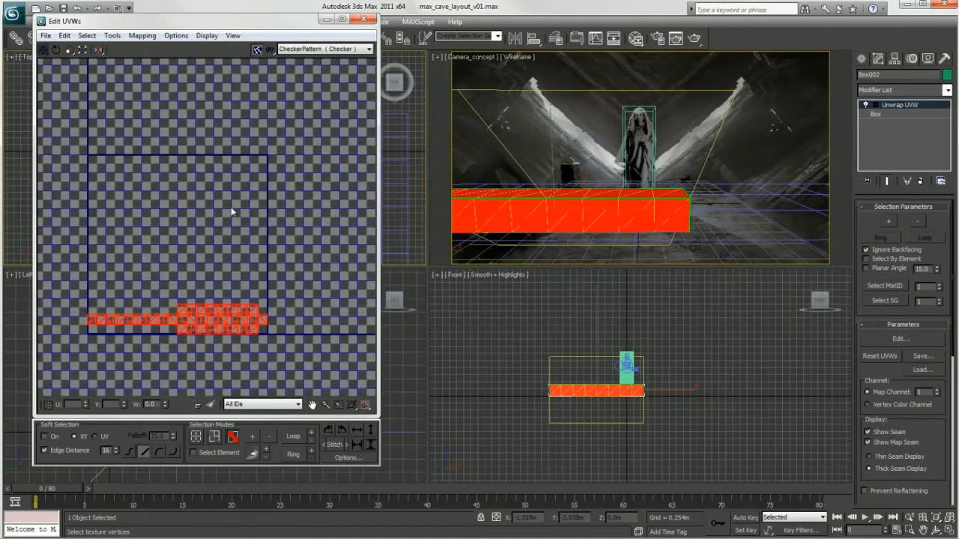
middle_click_drag(253, 209, 233, 232)
middle_click_drag(118, 271, 170, 244)
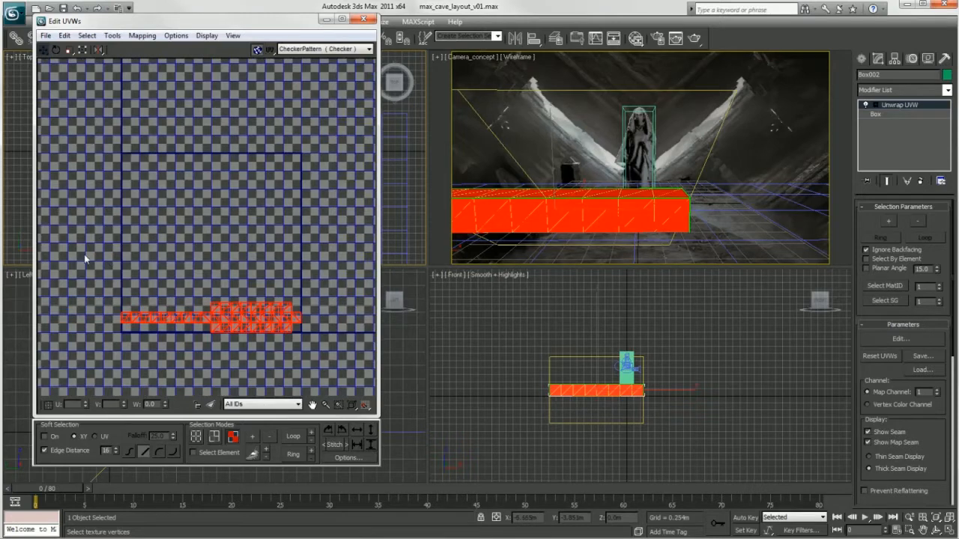
left_click_drag(198, 347, 198, 344)
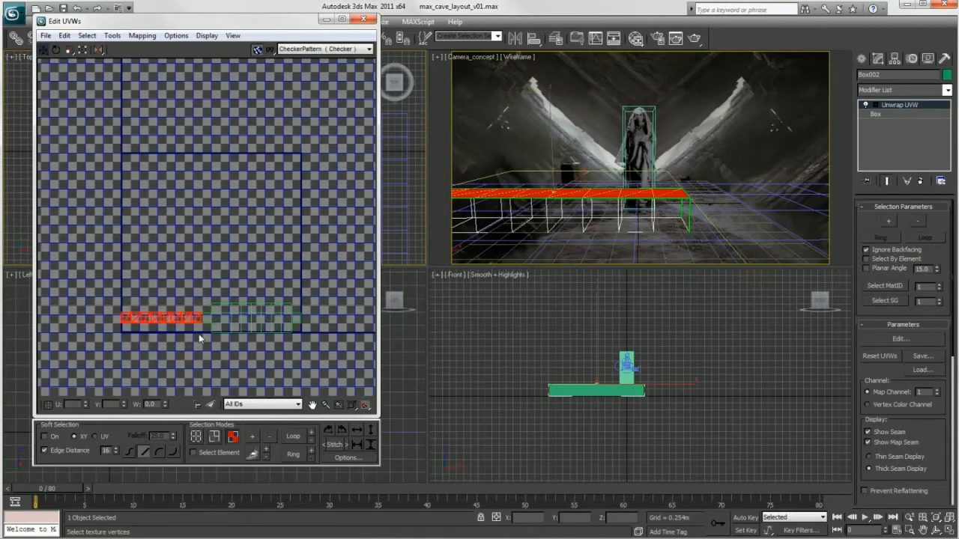
scroll(200, 334, "up", 3)
left_click(203, 354)
key("2")
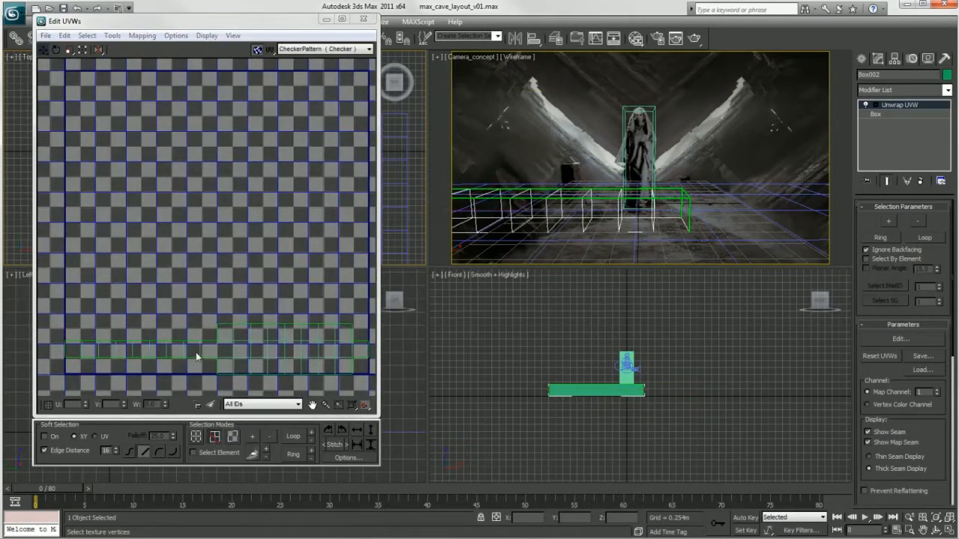
left_click(197, 347)
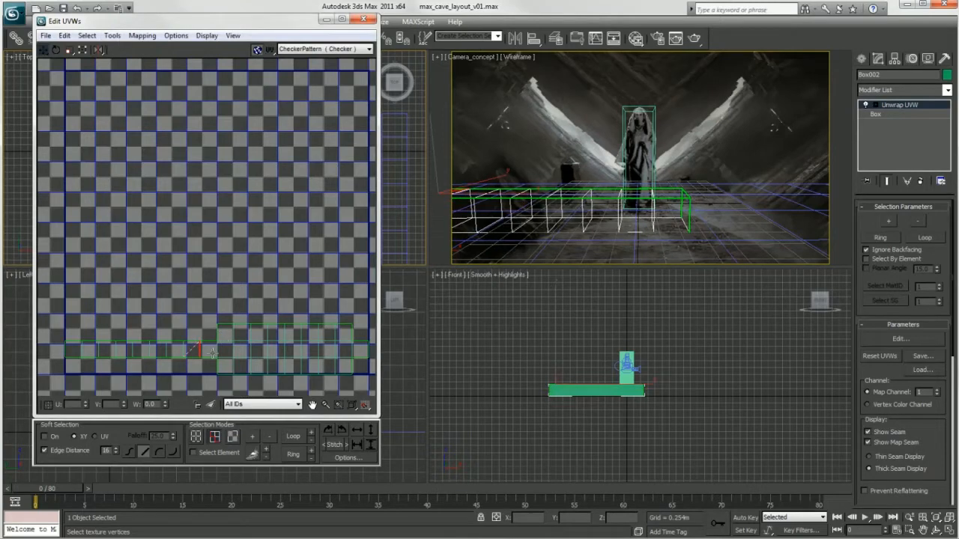
left_click(112, 35)
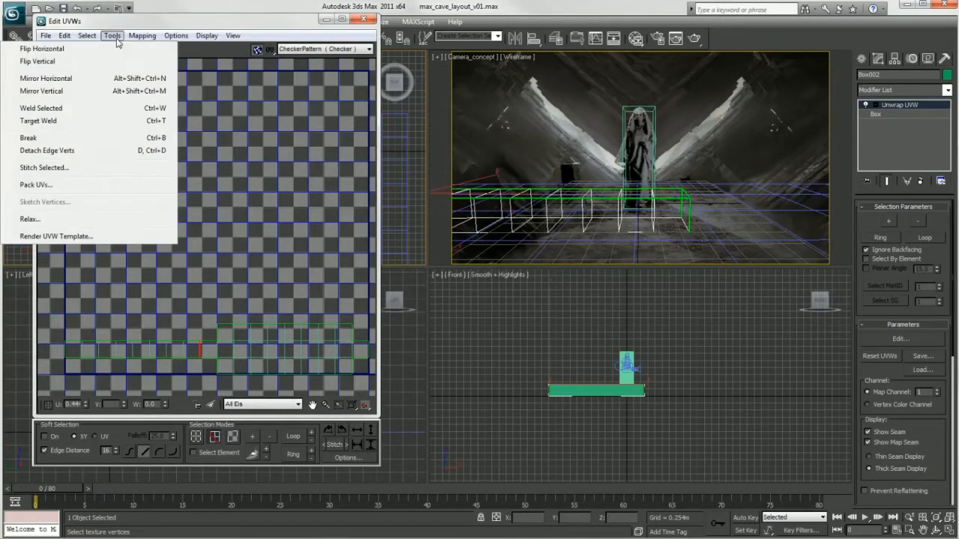
left_click(45, 139)
Select the detached strip's faces and align them directly above the main UV block so their edges meet.
left_click_drag(182, 383, 189, 383)
left_click(231, 437)
left_click_drag(59, 312, 343, 321)
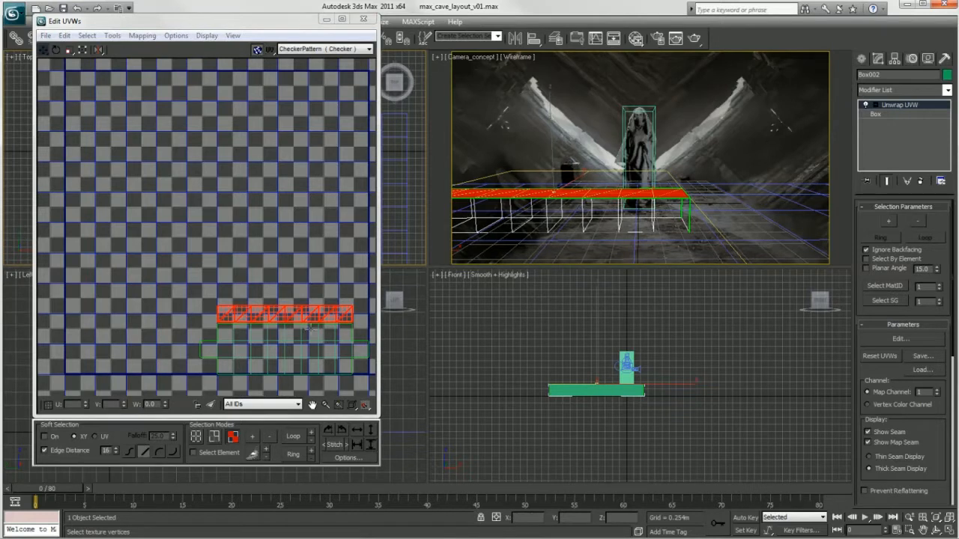
left_click_drag(326, 313, 328, 315)
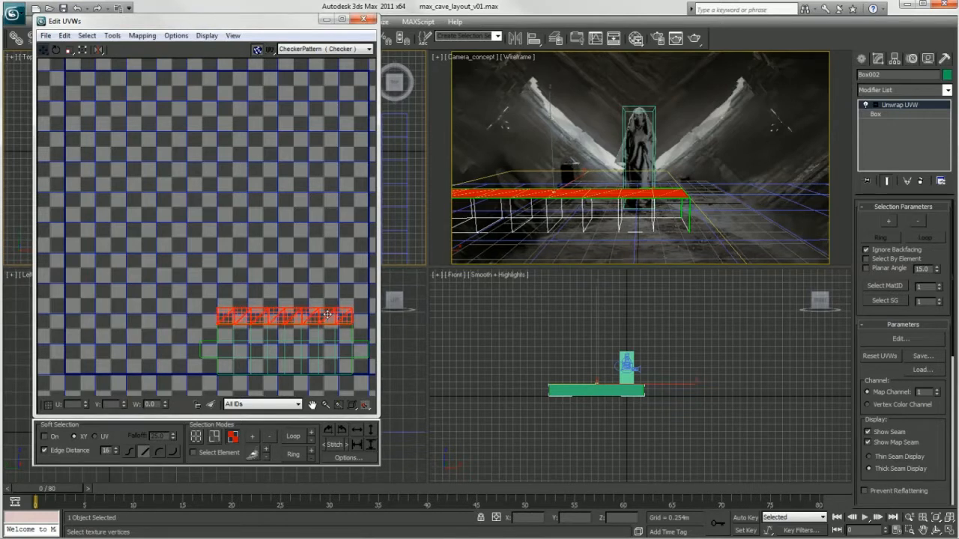
Select only the horizontal seam edges between the moved strip and the main UV block and weld them together.
left_click(213, 437)
left_click(202, 324)
key("ctrl+a")
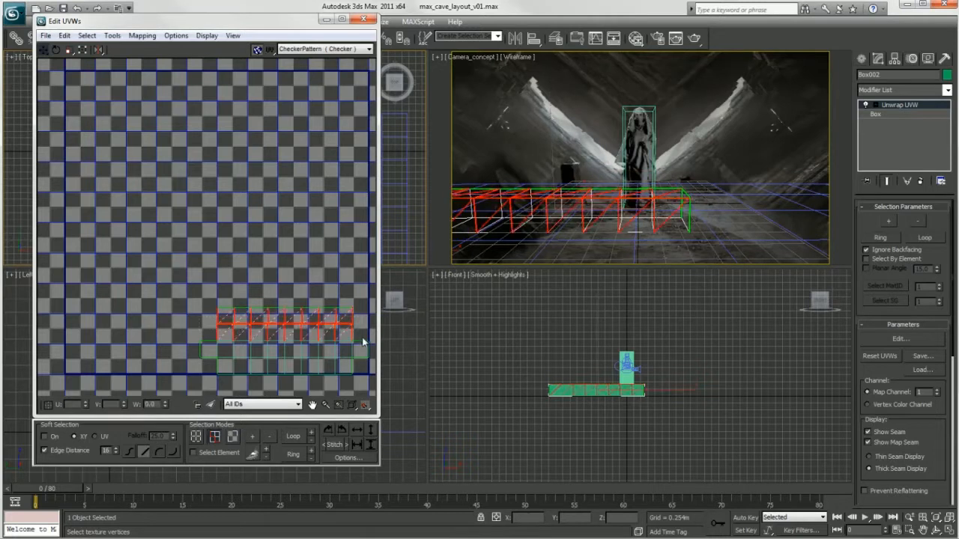
left_click_drag(364, 338, 193, 353, "alt")
left_click_drag(359, 314, 359, 317, "alt")
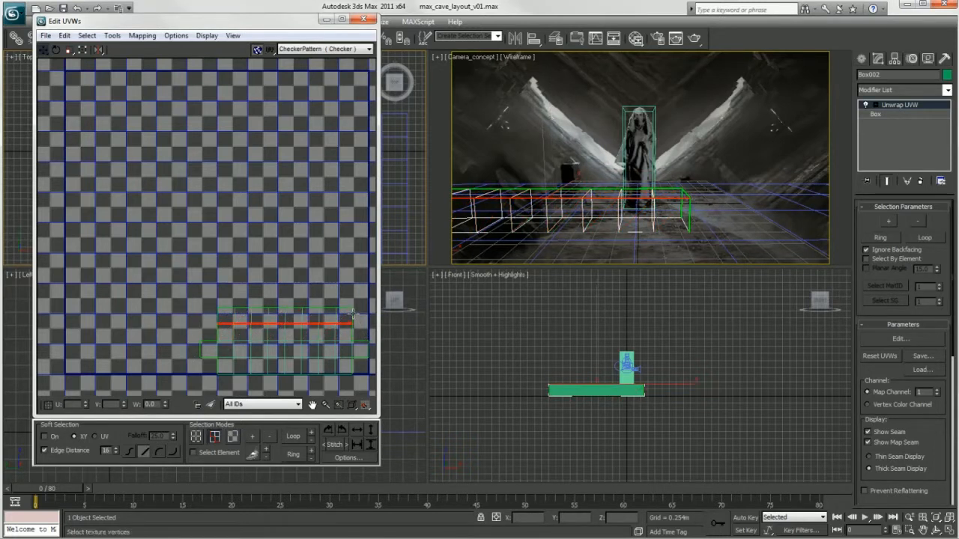
key("ctrl+z")
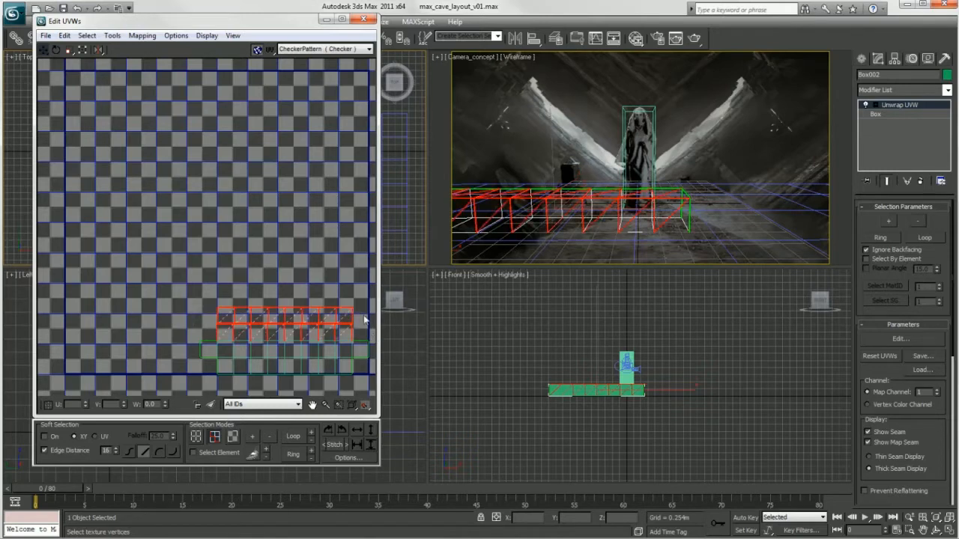
left_click_drag(200, 320, 199, 320, "alt")
left_click_drag(360, 363, 361, 363, "alt")
left_click(114, 37)
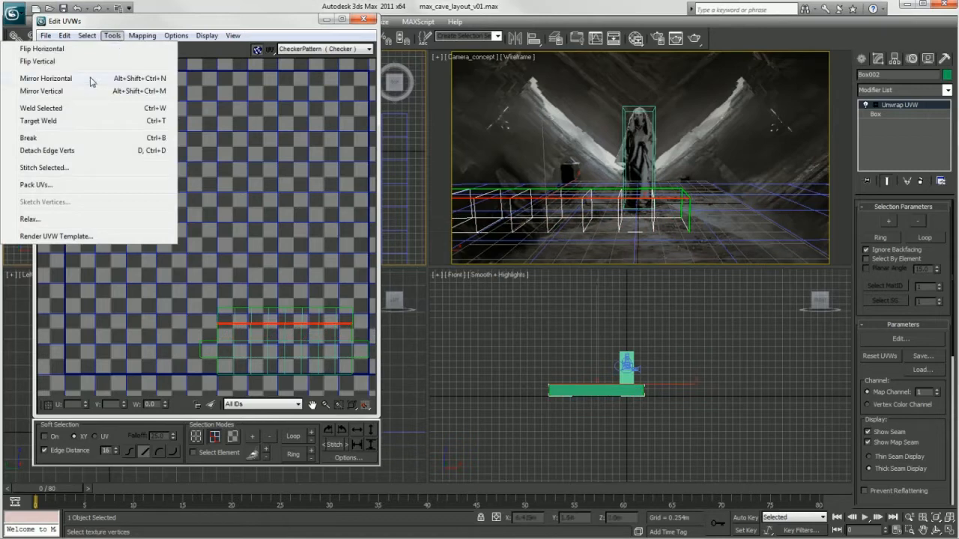
left_click(53, 108)
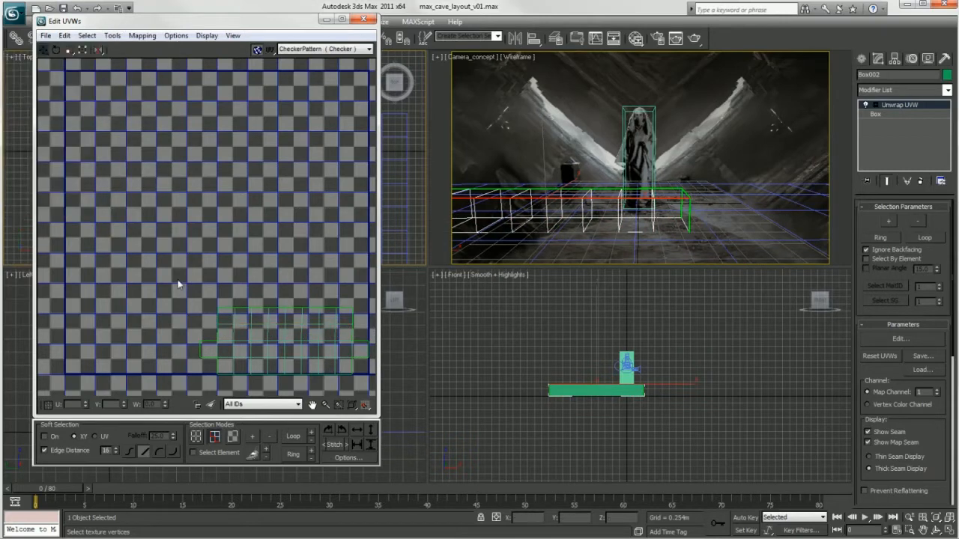
Select all UV edges and examine the welded layout against the UV tile boundary and checker pattern.
left_click_drag(360, 392, 361, 392)
scroll(254, 228, "down", 5)
middle_click_drag(261, 192, 180, 253)
scroll(253, 233, "up", 4)
scroll(181, 252, "up", 3)
middle_click_drag(162, 305, 206, 265)
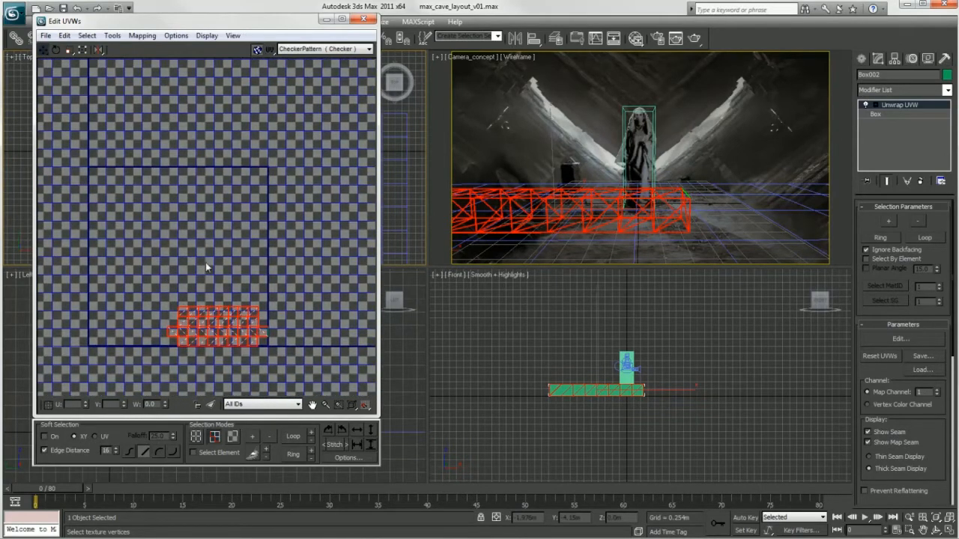
scroll(273, 288, "down", 4)
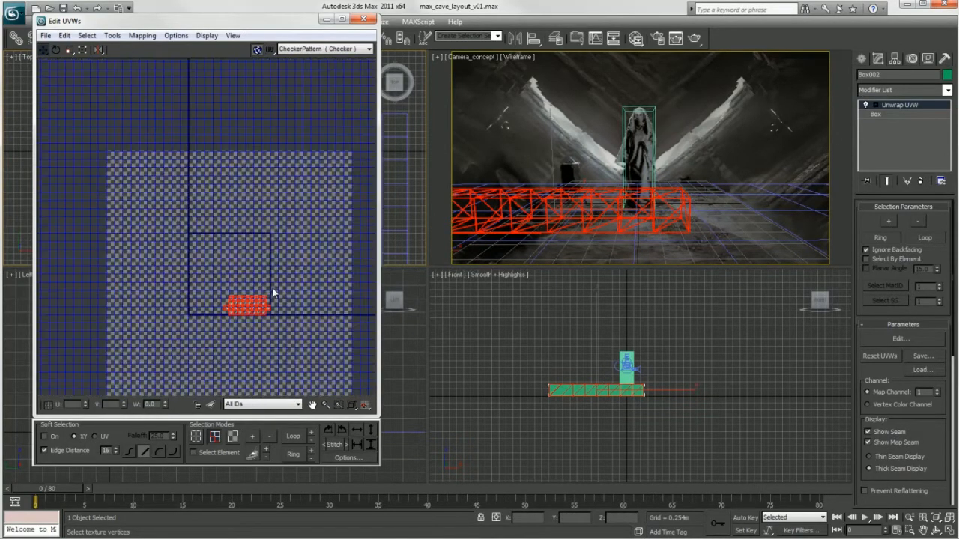
middle_click_drag(292, 265, 323, 187)
scroll(145, 289, "down", 3)
scroll(147, 285, "up", 3)
scroll(122, 308, "up", 3)
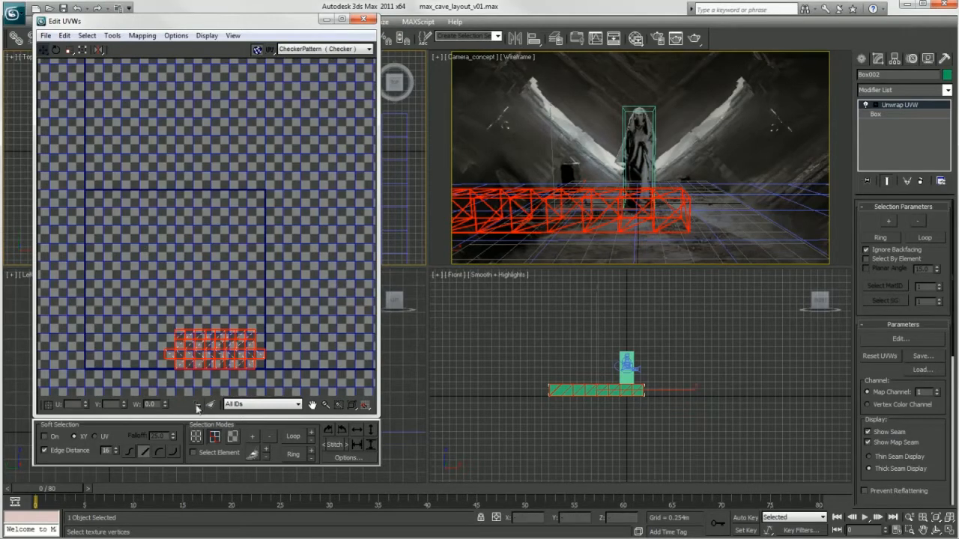
Select all UV faces, shrink the shell slightly within the UV tile using Freeform mode, and deselect it.
left_click(233, 436)
left_click_drag(150, 321, 274, 388)
left_click_drag(217, 344, 216, 342)
key("f")
left_click_drag(165, 328, 178, 333)
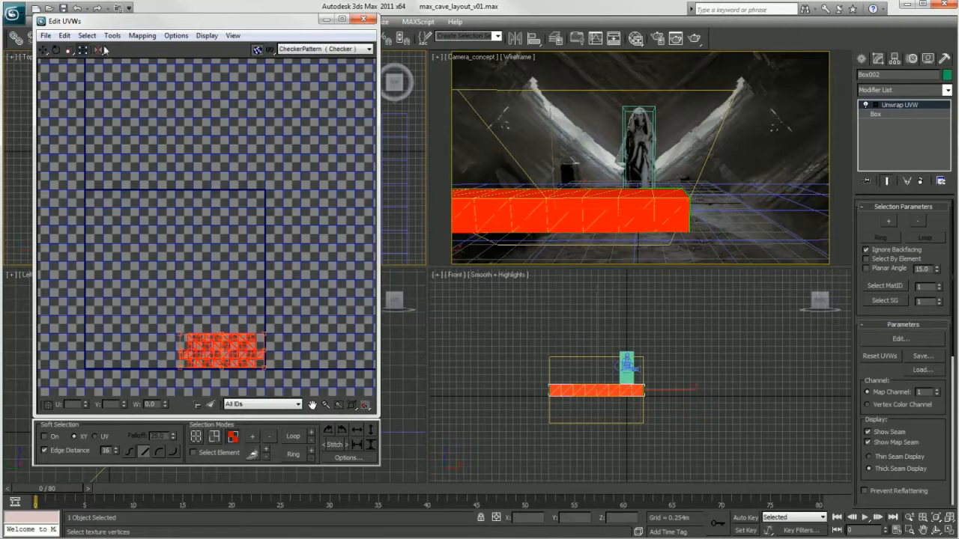
left_click(174, 300)
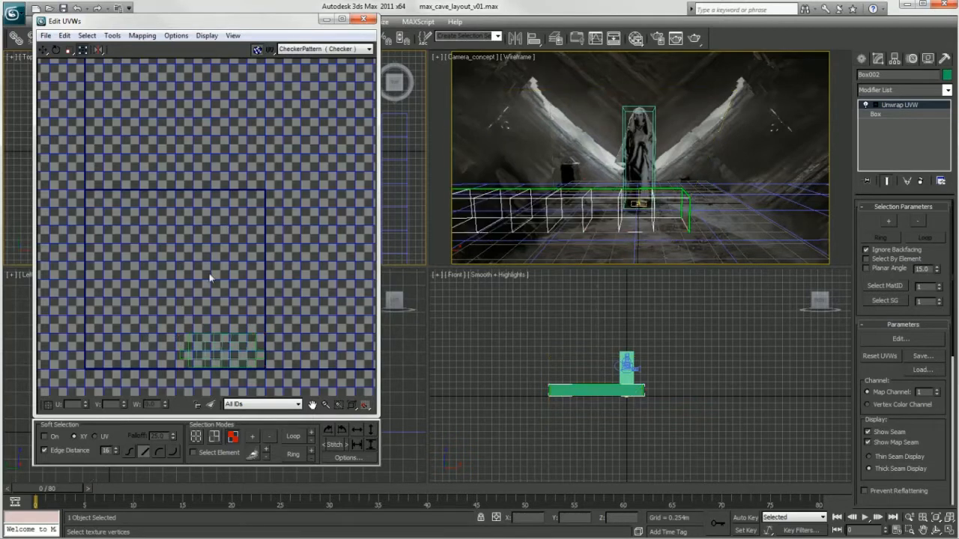
Close the UV editor and add an Edit Poly modifier above Unwrap UVW on the box.
left_click(363, 19)
left_click(947, 90)
left_click_drag(949, 112, 948, 170)
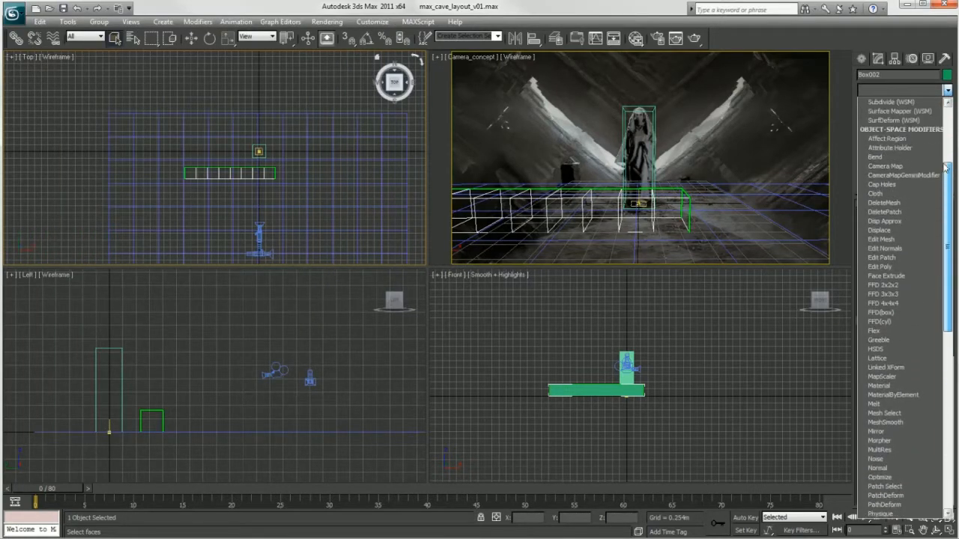
left_click(881, 267)
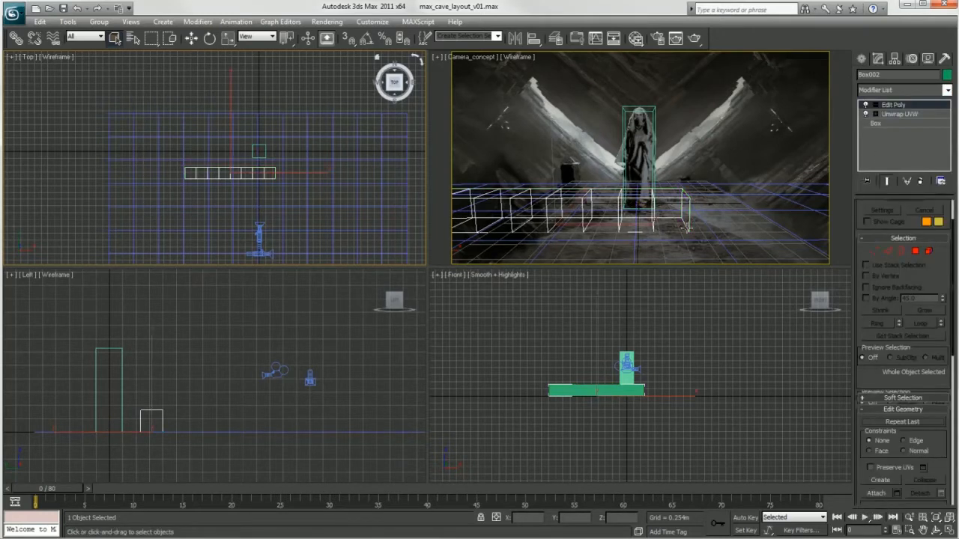
Move the box toward the camera, tilt it diagonally in the Front view and scale it down into a small beam.
left_click(192, 38)
left_click_drag(241, 145, 238, 158)
key("e")
left_click_drag(641, 338, 665, 374)
key("r")
left_click_drag(237, 172, 225, 250)
Raise the beam in the Front view and refine its diagonal tilt to about 49 degrees.
left_click(195, 39)
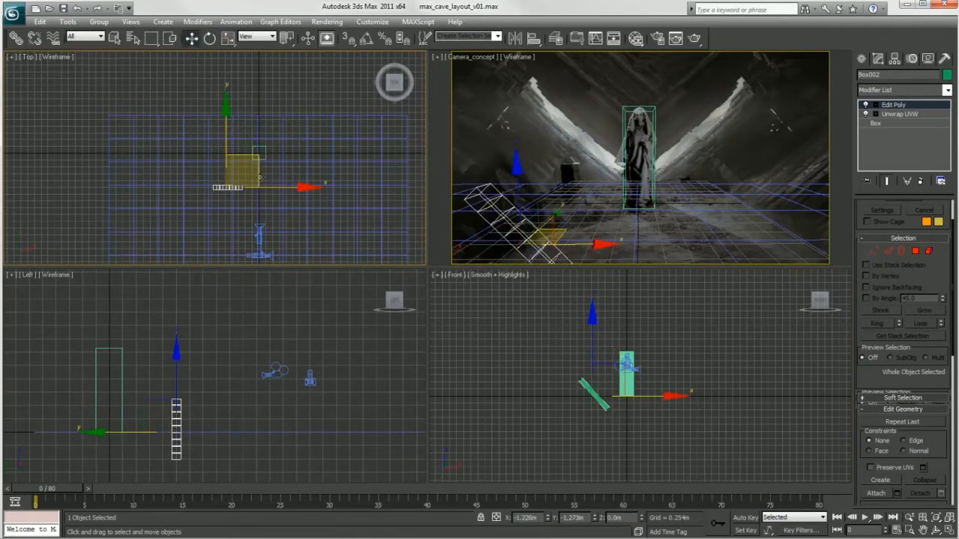
scroll(675, 403, "up", 6)
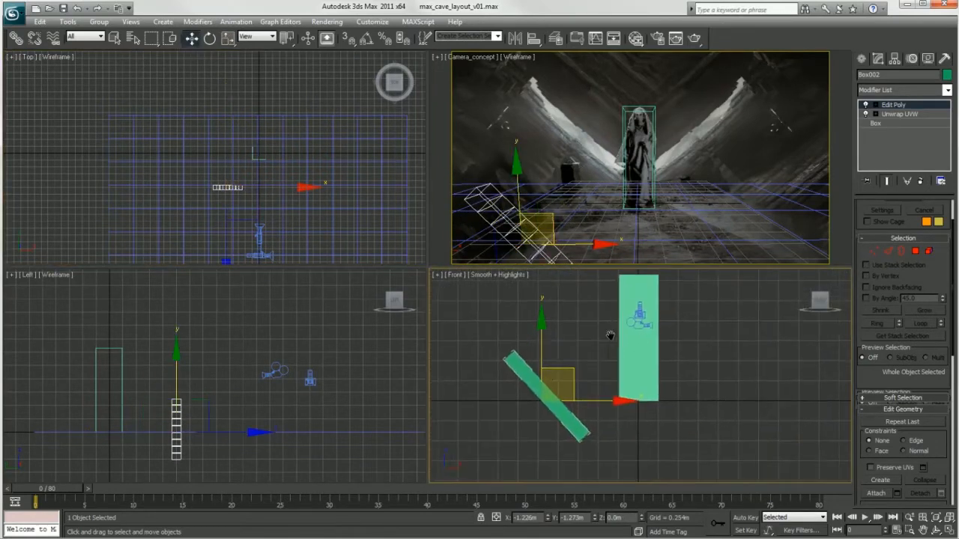
left_click_drag(557, 374, 553, 344)
key("e")
left_click_drag(591, 429, 574, 449)
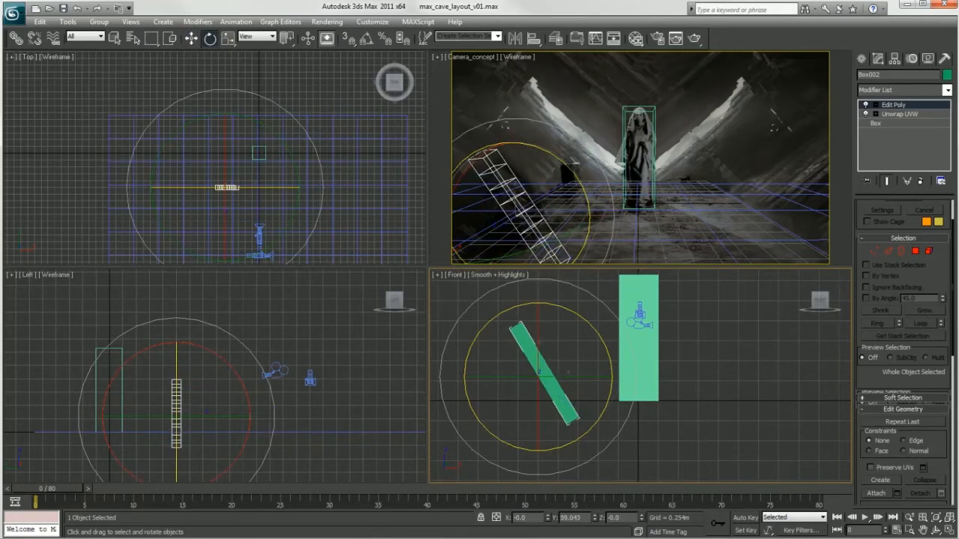
left_click(195, 41)
left_click(210, 41)
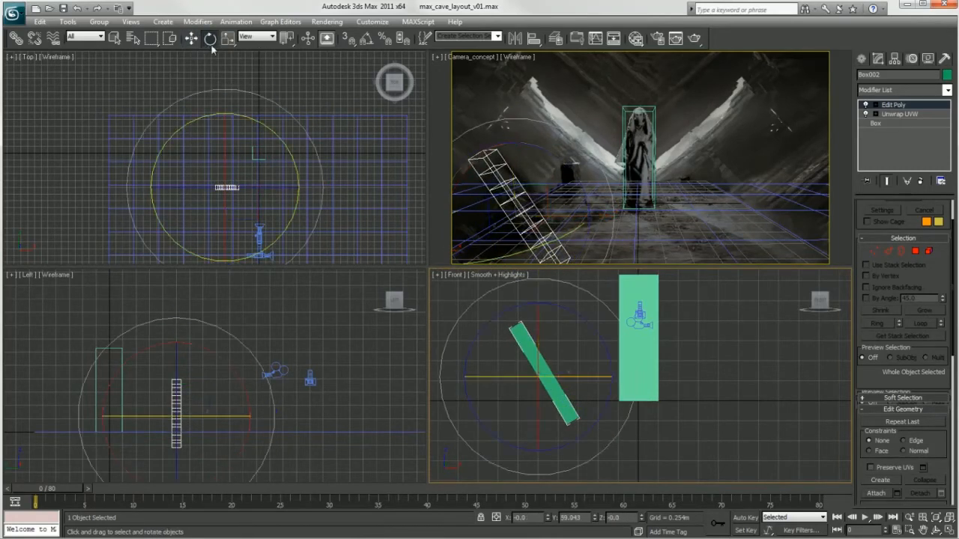
left_click_drag(588, 430, 601, 416)
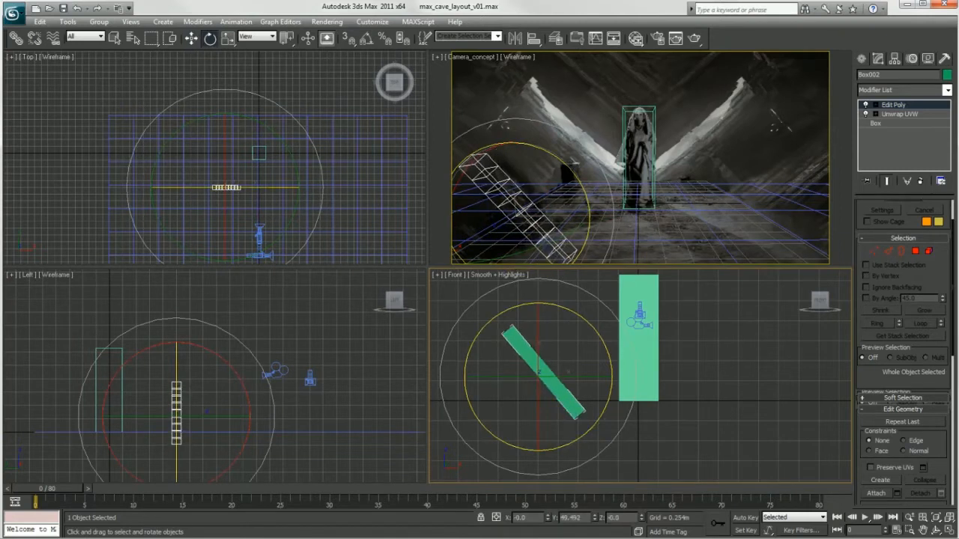
Clone the beam as a Copy and offset the duplicate slightly behind and above the original in the Left view.
left_click(192, 39)
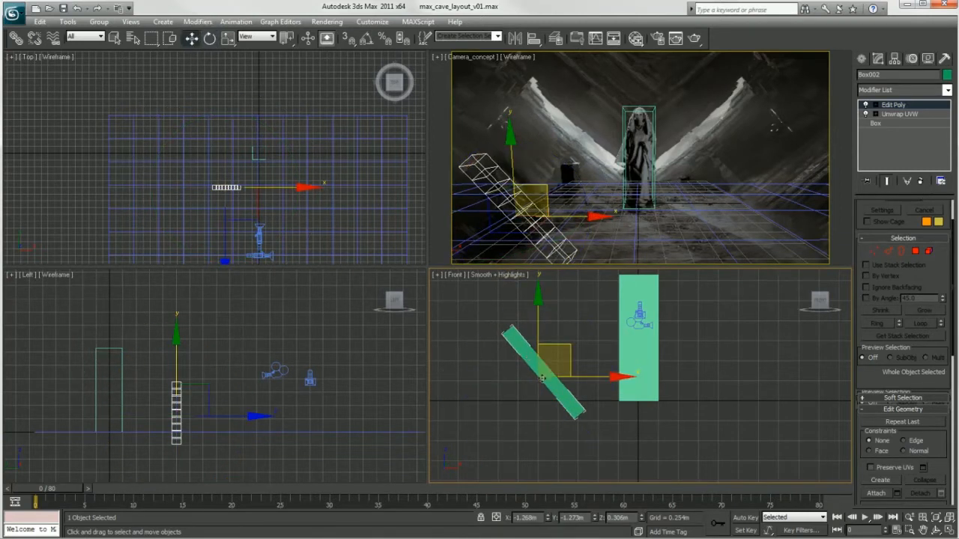
key("ctrl+v")
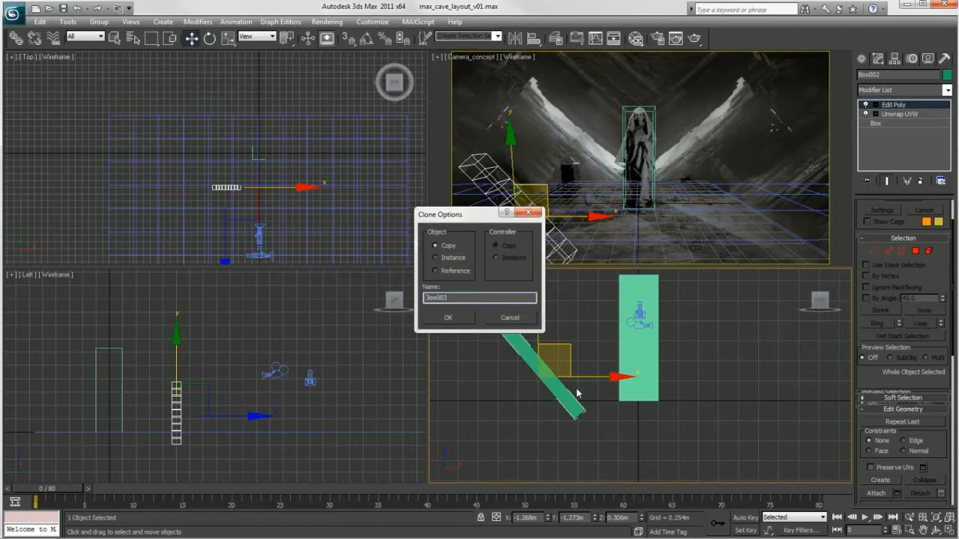
left_click(448, 317)
left_click(188, 398)
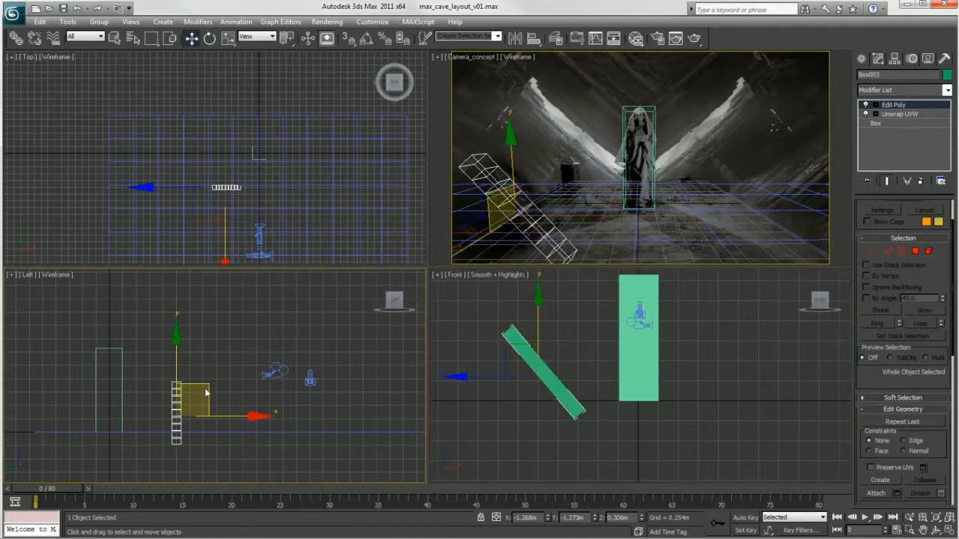
left_click_drag(202, 385, 194, 385)
left_click(210, 39)
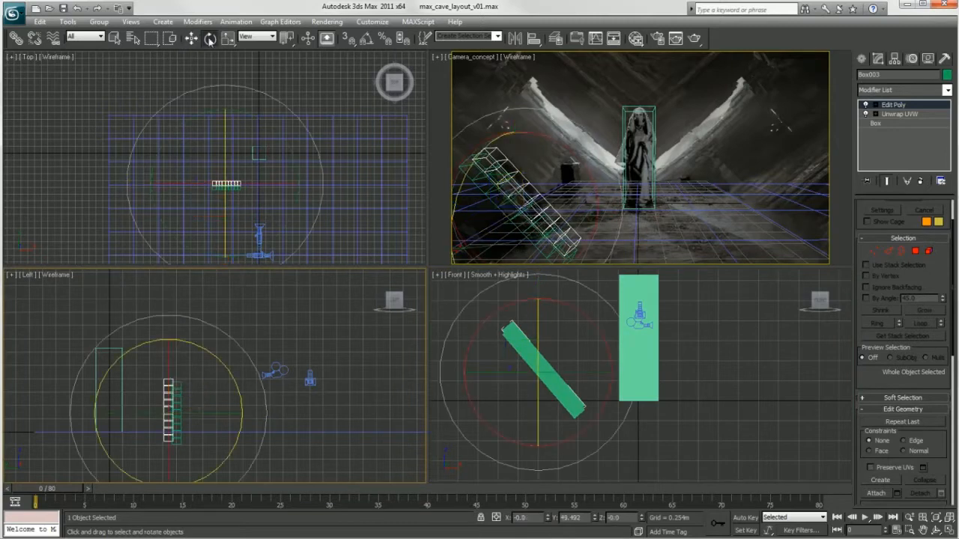
left_click(192, 38)
left_click(555, 333)
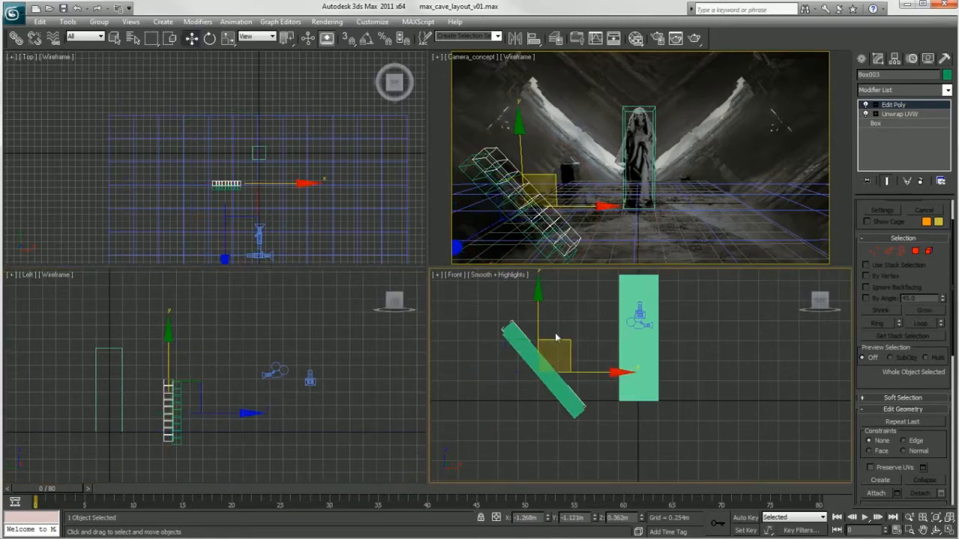
Reselect the duplicate beam in the Front view, nudge it along the diagonal and lengthen it slightly.
key("ctrl+d")
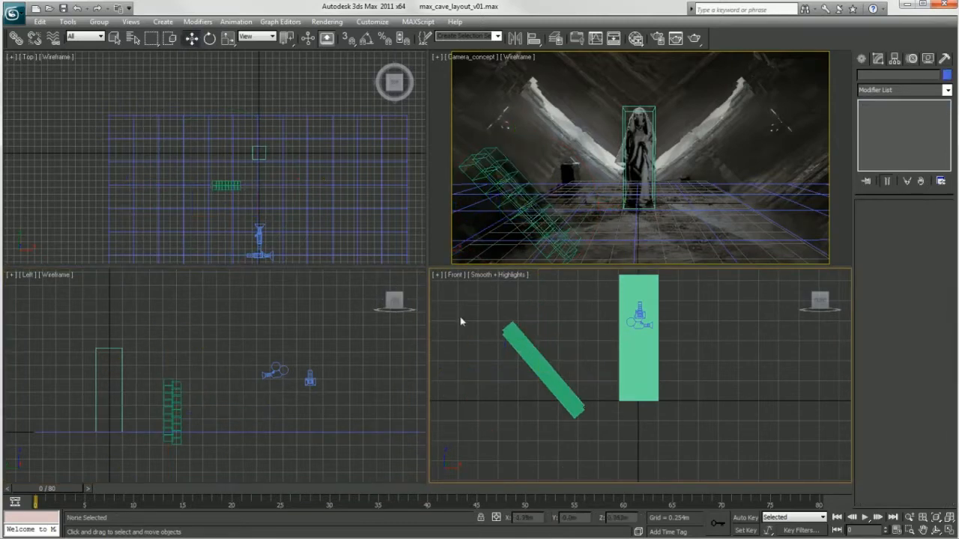
left_click(506, 332)
left_click_drag(556, 342, 551, 349)
left_click(229, 38)
left_click(191, 40)
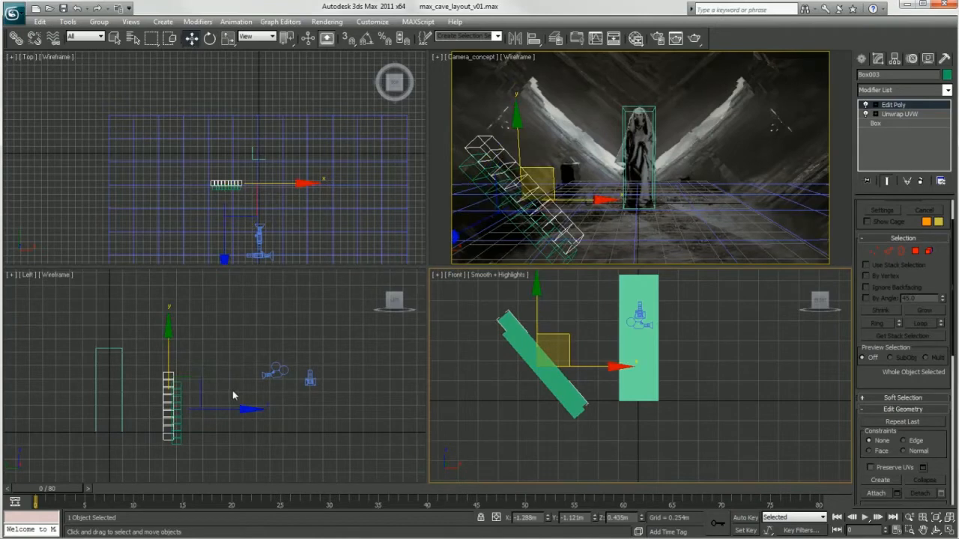
Clone a third beam as a Copy and place it in front of the others, along the lower-left side of the cluster.
key("ctrl+v")
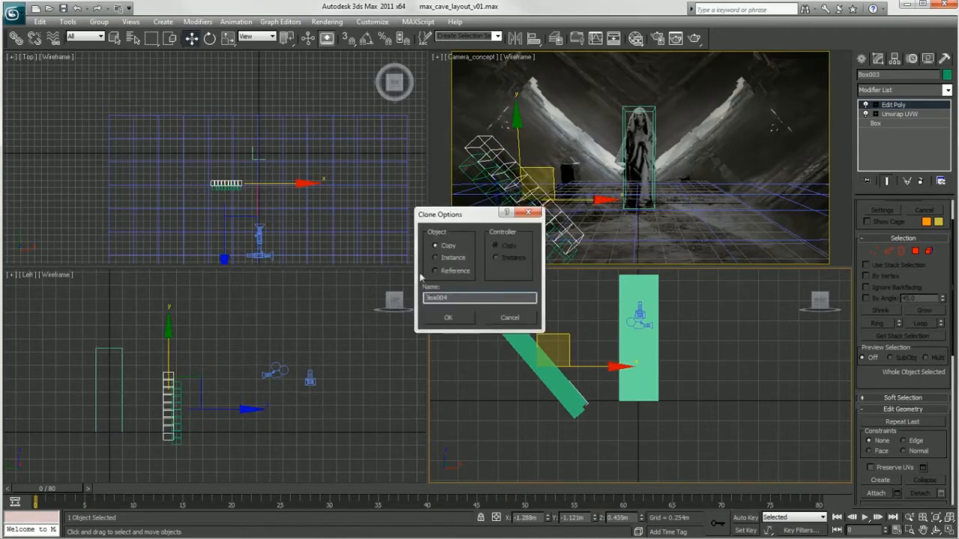
left_click(452, 321)
left_click(195, 388)
left_click(165, 381)
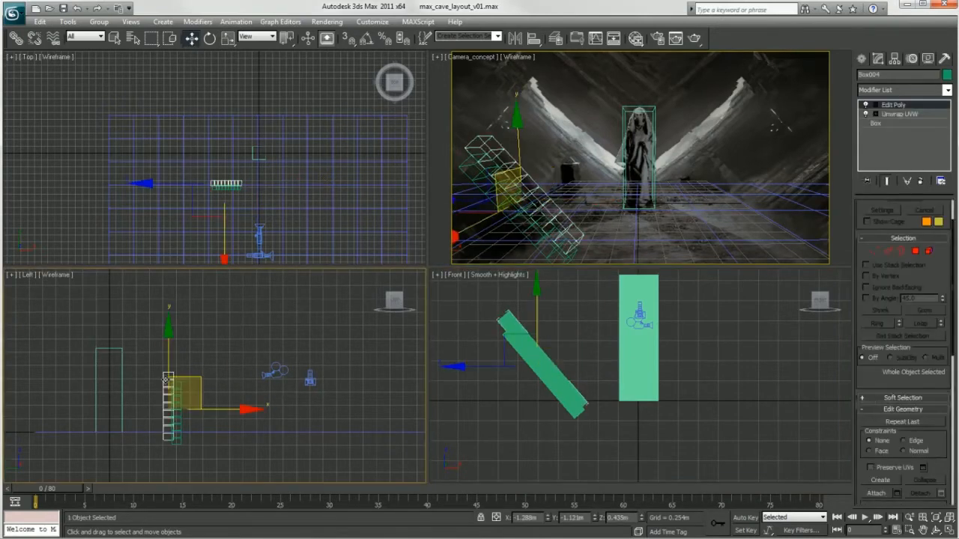
left_click_drag(193, 380, 208, 392)
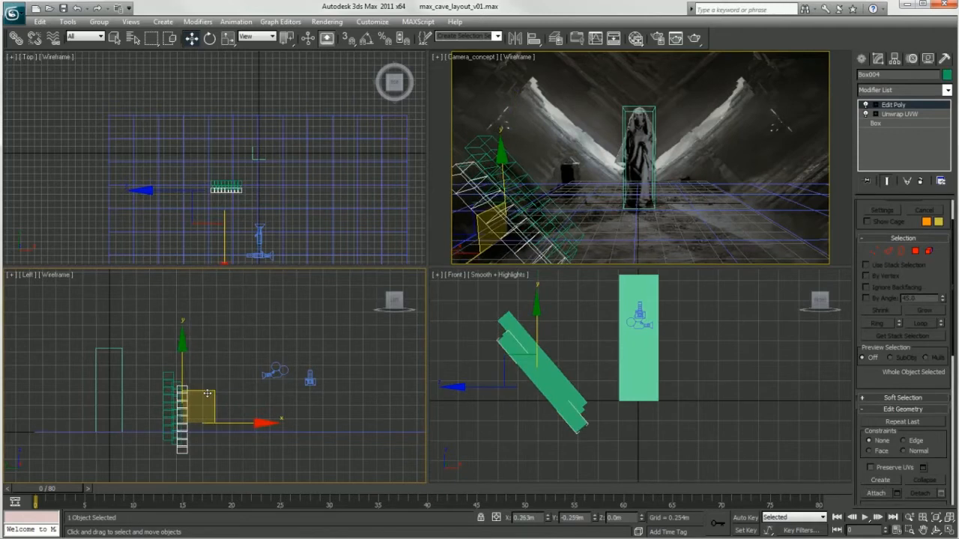
right_click(492, 365)
left_click_drag(565, 357, 554, 377)
Set the Camera_concept view's shading to Smooth + Highlights.
left_click(517, 58)
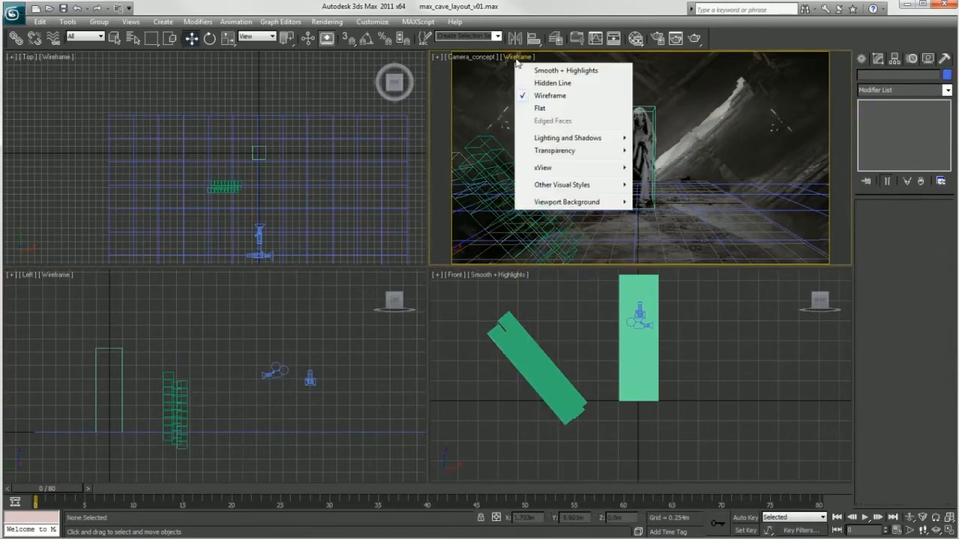
left_click(558, 71)
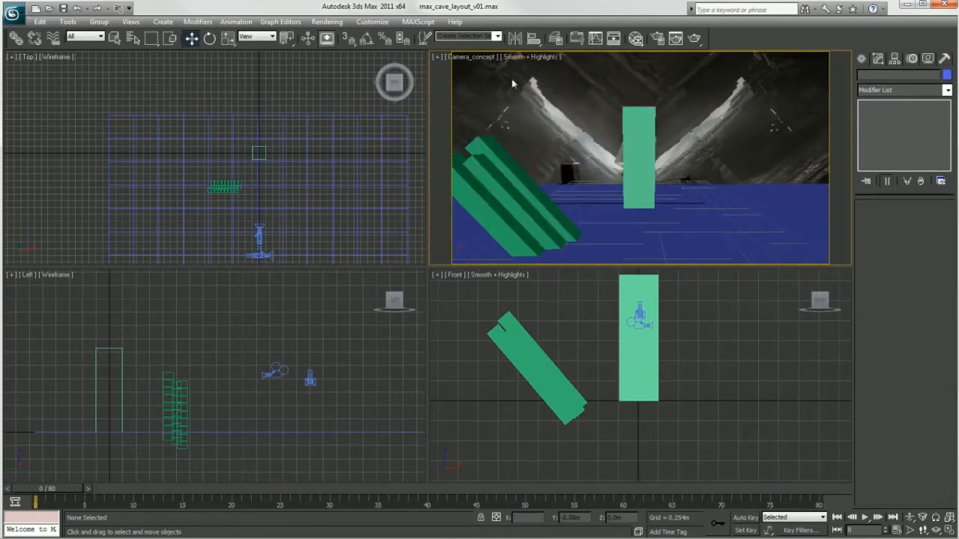
Clone the front beam as a Copy and shift the duplicate down toward the cluster's lower-right end in the Front view.
left_click(535, 367)
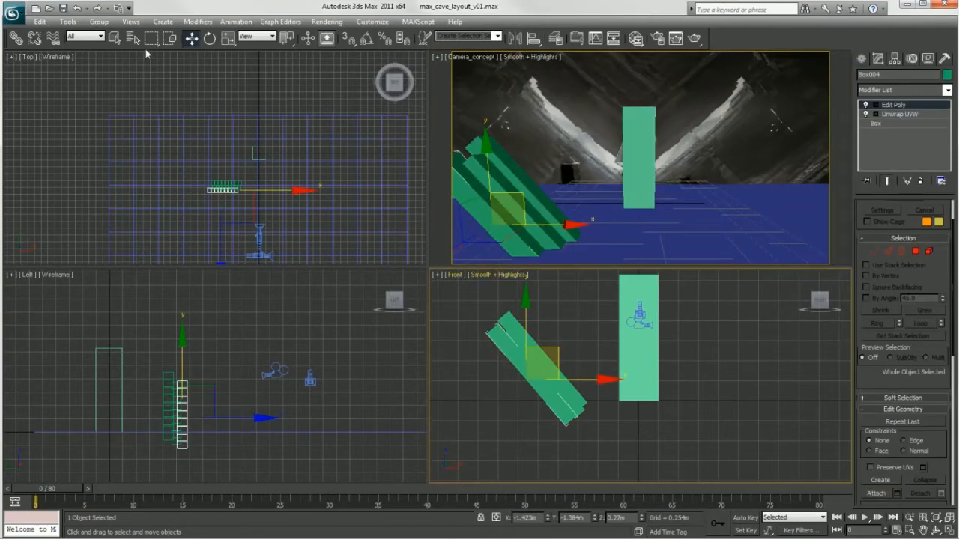
key("ctrl+v")
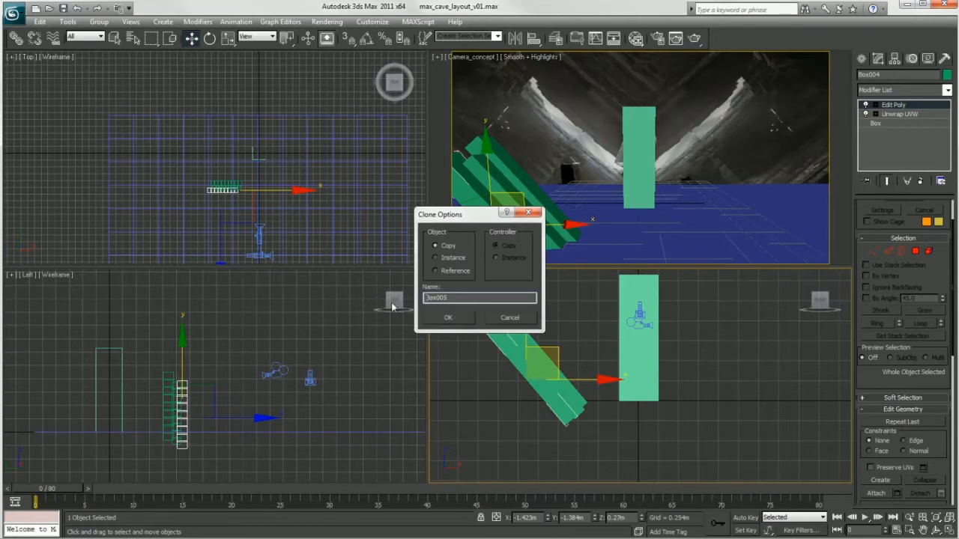
left_click(449, 321)
left_click(207, 403)
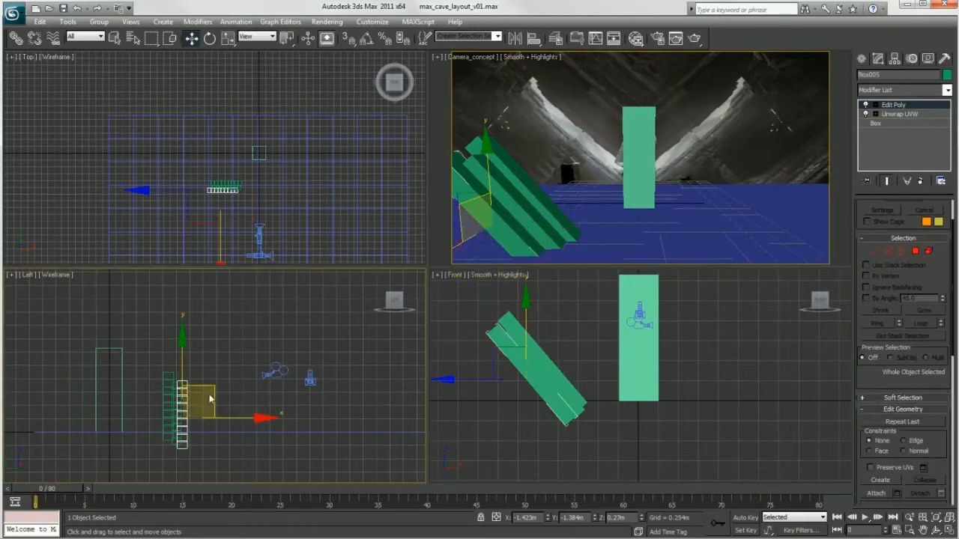
left_click(533, 360)
left_click_drag(545, 349, 584, 368)
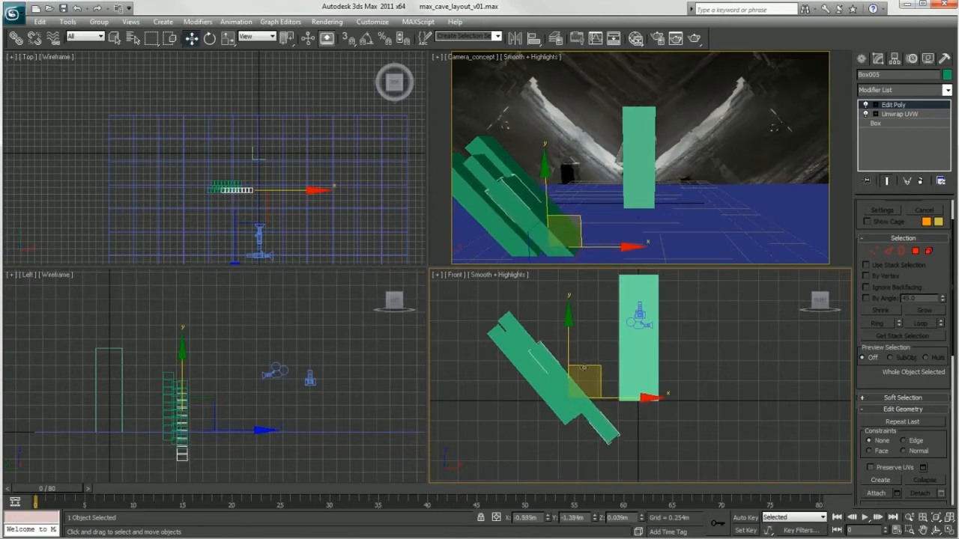
Clone another beam copy, place it along the cluster's lower-left side and bring it slightly toward the camera.
left_click_drag(363, 341, 423, 328, "shift")
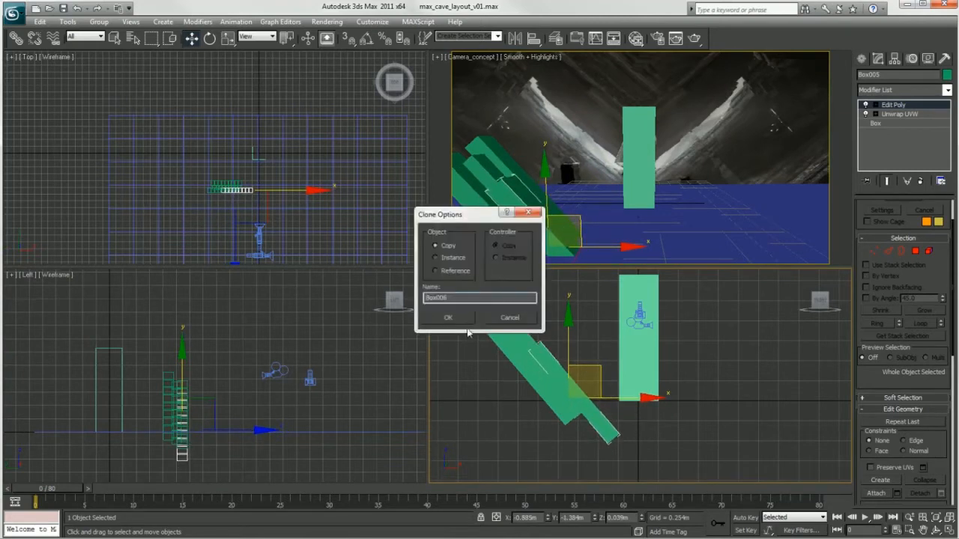
key("Return")
left_click_drag(595, 369, 553, 378)
right_click(300, 363)
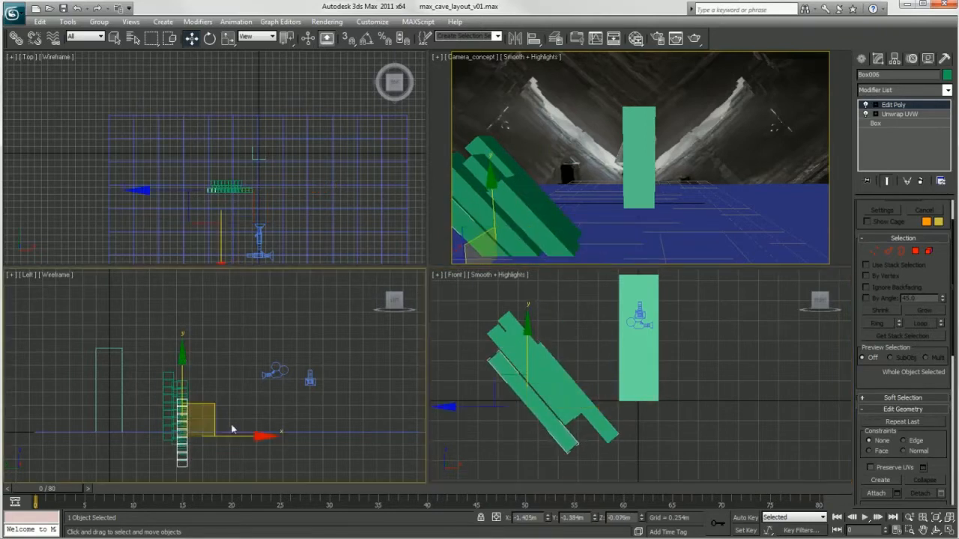
left_click_drag(213, 405, 216, 404)
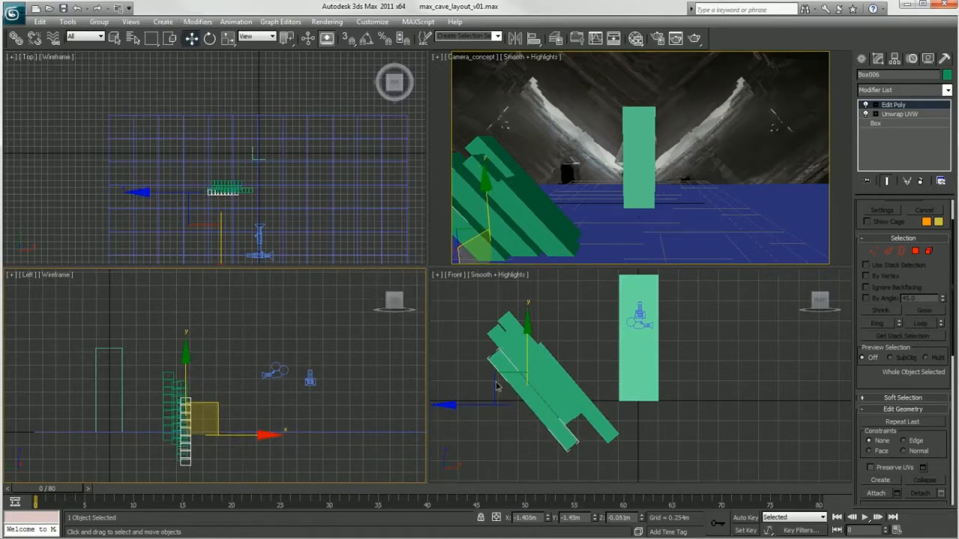
middle_click_drag(496, 386, 509, 380)
left_click_drag(570, 366, 574, 367)
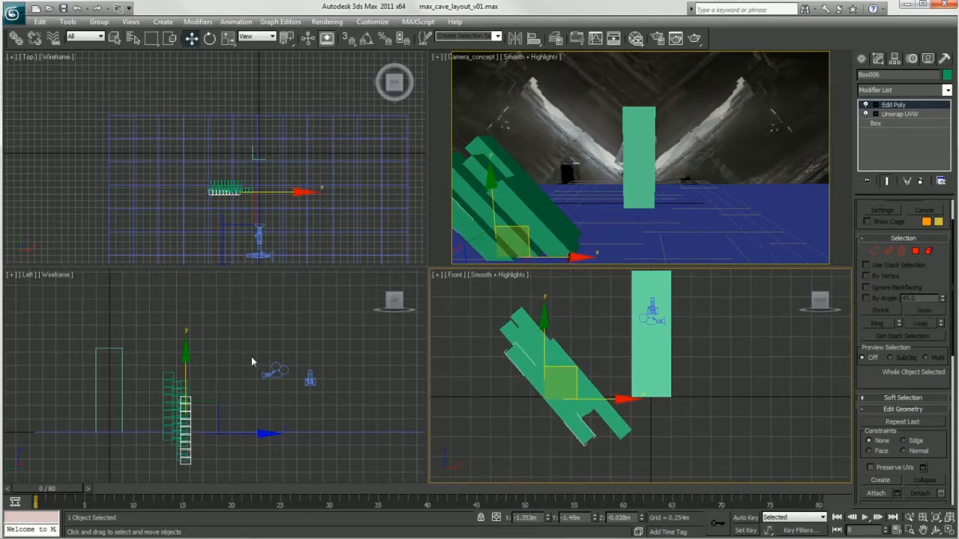
Clone that beam as a Copy, move it to the cluster's upper-right side and push it behind the other beams.
key("ctrl+v")
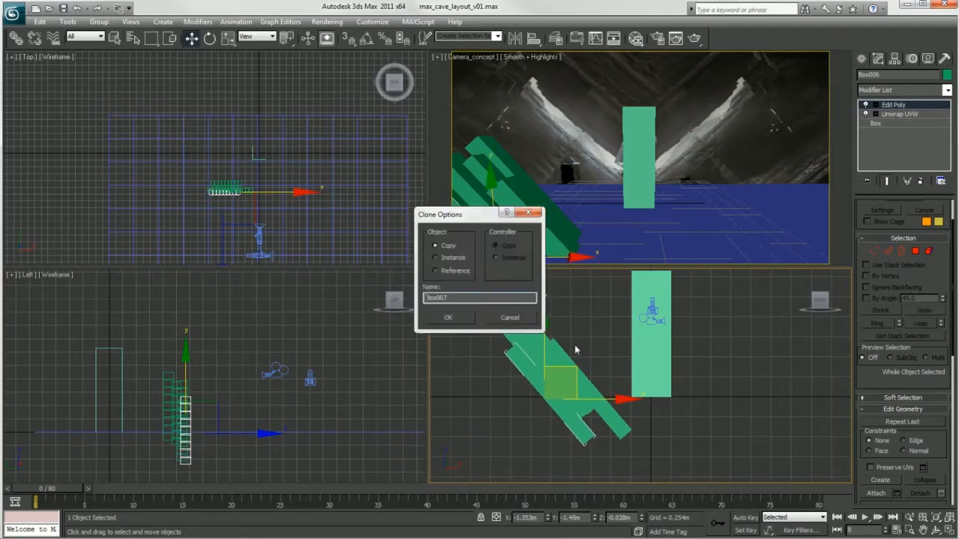
left_click(459, 319)
left_click_drag(573, 369, 593, 341)
right_click(238, 372)
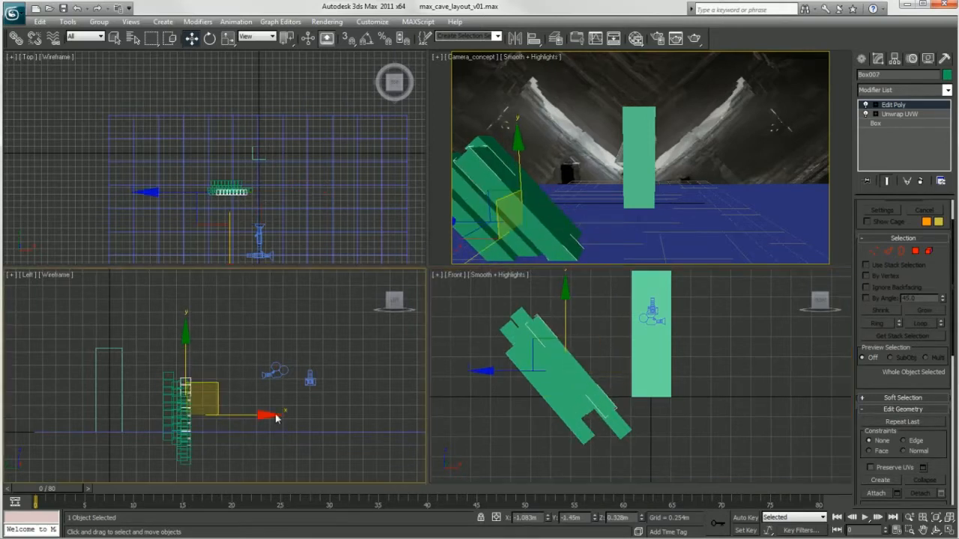
left_click_drag(267, 422, 247, 428)
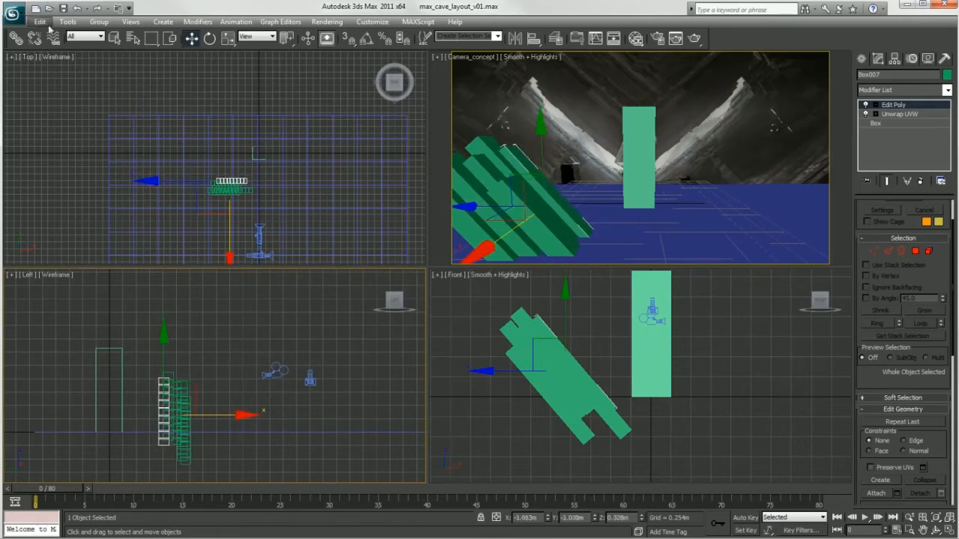
Clone the rear beam and move the copy to the lower-left side of the cluster, slightly toward the camera.
left_click(528, 330, "shift")
key("Return")
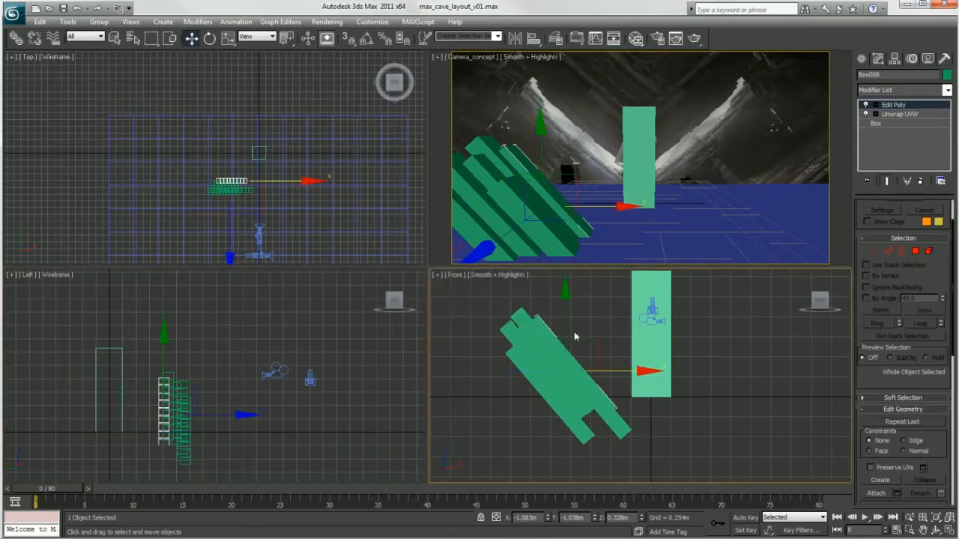
mouse_move(569, 352)
left_mouse_down()
mouse_move(560, 364)
mouse_move(567, 360)
left_mouse_up()
middle_click_drag(210, 404, 212, 406)
left_click_drag(245, 430, 250, 429)
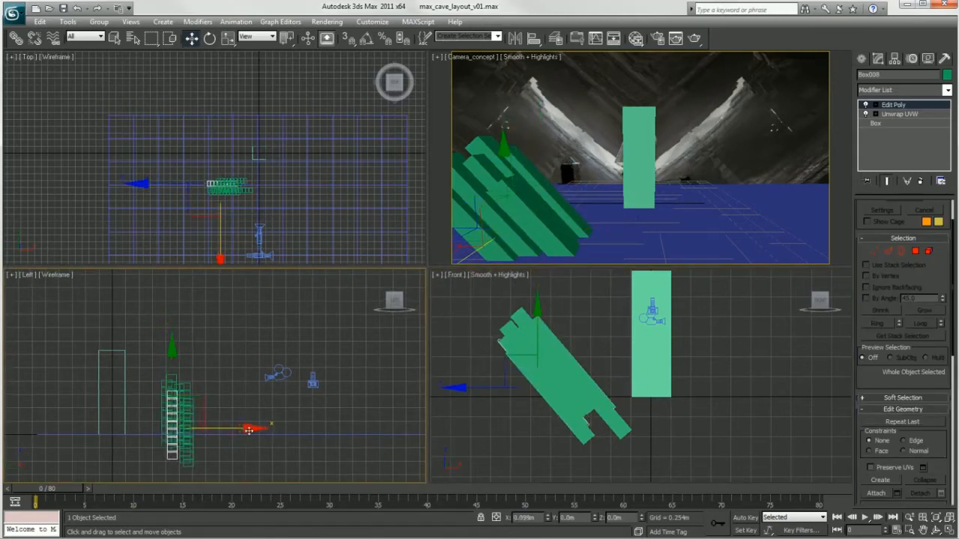
Lengthen the newest beam along its diagonal with the Scale tool.
left_click(229, 38)
left_click_drag(191, 390, 185, 392)
left_click(191, 38)
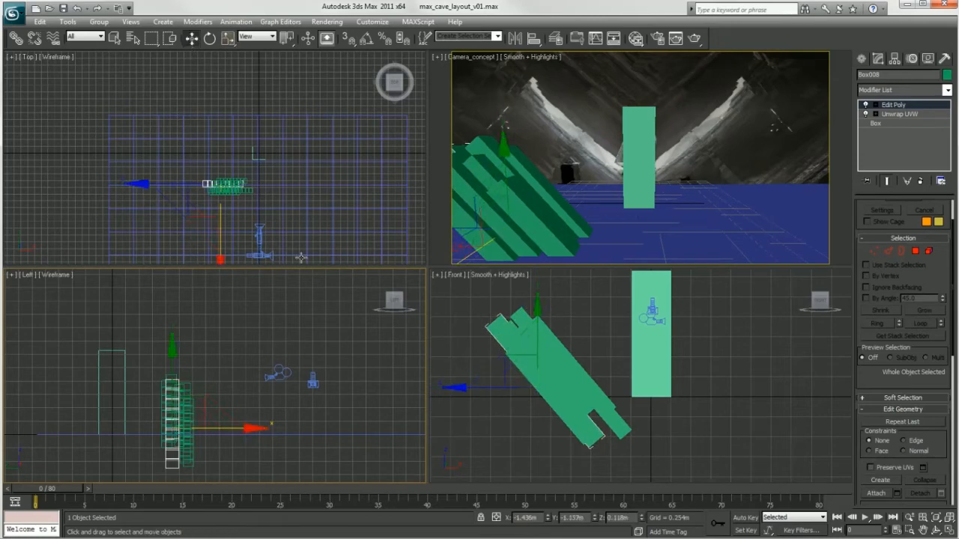
Edit the newest beam's Unwrap UVW, move all its UV faces up to the top of the tile, and close the editor.
left_click(898, 115)
left_click(897, 341)
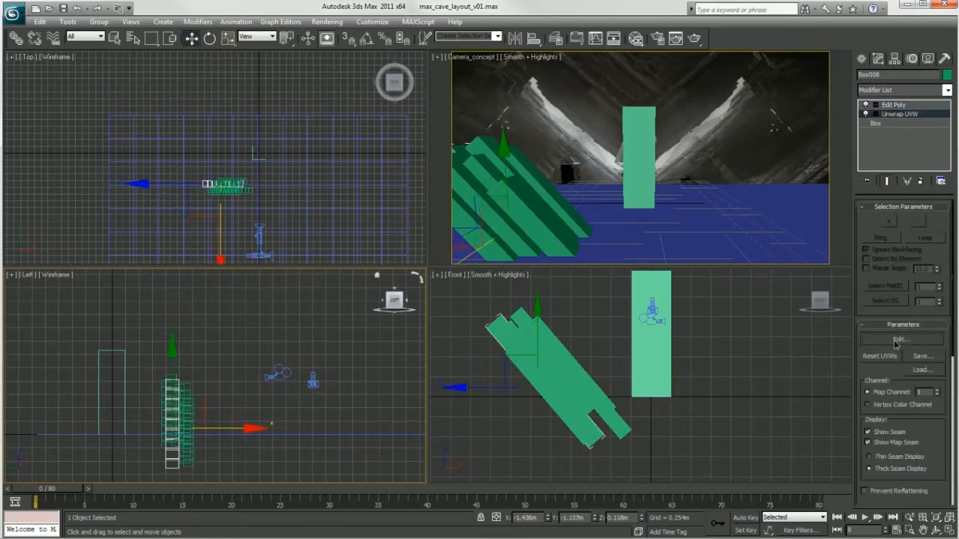
left_click(504, 434)
left_click_drag(428, 332, 567, 411)
left_click_drag(488, 372, 485, 258)
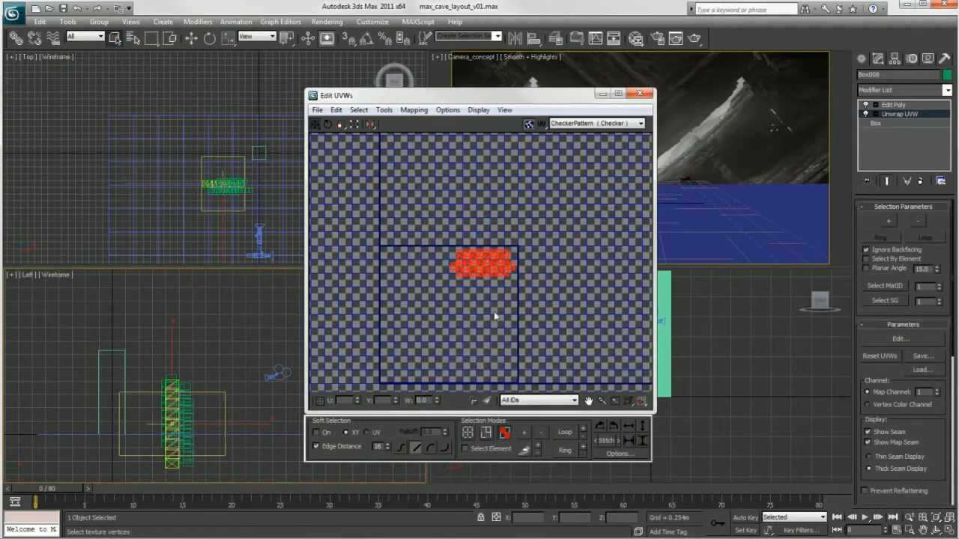
left_click(646, 95)
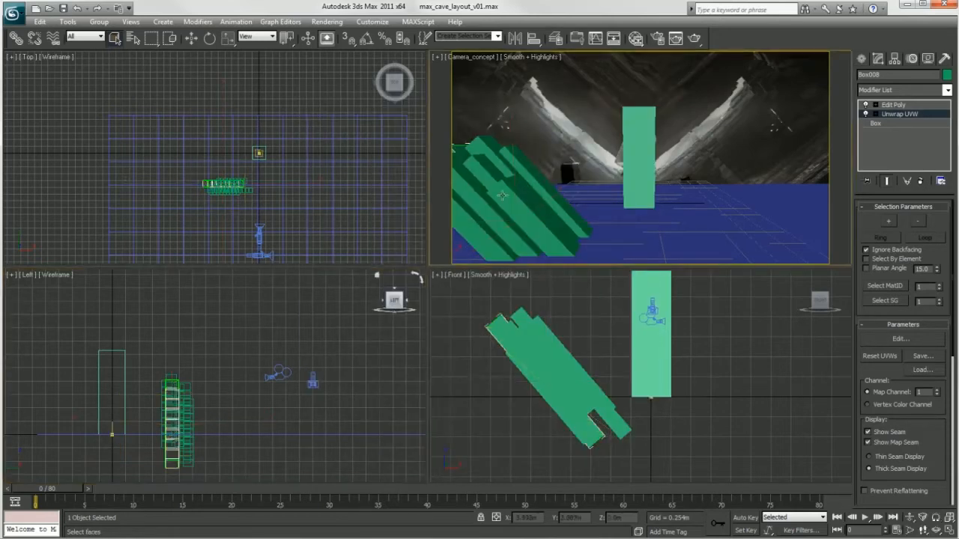
Edit the Unwrap UVW of Box007, the beam at the cluster's rear upper right, moving all its UV faces straight up to the tile's middle.
left_click(891, 106)
left_click(550, 183)
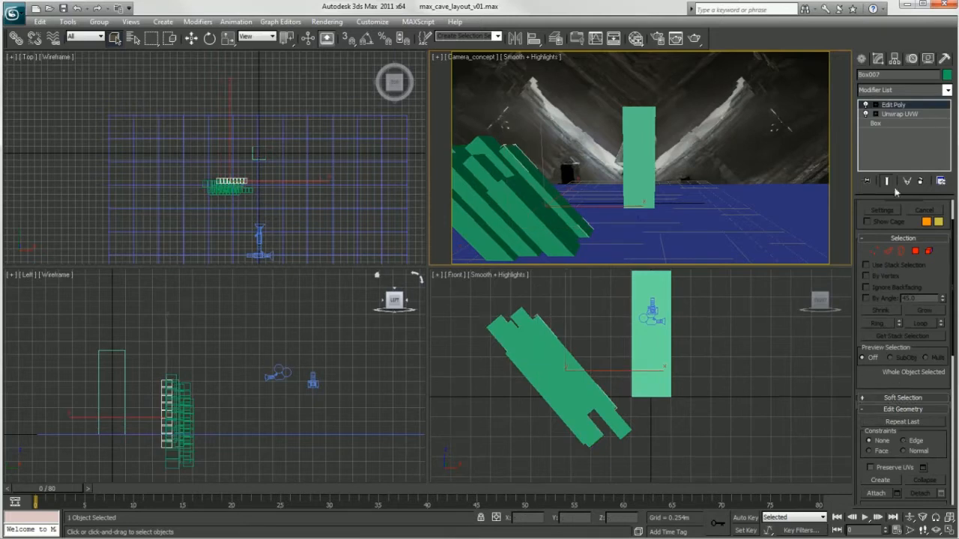
left_click(896, 115)
left_click(899, 339)
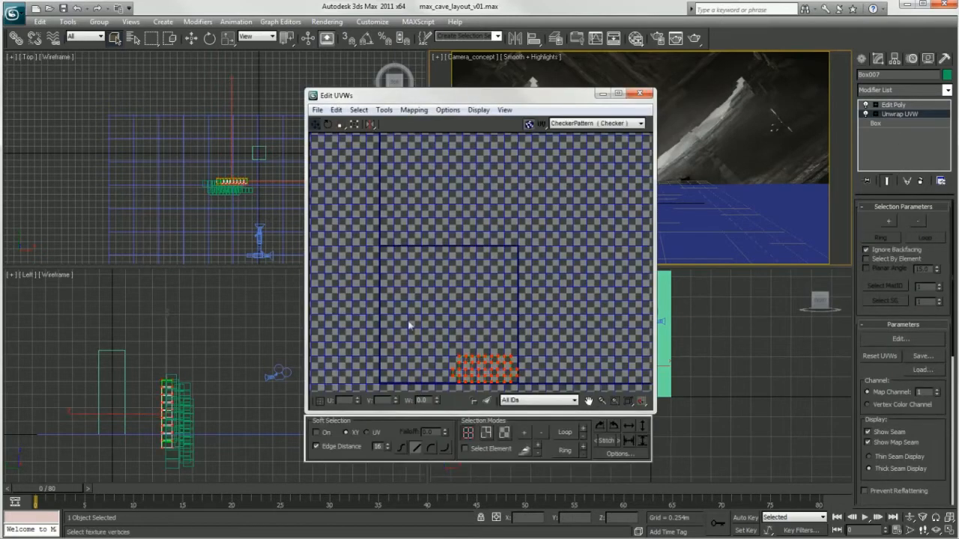
left_click(504, 433)
left_click(506, 367)
left_click_drag(506, 367, 505, 302)
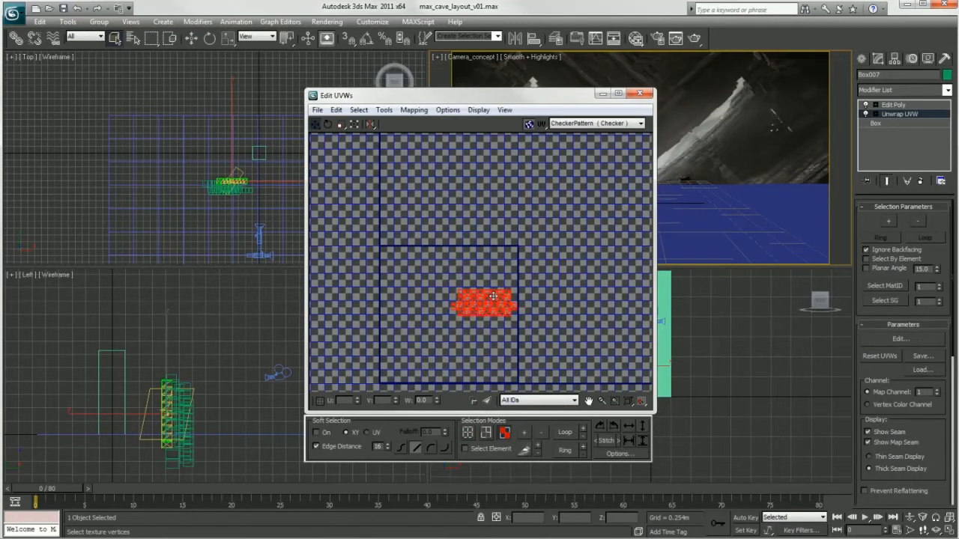
left_click(640, 94)
left_click(898, 106)
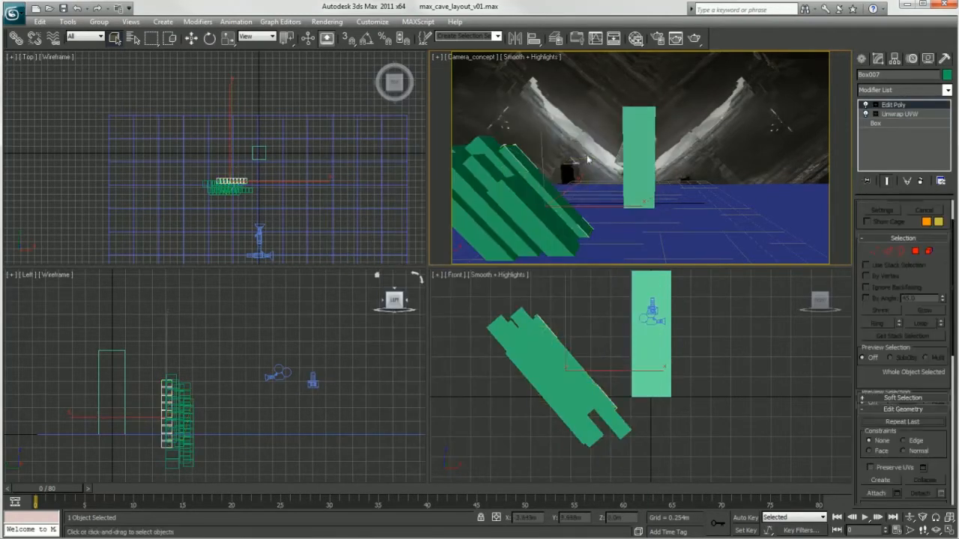
Move all UV faces of Box003, the tall beam at the cluster's top, to the tile's upper-left corner and enable Window selection.
left_click(503, 160)
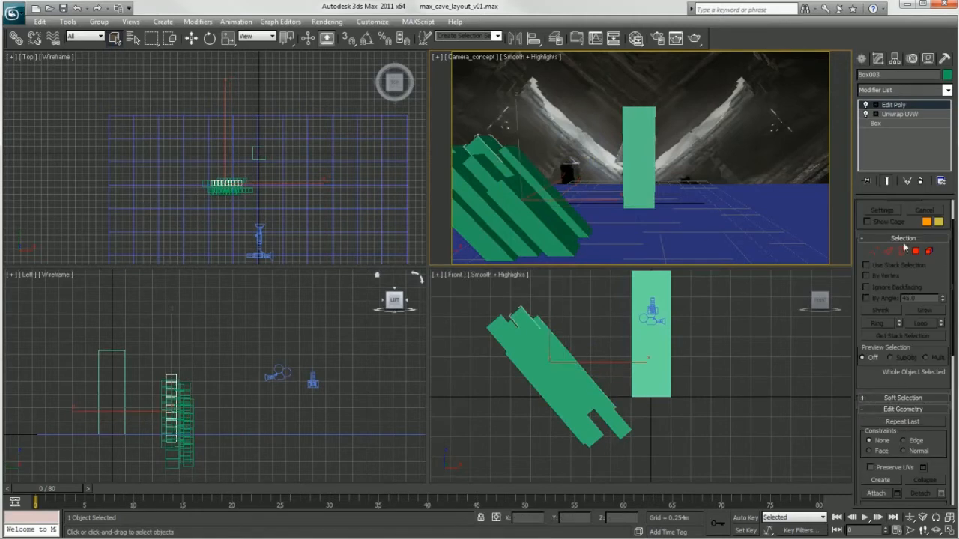
left_click(898, 114)
left_click(899, 338)
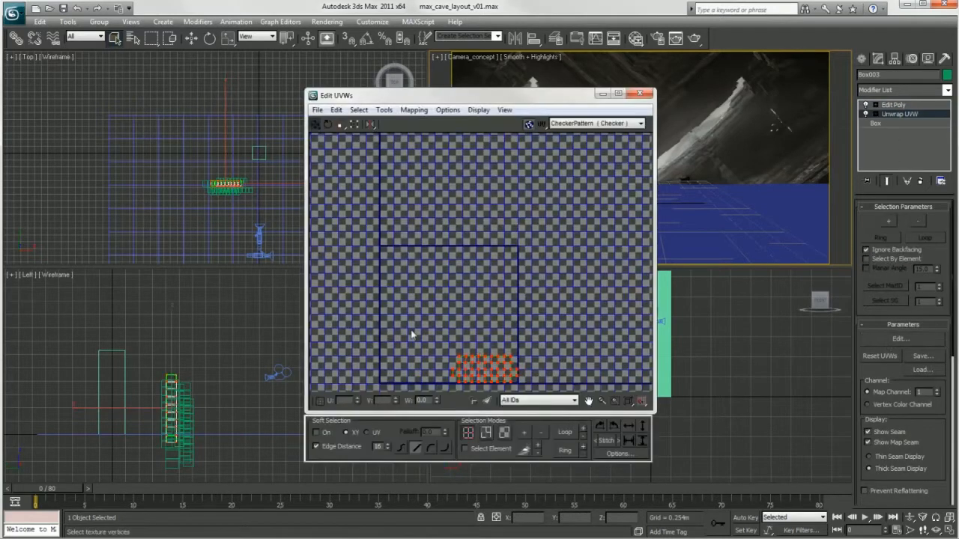
left_click(504, 433)
left_click_drag(488, 361, 416, 253)
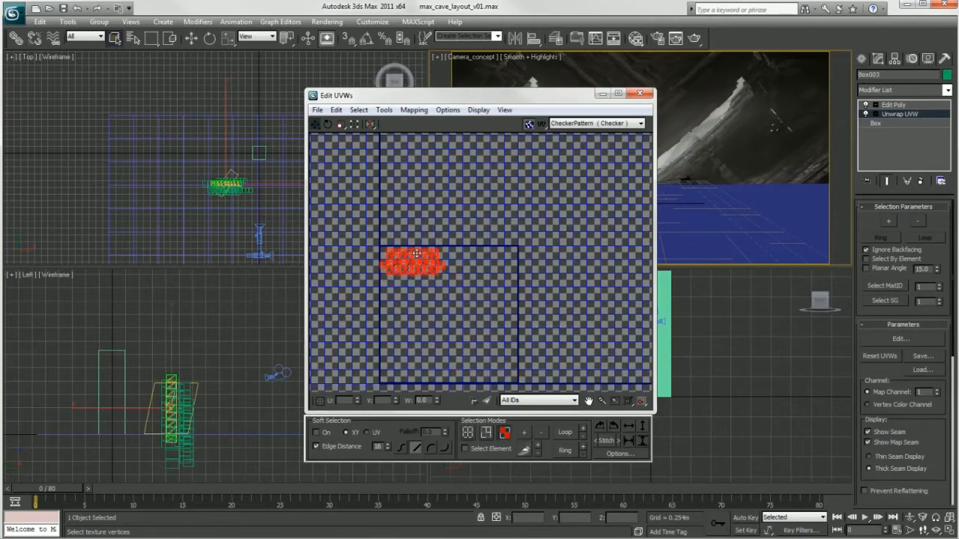
left_click(640, 93)
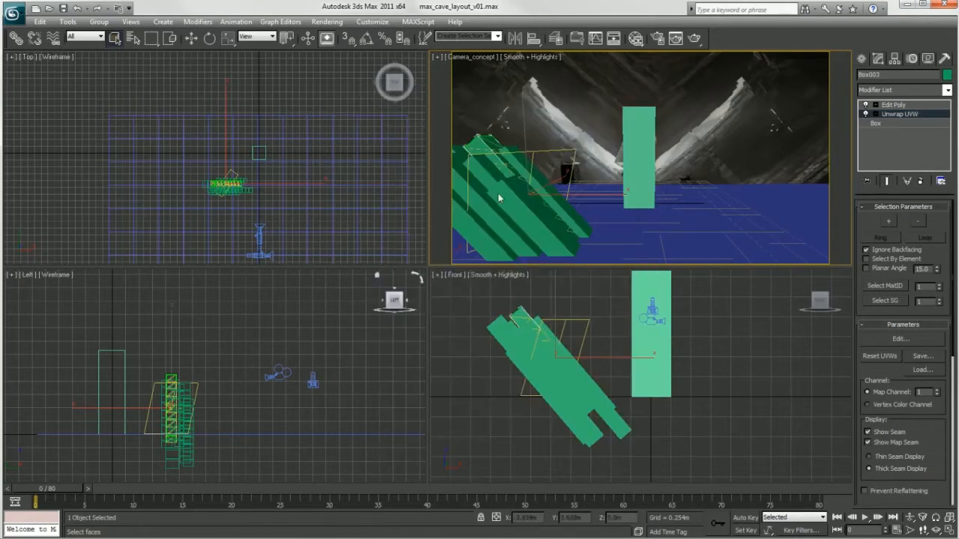
left_click(176, 37)
key("3")
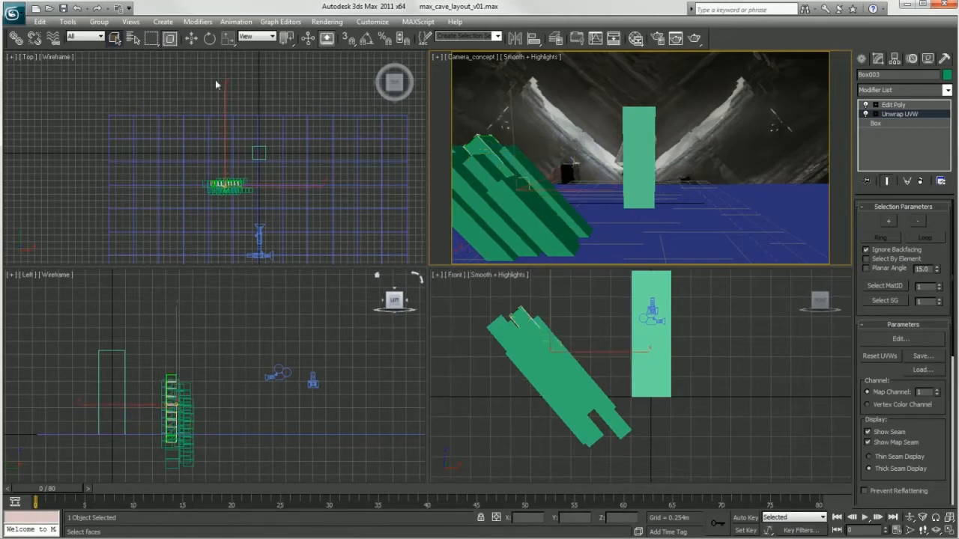
key("3")
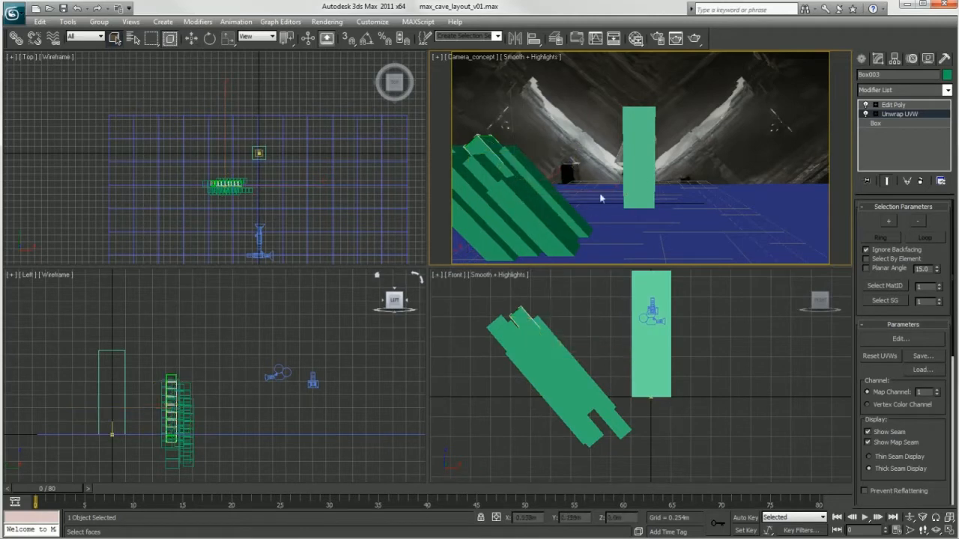
left_click(893, 116)
Edit the Unwrap UVW of Box005, the front beam on the cluster's right, moving all its UV faces slightly up, and close the editor.
left_click(530, 207)
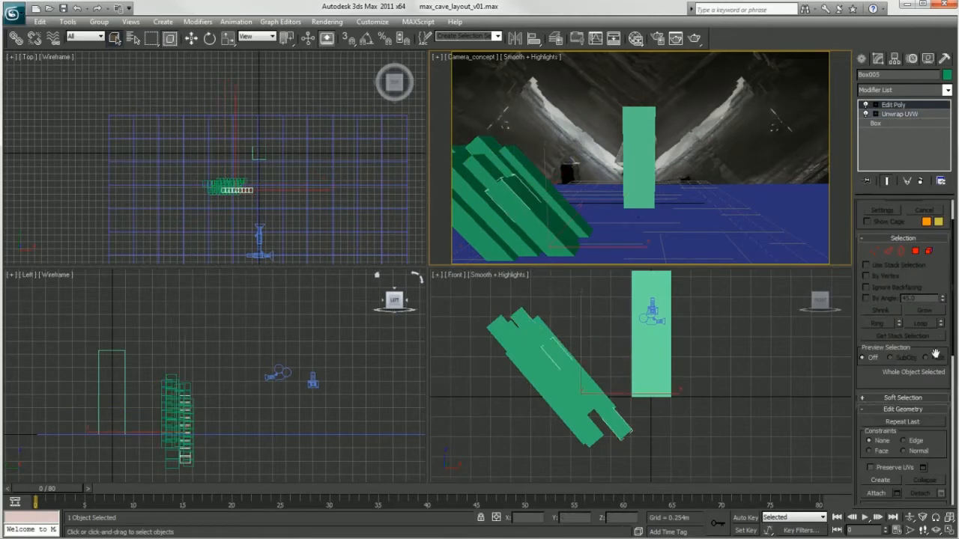
left_click(900, 113)
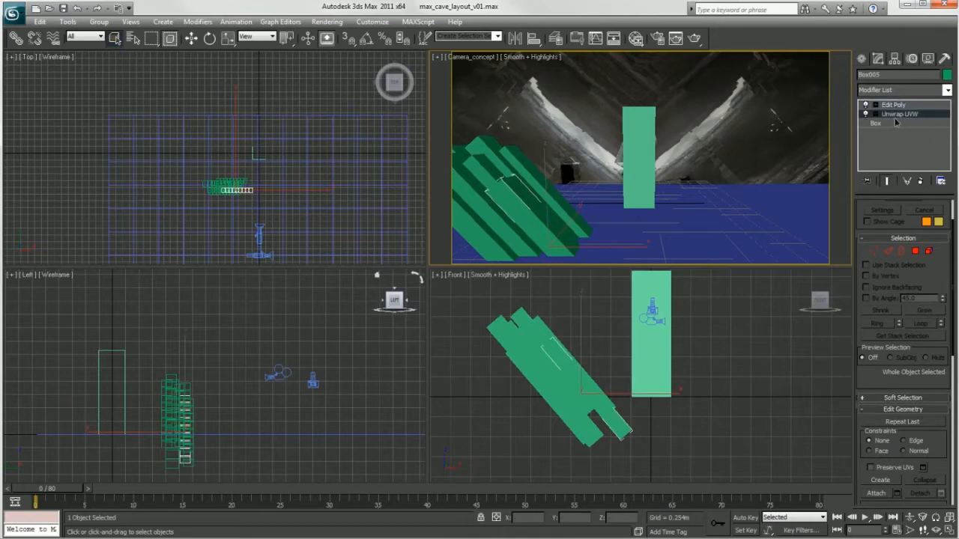
left_click(892, 341)
key("3")
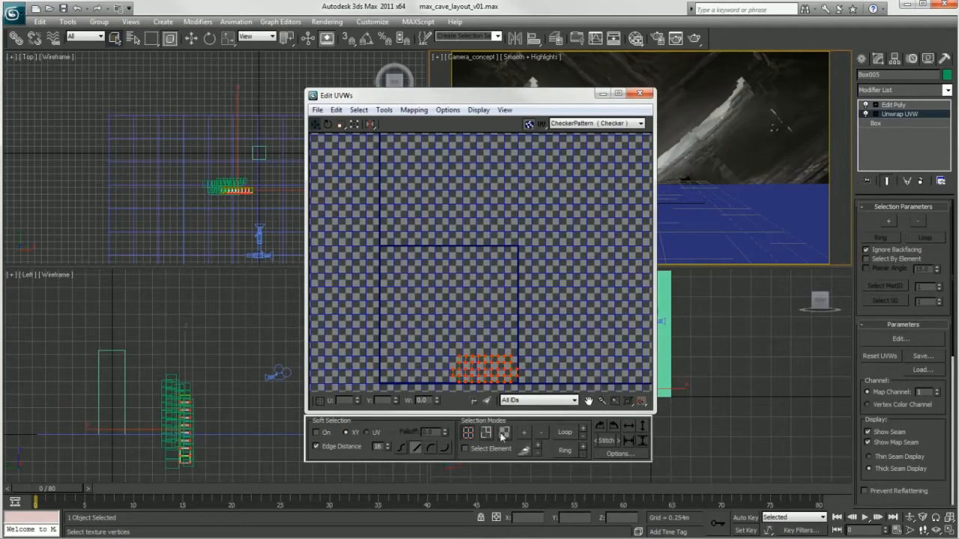
left_click_drag(491, 367, 491, 328)
left_click(641, 95)
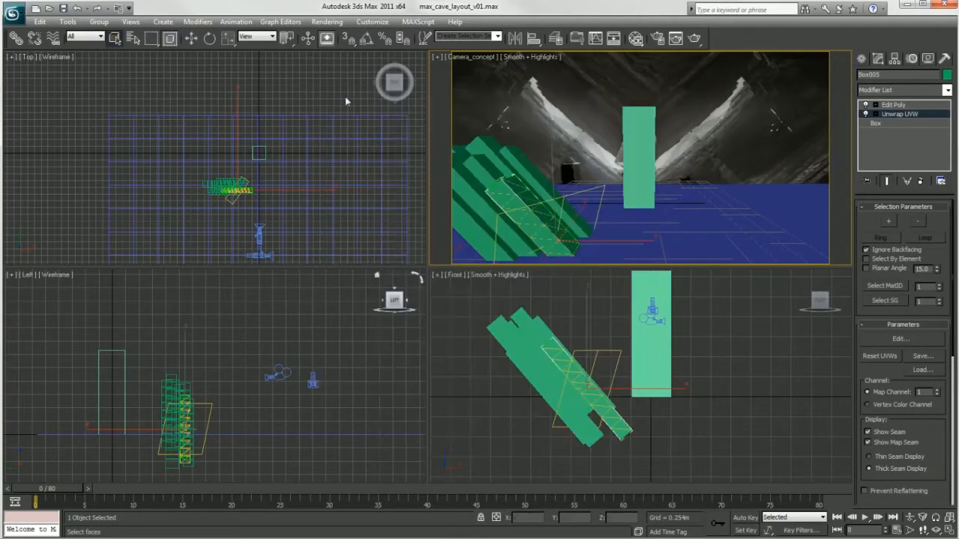
left_click(893, 105)
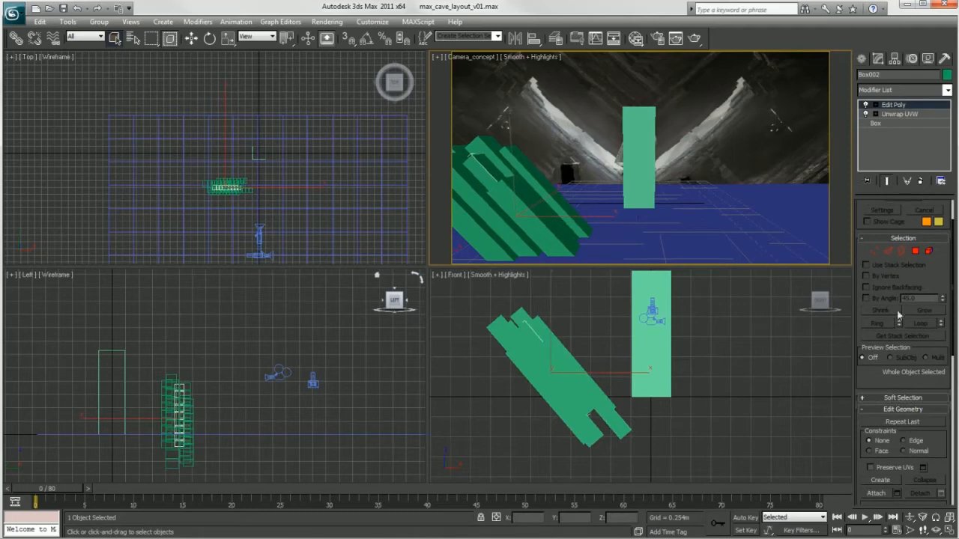
Move all UV faces of Box002, the cluster's middle beam, to the tile's left edge about halfway up, and close the editor.
left_click(898, 114)
left_click(900, 338)
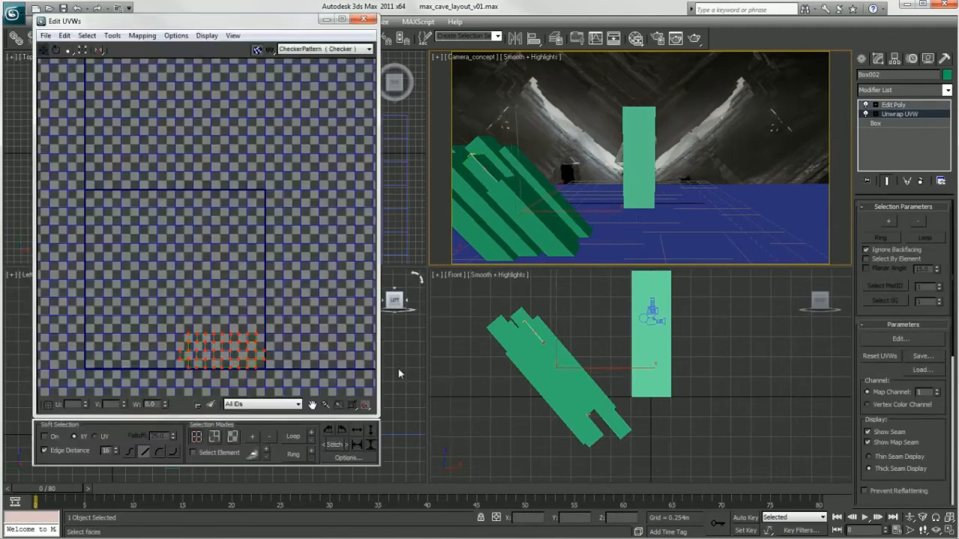
left_click(233, 436)
left_click_drag(234, 343, 139, 266)
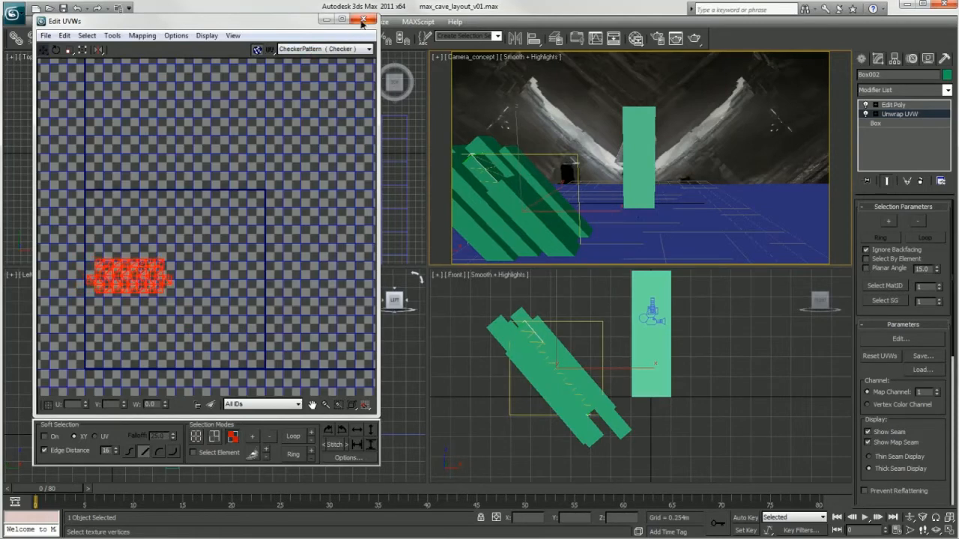
left_click(363, 19)
left_click(895, 106)
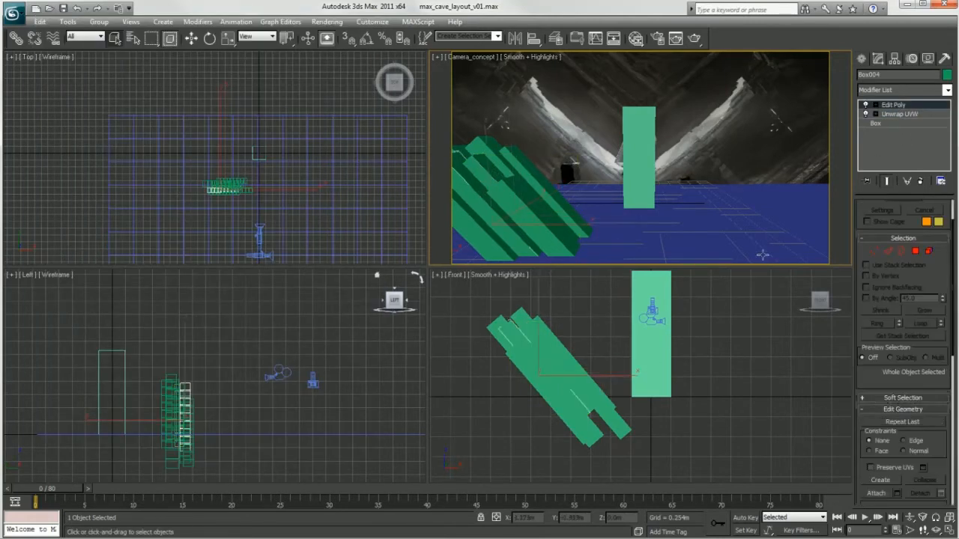
Edit the Unwrap UVW of Box004, moving all its UV faces to the tile's left edge just above the bottom, and close the editor.
left_click(900, 114)
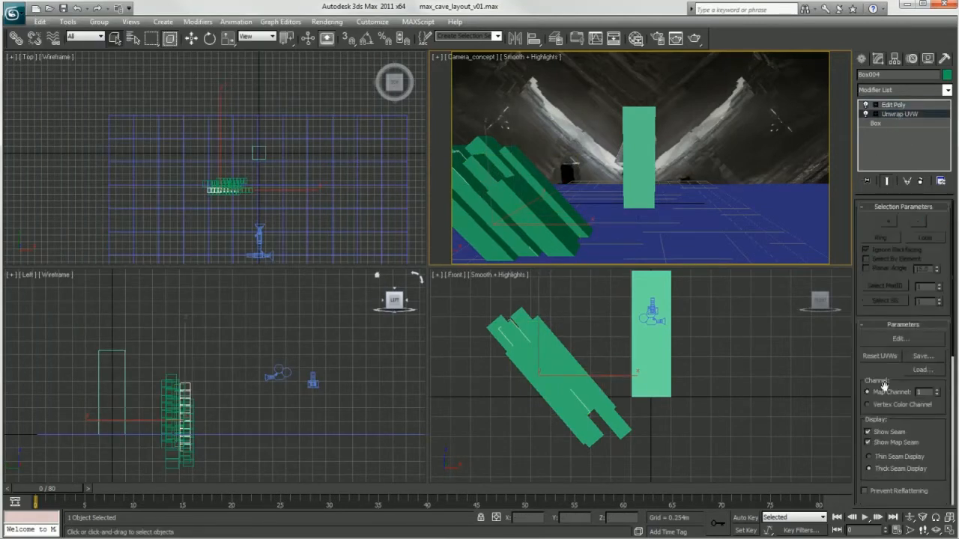
left_click(900, 338)
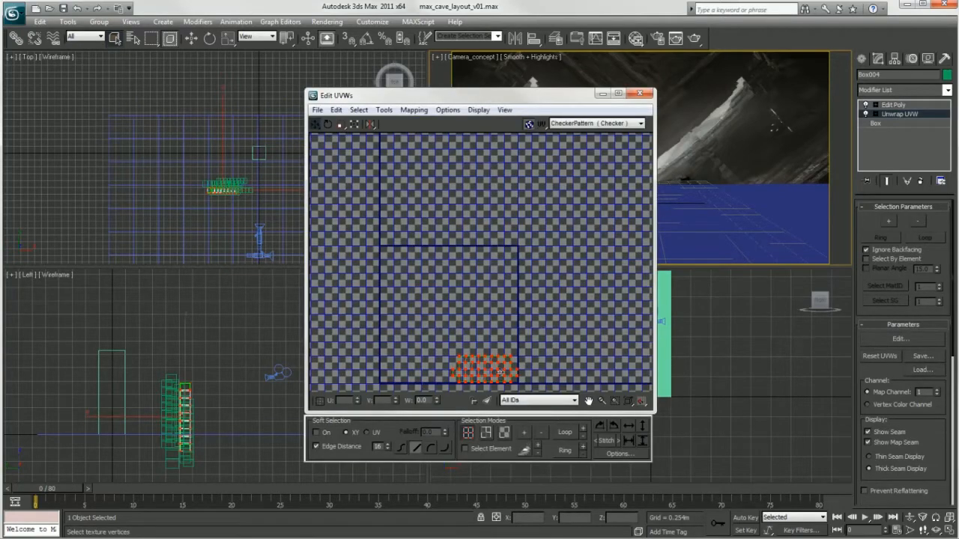
left_click(506, 433)
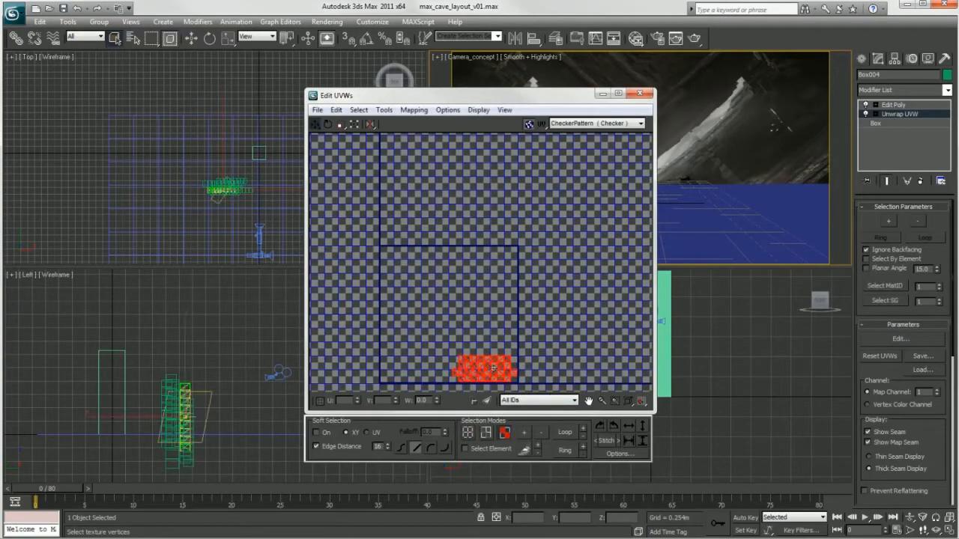
left_click_drag(487, 367, 413, 358)
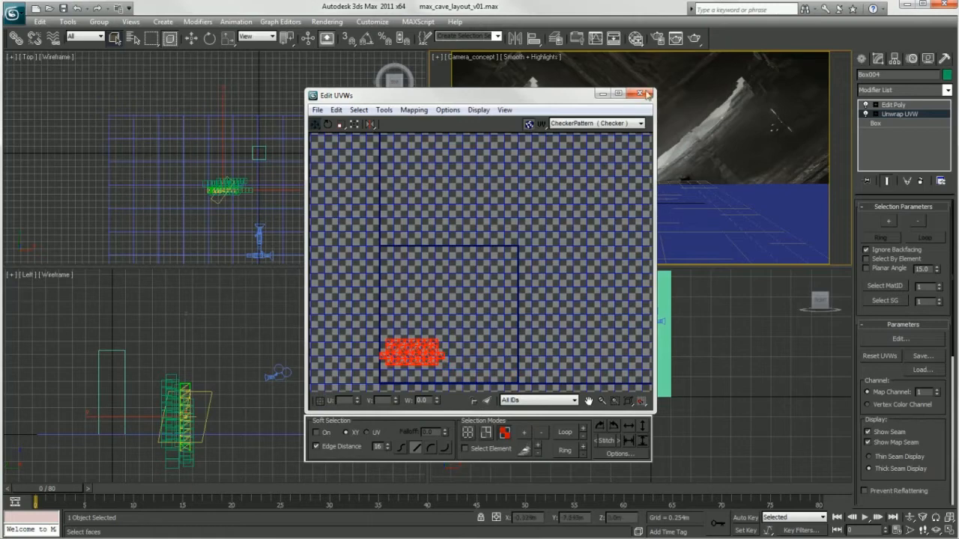
left_click(641, 93)
Select Box006, the cluster's lower-left front beam, start Attach in its Edit Poly modifier, and open the Schematic View.
left_click(480, 237)
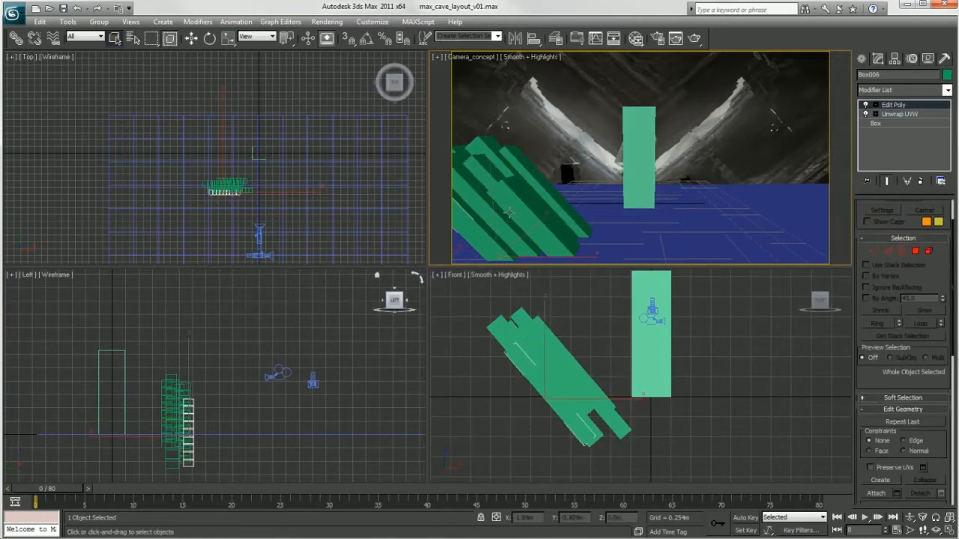
mouse_move(954, 328)
left_mouse_down()
mouse_move(946, 418)
mouse_move(941, 382)
left_mouse_up()
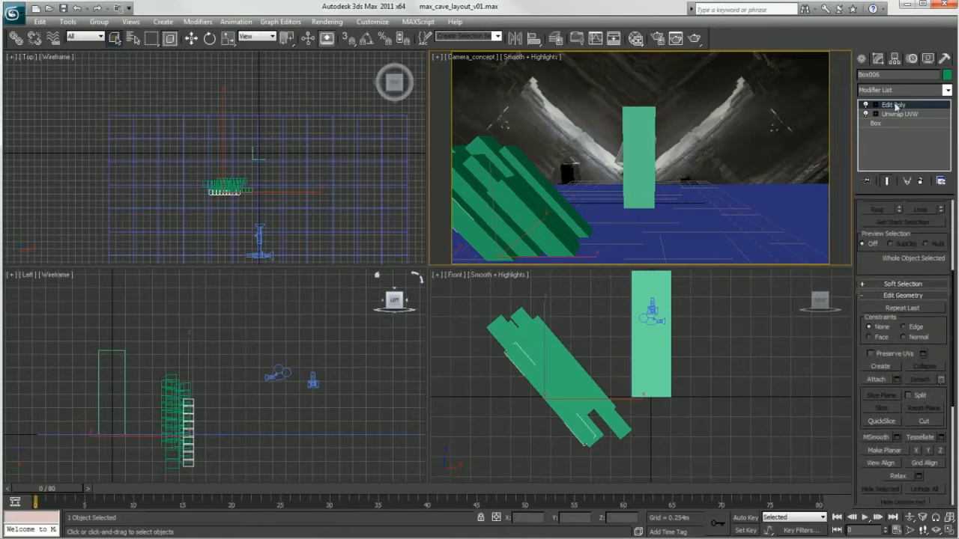
left_click(877, 380)
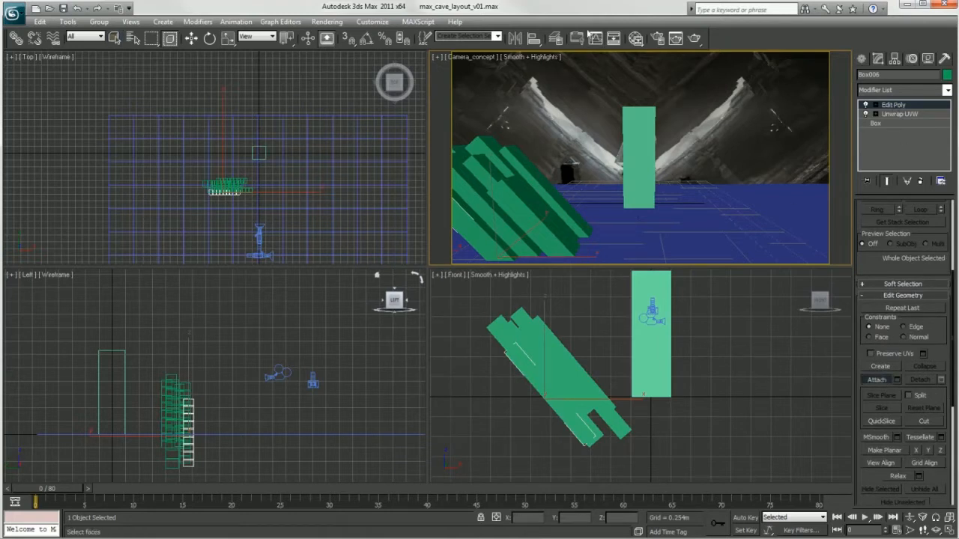
left_click(614, 39)
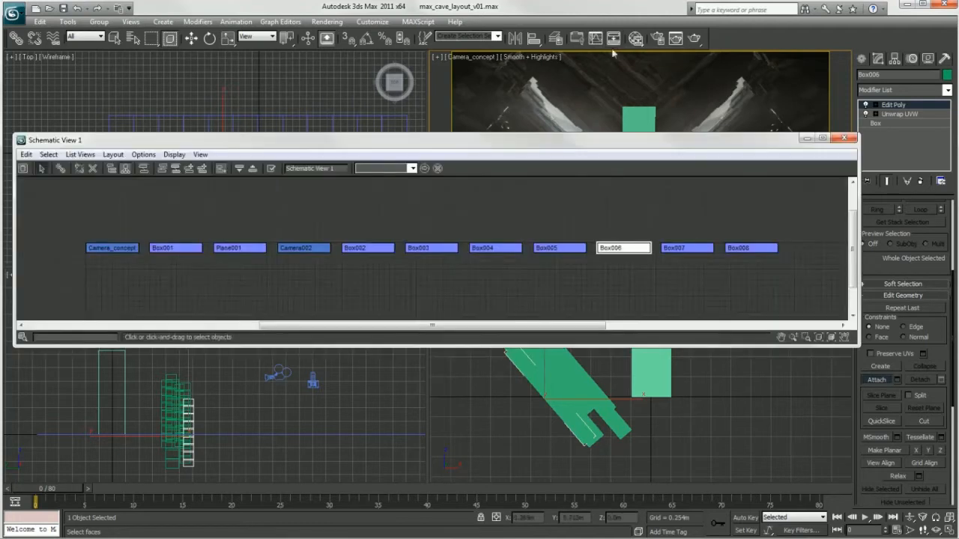
Try to pick the other beams for attachment from their nodes in the Schematic View.
left_click_drag(180, 222, 563, 280)
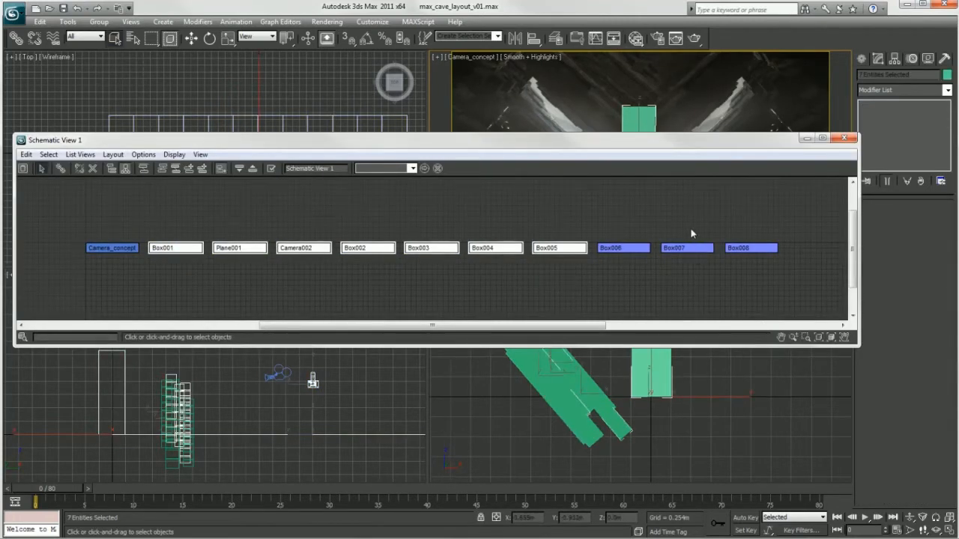
left_click(623, 248)
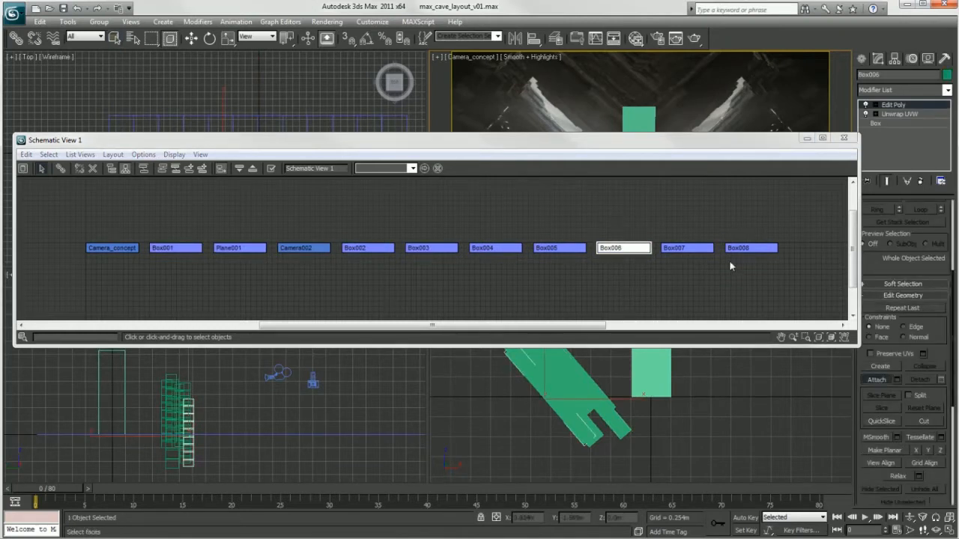
left_click(693, 249)
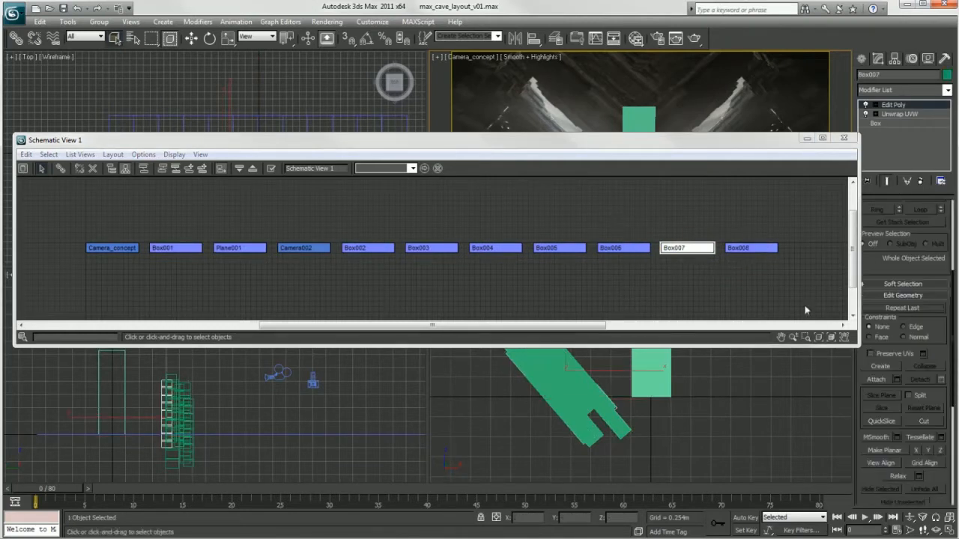
left_click(615, 255)
Move the Schematic View clear of the camera view and attach the six other cluster beams to Box006.
left_click_drag(794, 134, 740, 317)
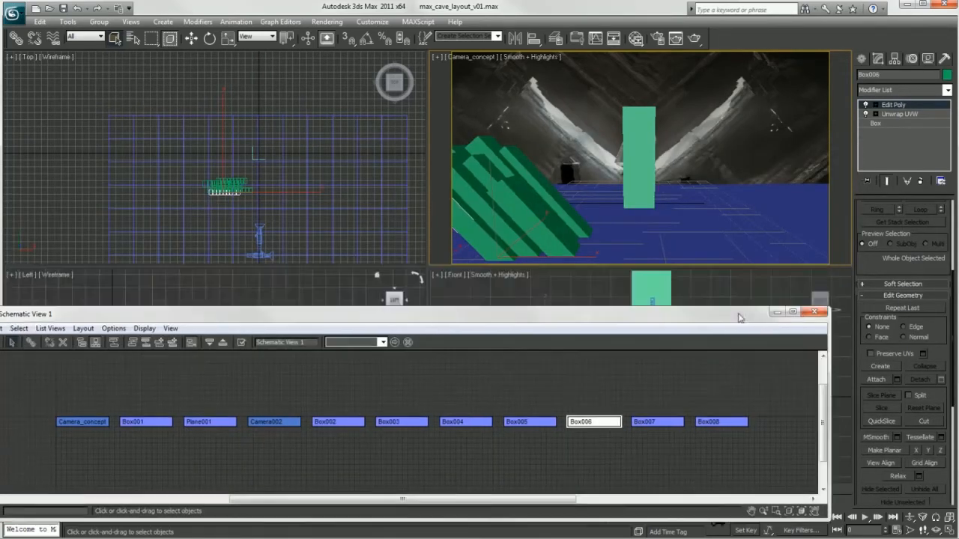
left_click(869, 383)
left_click(475, 198)
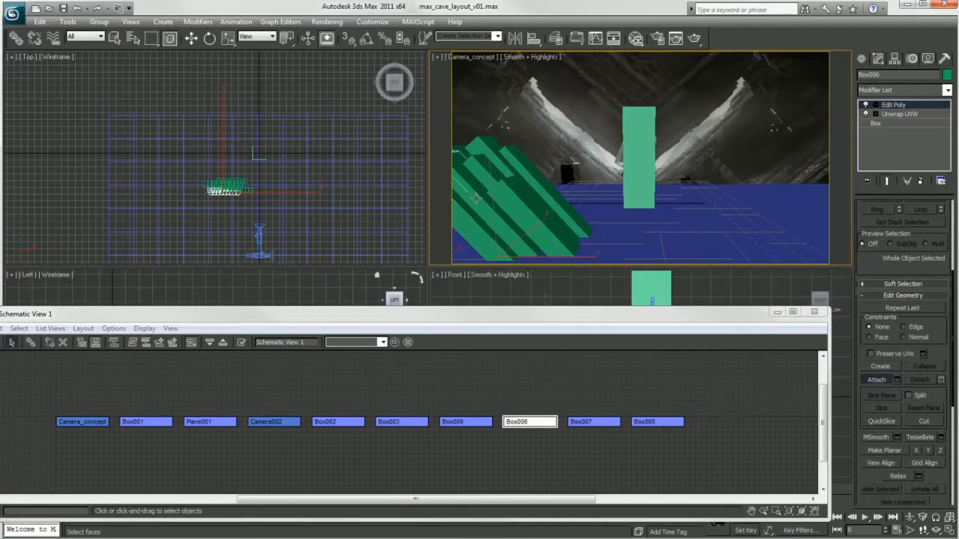
left_click(507, 203)
left_click(521, 203)
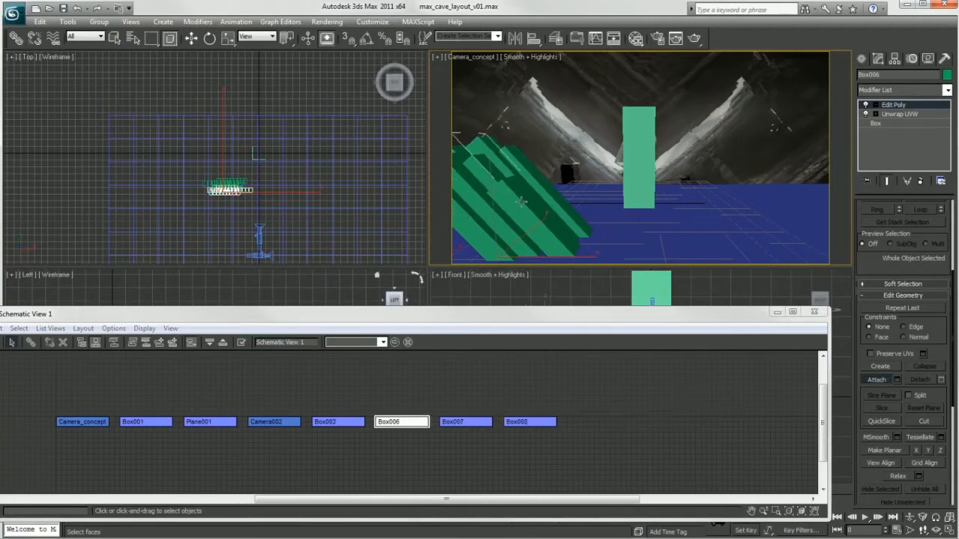
left_click(526, 175)
left_click(536, 213)
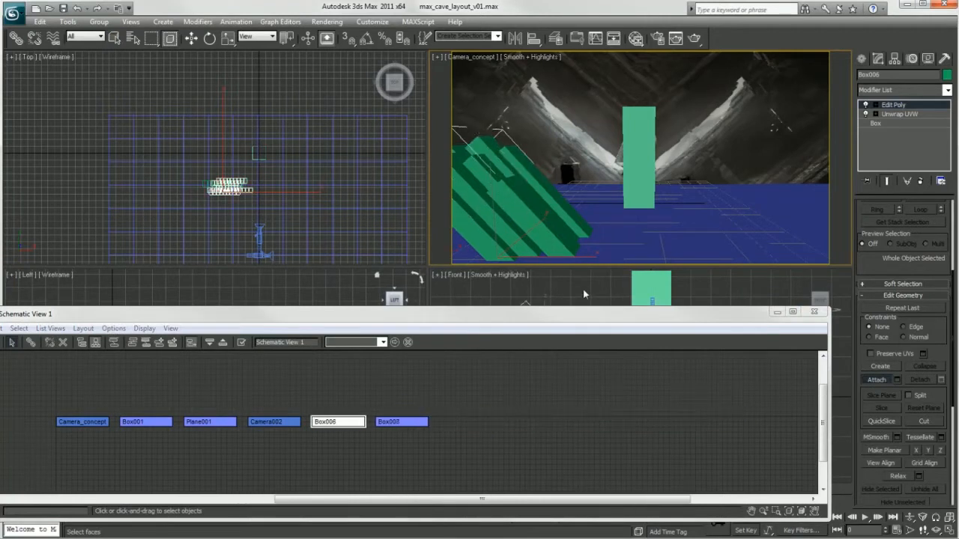
left_click(459, 152)
Undo the attachment of the floor plane to the beam cluster.
left_click(544, 231)
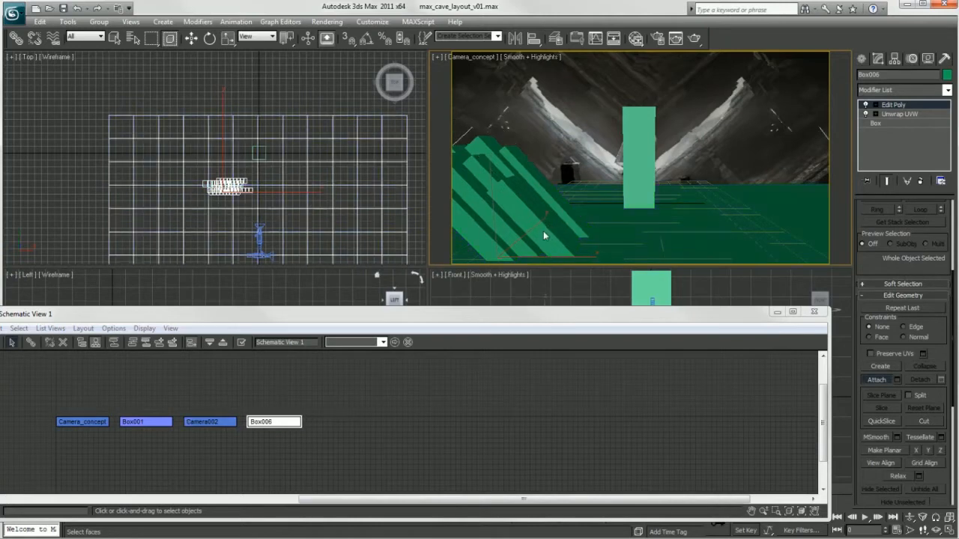
key("ctrl+z")
left_click(511, 212)
key("ctrl+z")
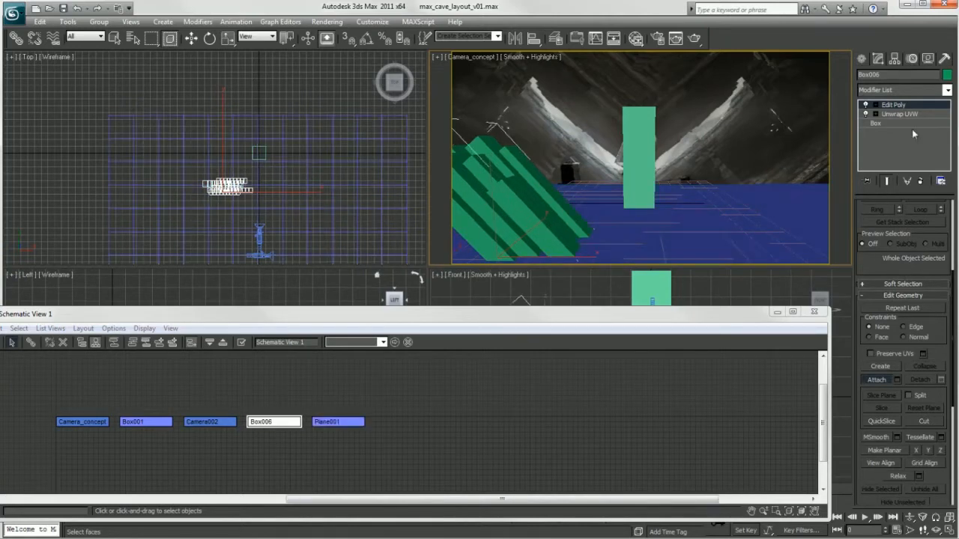
Try to attach the floor plane to the Box006 beam cluster, and undo the attachment.
key("1")
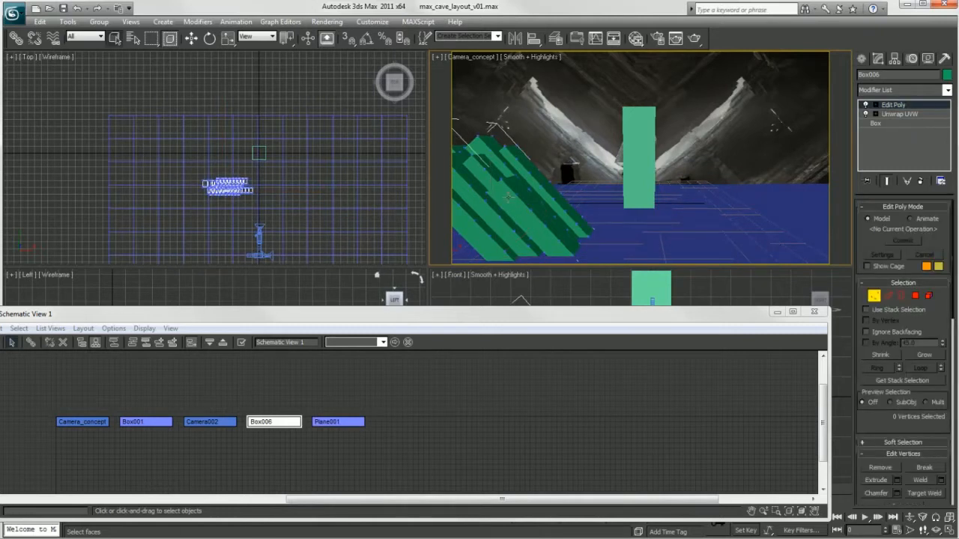
left_click_drag(246, 382, 274, 448)
left_click(897, 108)
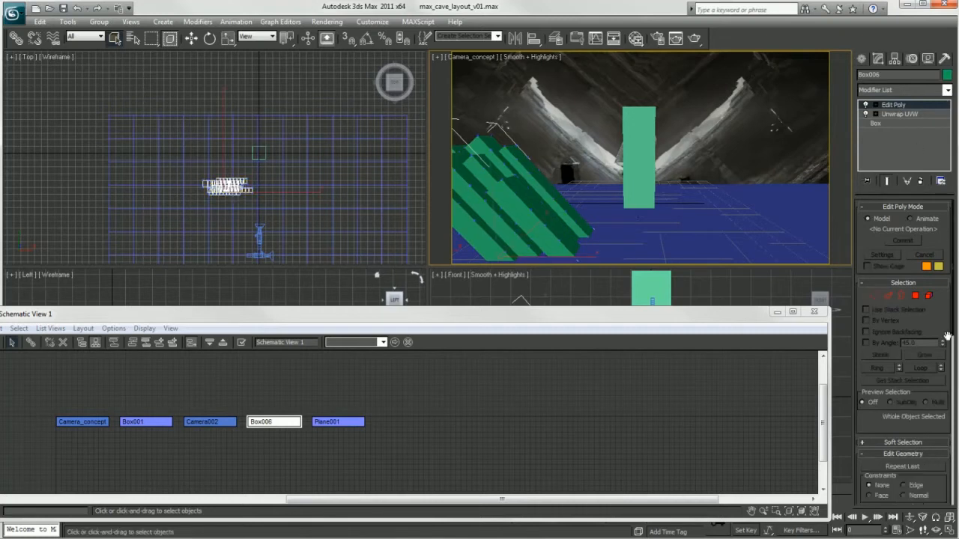
scroll(894, 409, "down", 5)
left_click(873, 345)
left_click(474, 236)
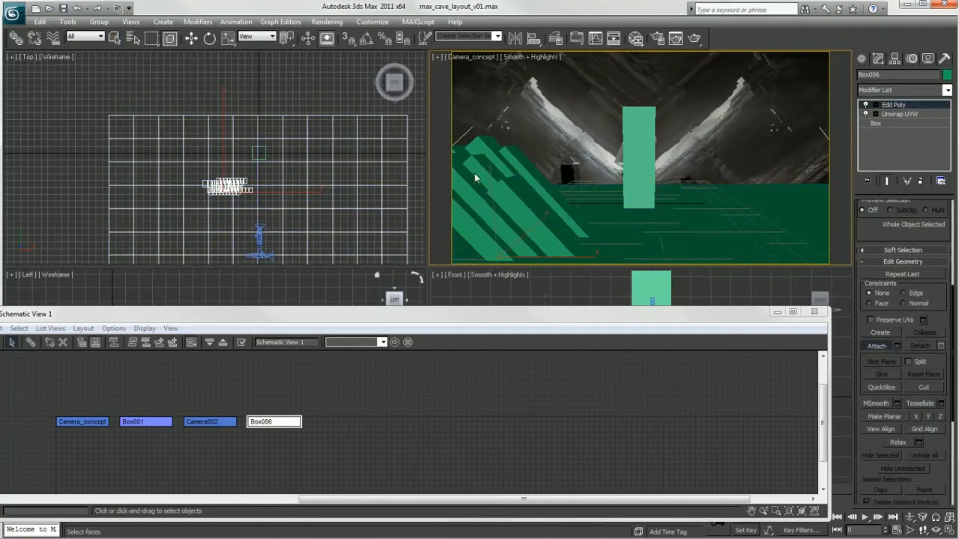
key("ctrl+z")
key("ctrl+y")
key("ctrl+z")
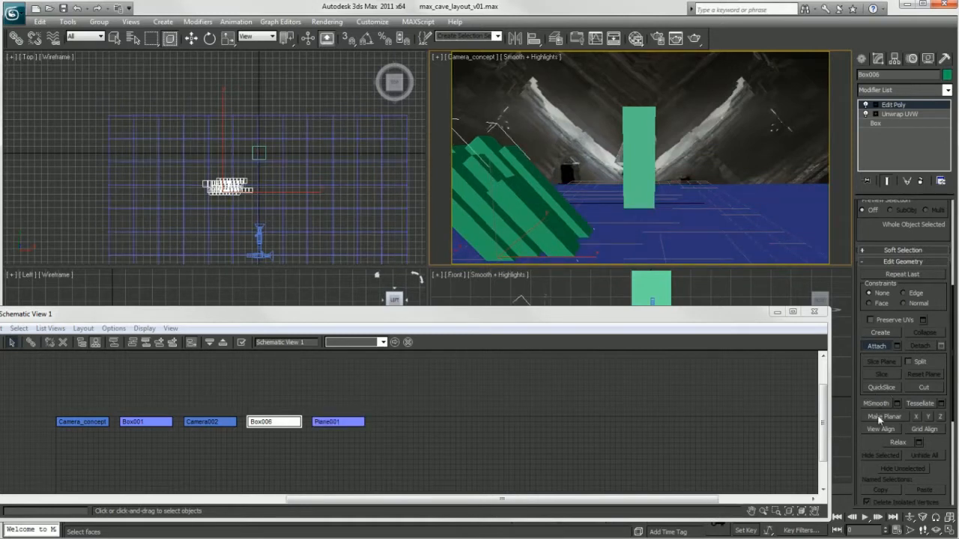
Select the attached beam cluster in the Schematic View and rename it rock.
left_click(333, 399)
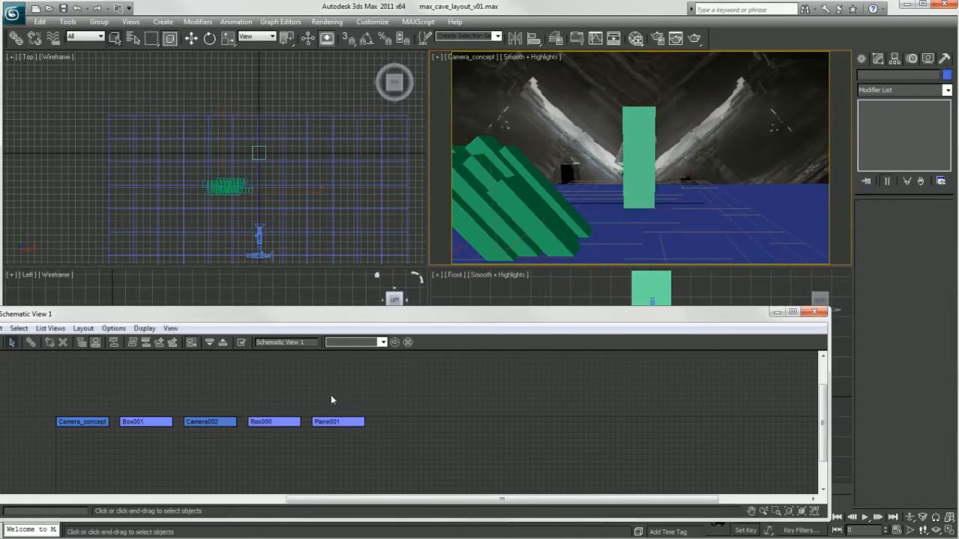
left_click(153, 423)
left_click(274, 422)
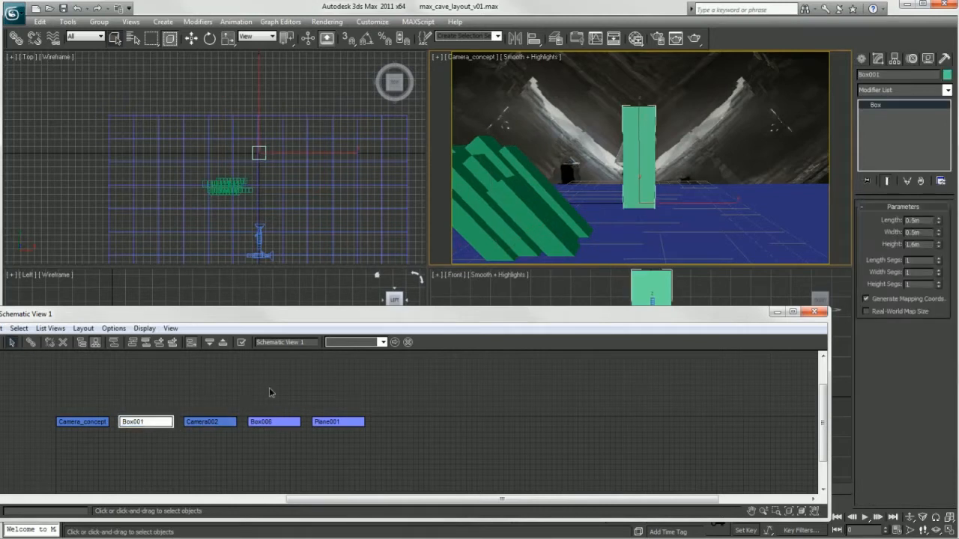
left_click(814, 310)
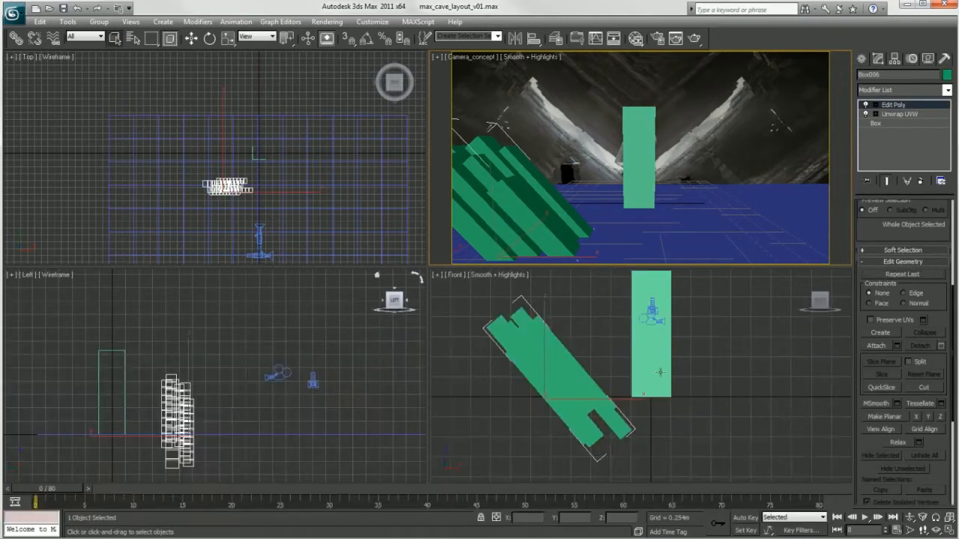
left_click(615, 38)
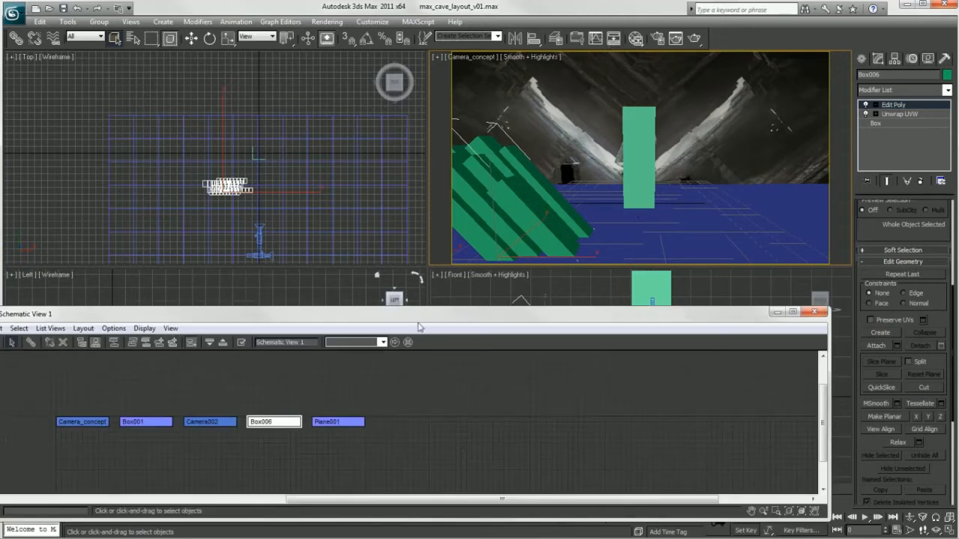
left_click(884, 74)
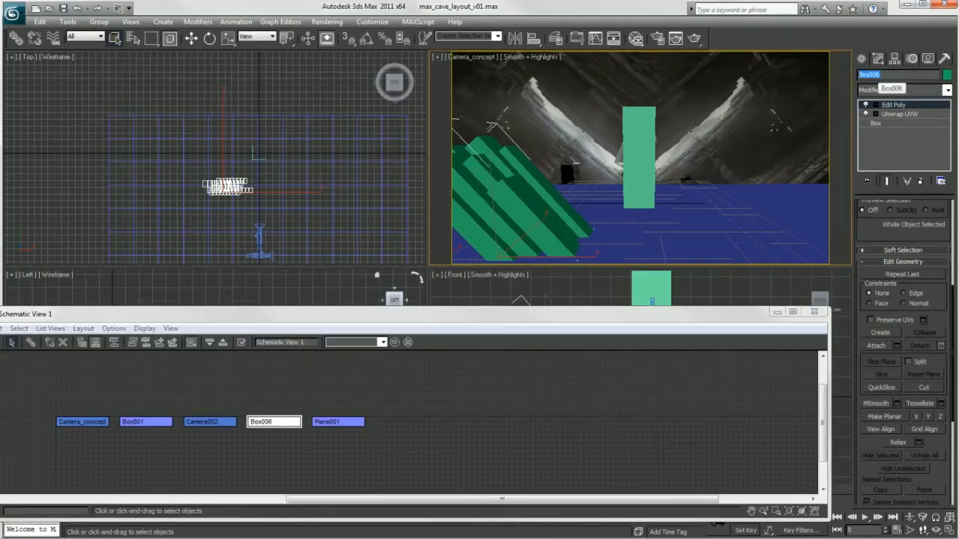
type("c")
key("Return")
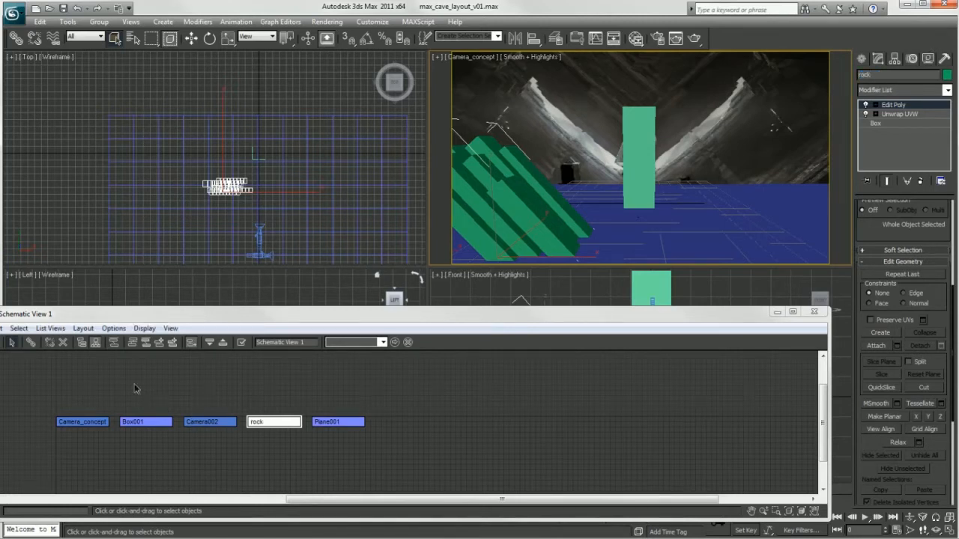
Rename Box001 to character and Plane001 to ground, and close the Schematic View.
left_click(145, 421)
double_click(871, 75)
type("d")
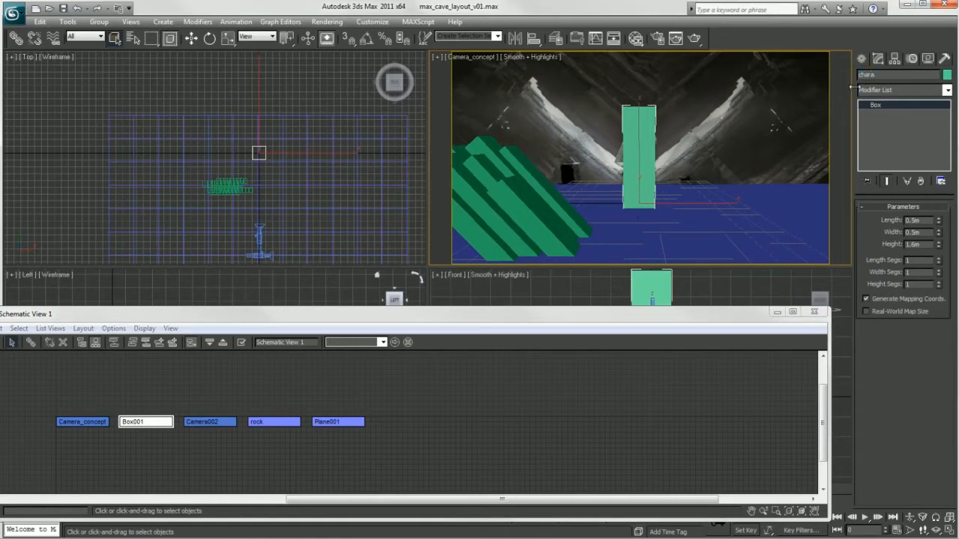
left_click(338, 422)
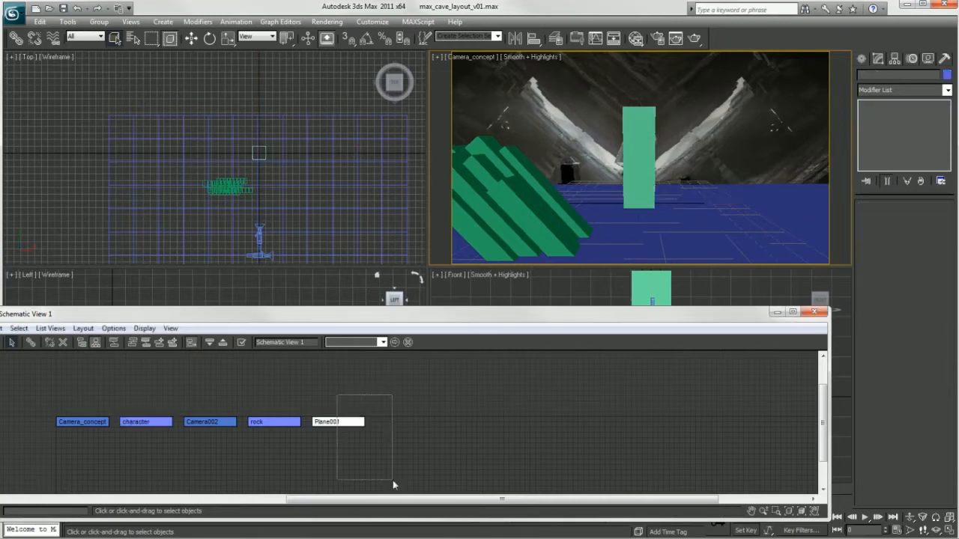
type("ground")
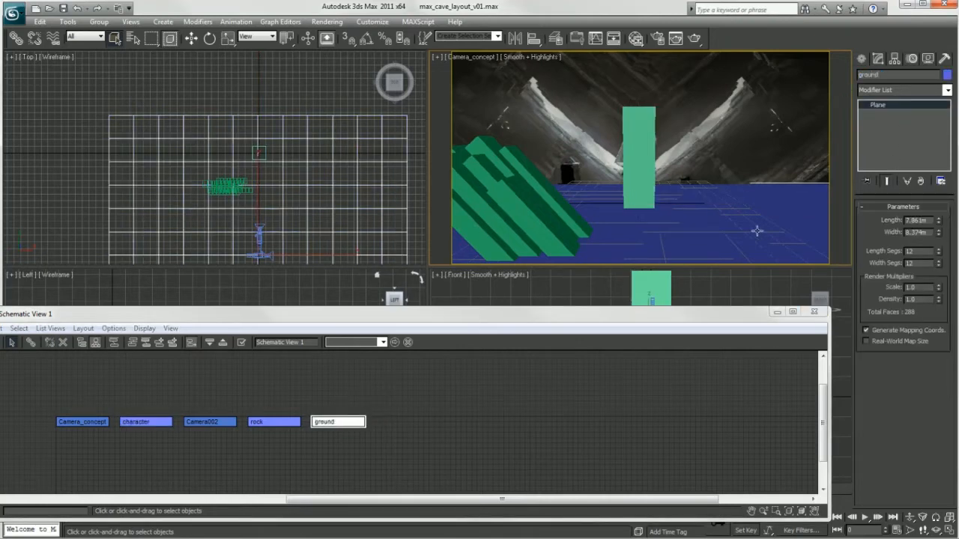
left_click(815, 312)
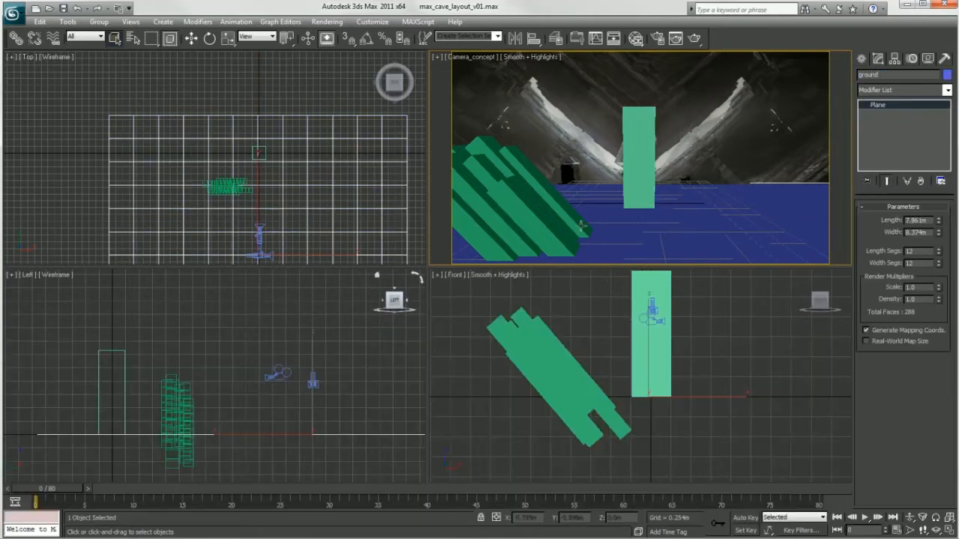
Select the rock cluster and move it in the Top view to about X -1.69 m, Y -0.98 m.
left_click(373, 69)
left_click(457, 196)
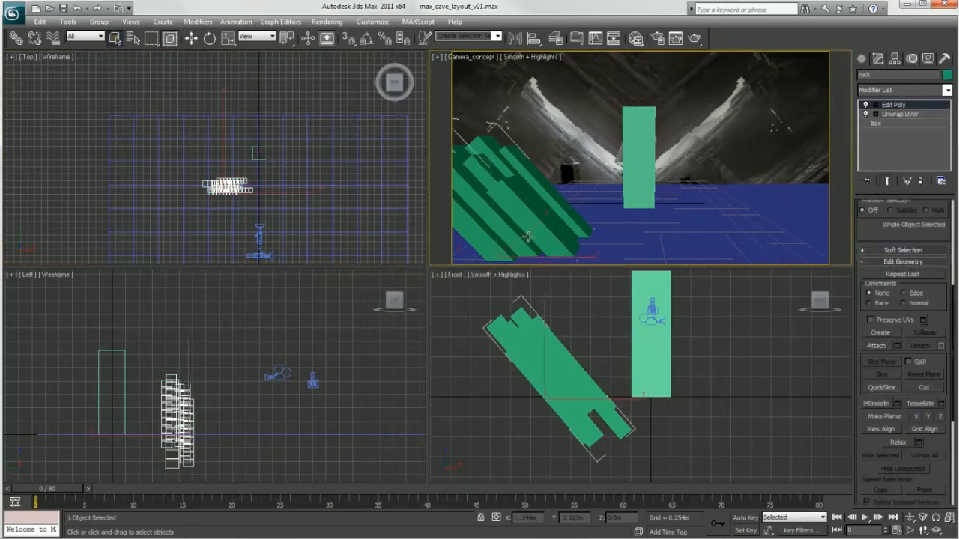
left_click(191, 38)
middle_click_drag(507, 387, 499, 389)
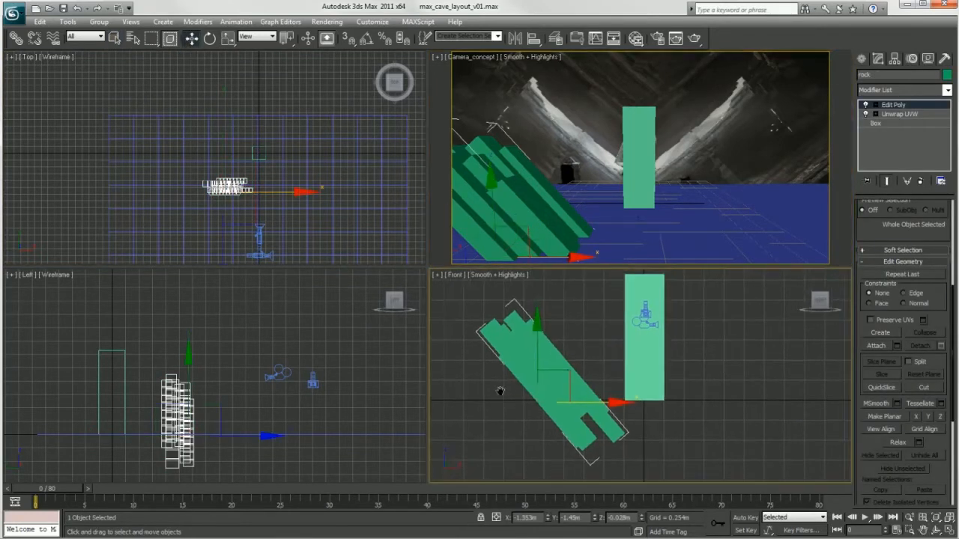
middle_click(266, 175)
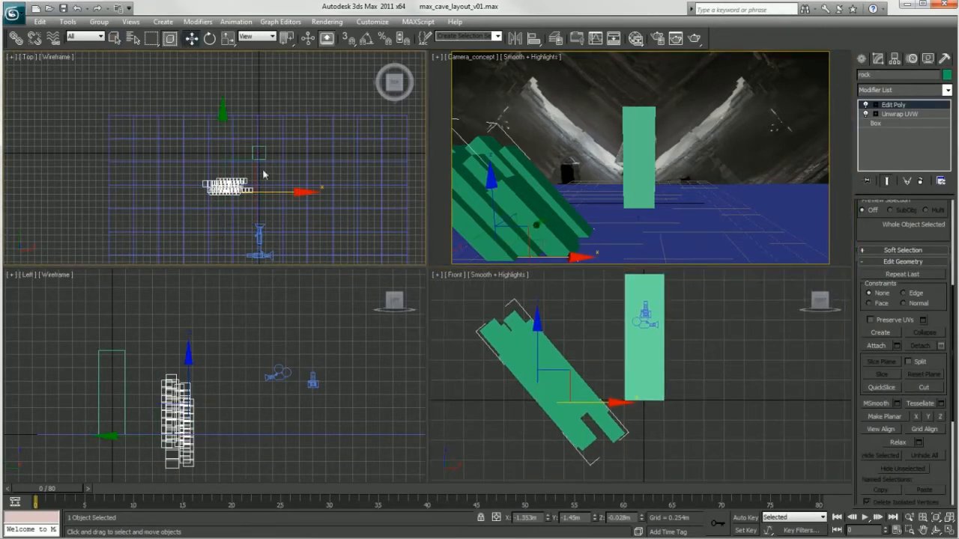
left_click_drag(248, 163, 239, 150)
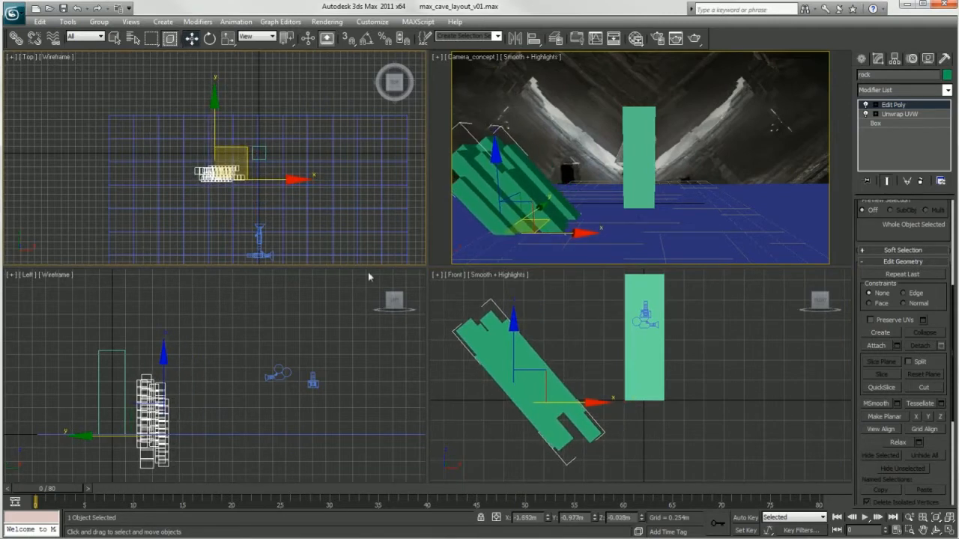
Copy the rock as rock001, place the copy behind and to the left of the original, and scale it up uniformly.
left_click(448, 319)
mouse_move(243, 149)
left_mouse_down()
mouse_move(206, 141)
mouse_move(206, 130)
left_mouse_up()
key("r")
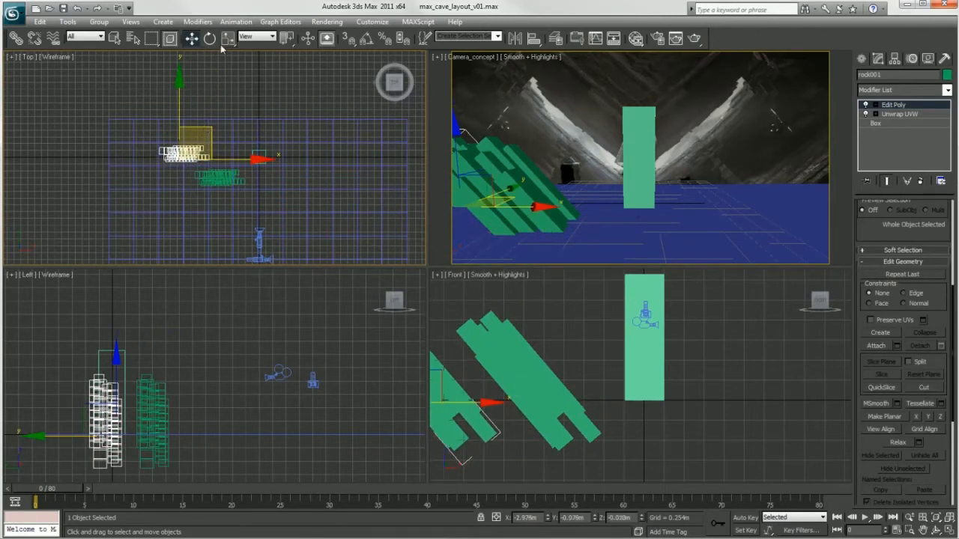
right_click(198, 349)
left_click_drag(136, 411, 128, 363)
Move rock001 farther back and outward in the Top view to about X -3.46 m, Y 0.29 m.
key("w")
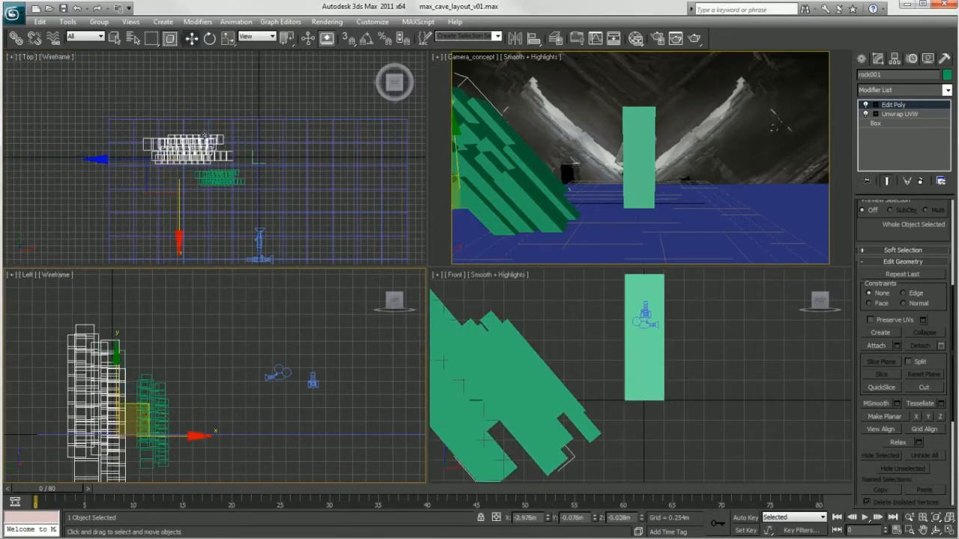
right_click(203, 135)
left_click_drag(207, 127, 194, 121)
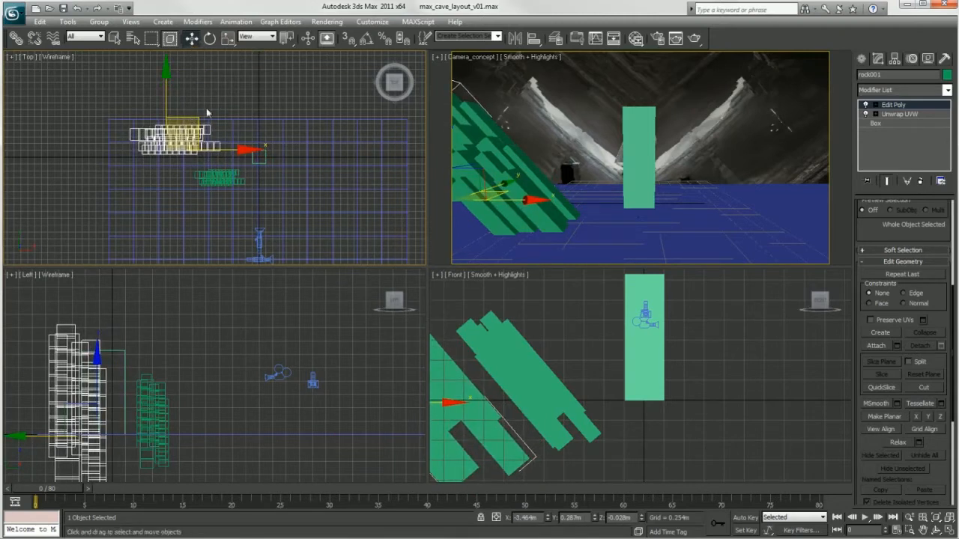
Copy rock001 to the opposite side of the cave as rock002 and rotate it about 180° in both the Top and Front views.
left_click_drag(218, 127, 361, 130, "shift")
left_click(454, 324)
left_click(209, 38)
left_click_drag(407, 208, 299, 379)
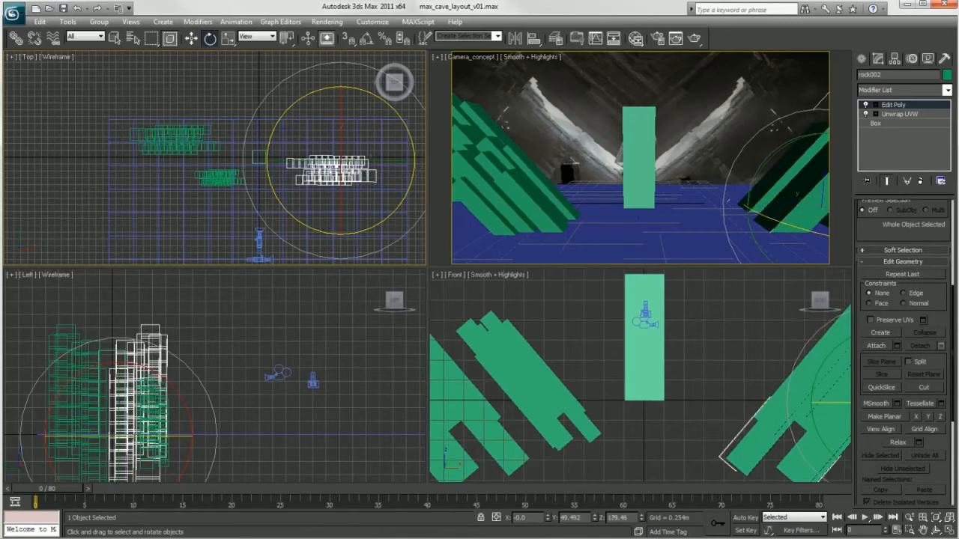
middle_click_drag(782, 338, 511, 333)
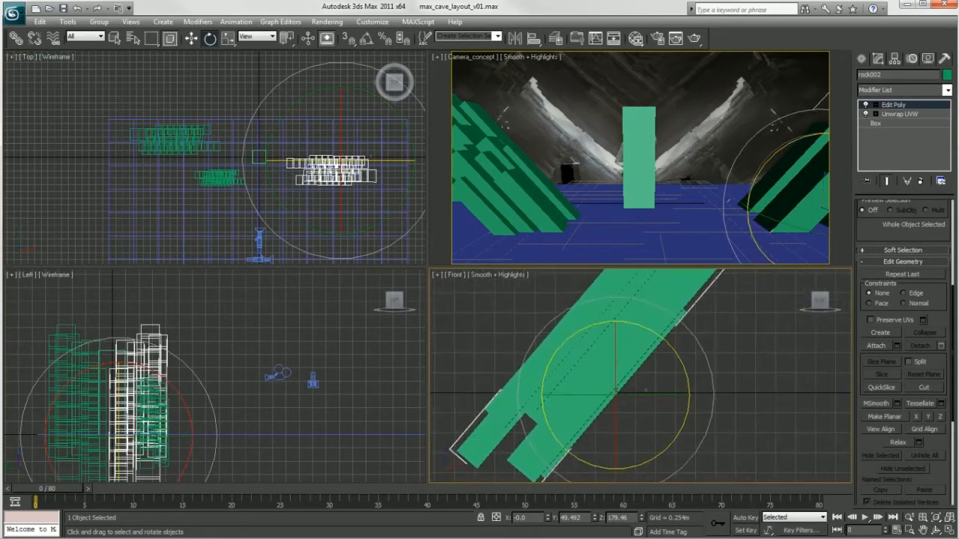
left_click_drag(667, 343, 806, 482)
Move rock002 back and up behind the character to about X 3.34 m, Y 1.23 m, Z 1.15 m.
left_click(193, 39)
right_click(358, 145)
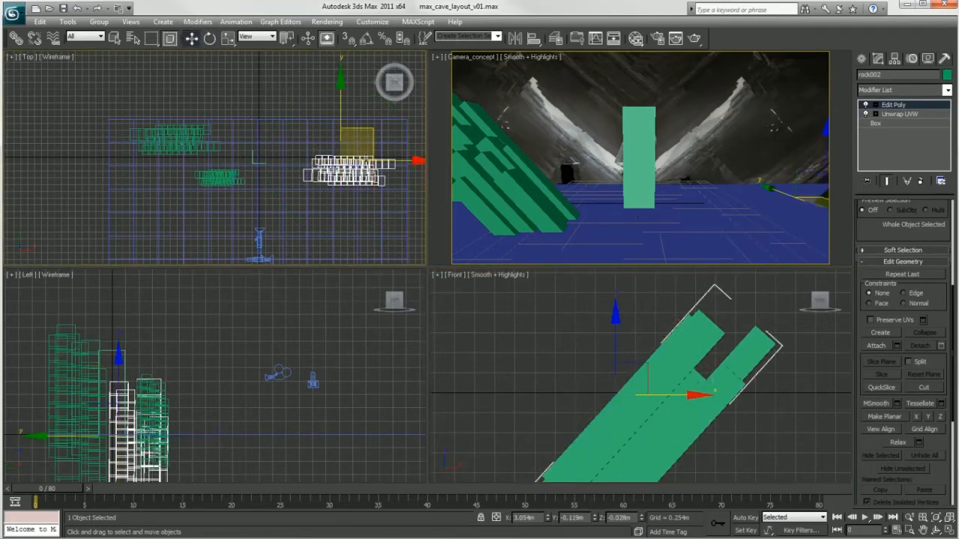
left_click_drag(368, 131, 355, 97)
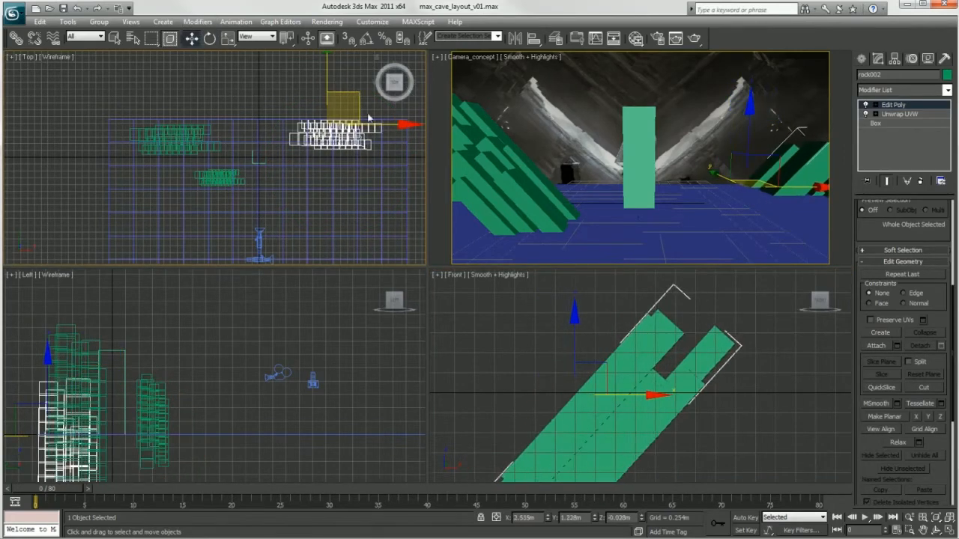
right_click(613, 365)
left_click_drag(613, 365, 676, 272)
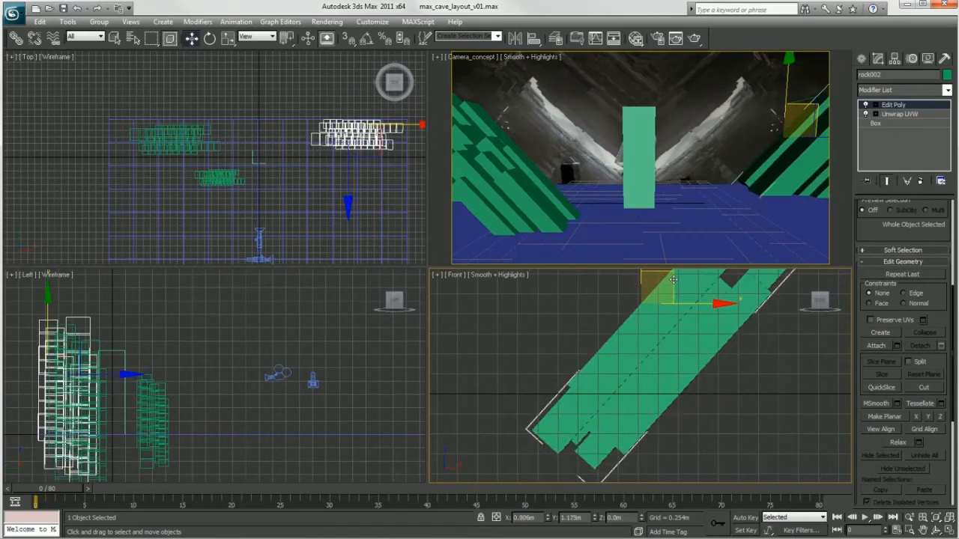
Clone rock002 as a copy named rock003 and move it toward the camera to about X 1.14 m, Y -0.23 m.
key("ctrl+v")
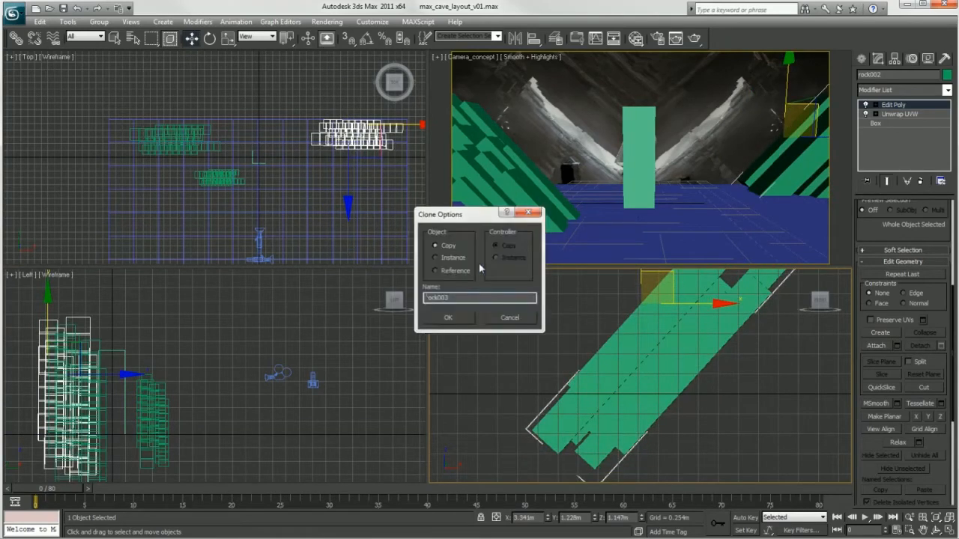
left_click(448, 318)
right_click(364, 175)
left_click_drag(373, 94, 313, 131)
Scale rock003 down uniformly to less than half its size.
left_click(227, 38)
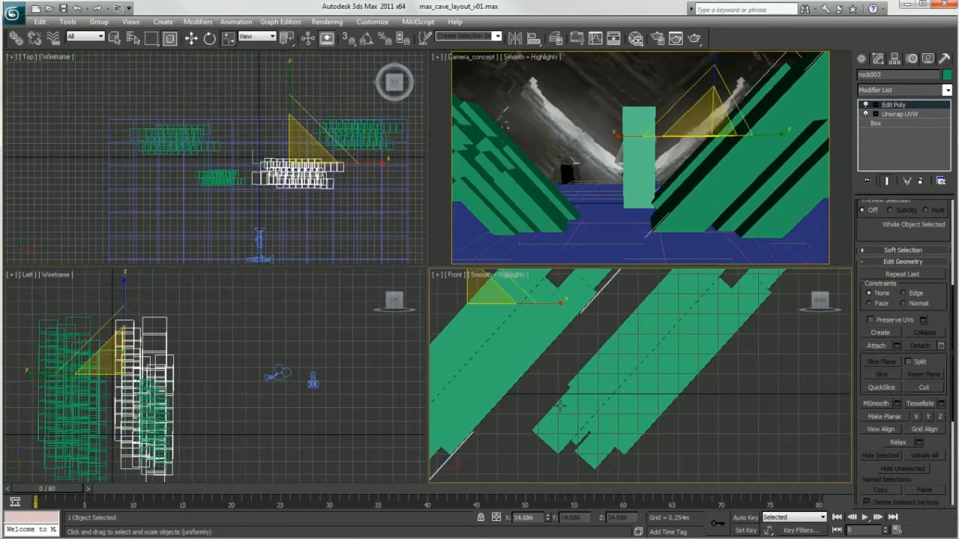
right_click(499, 298)
left_click_drag(499, 298, 457, 350)
left_click(197, 22)
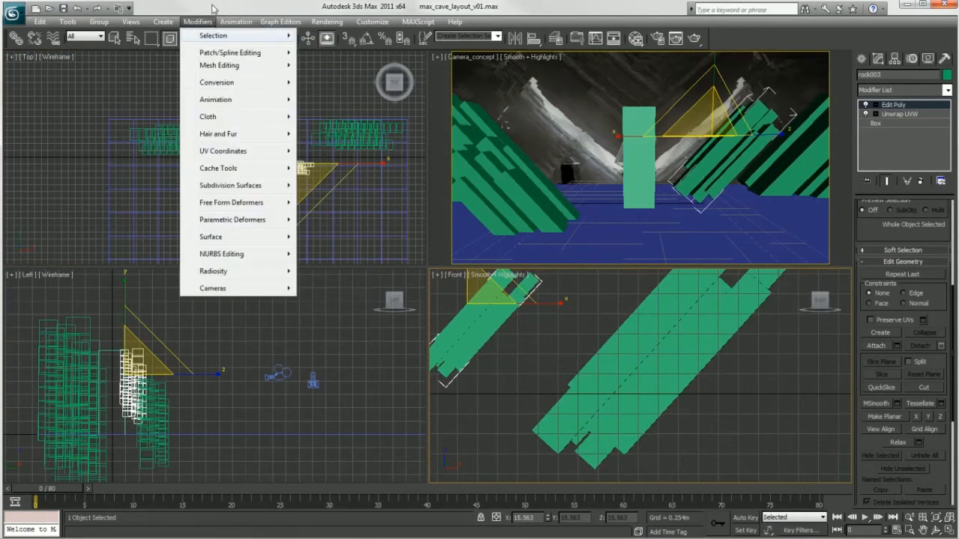
Lower rock003 in the Front view to about Z 0.34 m so it reaches the ground.
left_click(191, 38)
right_click(211, 418)
middle_click_drag(210, 419, 225, 411)
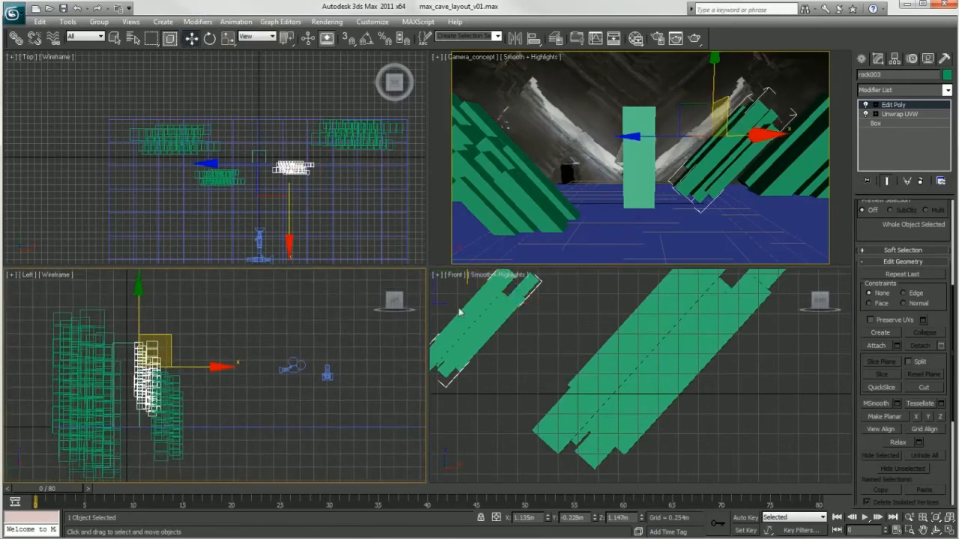
right_click(469, 324)
left_click_drag(488, 288, 509, 348)
Move rock003 toward the camera in the Top view to about Y -0.78 m, and nudge it slightly outward along X.
right_click(308, 129)
left_click(304, 159)
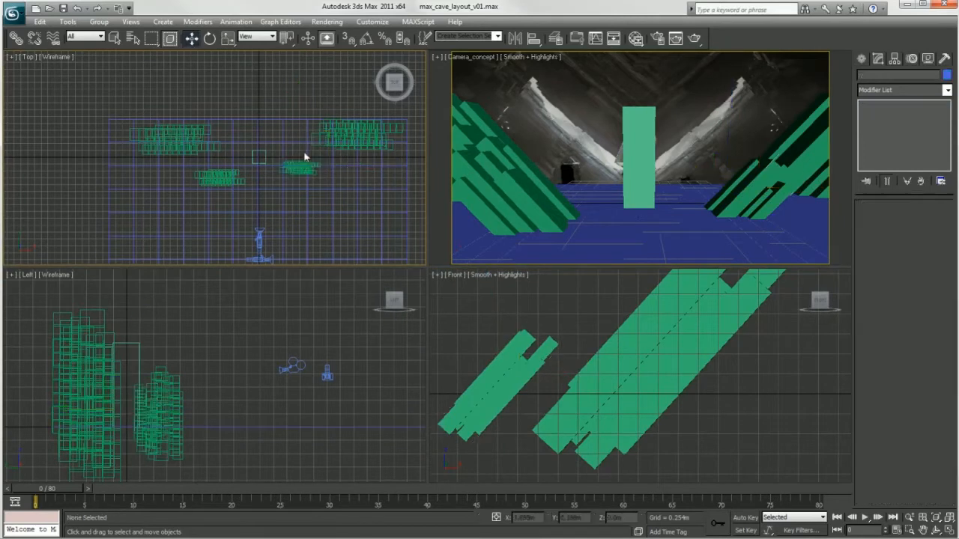
left_click(302, 166)
left_click_drag(300, 90, 297, 100)
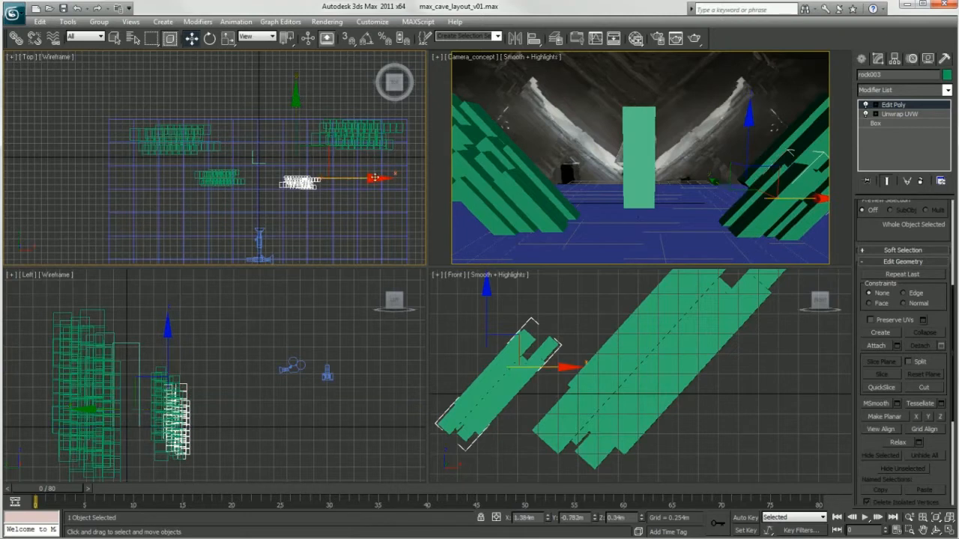
left_click_drag(376, 178, 378, 178)
Move the original front rock cluster outward along X to about -1.83 m in the camera view.
left_click(523, 206)
left_click_drag(578, 233, 563, 233)
Set the Camera_concept view to Wireframe display and select rock002 in it.
left_click(547, 58)
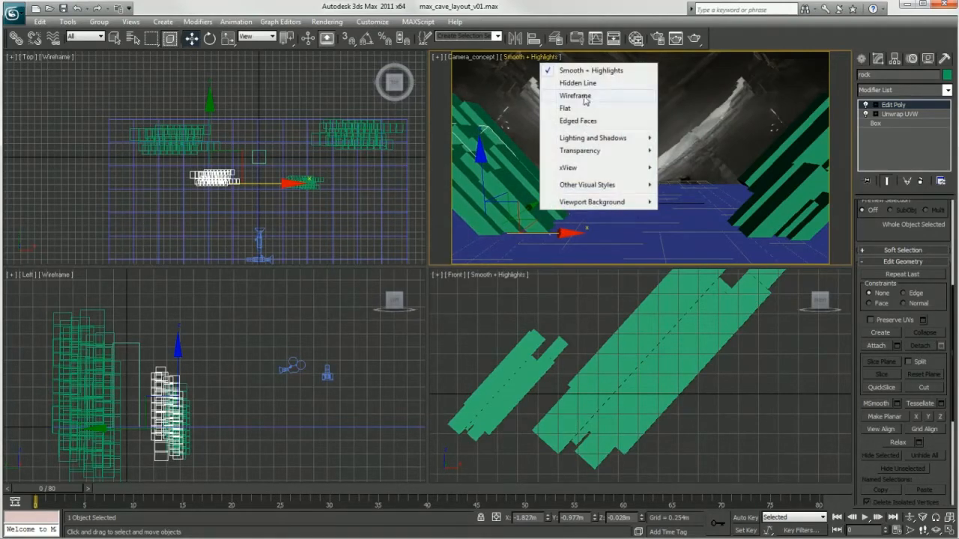
left_click(574, 96)
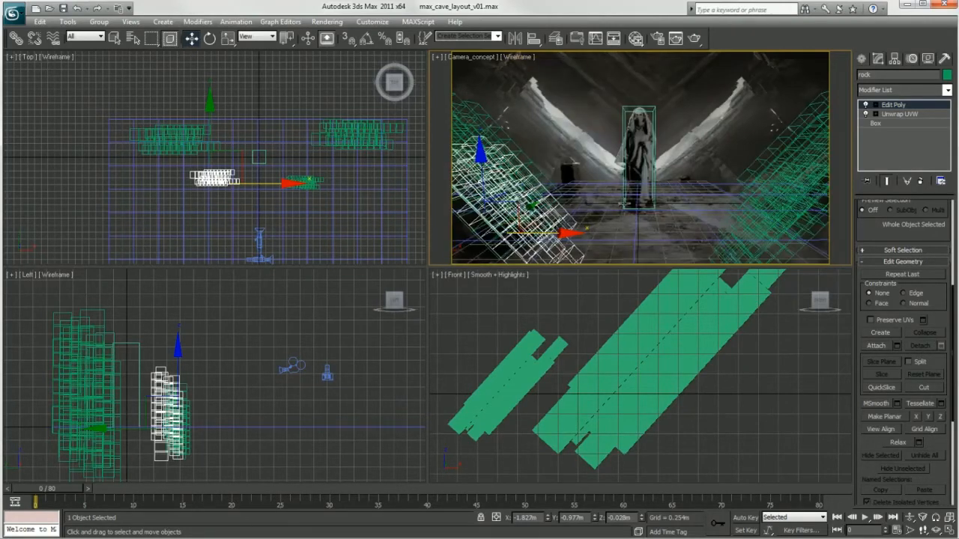
left_click(765, 202)
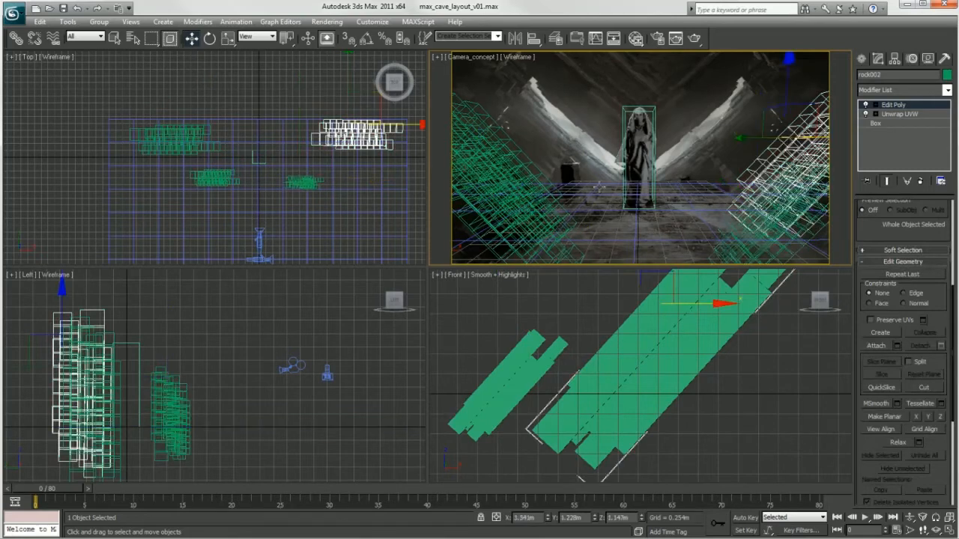
Clone rock002 as a copy named rock004 and place it farther back at about X 1.33 m, Y 2.51 m, Z -0.23 m.
key("ctrl+v")
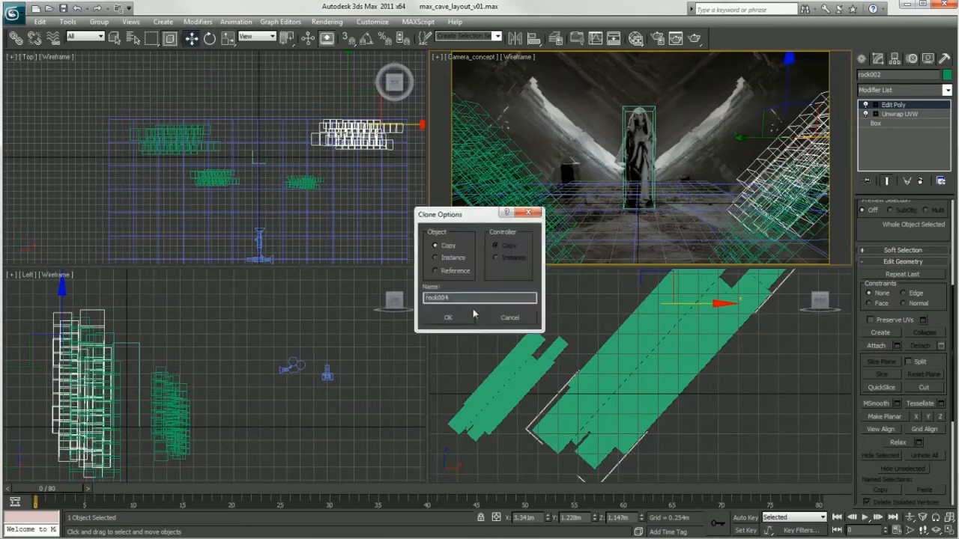
left_click(450, 316)
left_click_drag(354, 96, 338, 78)
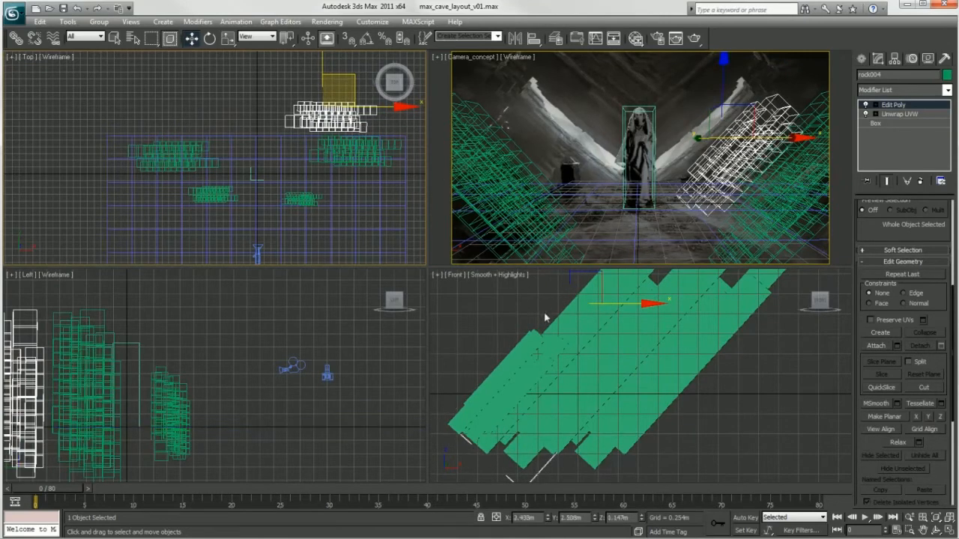
right_click(251, 353)
scroll(251, 352, "down", 4)
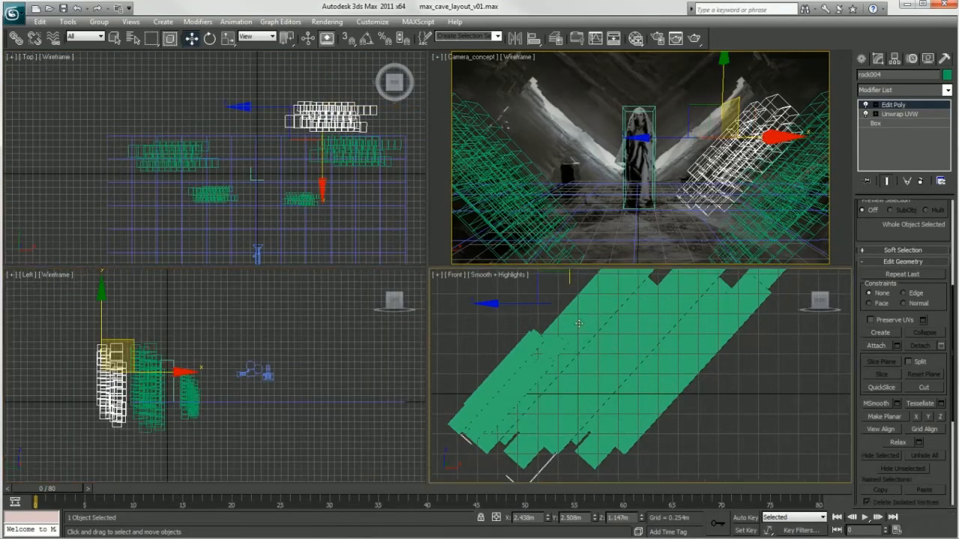
middle_click_drag(579, 324, 564, 396)
left_click_drag(579, 347, 491, 454)
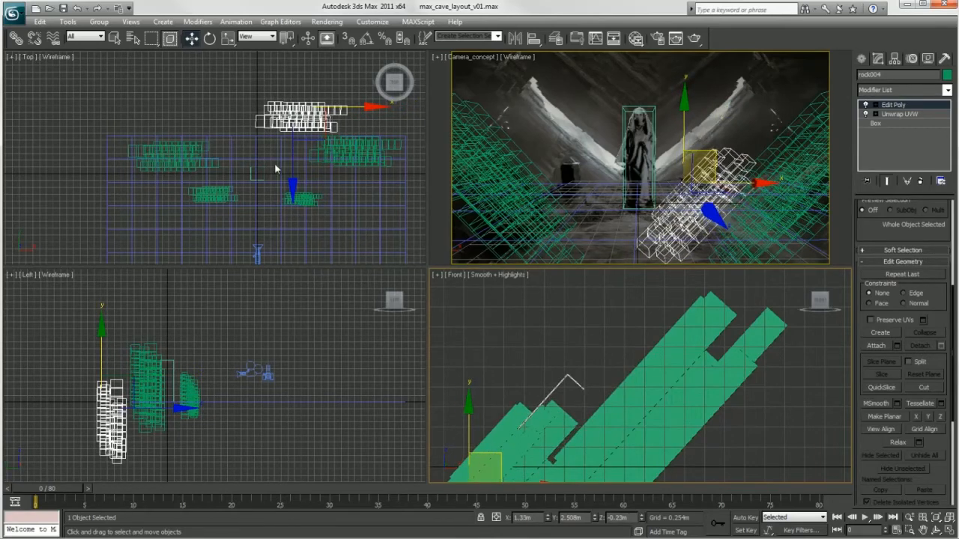
Clone rock004 as a copy named rock005 and move it along X to the opposite side in the Top view.
key("ctrl+v")
left_click(450, 320)
right_click(291, 96)
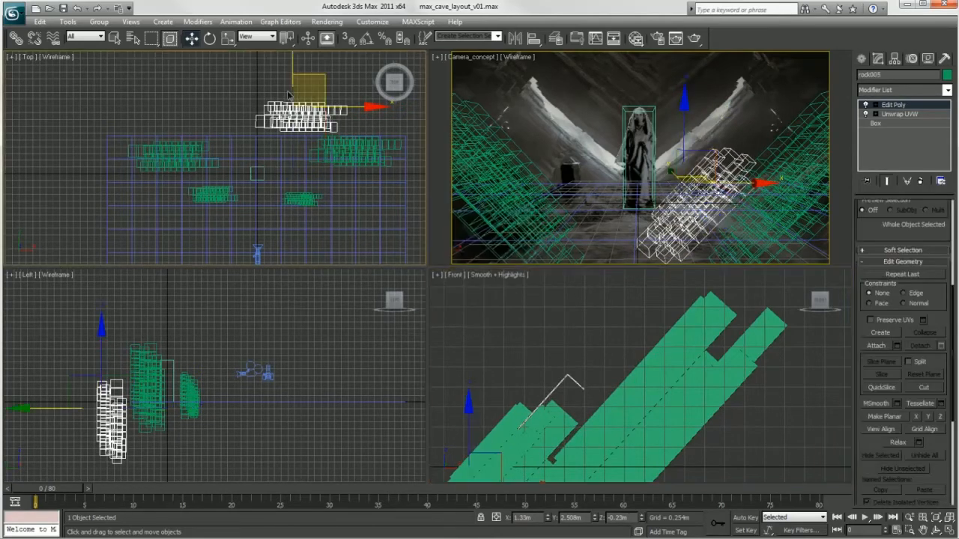
left_click_drag(326, 75, 238, 75)
Rotate rock005 in the Front view to slope opposite to rock004, and place it at about X -1.23 m, Z -0.84 m.
left_click(210, 38)
scroll(572, 359, "down", 5)
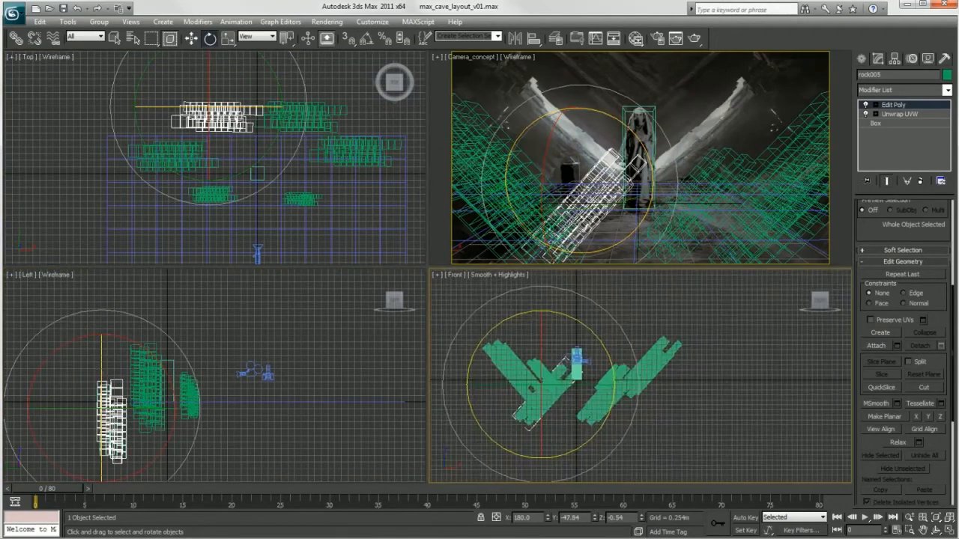
left_click_drag(637, 365, 609, 369)
left_click(192, 38)
left_click(530, 304)
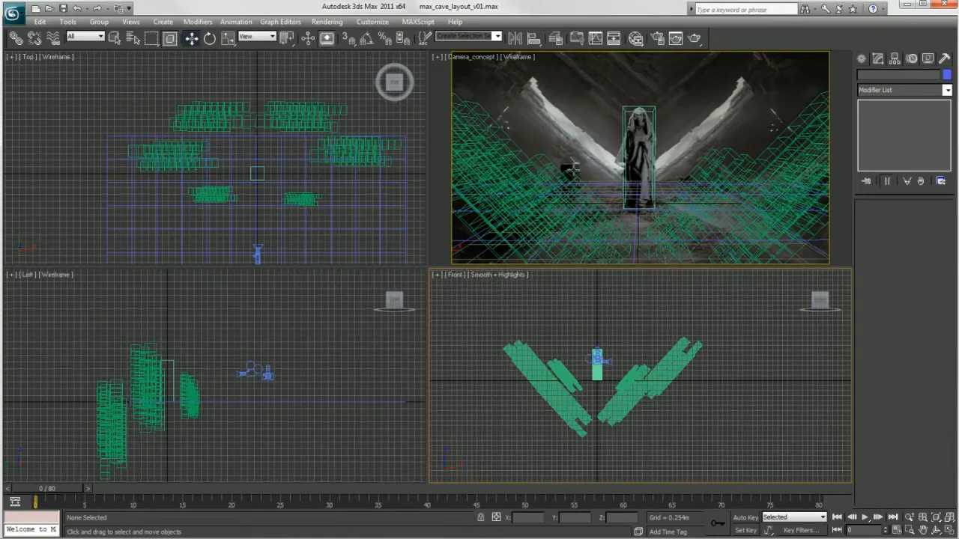
Create a box in the Top view about 0.854 m long, 0.726 m wide and 1.41 m high.
left_click(266, 58)
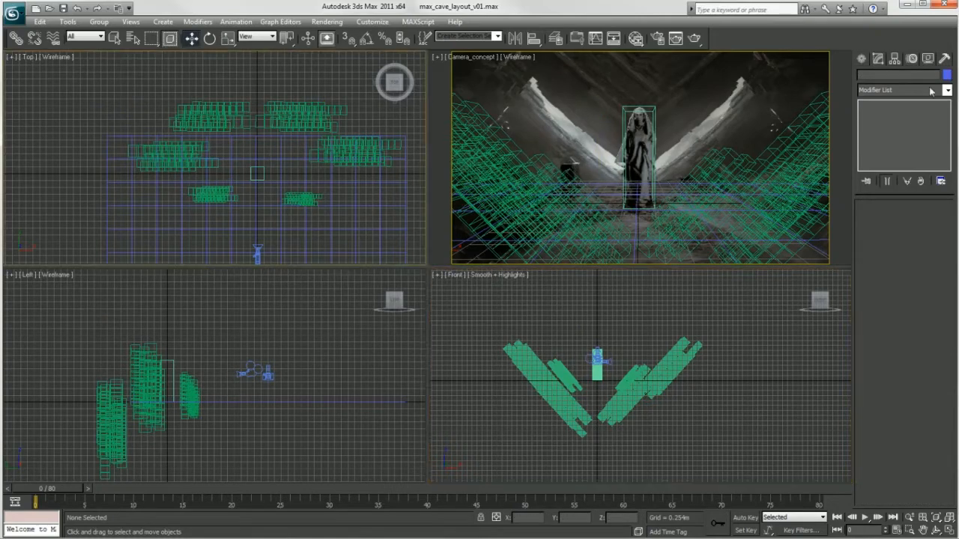
left_click(864, 61)
left_click(882, 132)
left_click_drag(227, 204, 246, 228)
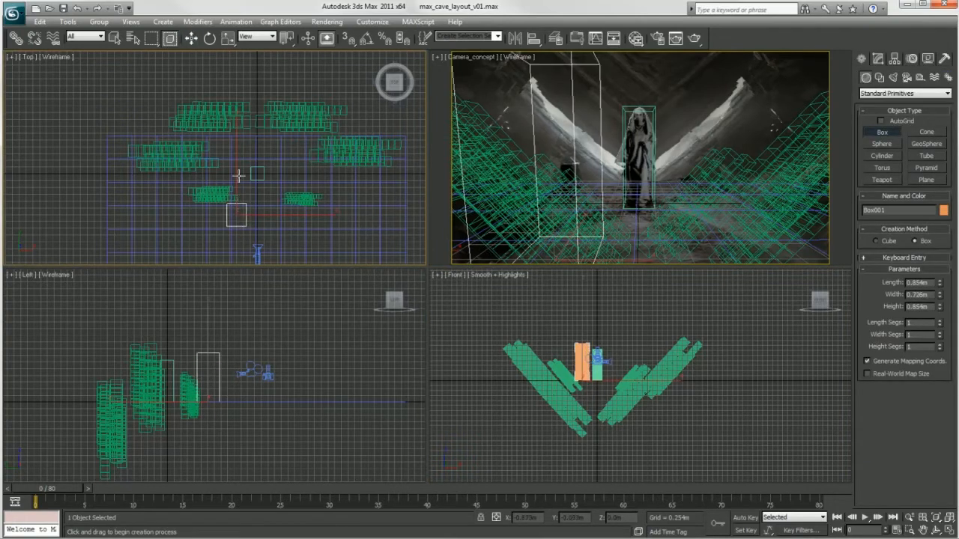
left_click(236, 187)
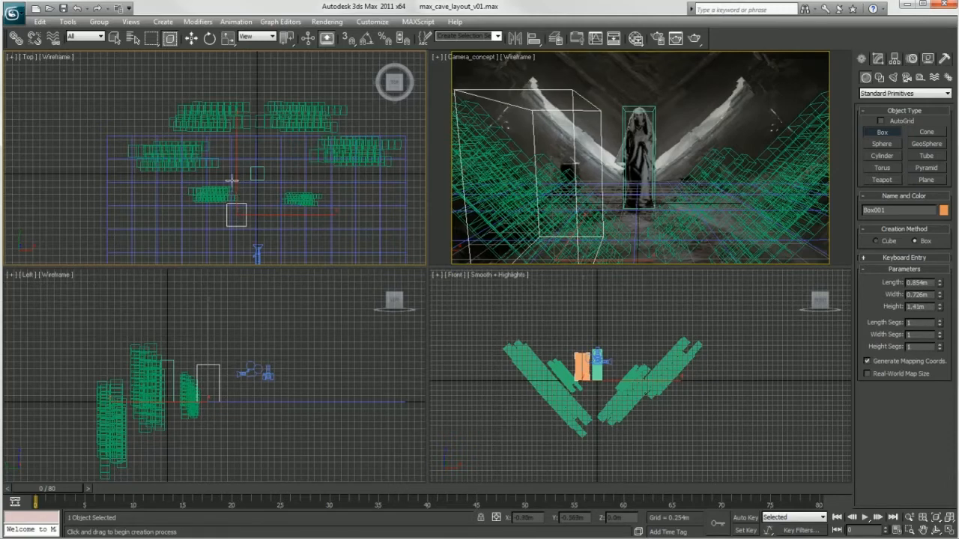
right_click(234, 182)
Move the new box back in the Top view to about X -1.47 m, Y 0.98 m, over the dark shape in the concept image.
scroll(268, 180, "up", 3)
left_click_drag(286, 241, 252, 109)
left_click(215, 352)
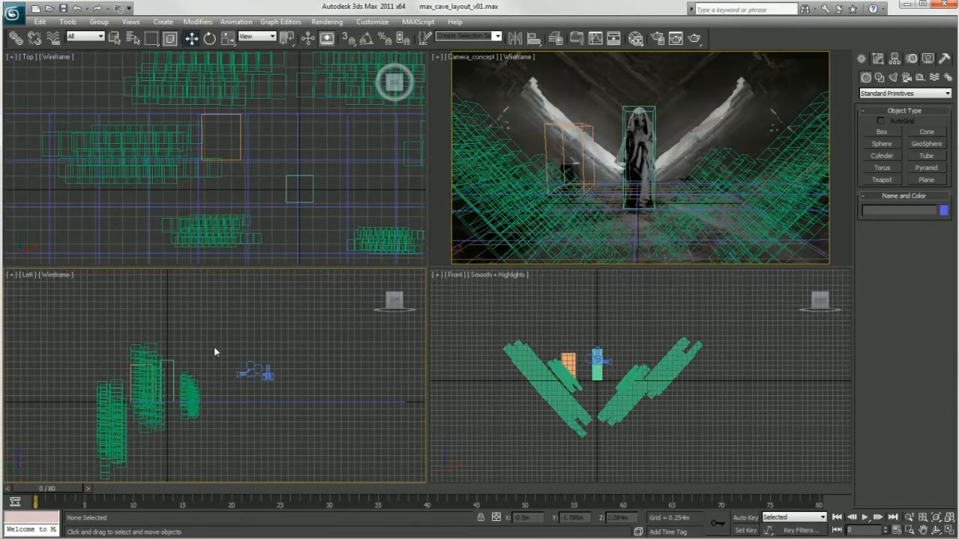
Select rock004 in the Front view and create a layer named rocks that contains it.
left_click(498, 361)
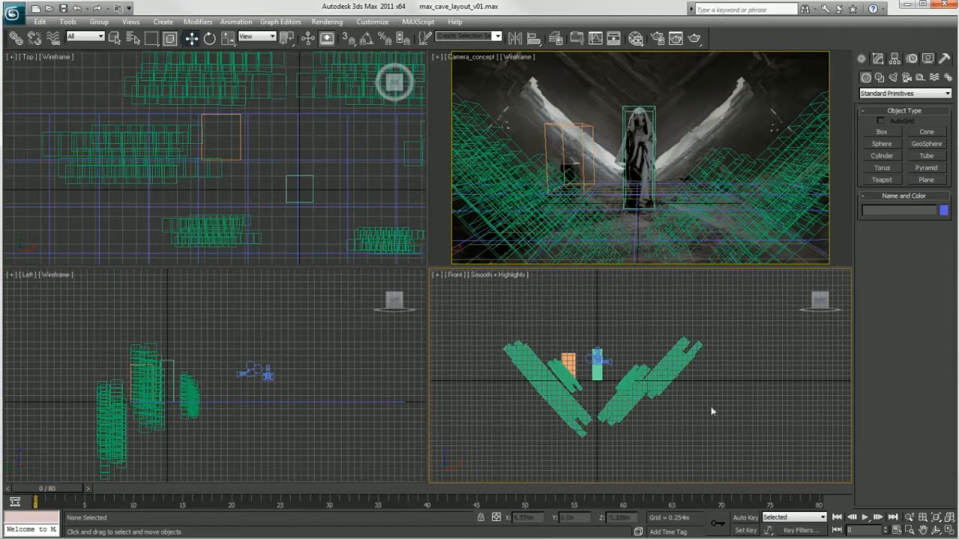
left_click(630, 424)
left_click_drag(614, 378, 597, 356)
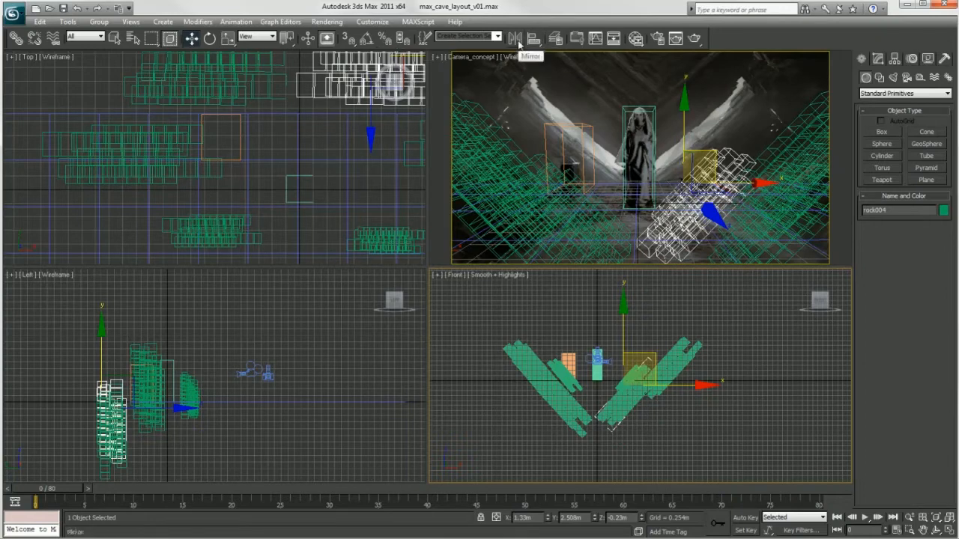
left_click(556, 39)
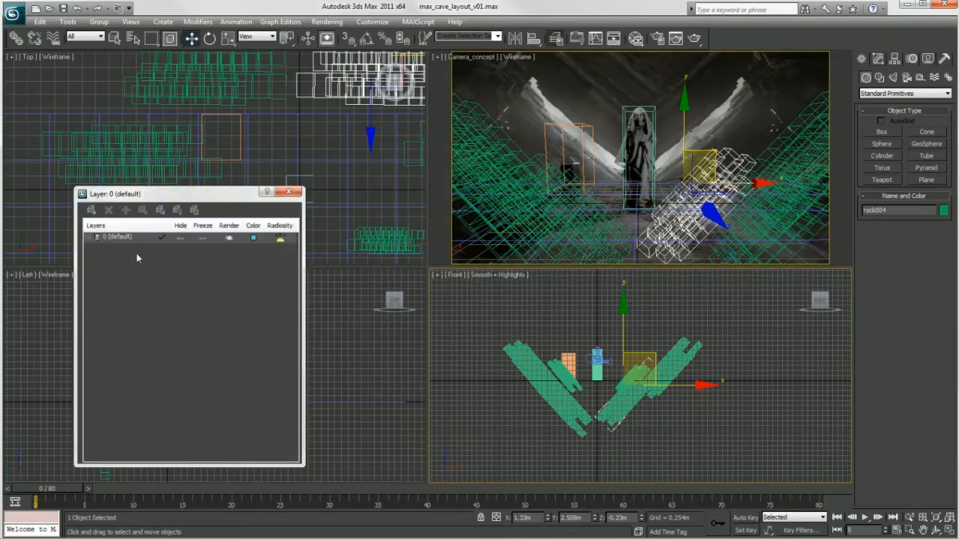
left_click(93, 212)
type("rocks")
key("Return")
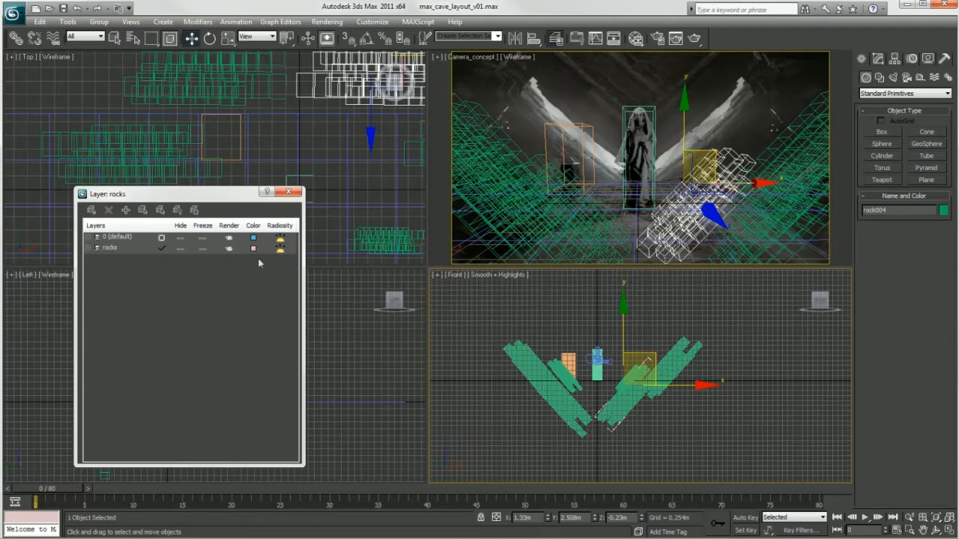
Select rock005 in the Front view, add it to the rocks layer and expand the layer's object list.
left_click_drag(505, 433, 721, 384)
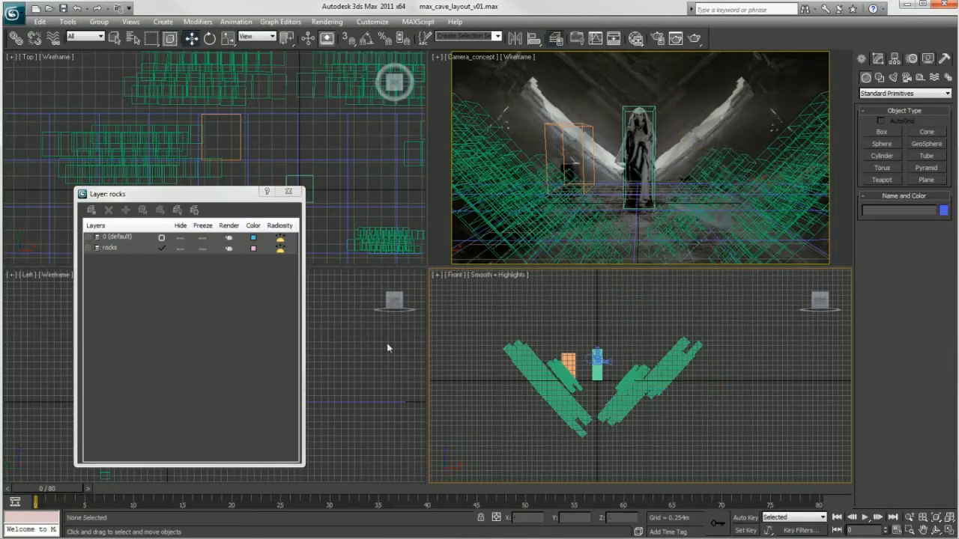
left_click(571, 401)
left_click(110, 247)
left_click(90, 249)
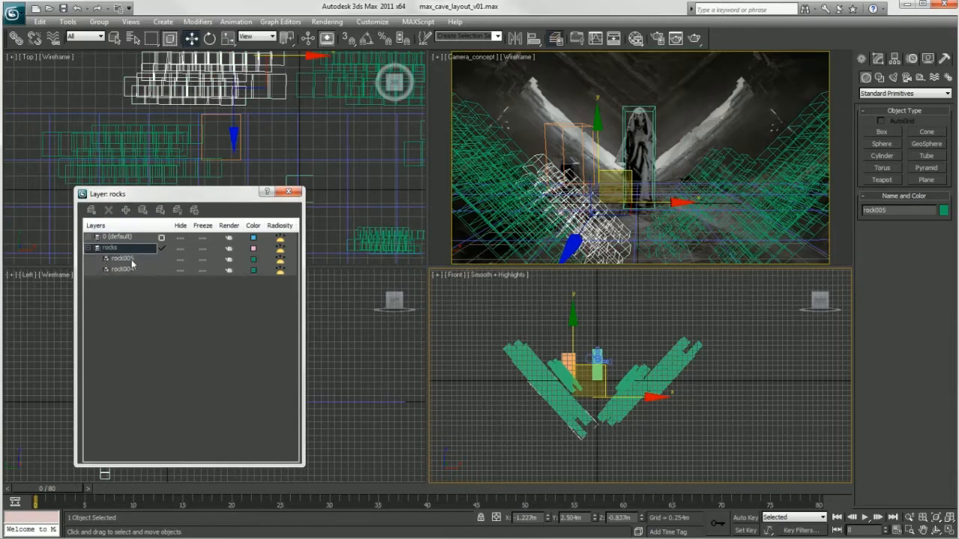
Select all the remaining rock clusters together, add them to the rocks layer and collapse its object list.
left_click(715, 439)
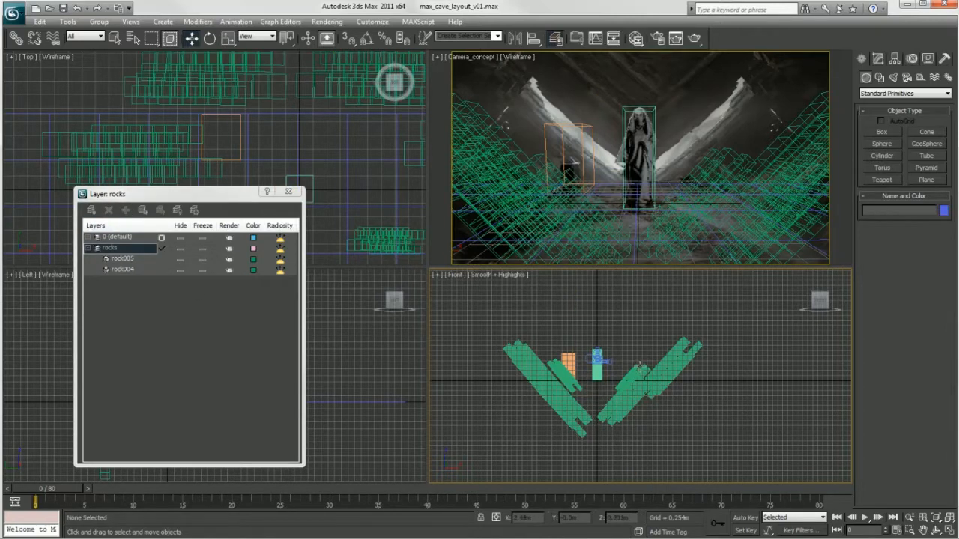
left_click(640, 373)
left_click(637, 397, "ctrl")
left_click(671, 358, "ctrl")
left_click(580, 377, "ctrl")
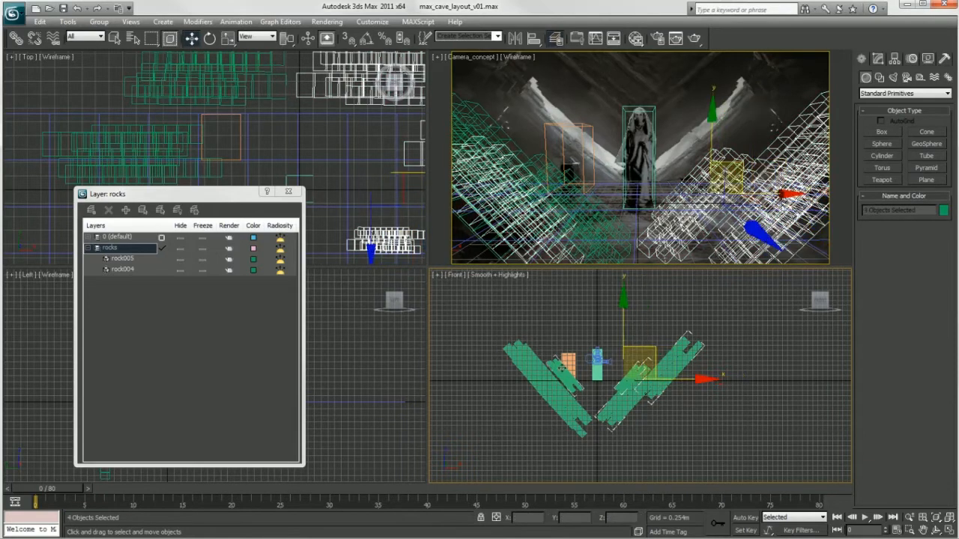
left_click(519, 357, "ctrl")
right_click(540, 159)
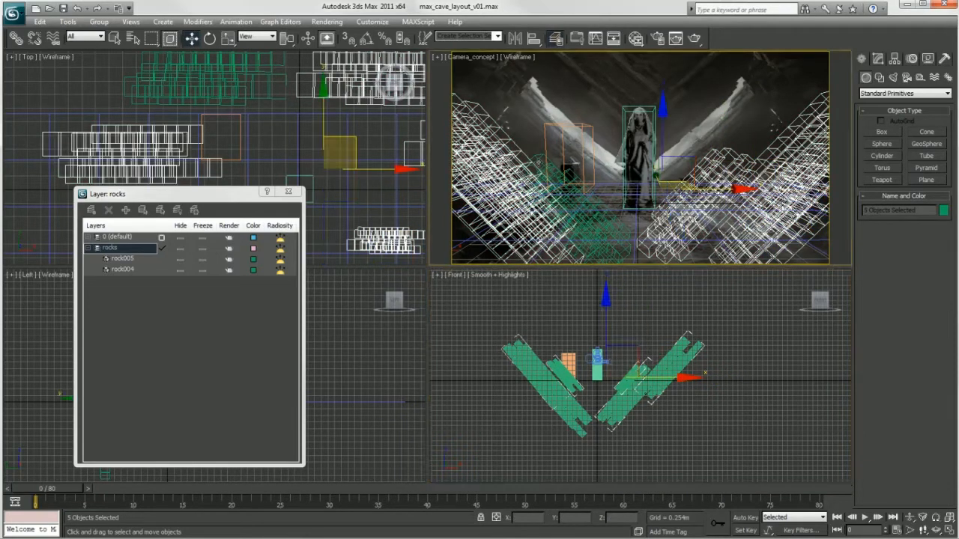
left_click(125, 209)
left_click(88, 248)
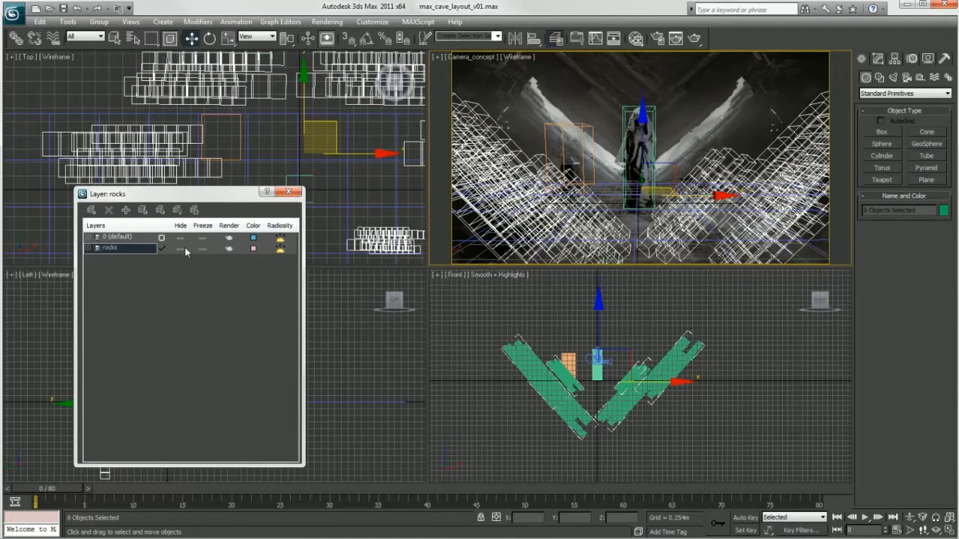
Hide the rocks layer and move the layer window out of the way.
left_click(181, 249)
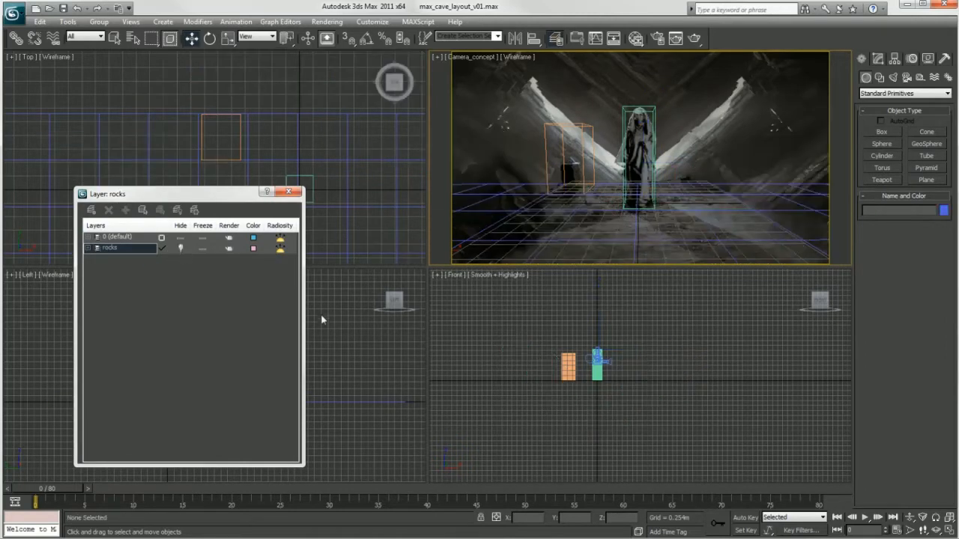
left_click(175, 278)
left_click_drag(188, 196, 122, 210)
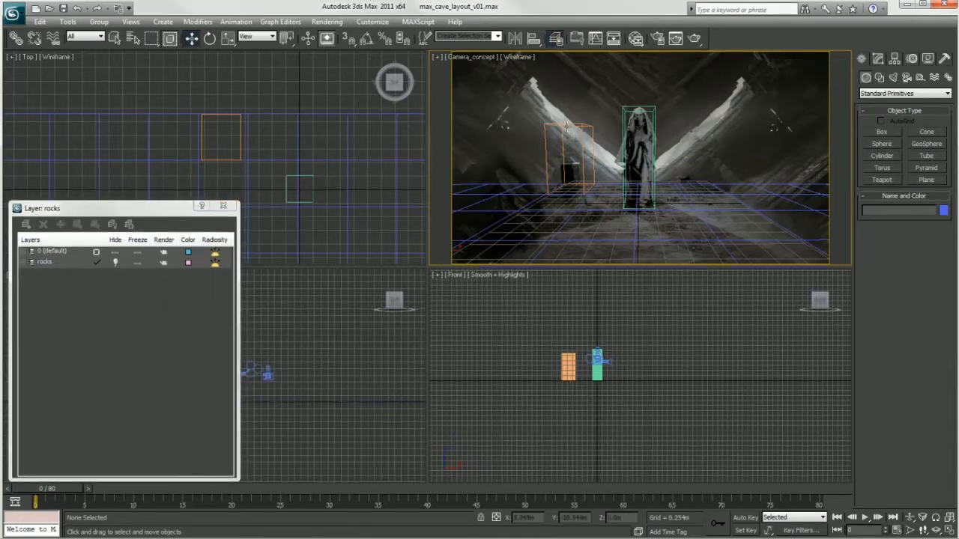
Select the orange box and scale it down uniformly to about the size of the dark shape in the concept image.
left_click(567, 127)
left_click(881, 59)
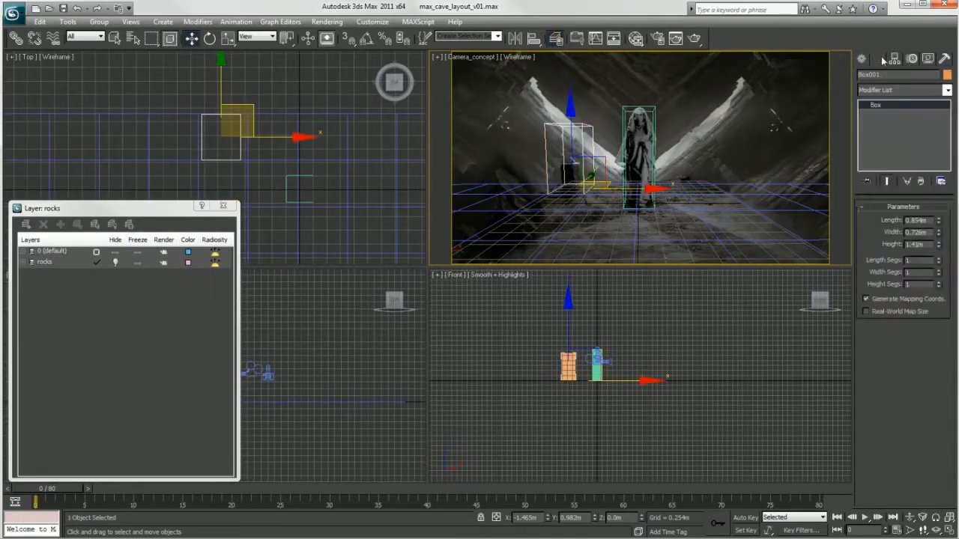
left_click(228, 38)
left_click_drag(229, 128, 201, 206)
Move the scaled box in the Top view by about 0.18 m along X and -0.47 m along Y to match the concept image.
left_click(192, 38)
middle_click_drag(236, 101, 244, 80)
left_click_drag(256, 83, 265, 109)
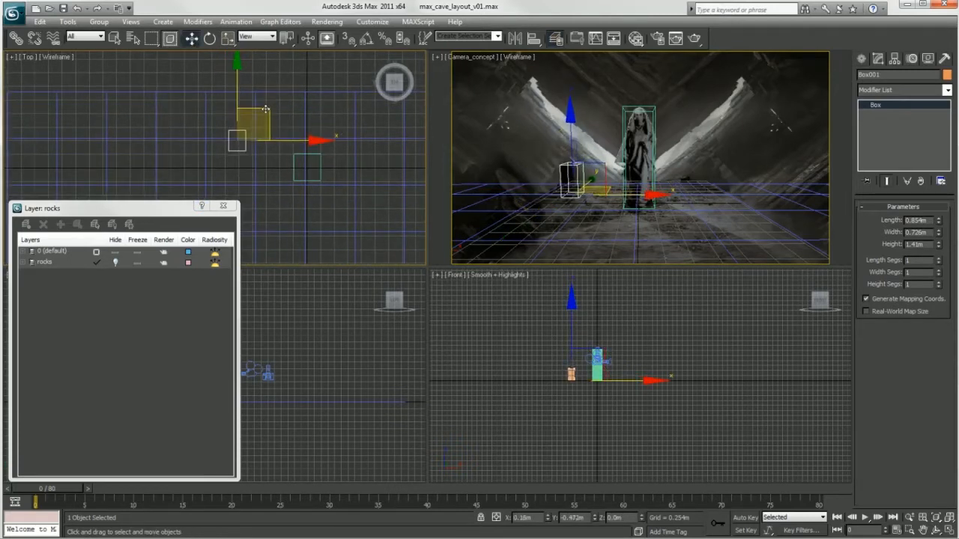
Scale the selected box down slightly along its X and Y axes in the Top view.
key("r")
left_click_drag(332, 139, 316, 141)
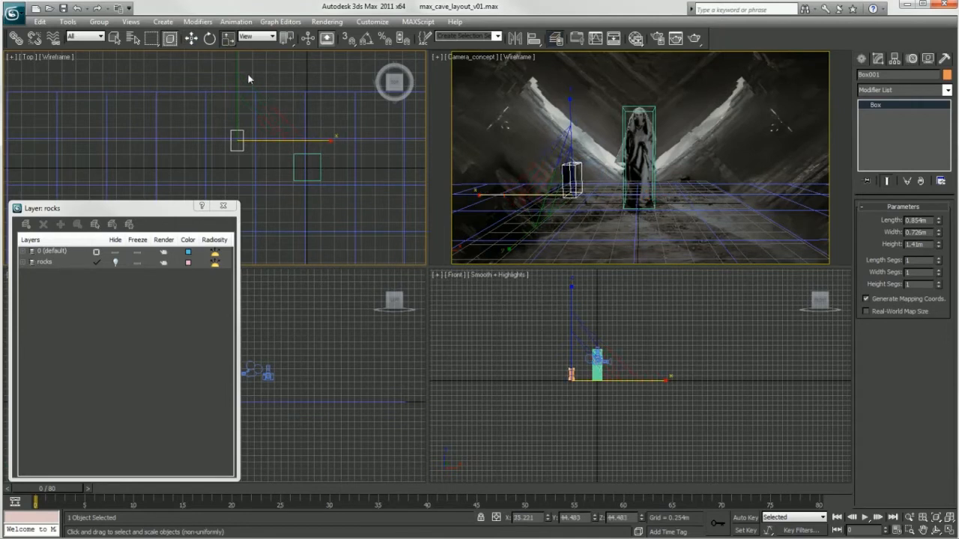
left_click_drag(238, 63, 238, 82)
Move the box in the Top view to line up with the rock in the concept image, and deselect it.
key("w")
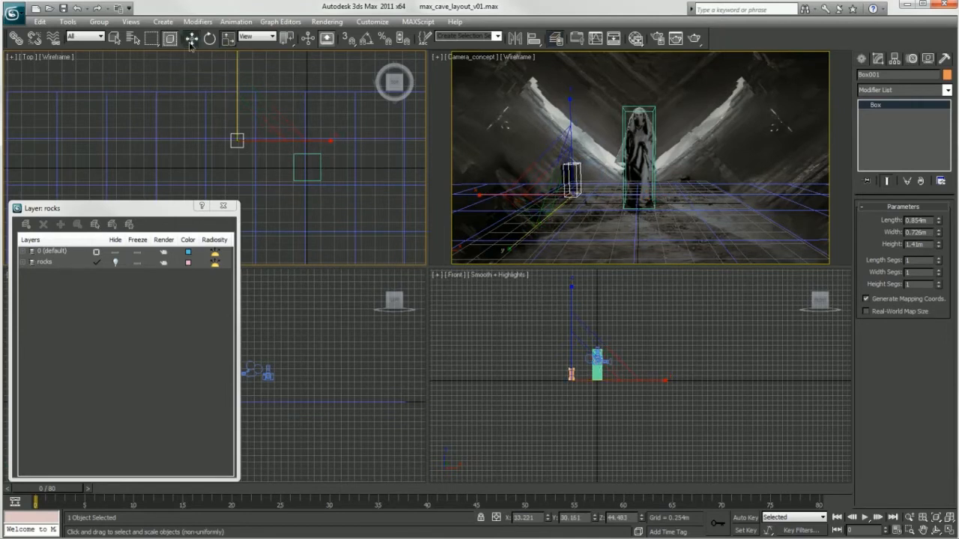
scroll(225, 135, "up", 3)
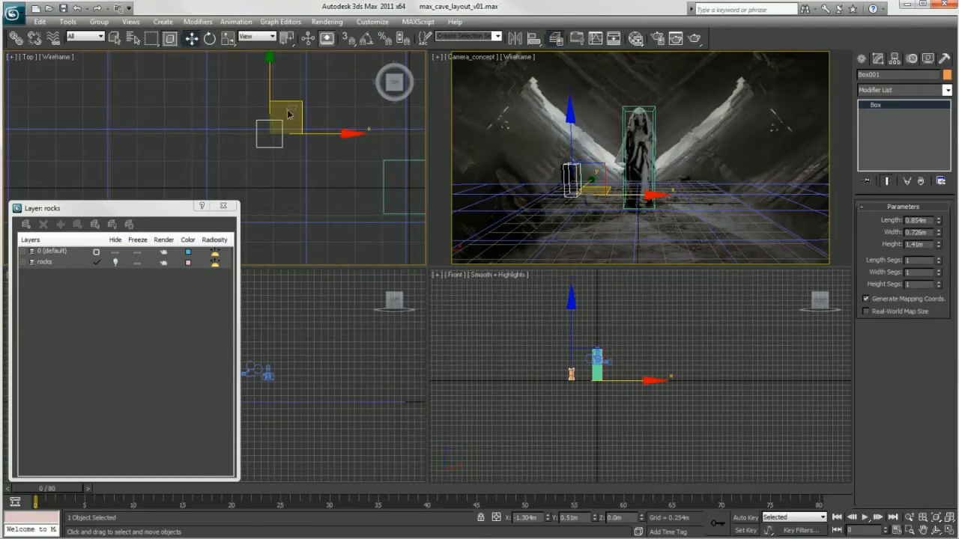
left_click(288, 114)
left_click(278, 120)
left_click_drag(295, 105, 293, 113)
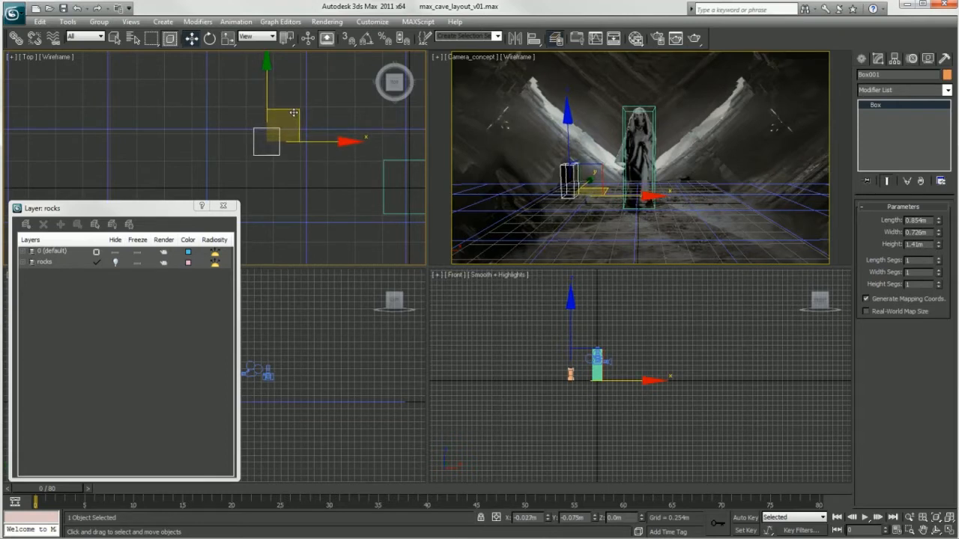
left_click(530, 343)
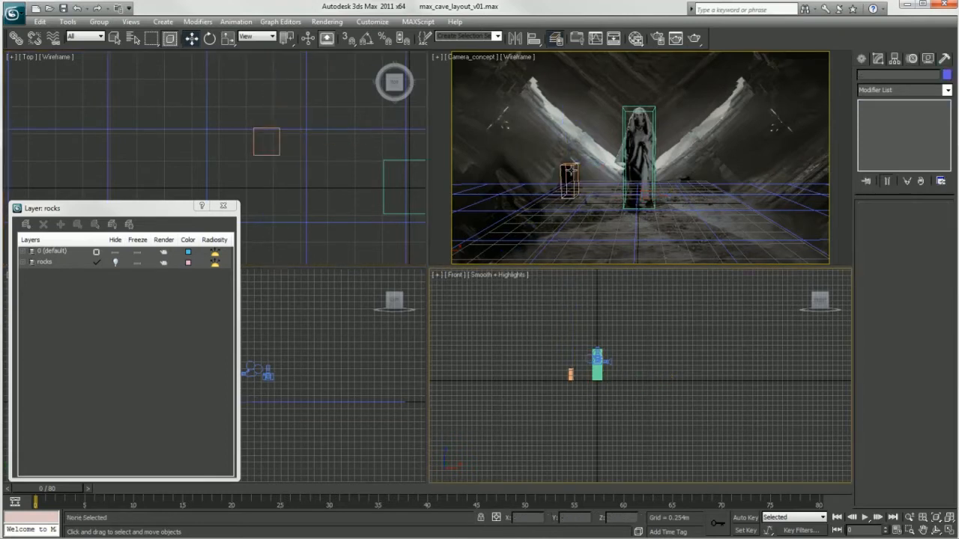
Add an Unwrap UVW modifier to the rock box and open its UV editor.
left_click(575, 172)
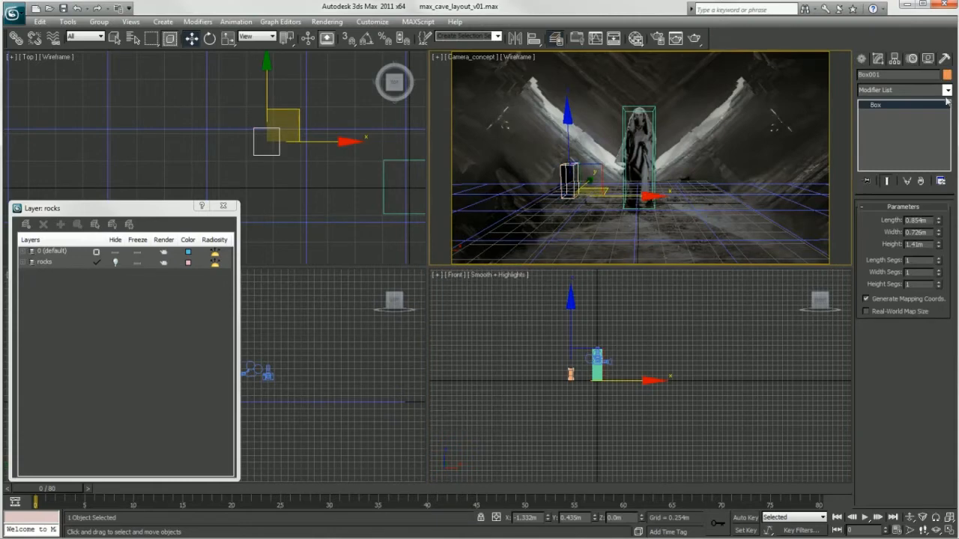
left_click(924, 90)
scroll(922, 440, "down", 15)
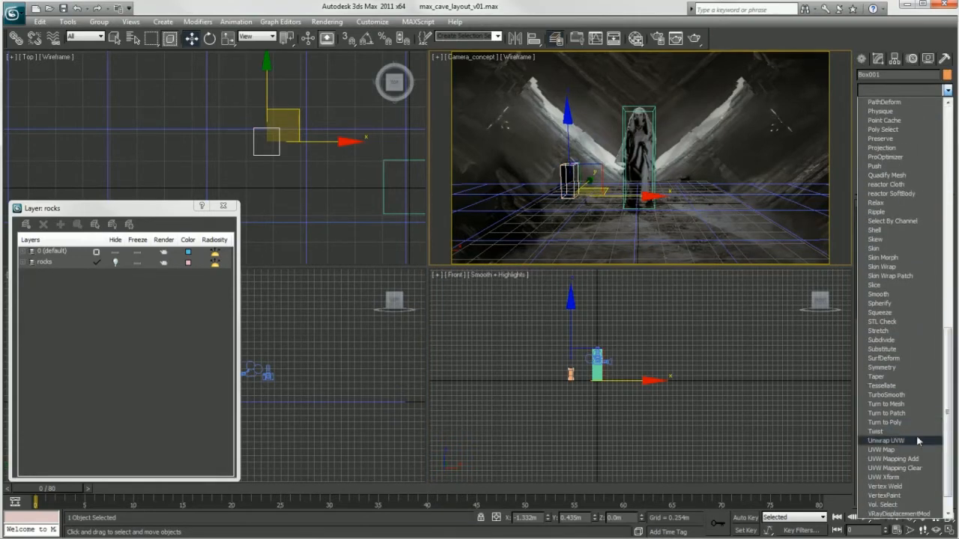
left_click(922, 440)
left_click(892, 341)
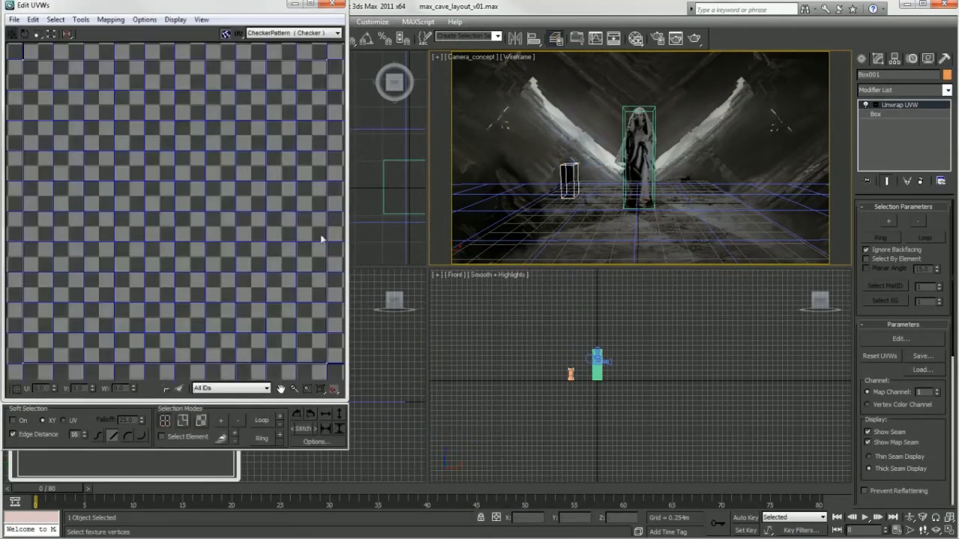
Select all of the box's faces in the UV editor and apply Unfold Mapping to them.
scroll(218, 196, "down", 5)
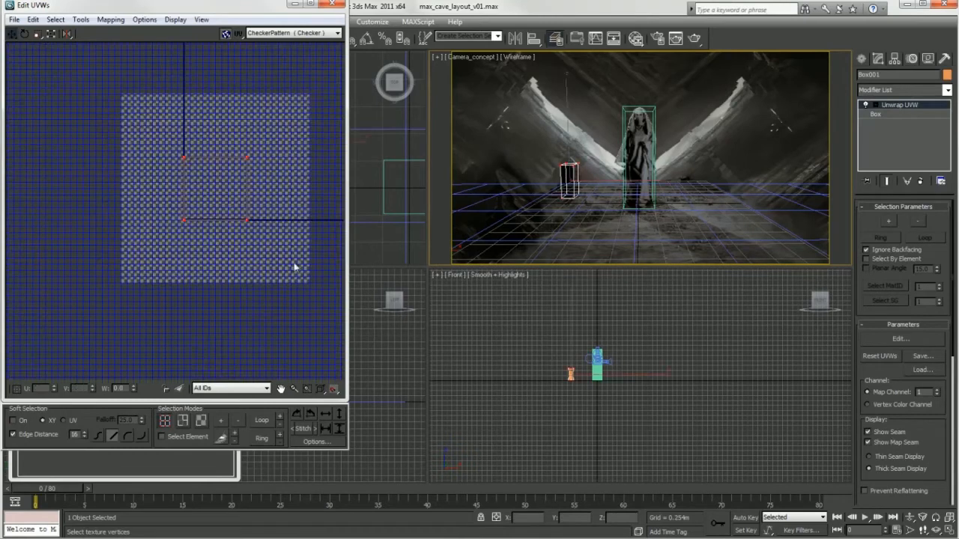
left_click(201, 420)
left_click(197, 168)
left_click(111, 19)
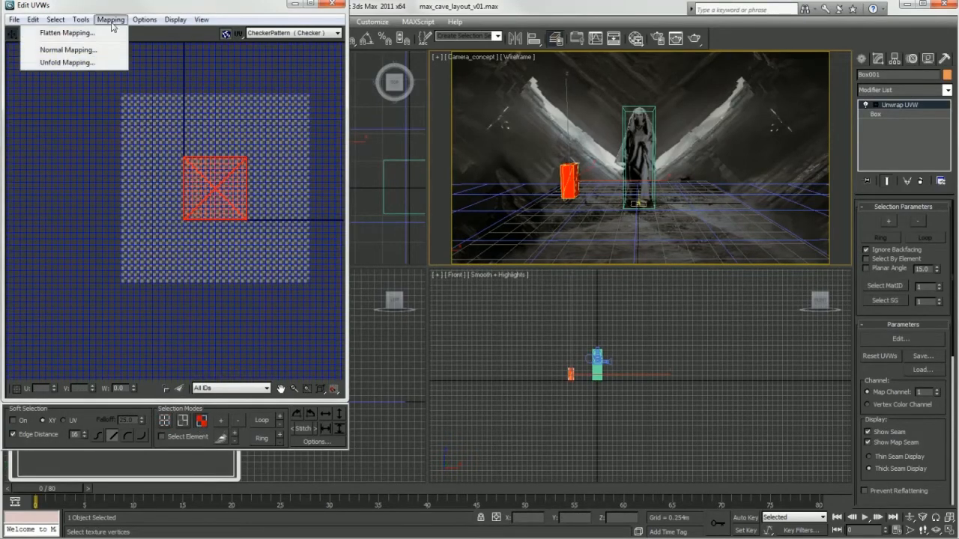
left_click(74, 64)
left_click(165, 24)
middle_click_drag(276, 161, 267, 179)
scroll(268, 190, "up", 4)
scroll(182, 198, "down", 1)
middle_click_drag(178, 195, 274, 157)
scroll(245, 217, "up", 2)
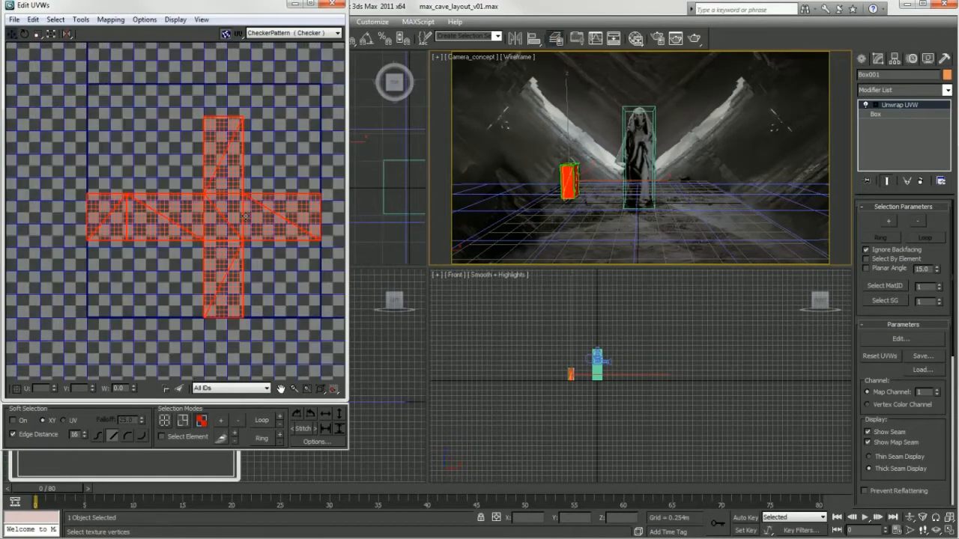
Scale the unfolded UVs down to a small cross, move them to the middle of the UV tile and close the editor.
left_click(51, 34)
left_click_drag(88, 115, 282, 288)
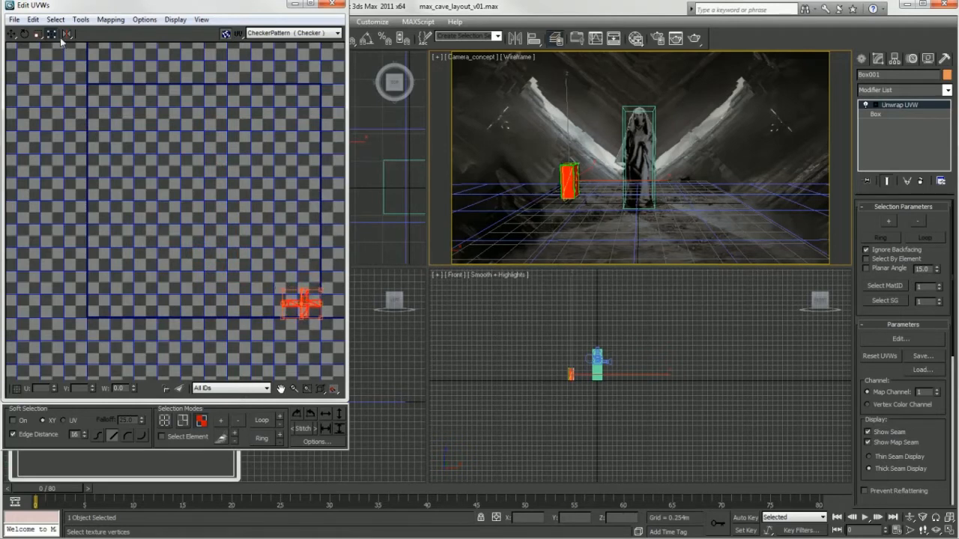
left_click(12, 35)
left_click_drag(306, 305, 211, 214)
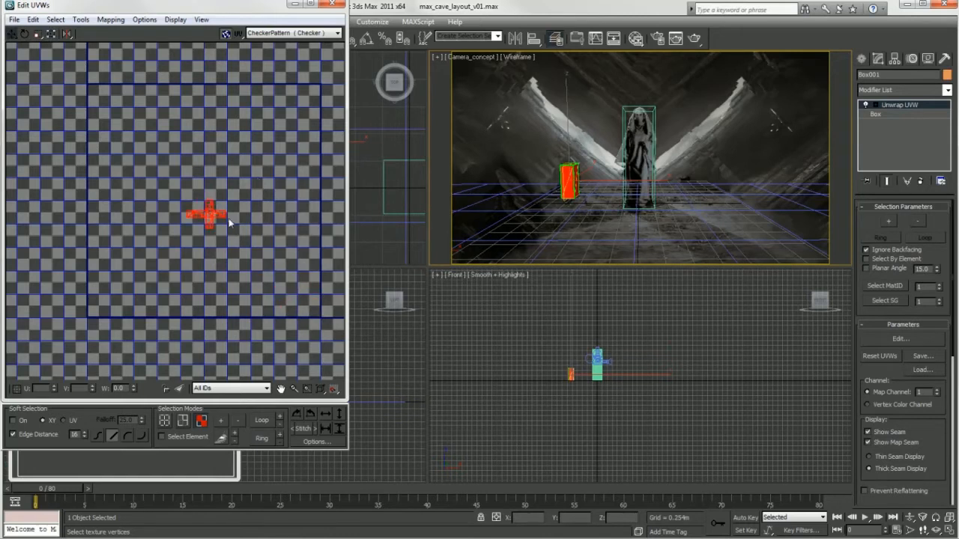
left_click(330, 4)
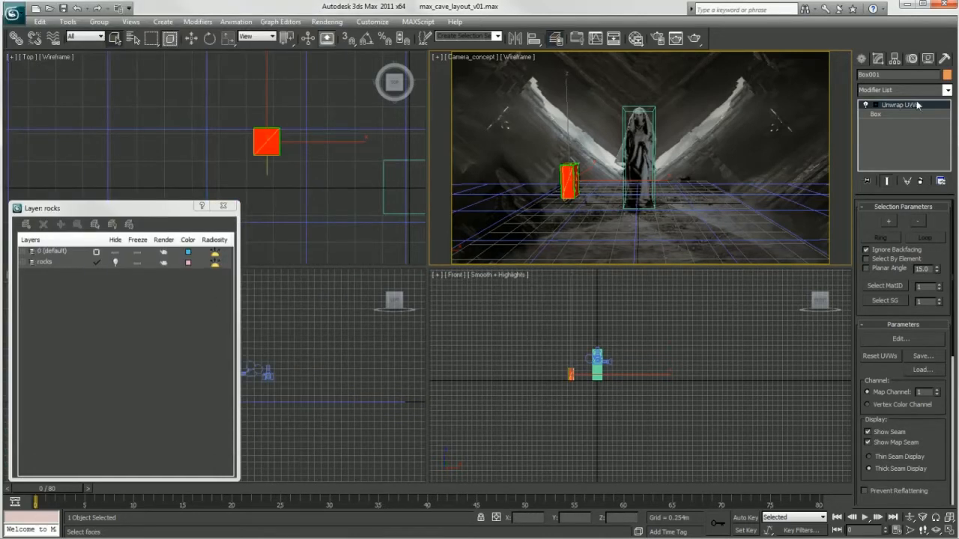
Add an Edit Poly modifier above the box's Unwrap UVW and deselect the box.
left_click(948, 89)
left_click_drag(949, 147, 948, 228)
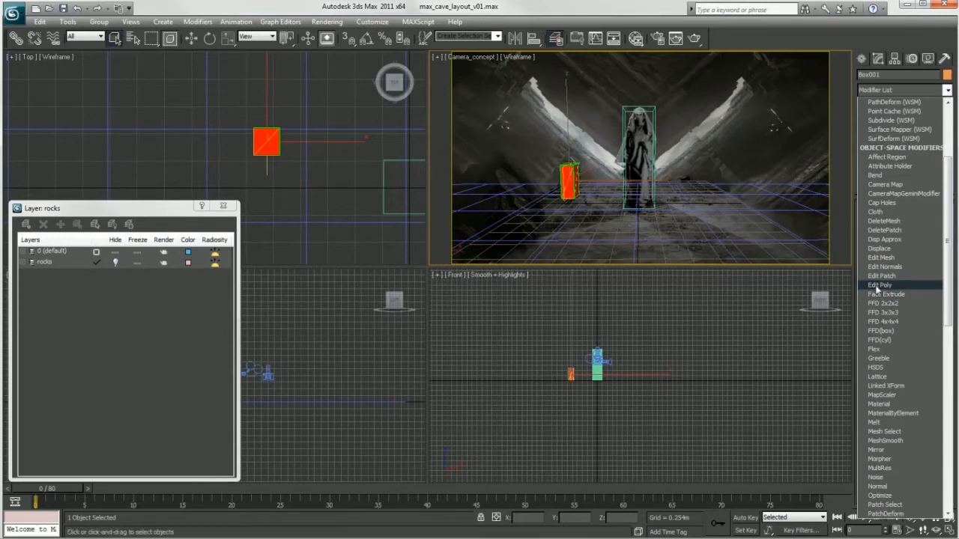
left_click(888, 286)
left_click(191, 38)
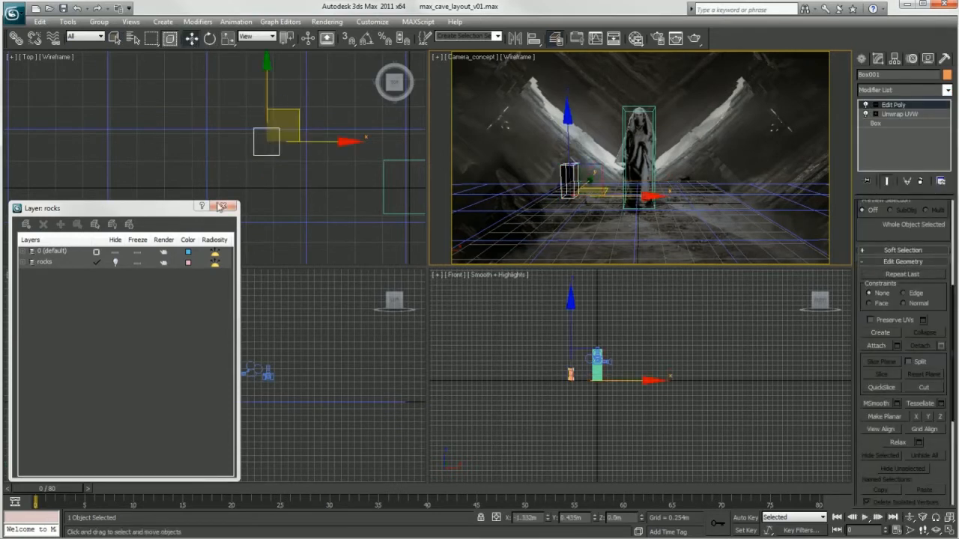
left_click(260, 197)
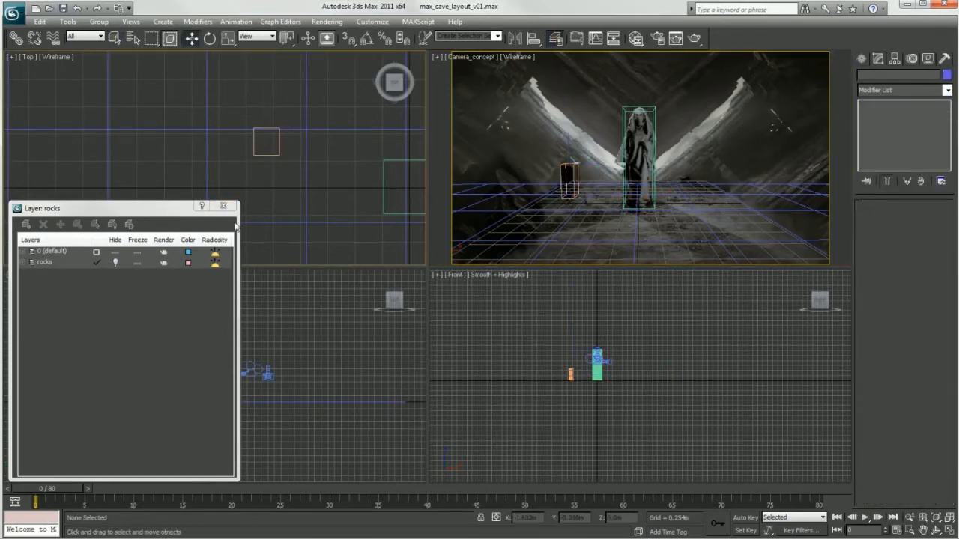
Close the layer manager and save the scene under its current file name.
left_click(24, 262)
left_click(23, 262)
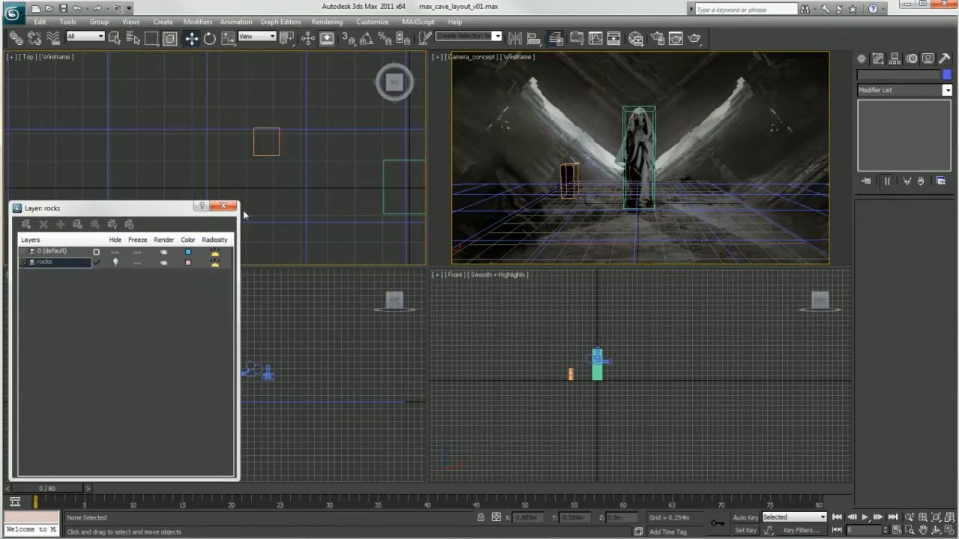
left_click(223, 206)
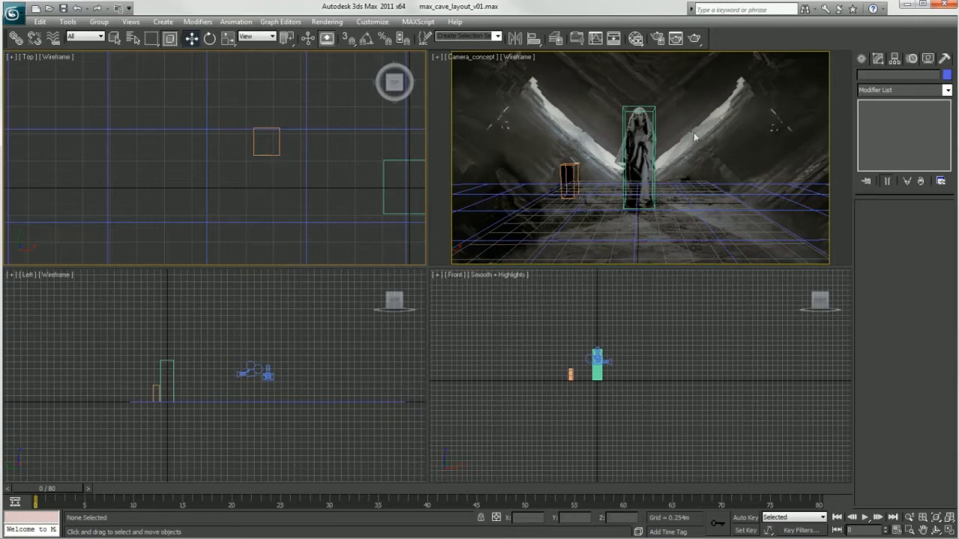
left_click(13, 13)
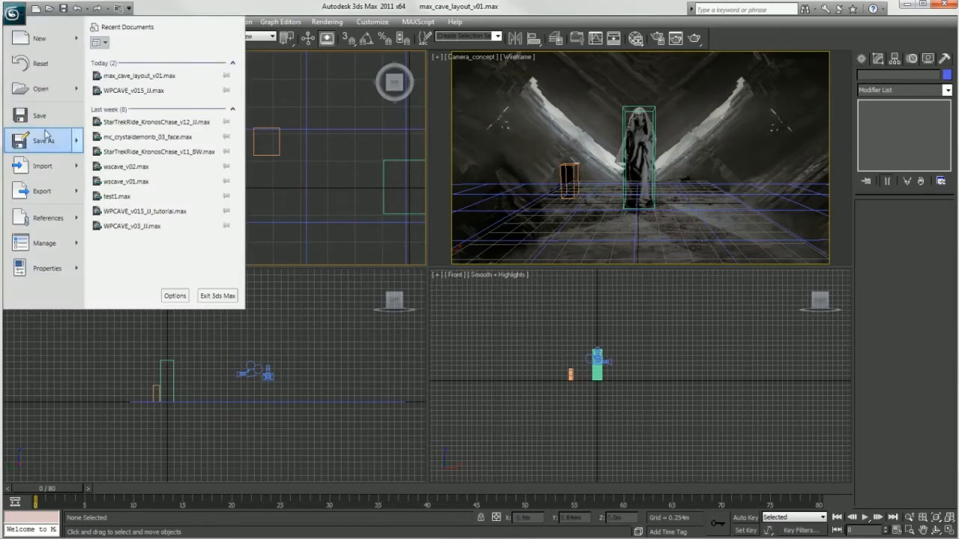
left_click(36, 116)
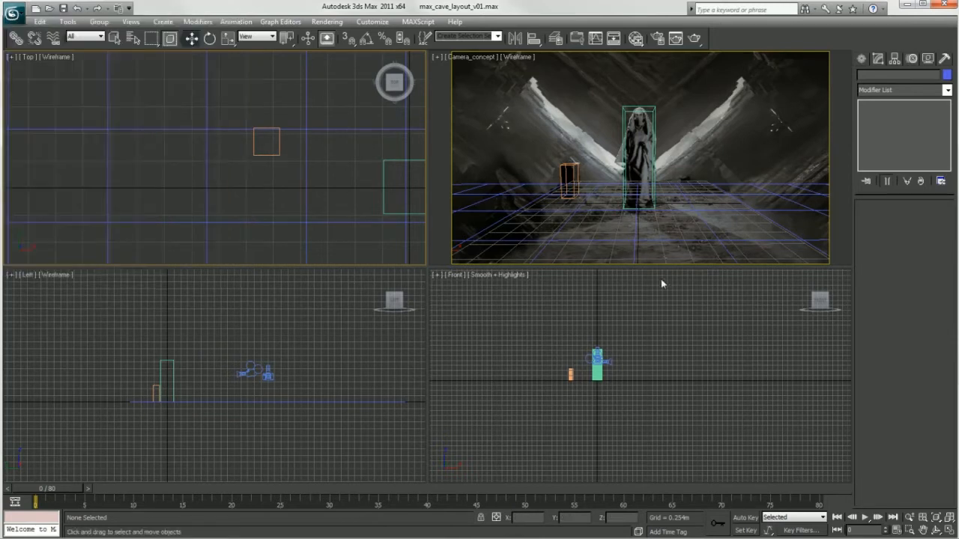
left_click(861, 59)
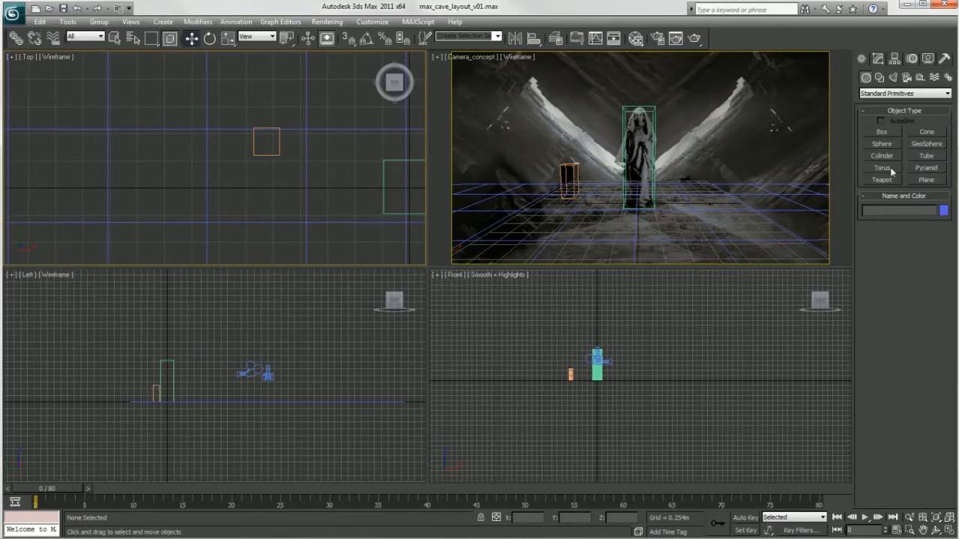
left_click(926, 179)
left_click_drag(513, 386, 621, 452)
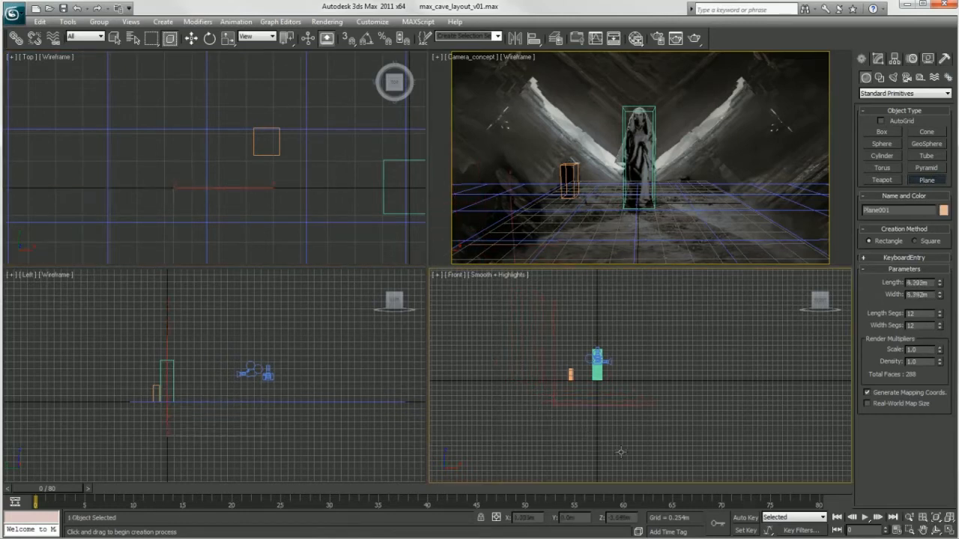
key("ctrl+z")
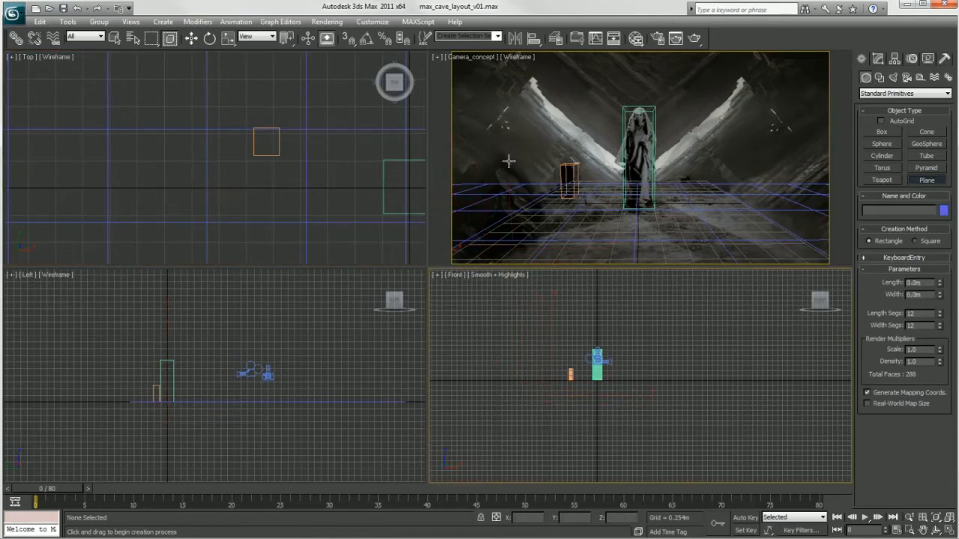
Make 0 (default) the current layer and close the layer manager.
left_click(554, 38)
left_click(42, 253)
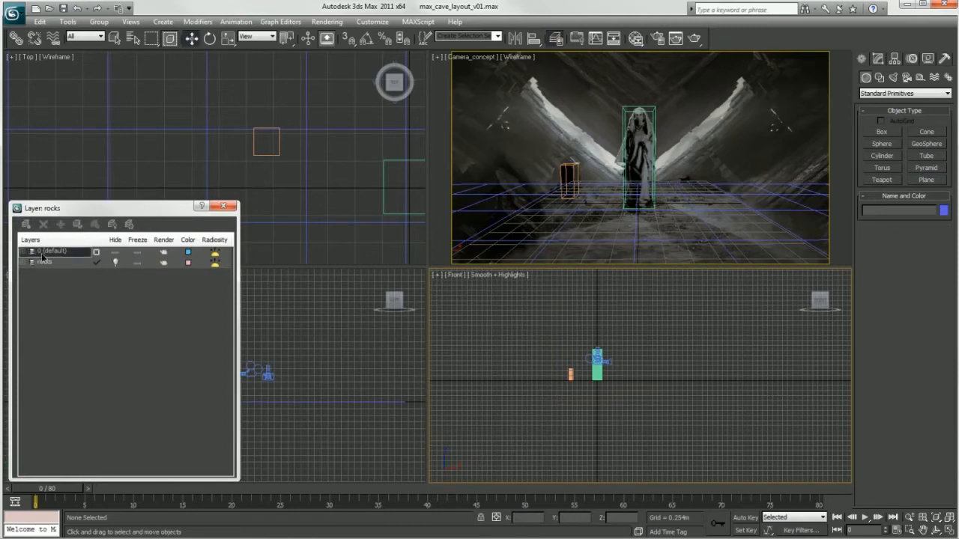
left_click(96, 253)
left_click(223, 206)
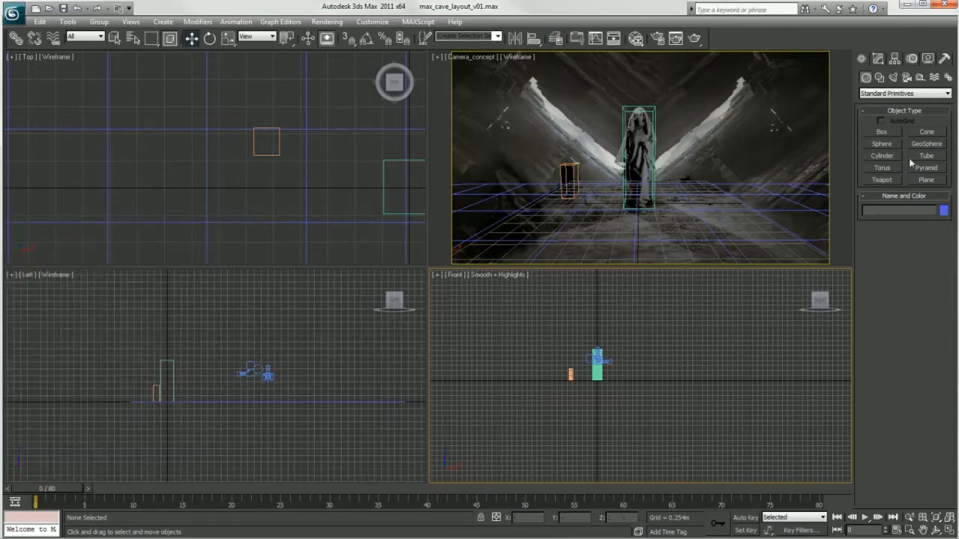
Create a plane about 6.38 m long and 7.37 m wide in the Front view, behind the statue box.
left_click(927, 180)
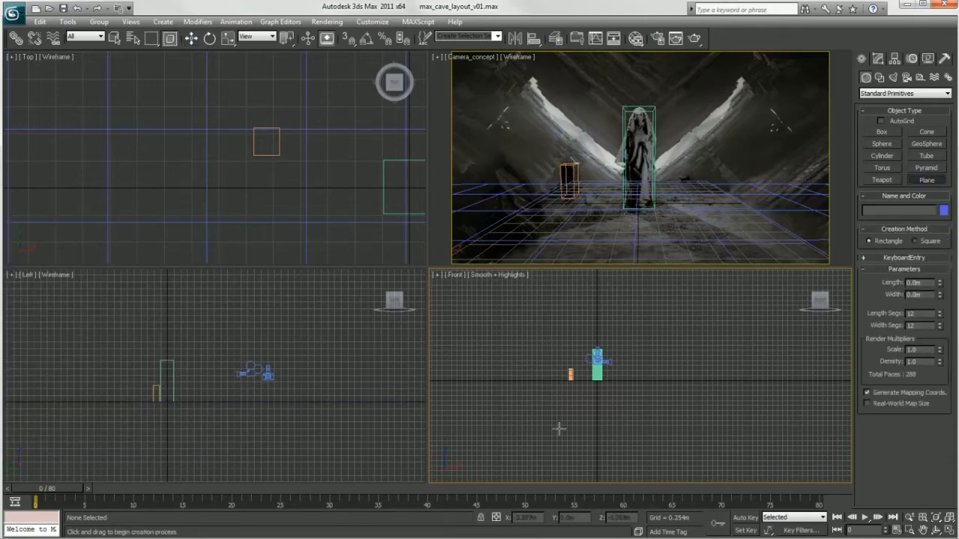
mouse_move(497, 326)
left_mouse_down()
mouse_move(660, 454)
mouse_move(642, 432)
mouse_move(645, 453)
left_mouse_up()
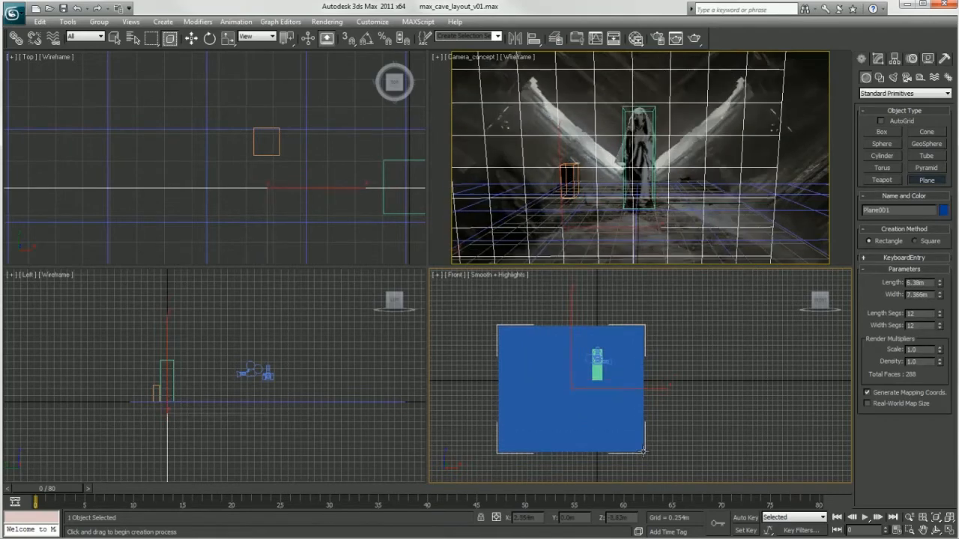
left_click(191, 39)
Switch the Front view's shading to Wireframe.
left_click(490, 275)
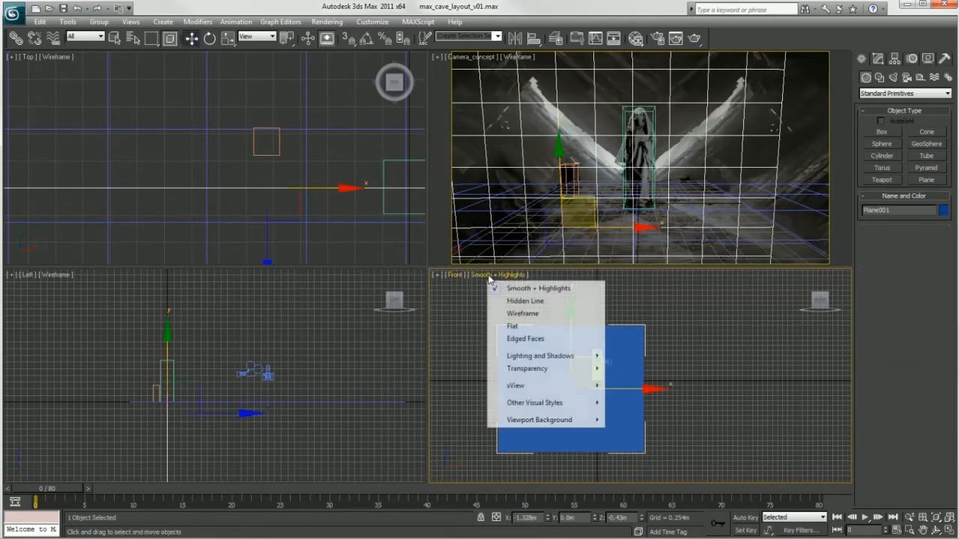
left_click(539, 314)
scroll(579, 368, "up", 2)
scroll(581, 368, "down", 2)
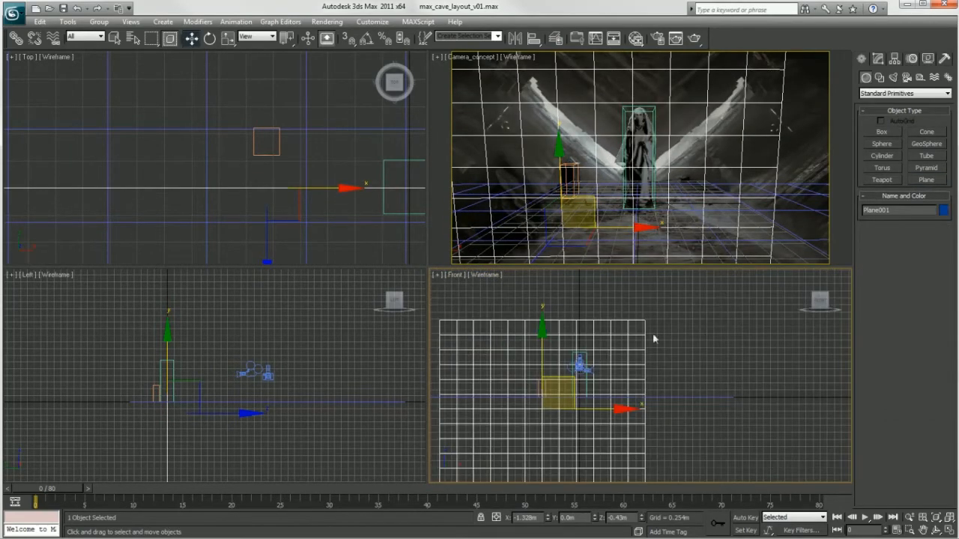
Set the new plane's length and width segments to 4 each.
left_click(877, 61)
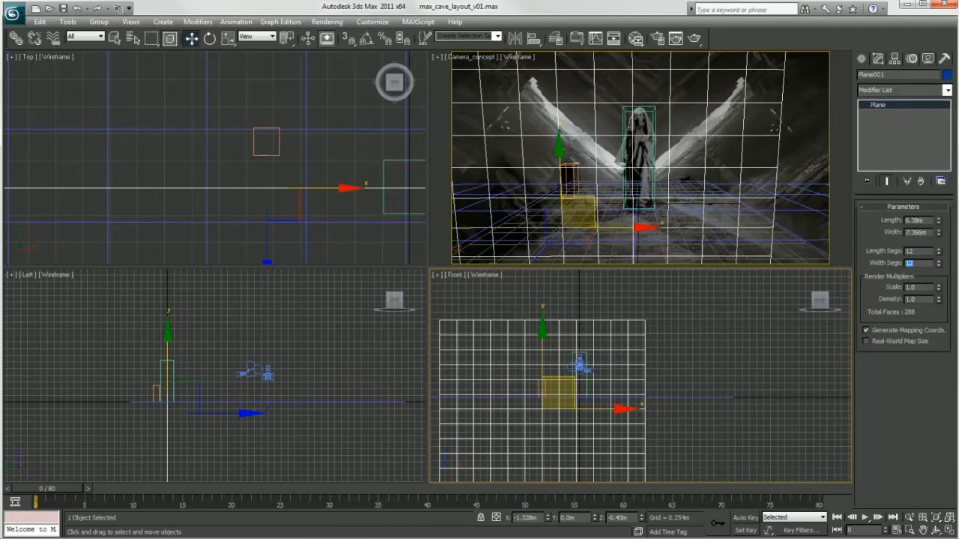
type("4")
key("Tab")
type("4")
key("Return")
middle_click_drag(628, 348, 636, 316)
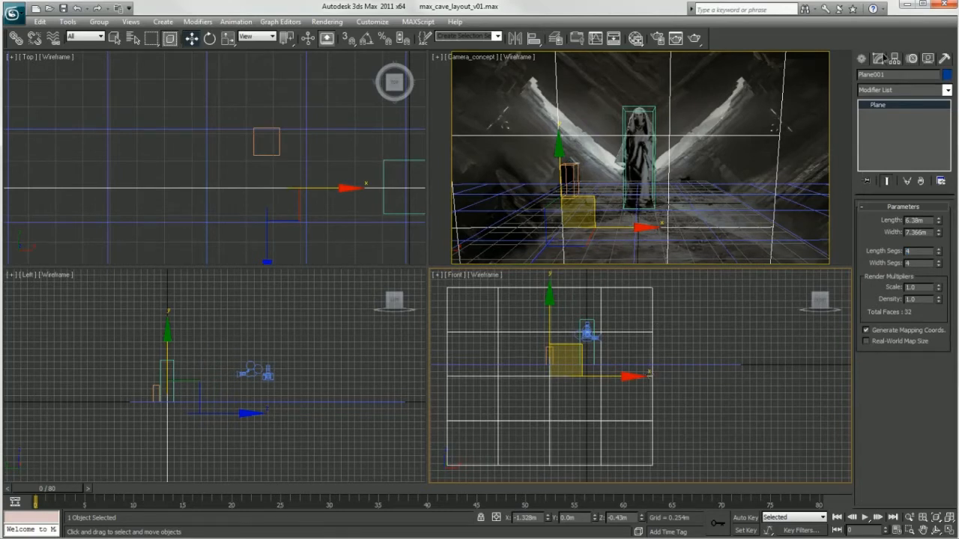
Add an Edit Poly modifier to the new plane.
left_click(861, 59)
left_click(876, 59)
left_click(947, 89)
scroll(942, 234, "down", 5)
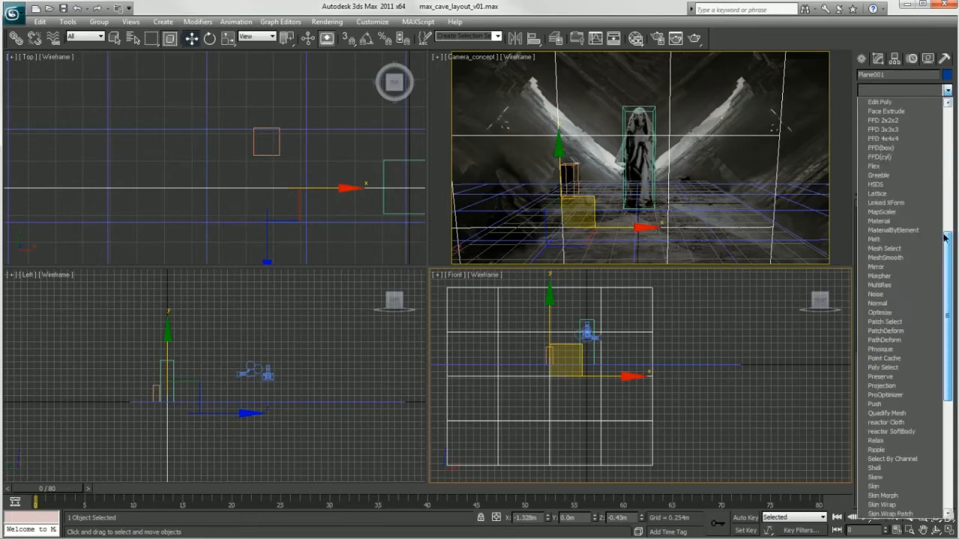
scroll(941, 234, "up", 1)
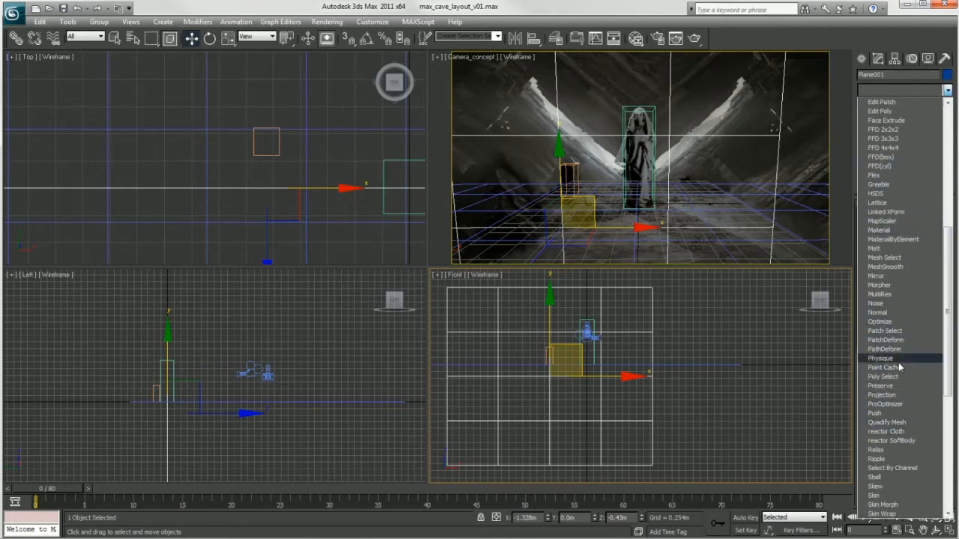
scroll(912, 212, "up", 5)
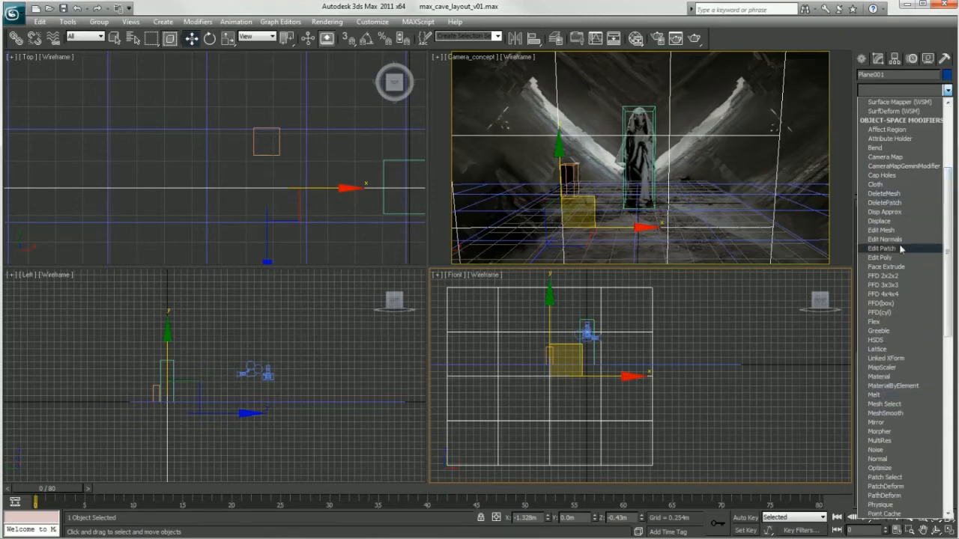
left_click(892, 262)
Delete the lower two rows of polygons from the plane in the Front view.
left_click(953, 239)
left_click(916, 257)
middle_click_drag(636, 397, 651, 375)
left_click_drag(441, 471, 687, 372)
key("Delete")
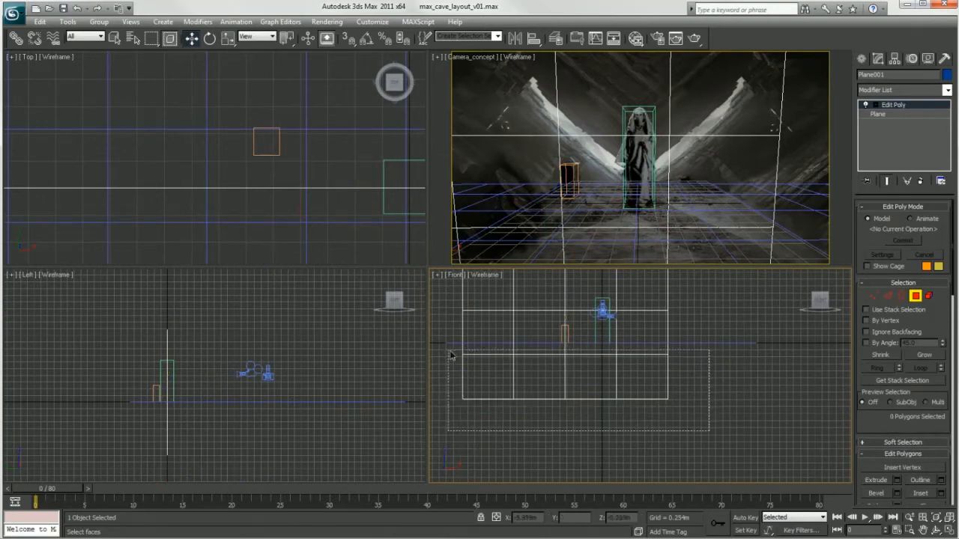
middle_click_drag(641, 419, 635, 414)
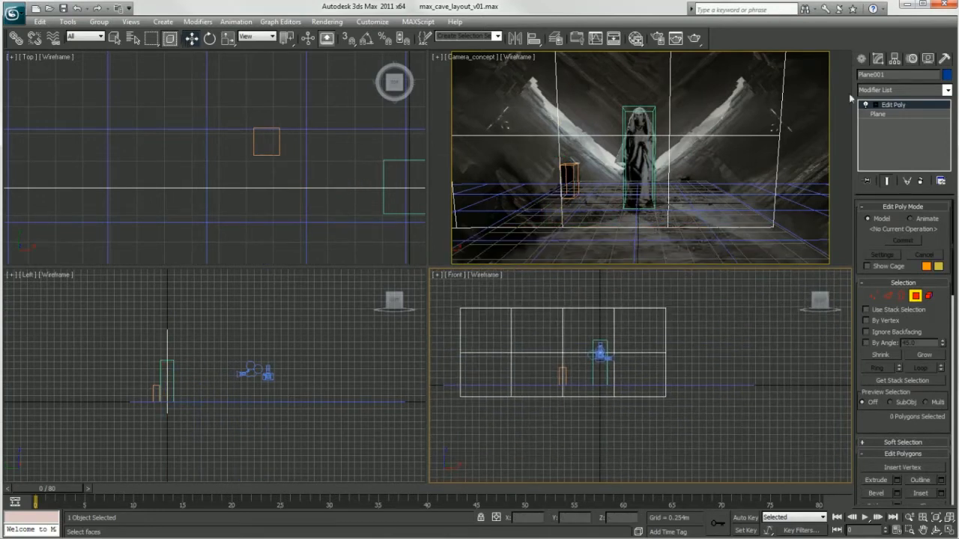
left_click(876, 114)
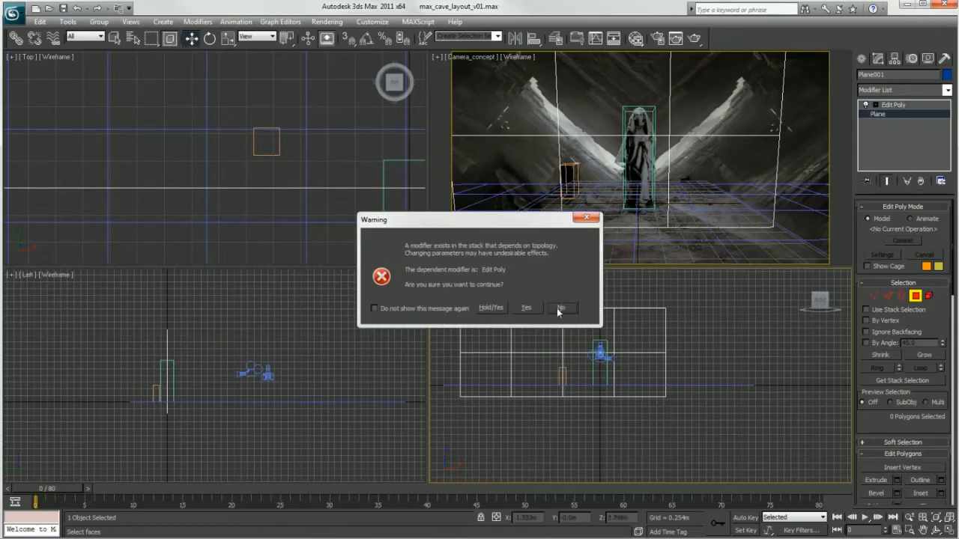
left_click(560, 308)
left_click(894, 105)
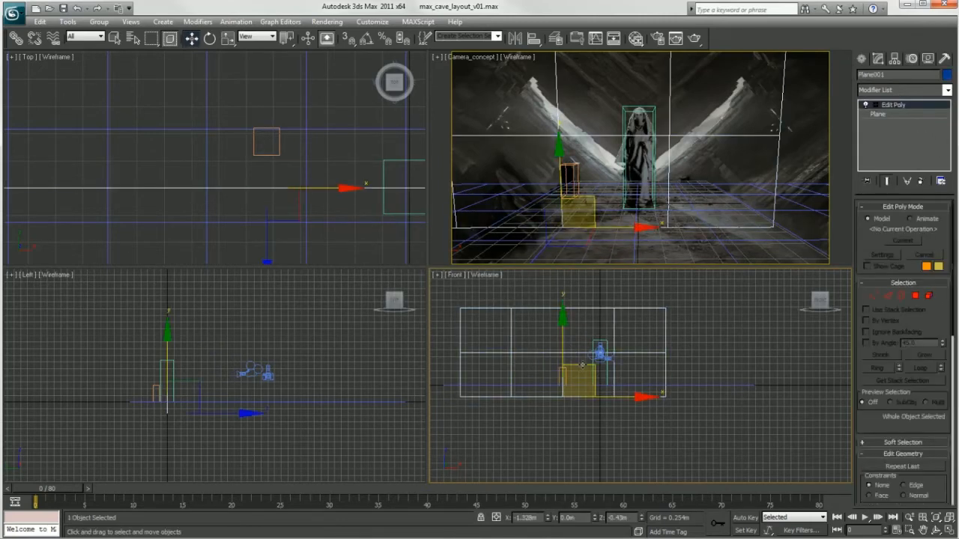
Rotate the plane about 42.5 degrees in the Front view and move it to about X -2.434 m, Z -0.682 m.
left_click_drag(582, 365, 582, 391)
key("e")
left_click_drag(599, 358, 643, 378)
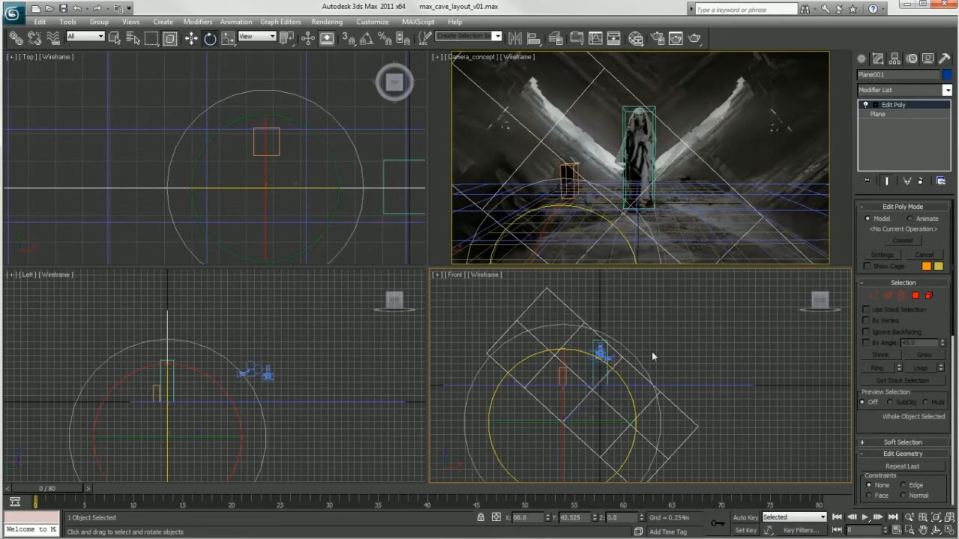
left_click(191, 39)
left_click_drag(589, 395, 548, 420)
left_click(228, 39)
left_click(191, 39)
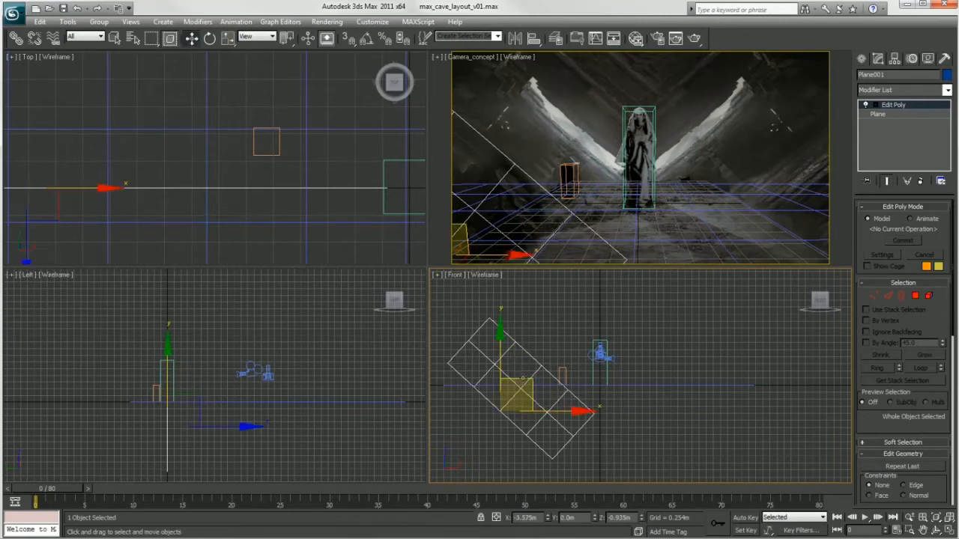
left_click_drag(530, 385, 558, 373)
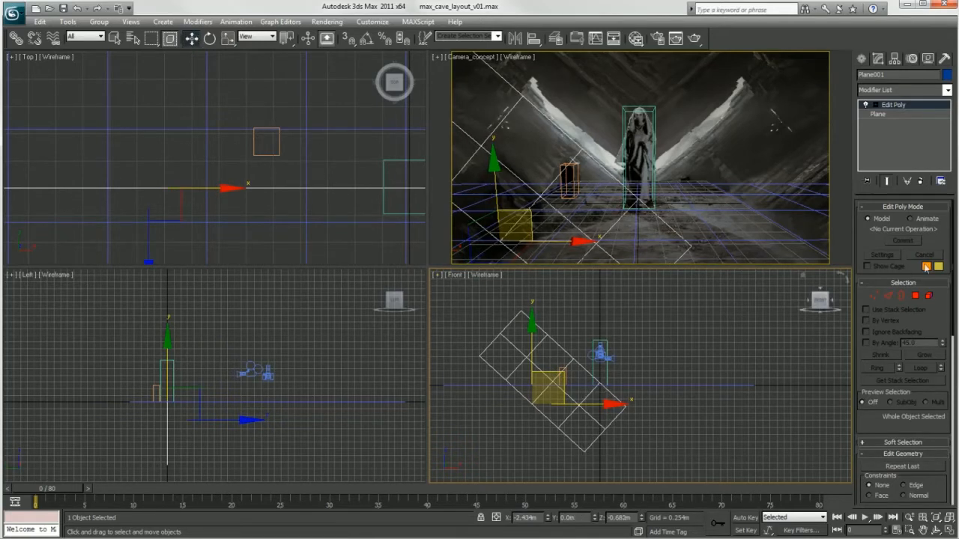
Select the end edge segment along the upper side of the rotated plane, at edge level.
left_click(888, 296)
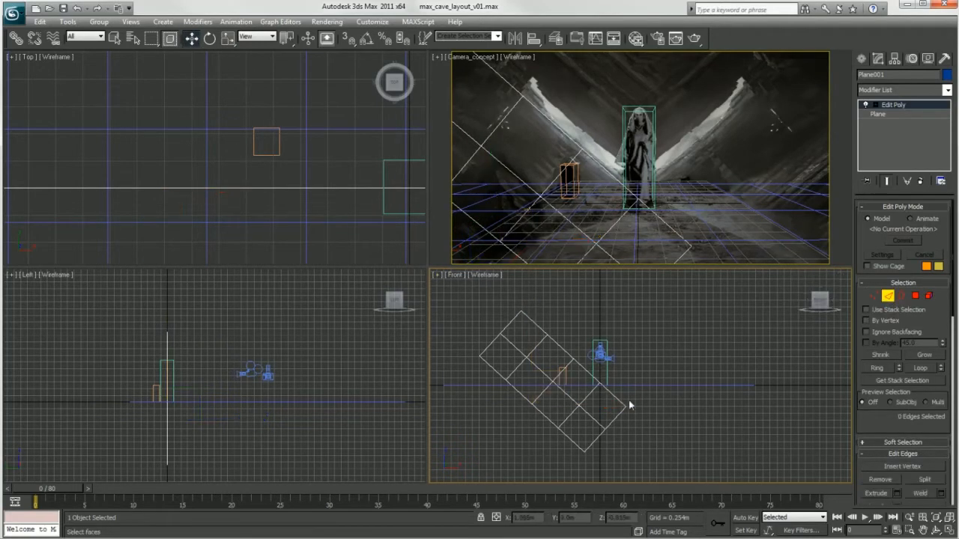
left_click(888, 297)
left_click(888, 296)
left_click(534, 321)
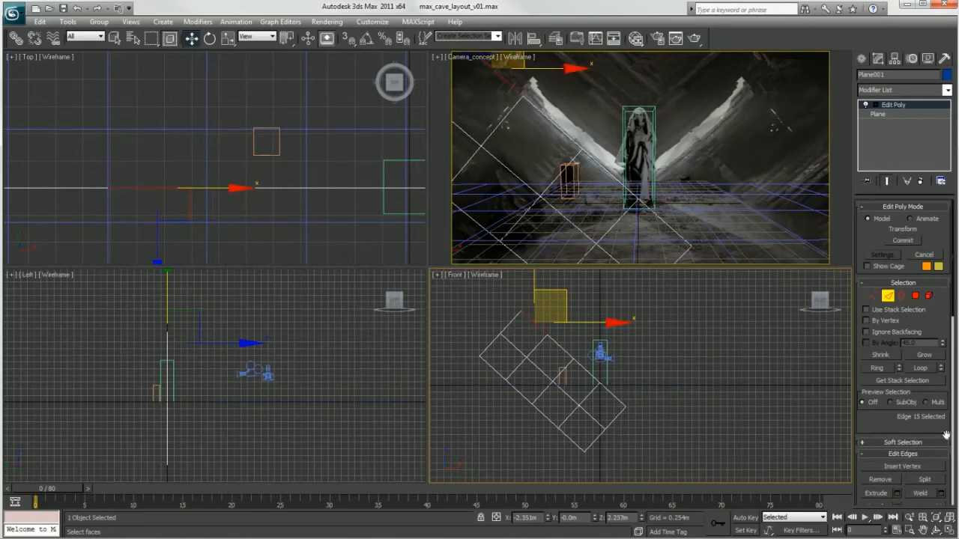
left_click(875, 494)
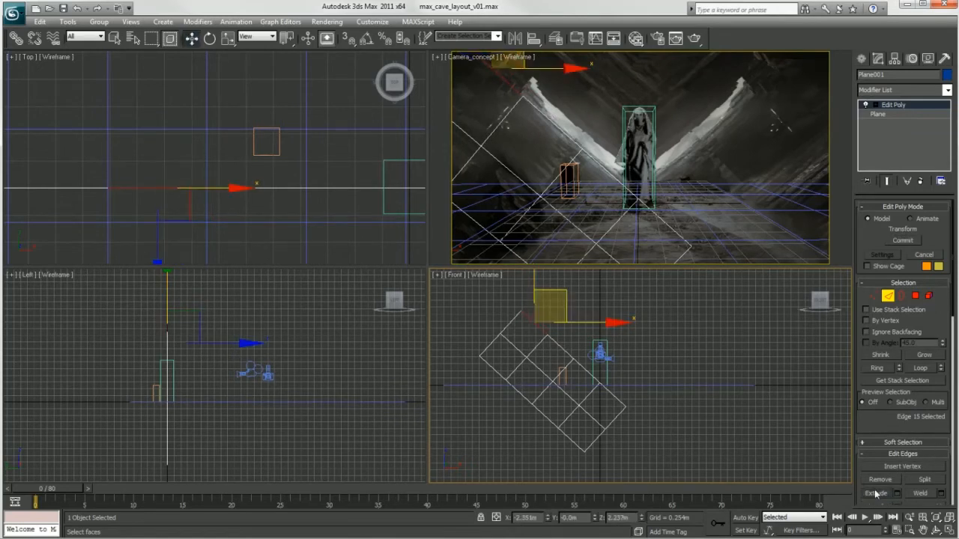
left_click(874, 494)
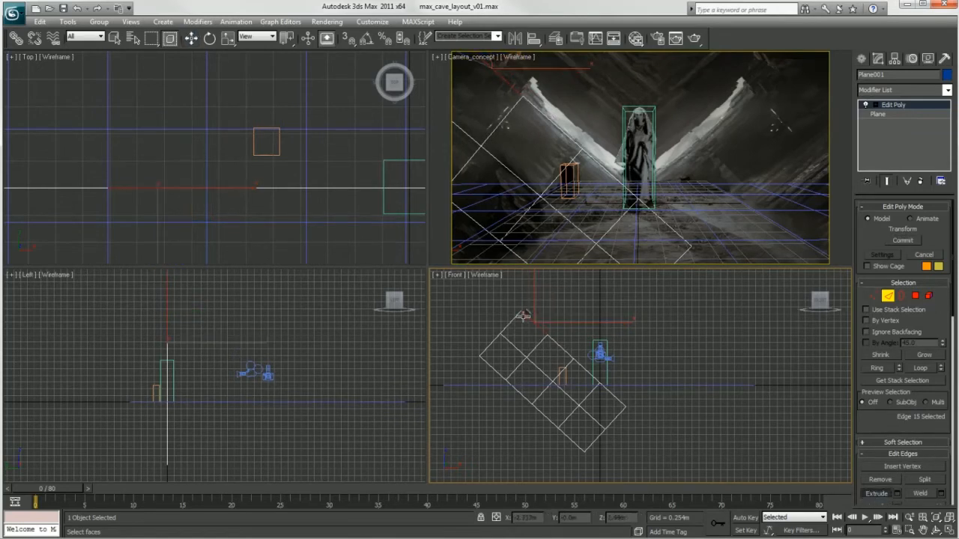
left_click_drag(536, 321, 553, 365)
key("ctrl+z")
Extrude the selected edge outward with the Extrude Edges settings to add a new polygon.
left_click(897, 495)
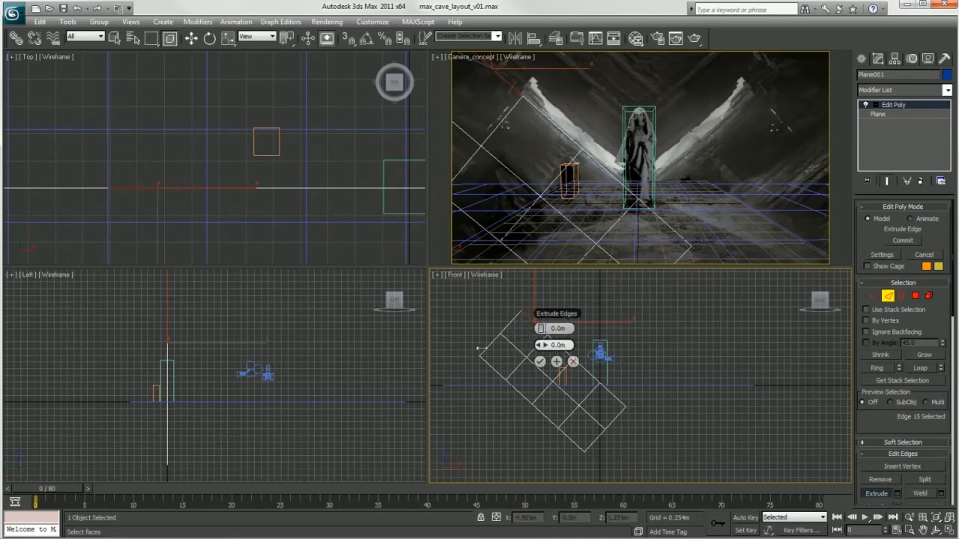
left_click_drag(542, 329, 500, 341)
left_click(191, 39)
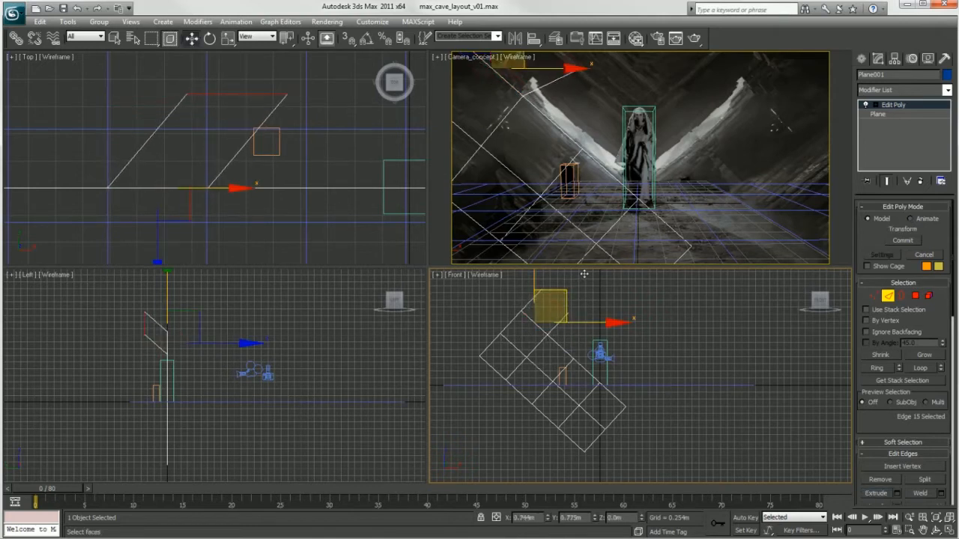
Move the extruded edge in the Left view until it lies flush with the plane, then leave edge level.
left_click_drag(225, 325, 244, 323)
right_click(500, 343)
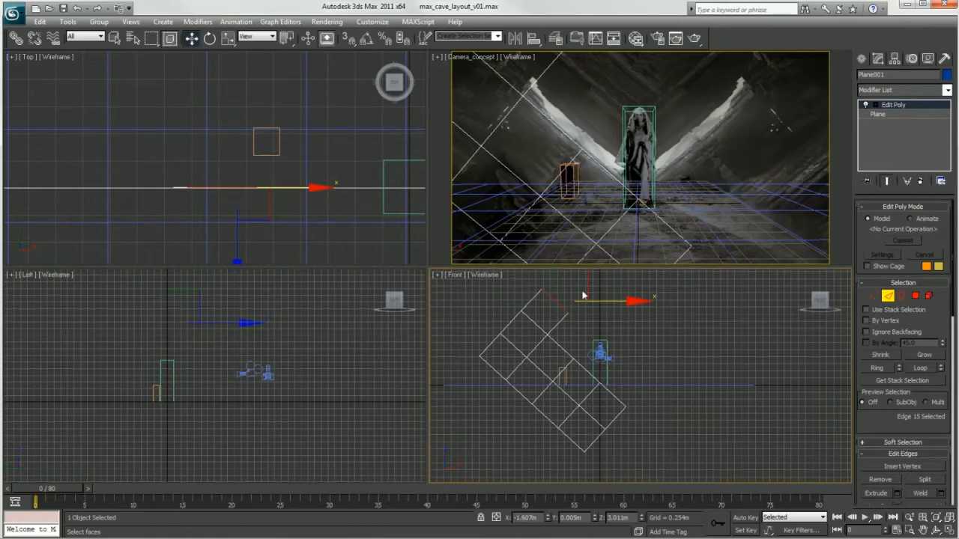
left_click_drag(574, 302, 557, 307)
left_click_drag(598, 300, 594, 306)
left_click(658, 326)
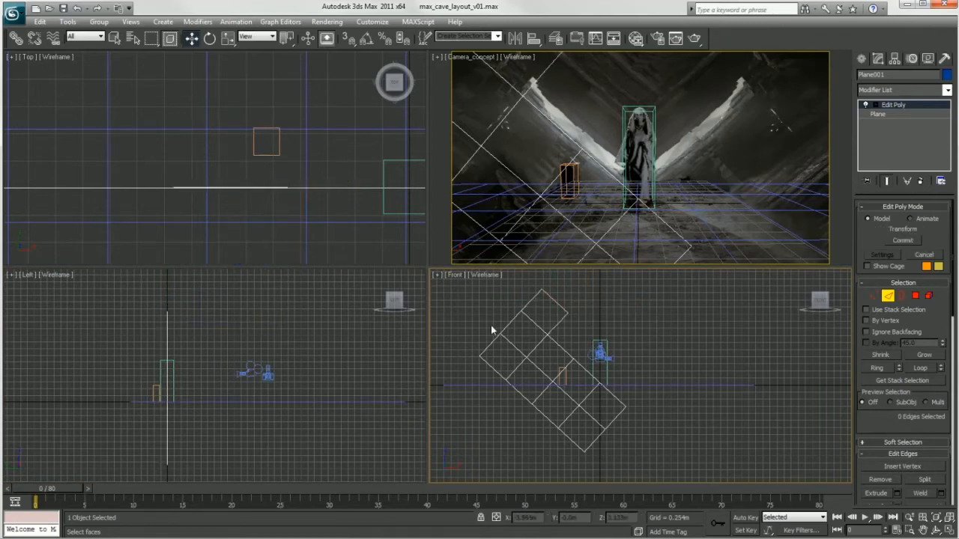
left_click(887, 297)
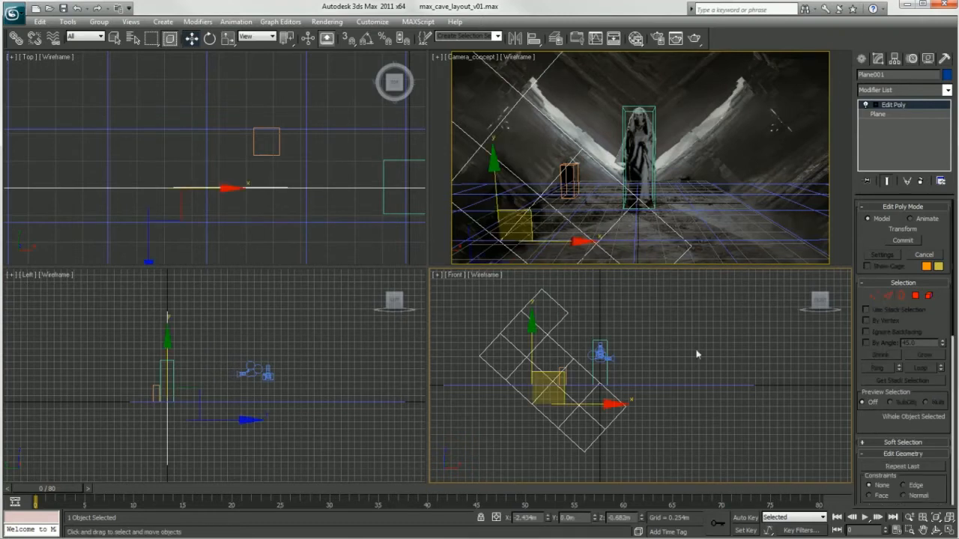
left_click(947, 90)
left_click_drag(947, 115, 948, 307)
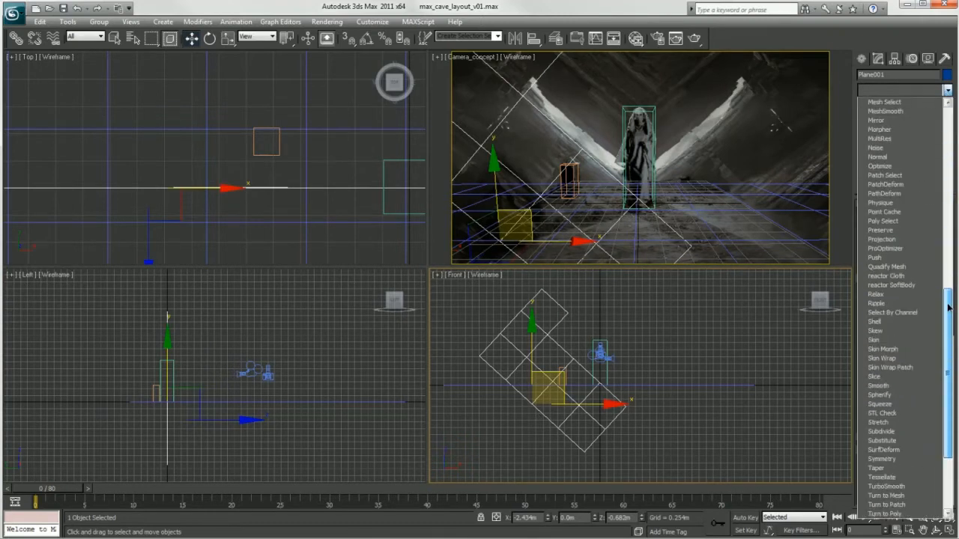
left_click_drag(950, 410, 947, 440)
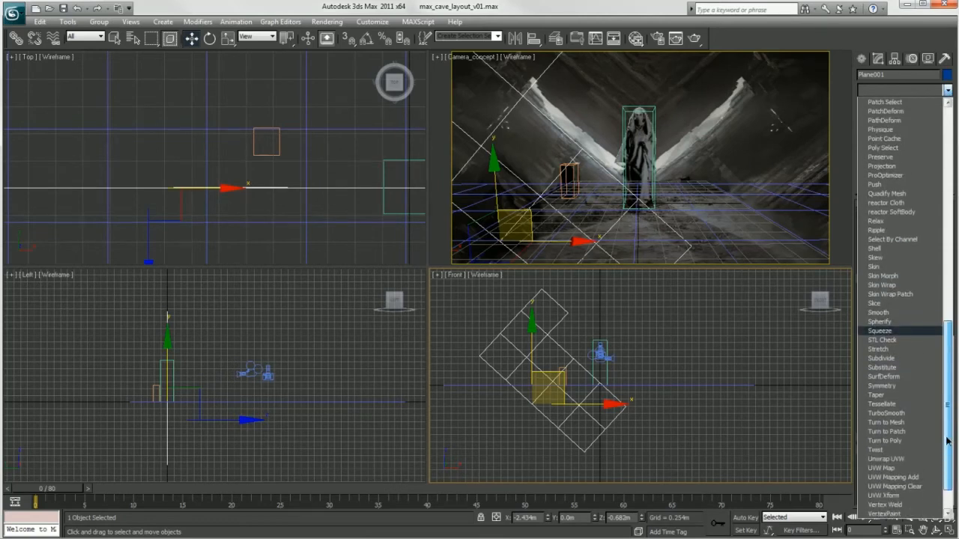
left_click(662, 337)
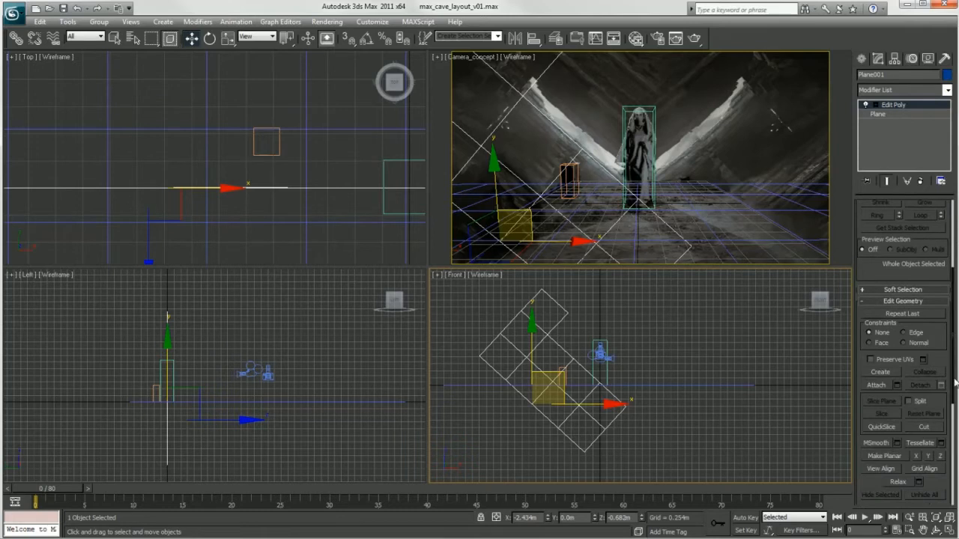
Apply one MSmooth subdivision to the whole plane mesh.
left_click_drag(953, 382, 953, 421)
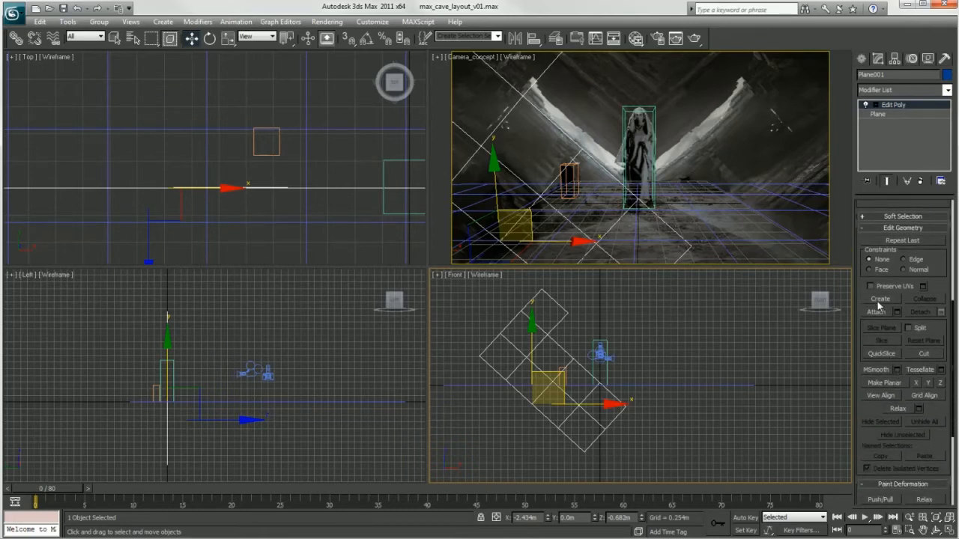
mouse_move(954, 403)
left_mouse_down()
mouse_move(953, 454)
mouse_move(949, 381)
left_mouse_up()
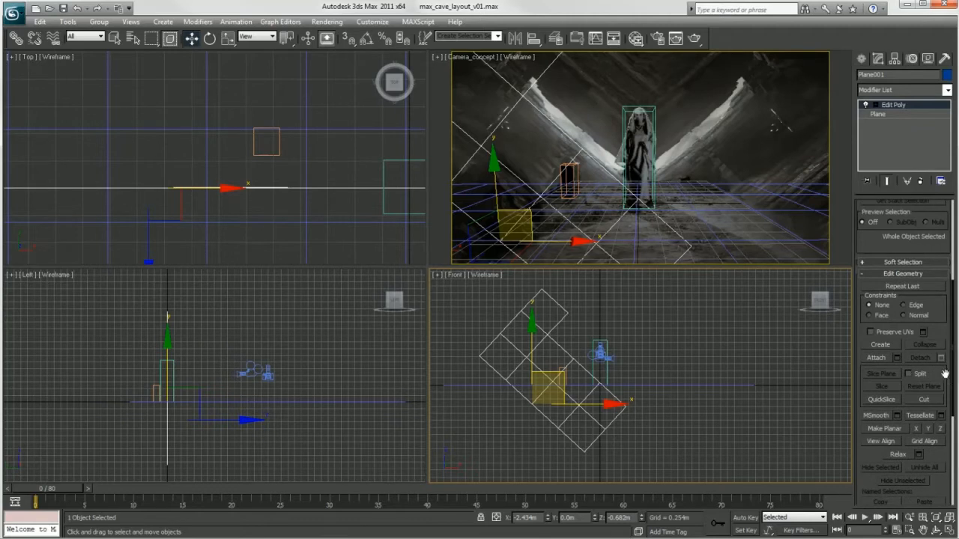
scroll(945, 370, "up", 3)
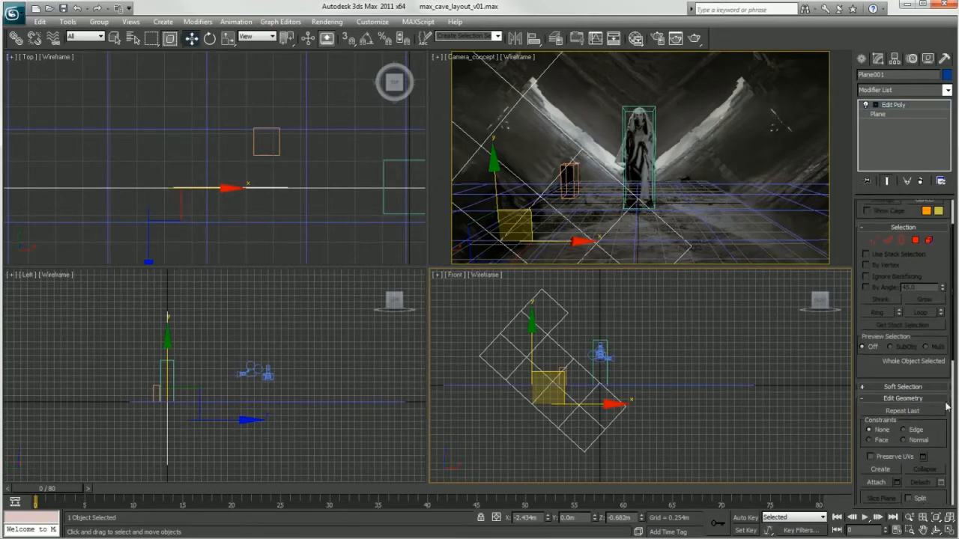
left_click_drag(954, 337, 957, 408)
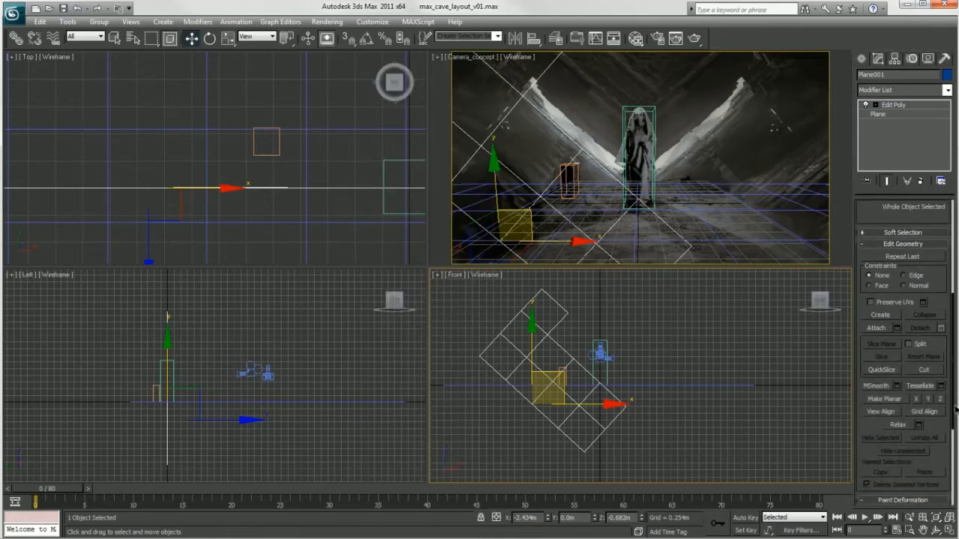
left_click(876, 386)
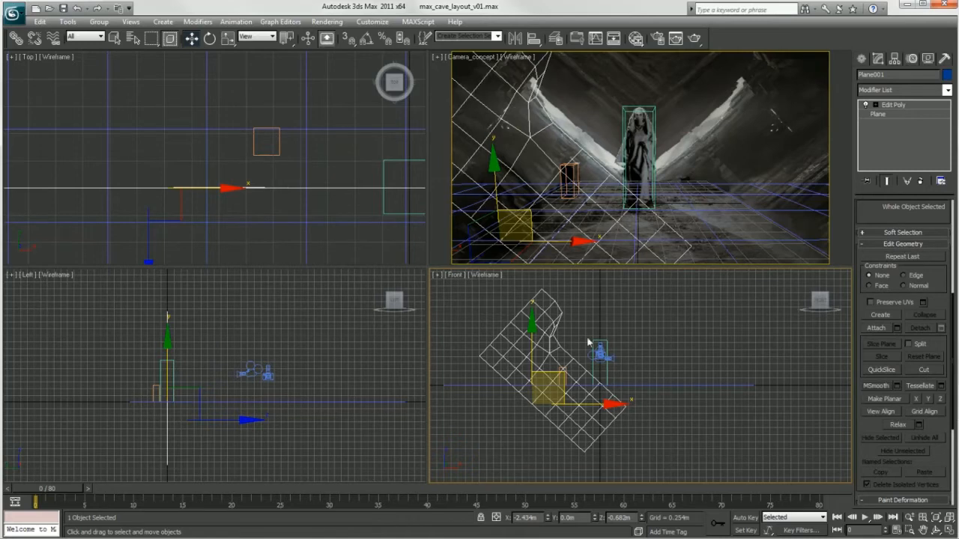
scroll(592, 341, "up", 5)
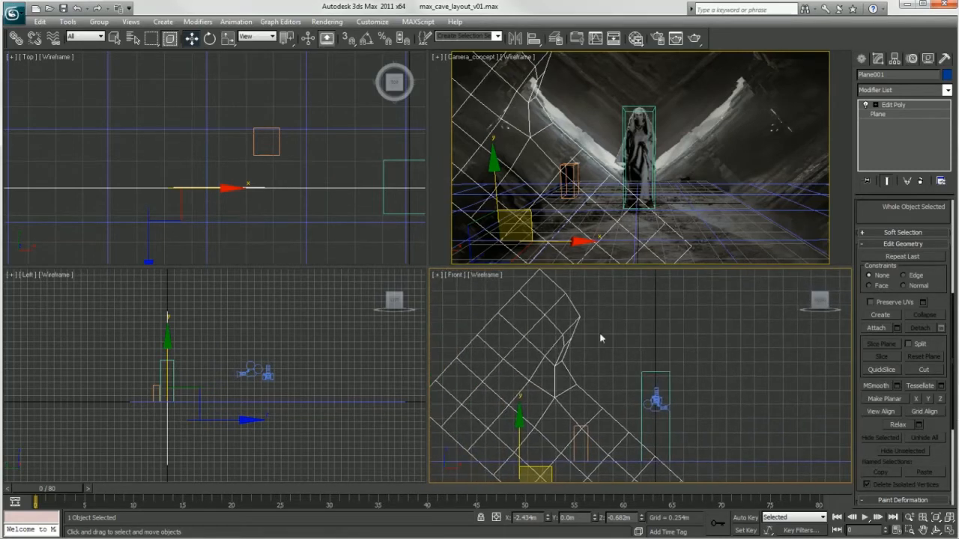
key("Delete")
key("ctrl+z")
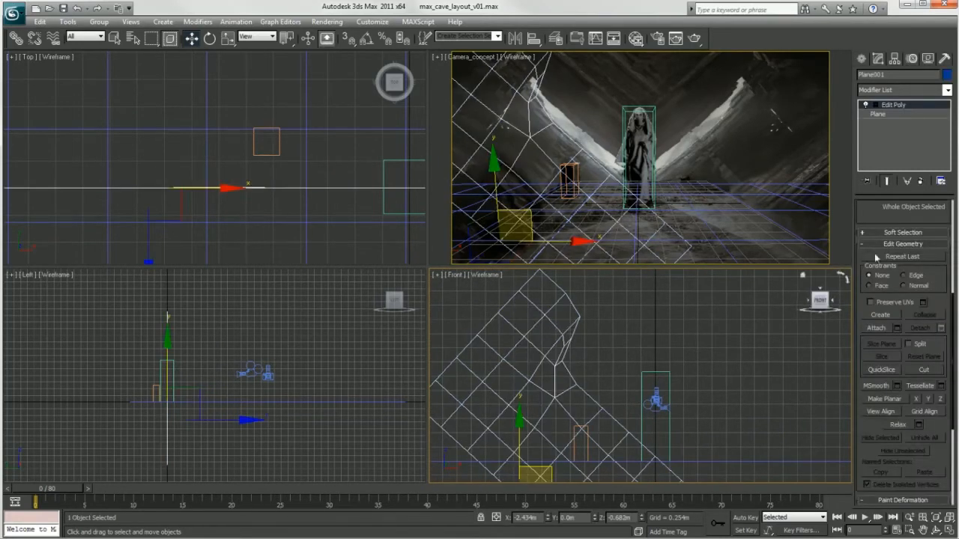
left_click_drag(956, 291, 953, 256)
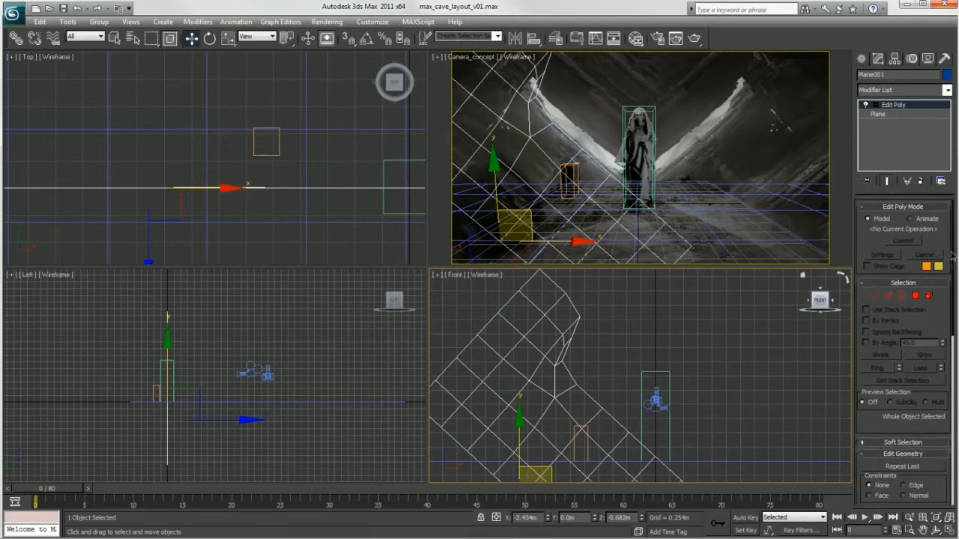
left_click(876, 296)
left_click(561, 360)
left_click_drag(591, 331, 592, 358)
Delete the narrow, distorted polygons at the inner corner between the extruded part and the plane.
left_click(914, 296)
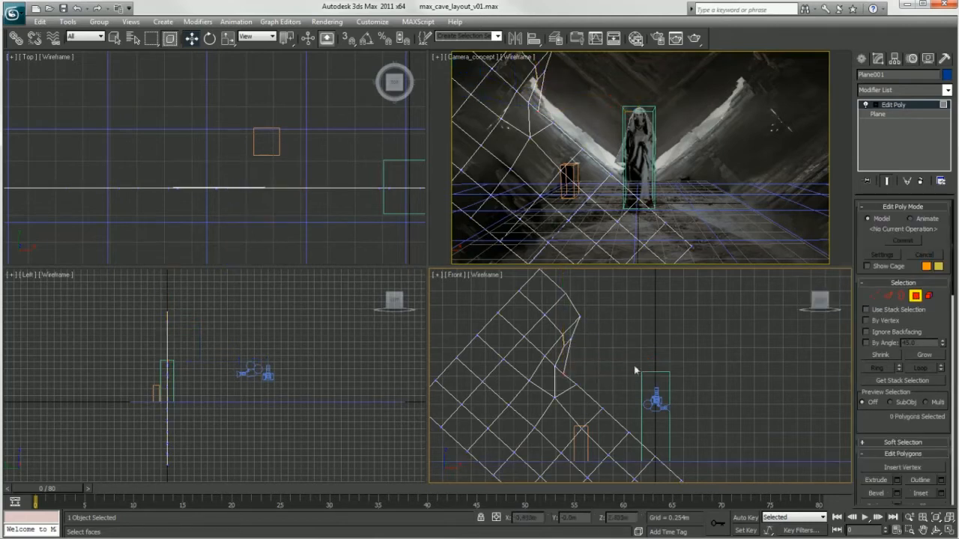
left_click(561, 356)
left_click(595, 383)
left_click(552, 354)
left_click(570, 332)
key("Delete")
left_click(556, 354)
key("Delete")
Weld the three vertices at the inner corner between the extruded part and the plane, using a threshold of about 2.699 m.
left_click(874, 295)
left_click(563, 373)
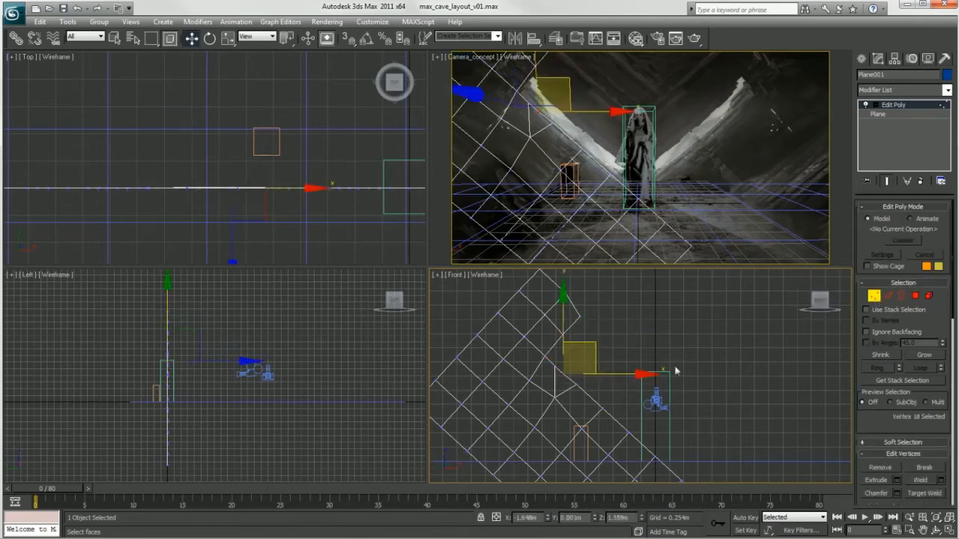
left_click_drag(555, 365, 591, 400)
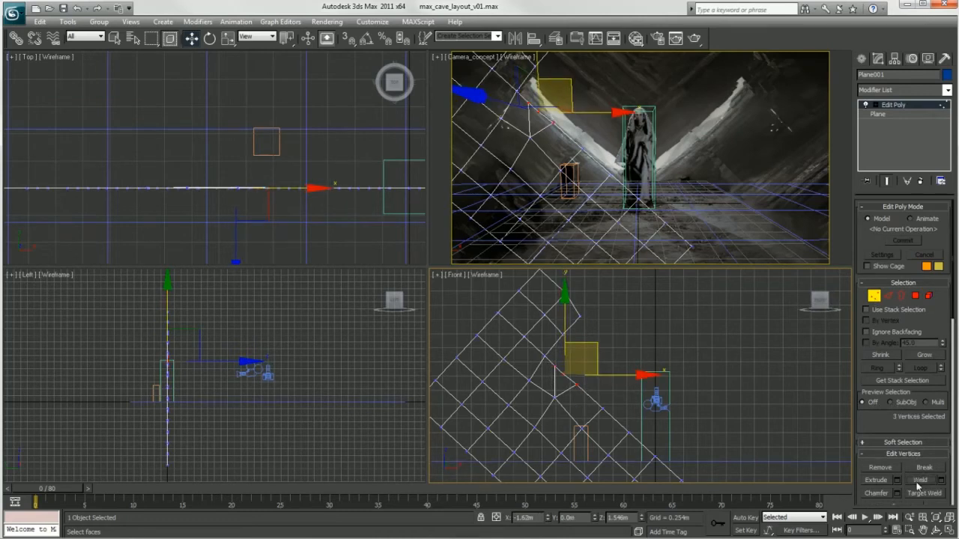
left_click(942, 480)
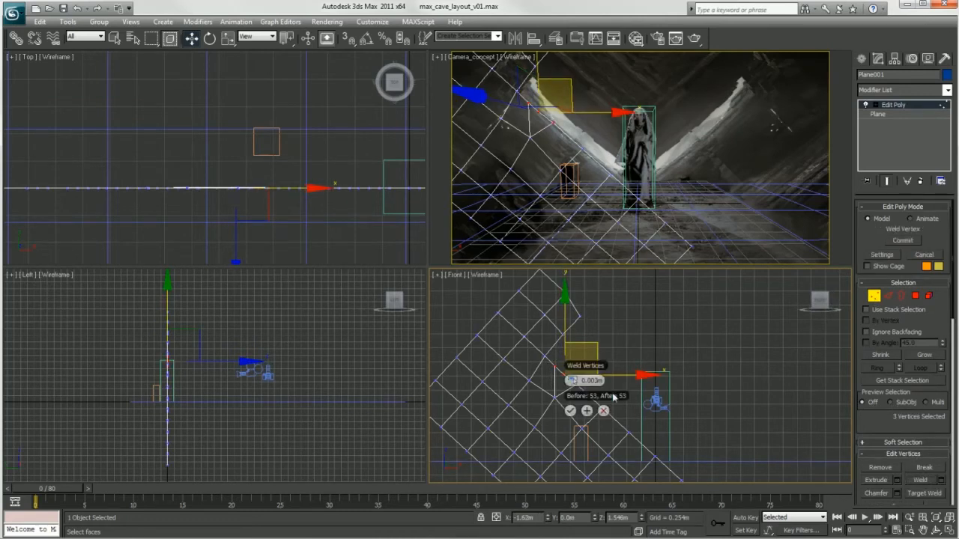
left_click_drag(575, 382, 724, 388)
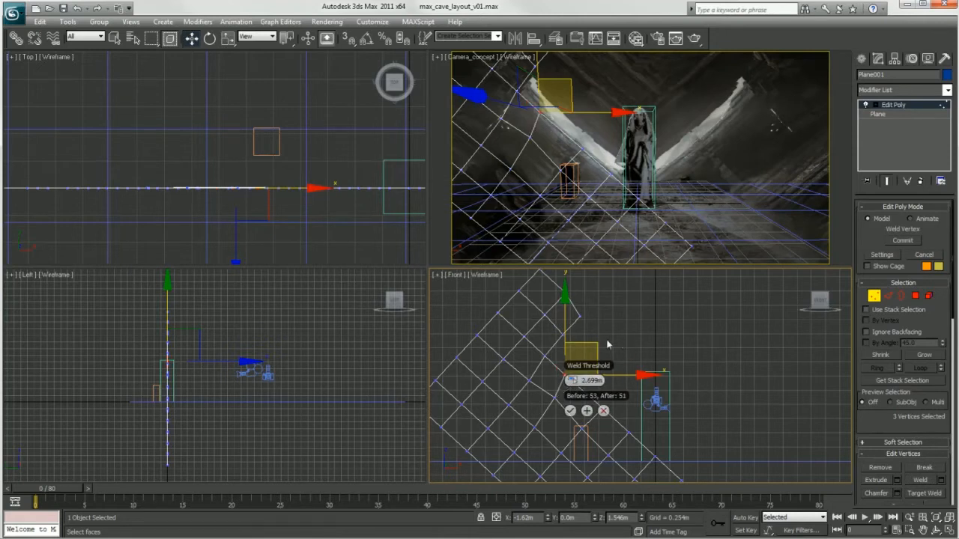
left_click_drag(587, 344, 598, 349)
Move the outer corner vertex of the upper extruded part slightly outward to square off its last polygon.
left_click(553, 399)
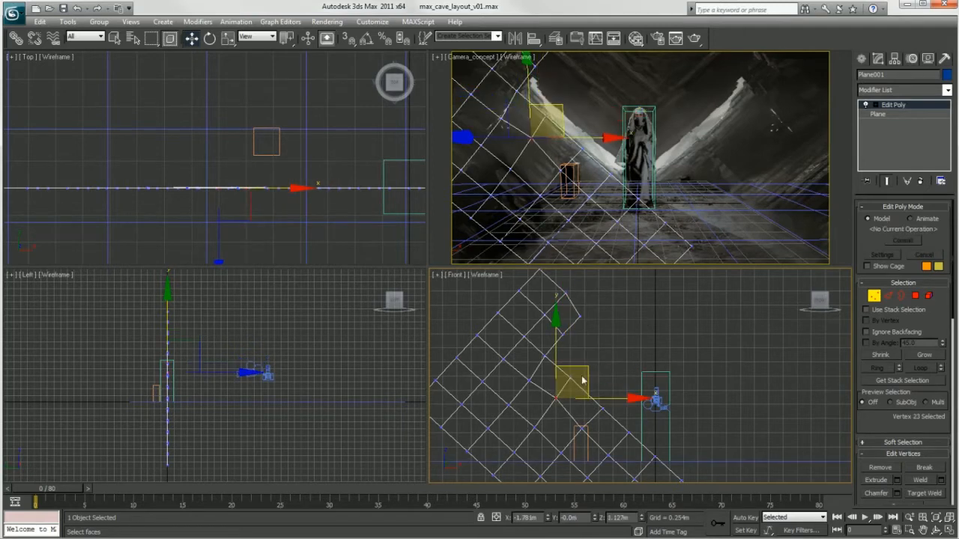
left_click(580, 317)
left_click_drag(611, 285, 615, 280)
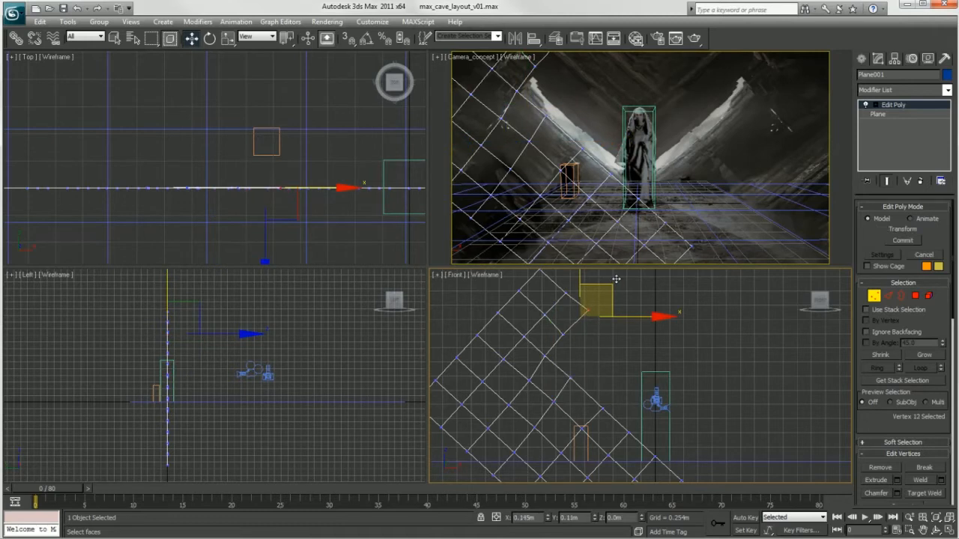
left_click(604, 367)
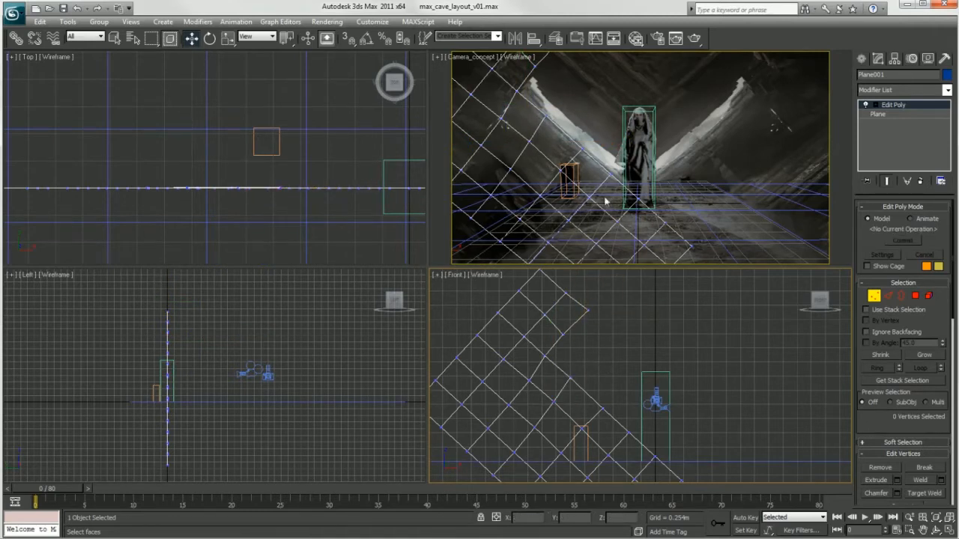
Delete the outermost corner polygon at the plane's lower end in the Front view.
middle_click_drag(621, 380, 597, 278)
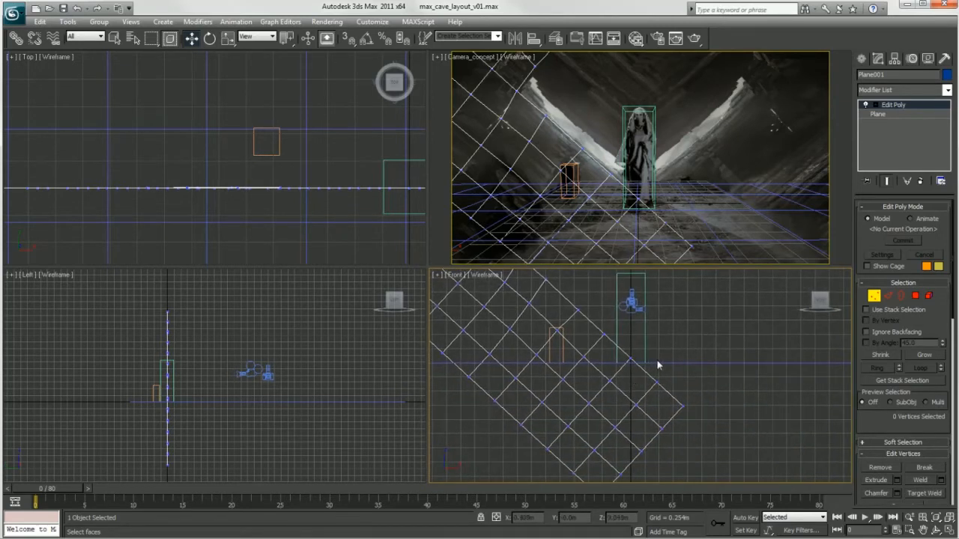
left_click_drag(625, 371, 713, 442)
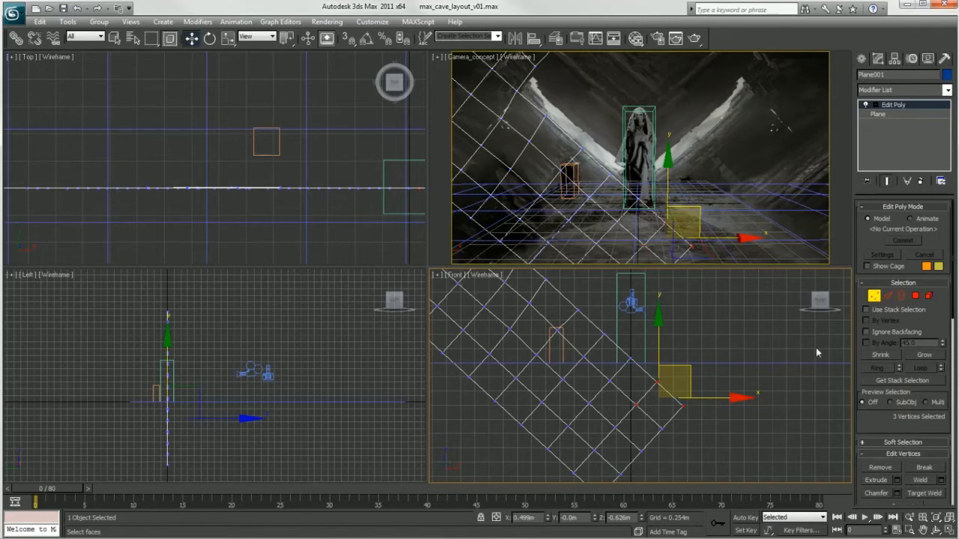
left_click(915, 295)
left_click(659, 408)
key("Delete")
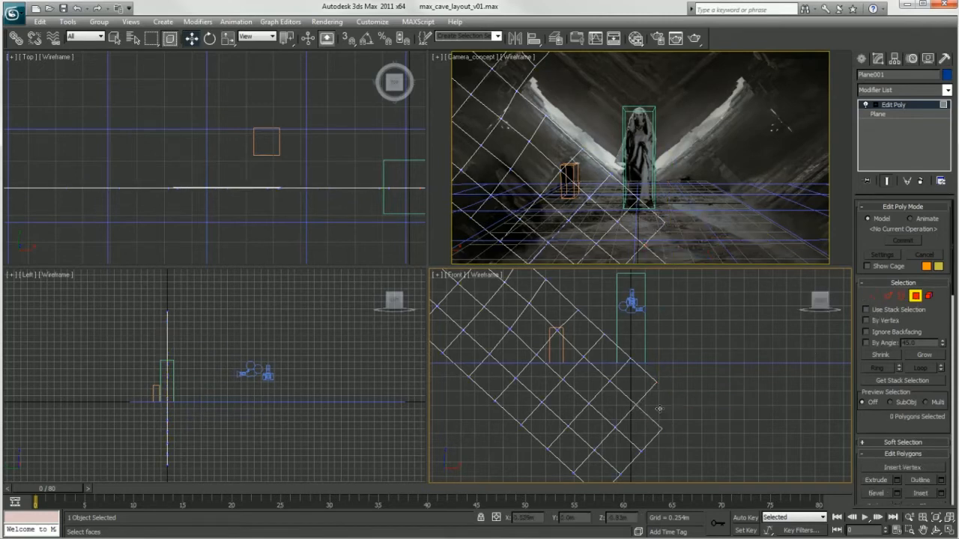
Move the end vertices at the plane's lower edge onto the vertical centre line in the Front view.
left_click(875, 296)
left_click_drag(673, 346, 649, 442)
left_click_drag(695, 374, 651, 463)
left_click_drag(669, 399, 660, 420)
middle_click_drag(692, 337, 694, 441)
Extrude the end edge of the upper part with Extrude Edges at a height of -2.963 m.
left_click(888, 295)
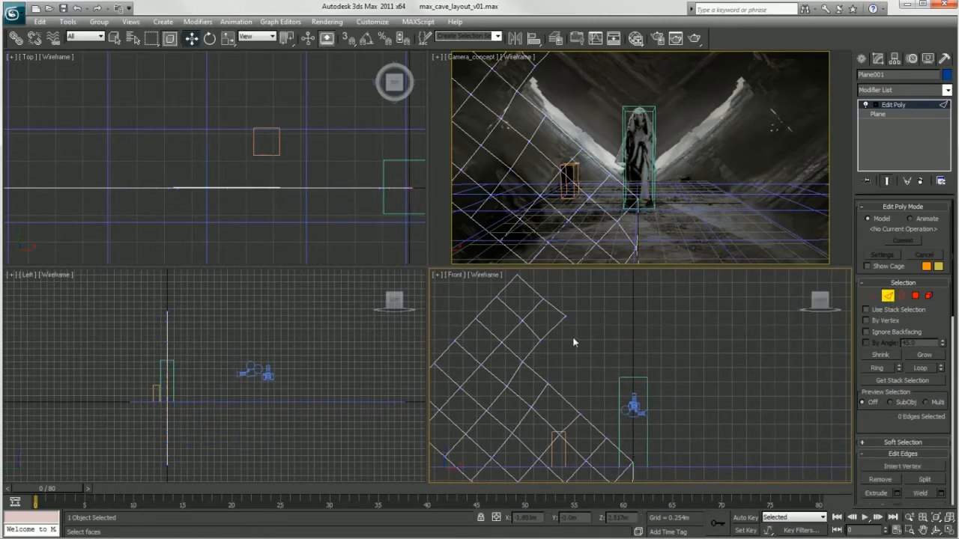
left_click(555, 330)
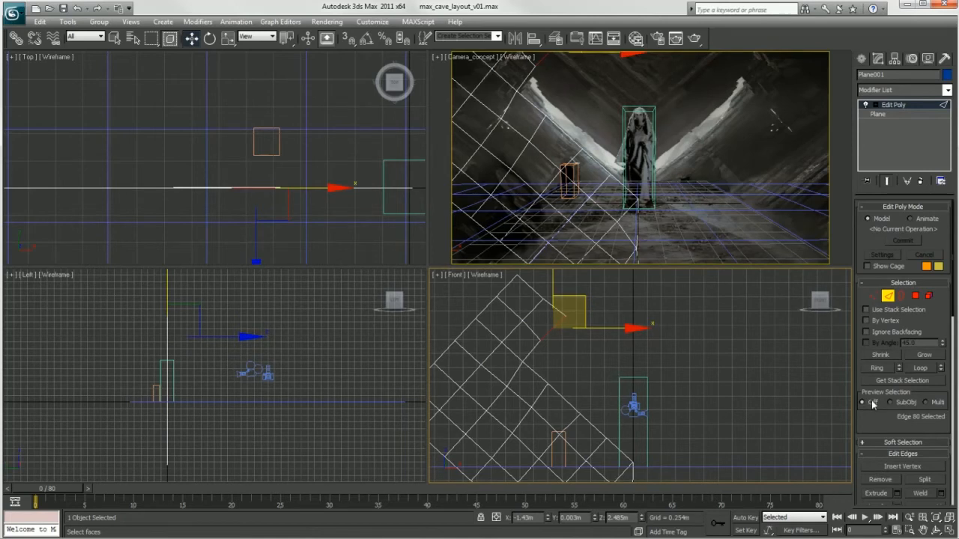
left_click_drag(953, 297, 953, 362)
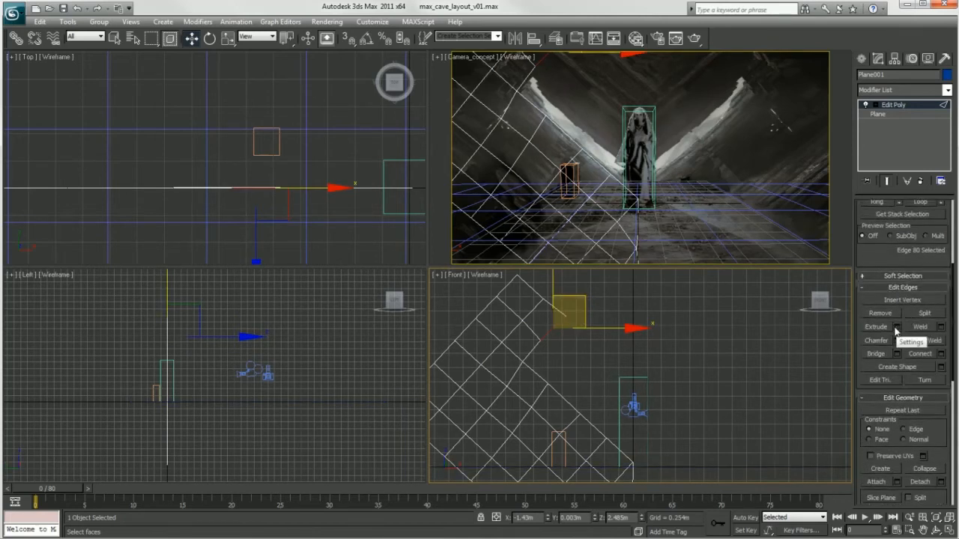
left_click(896, 327)
left_click_drag(564, 334, 328, 228)
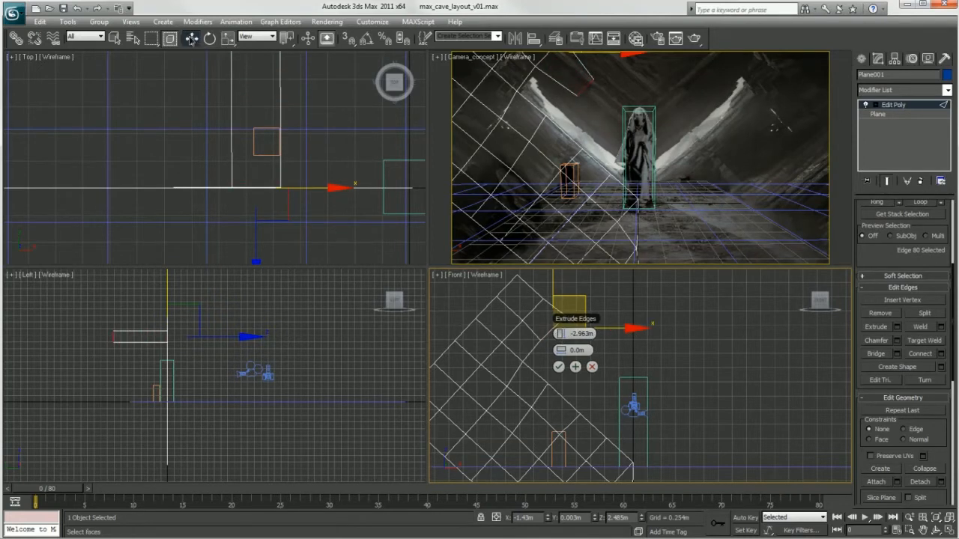
Lock the selection and move the extruded edge down the slope to the central figure box, bringing it roughly flush with the plane.
left_click(106, 305)
left_click(121, 333)
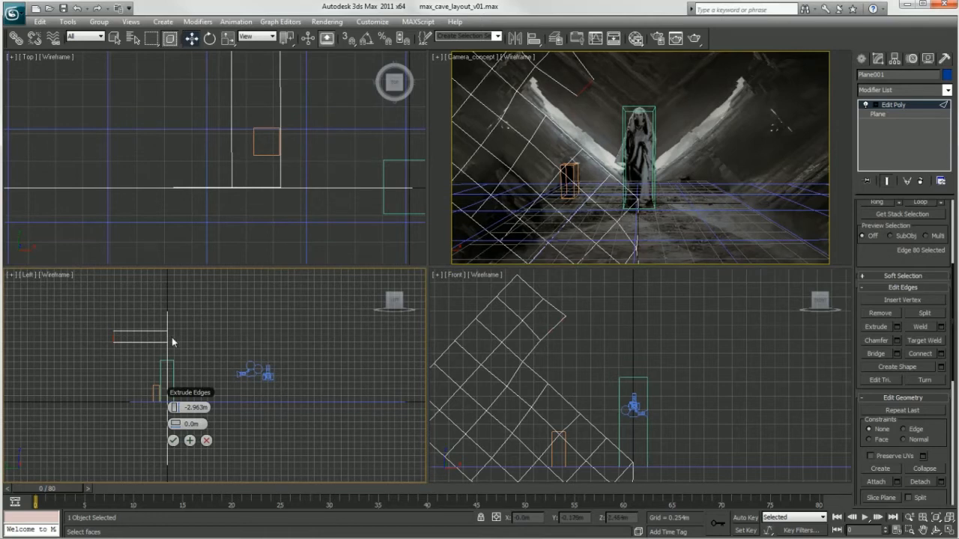
key("space")
left_click_drag(118, 337, 147, 344)
right_click(536, 298)
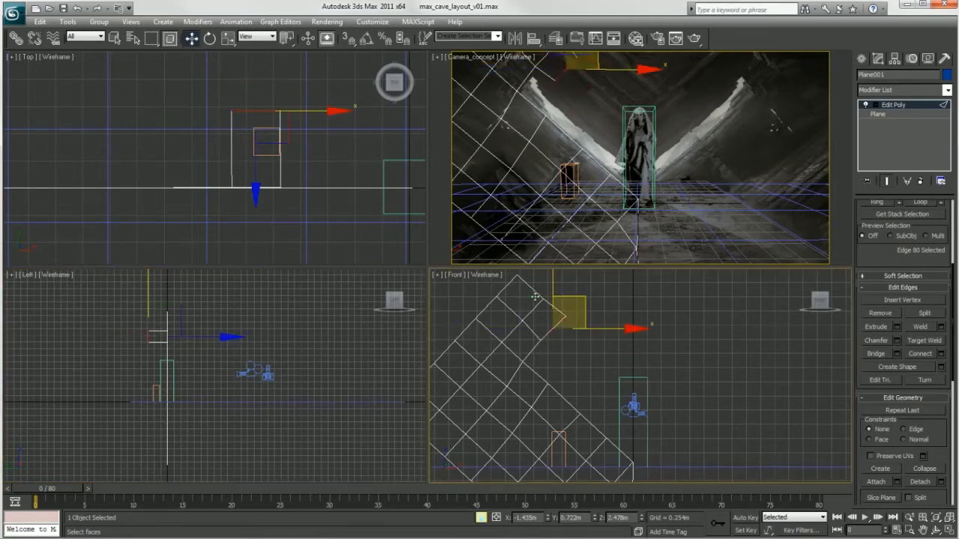
left_click_drag(584, 302, 701, 397)
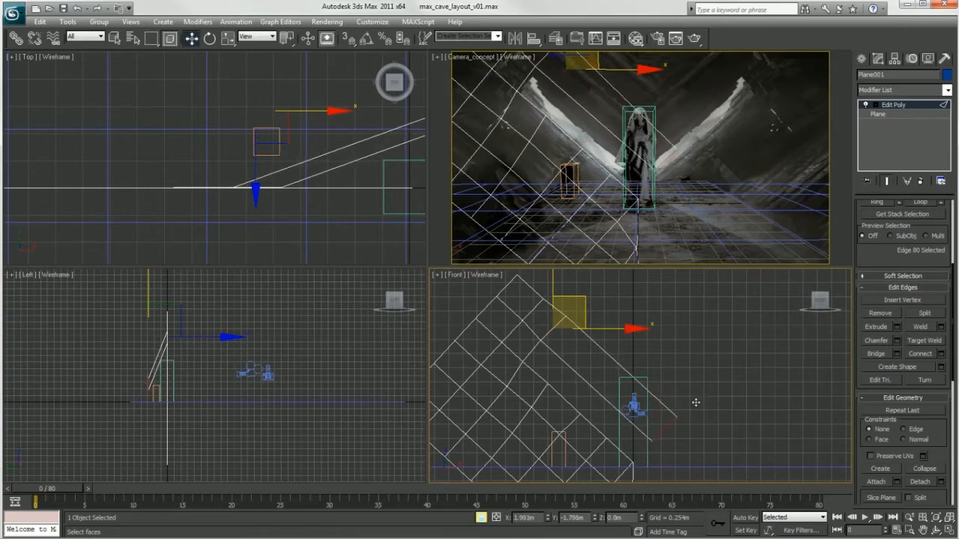
right_click(199, 351)
left_click_drag(231, 385, 249, 384)
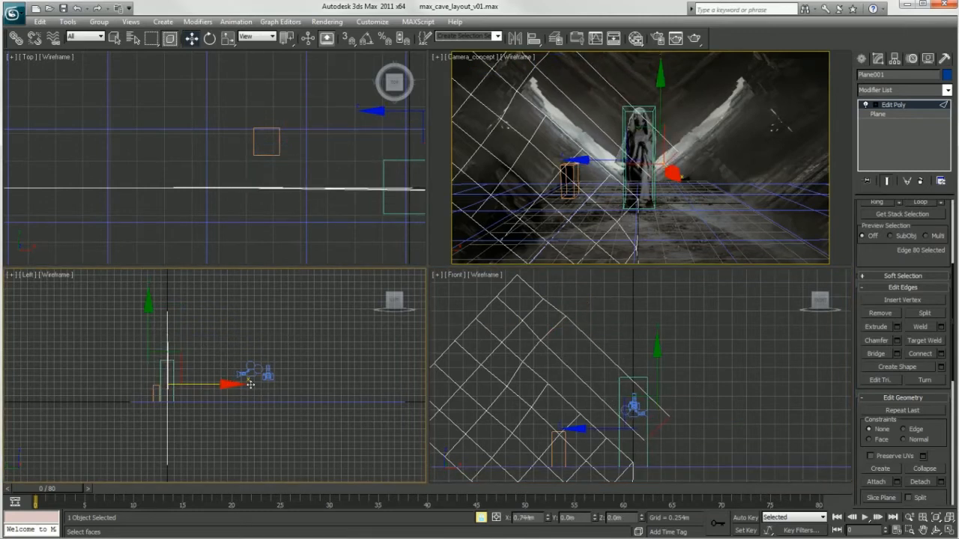
right_click(678, 405)
left_click_drag(681, 404, 718, 375)
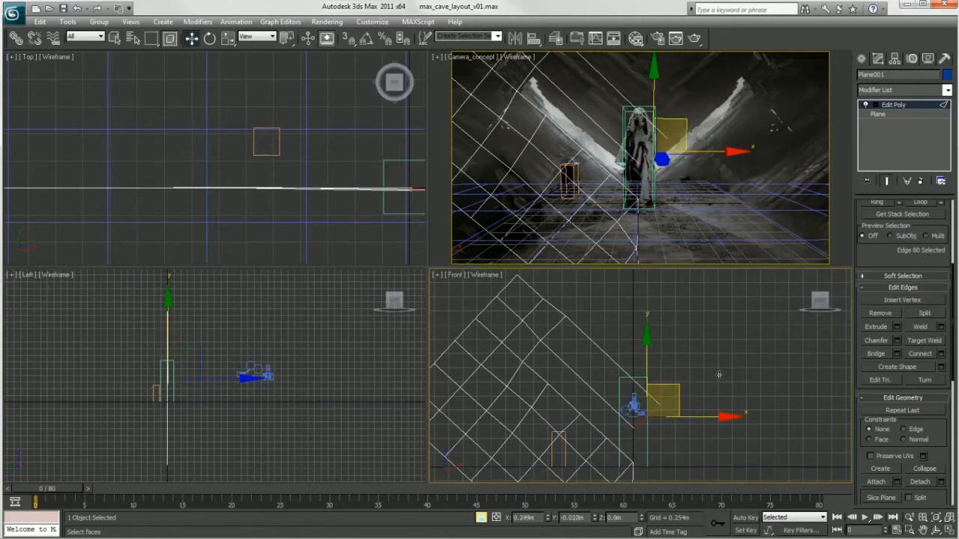
Unlock the selection and move the extended strip's outer end vertex onto the vertical centre line.
left_click(954, 249)
left_click(879, 281)
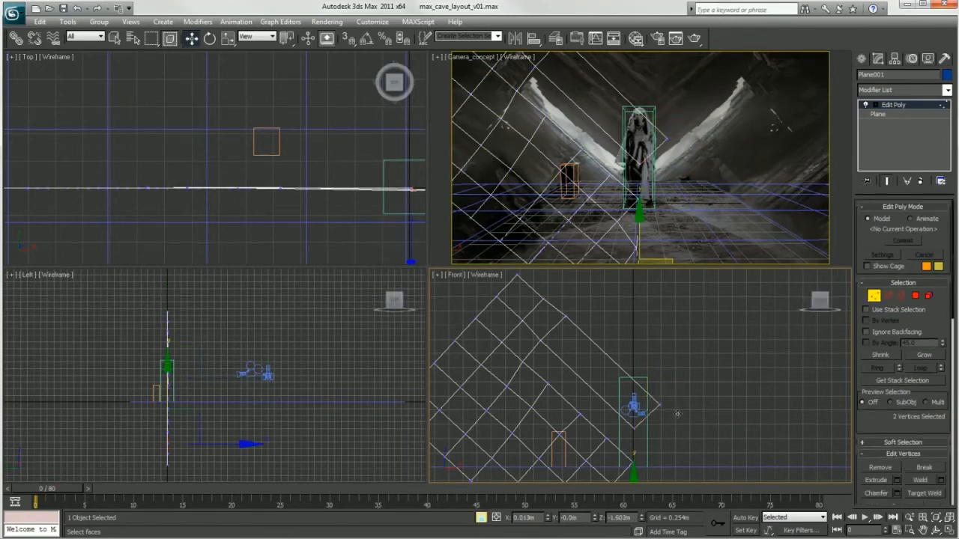
left_click_drag(661, 403, 672, 394)
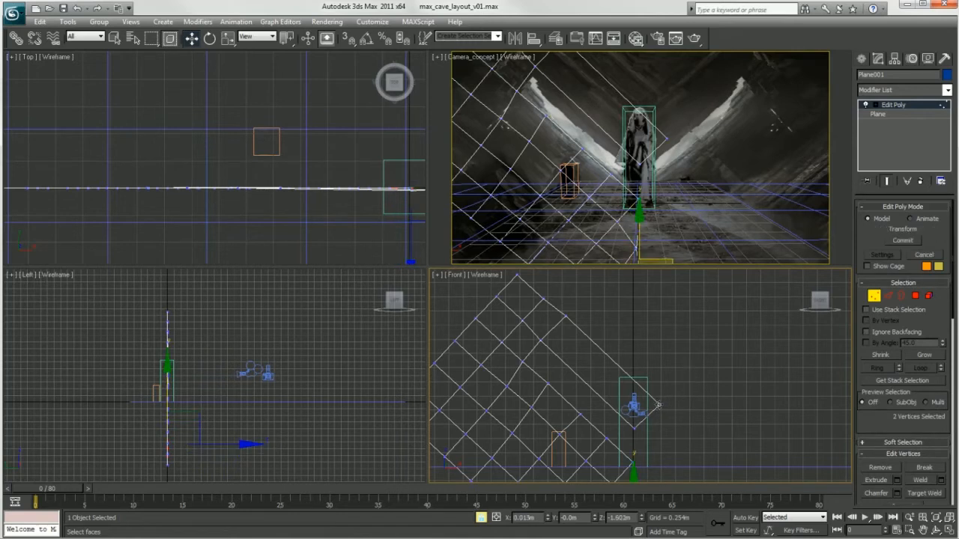
left_click(659, 405)
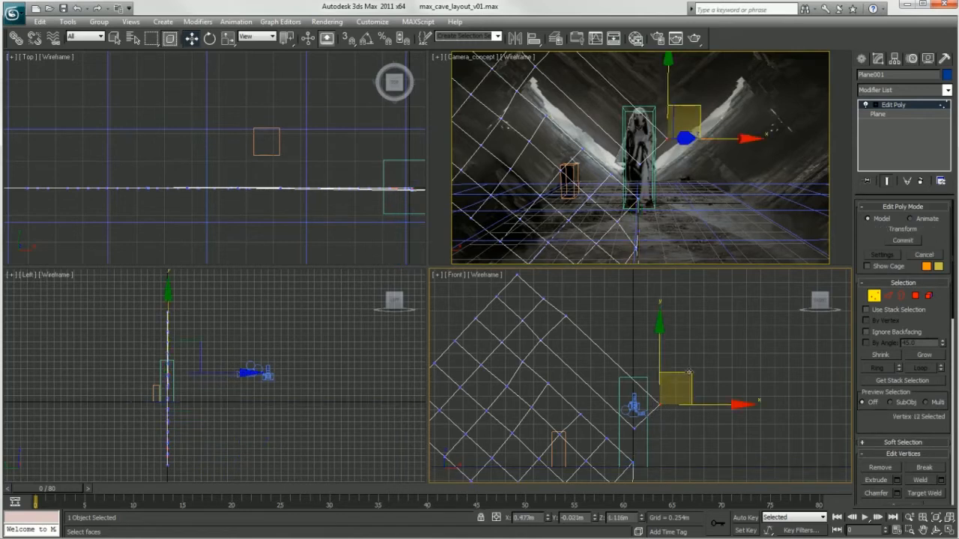
left_click_drag(665, 352, 643, 327)
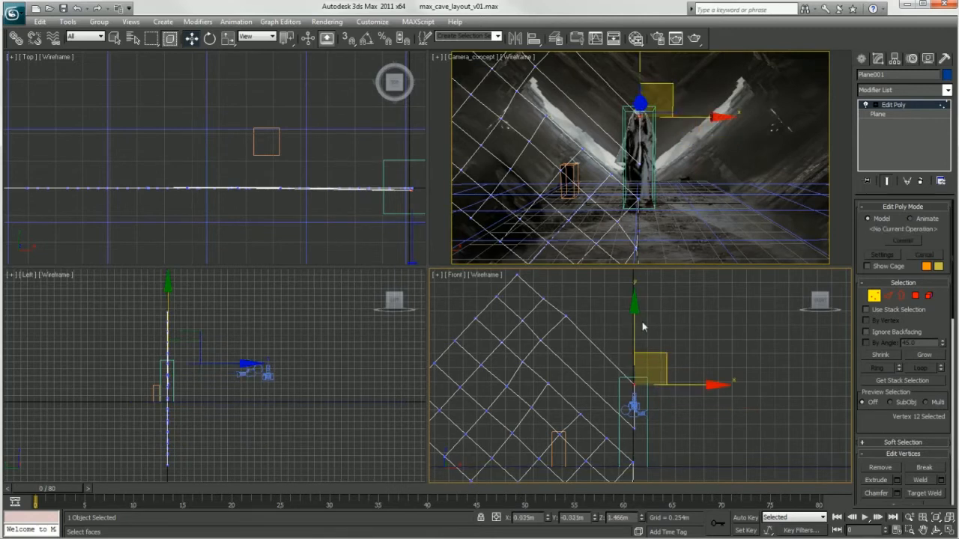
left_click(639, 331)
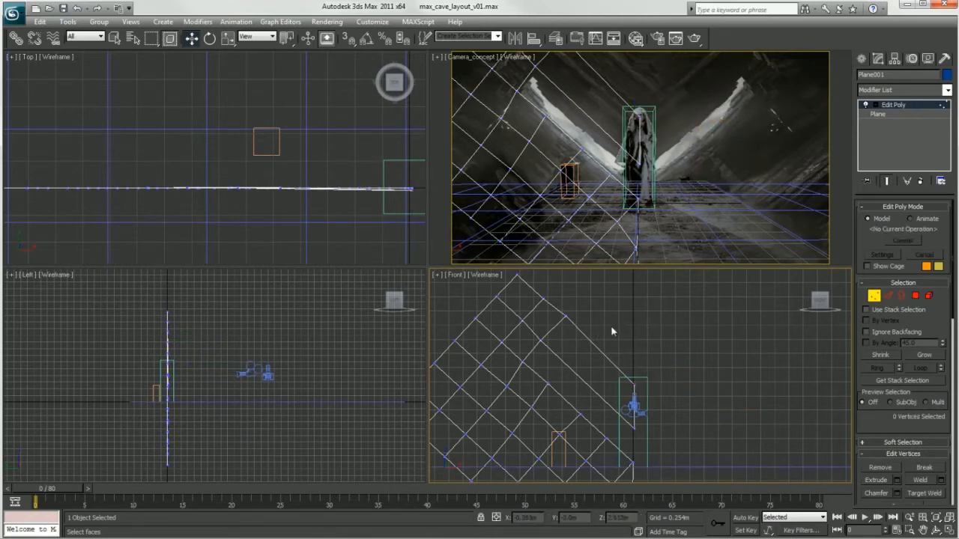
Try to split the two long edges of the extended strip polygon.
key("2")
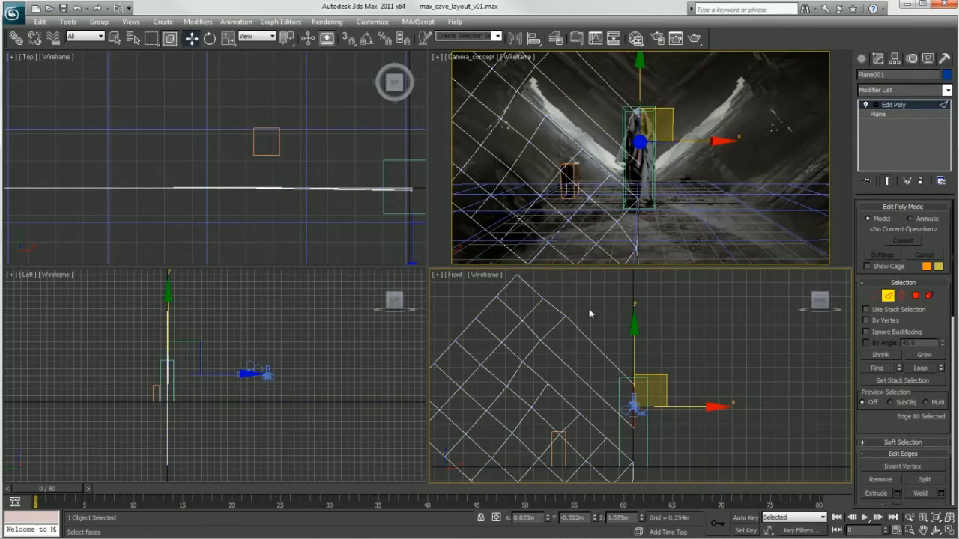
left_click(583, 334)
left_click(586, 339)
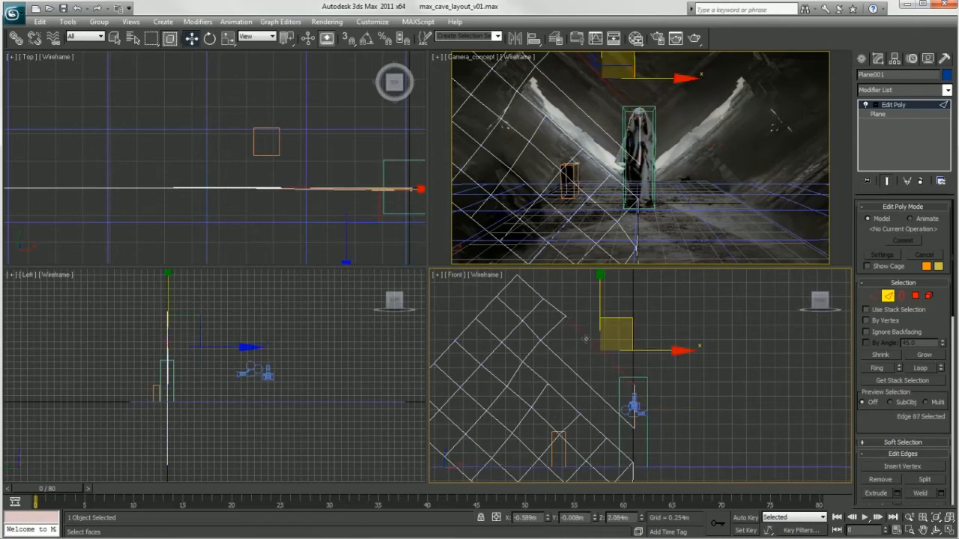
left_click(583, 381, "ctrl")
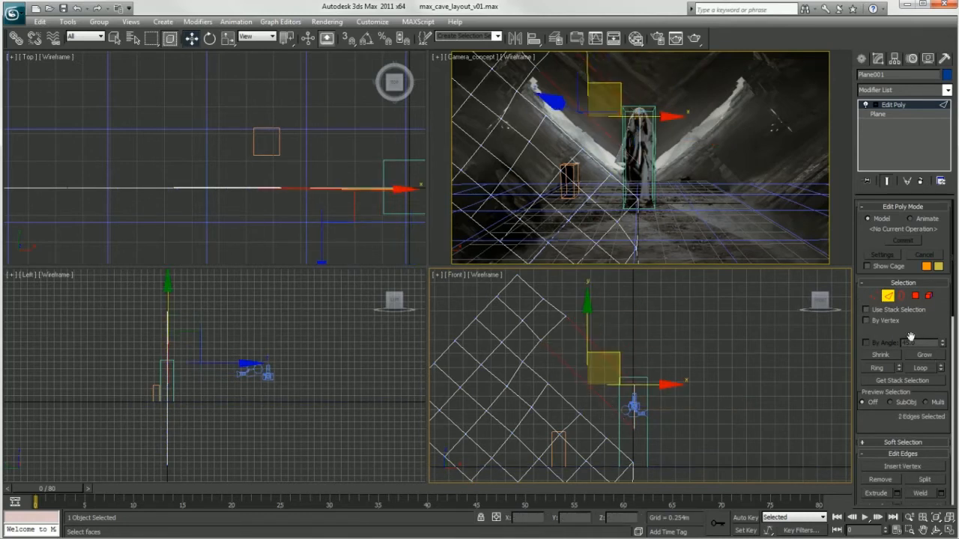
scroll(955, 291, "down", 2)
scroll(957, 291, "down", 3)
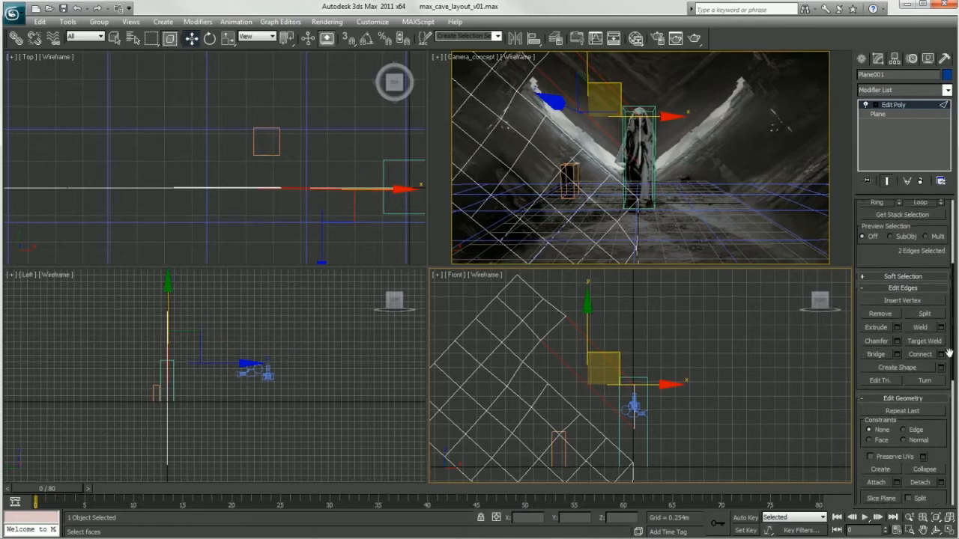
left_click(923, 315)
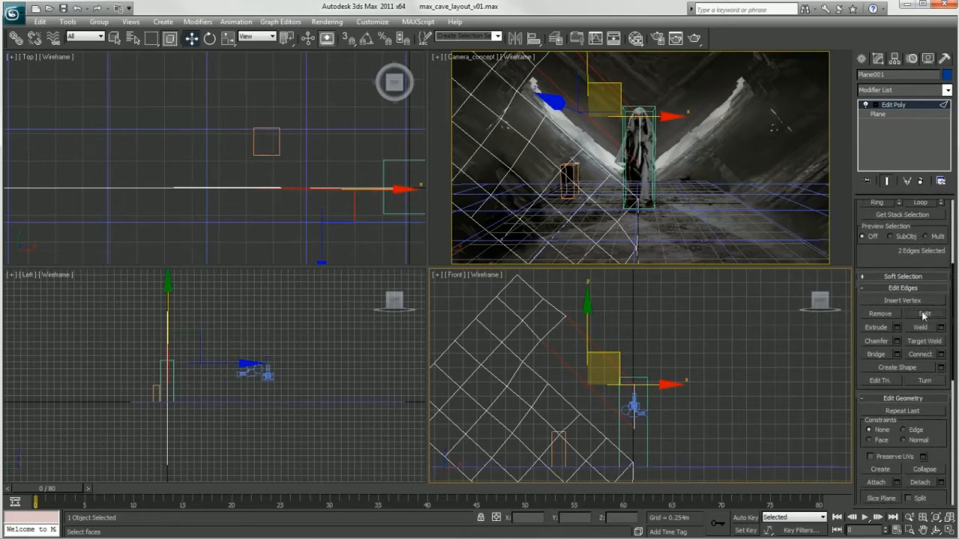
left_click_drag(589, 383, 600, 350)
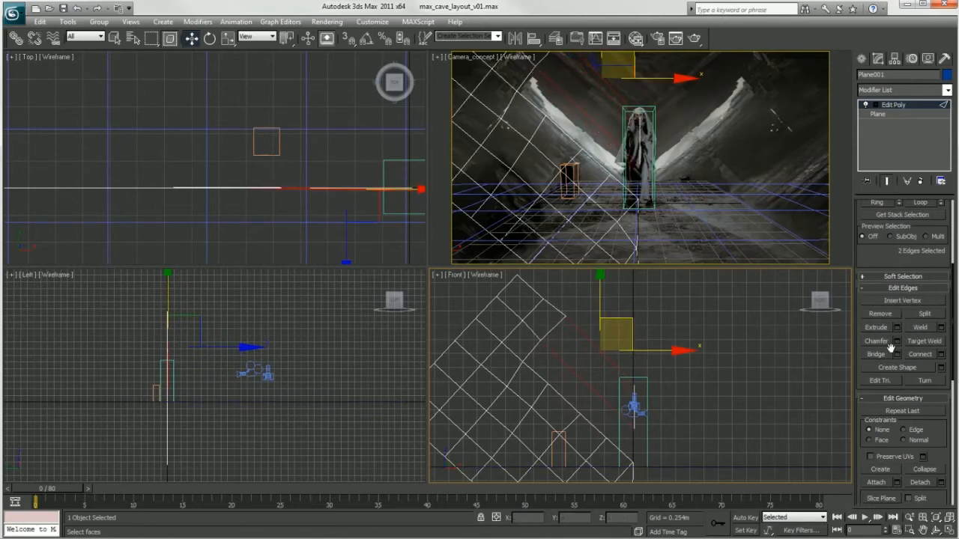
left_click(635, 373)
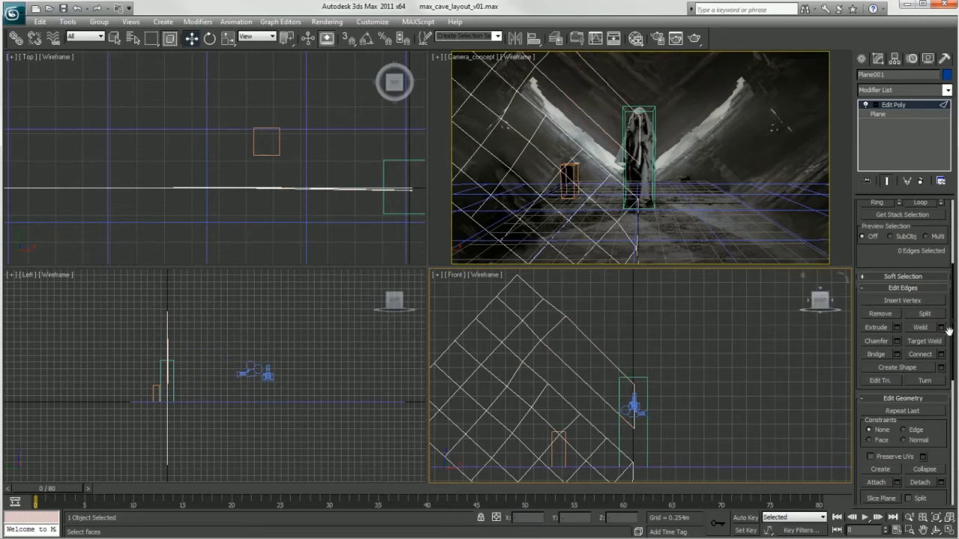
scroll(948, 330, "up", 5)
left_click(917, 254)
left_click(574, 359)
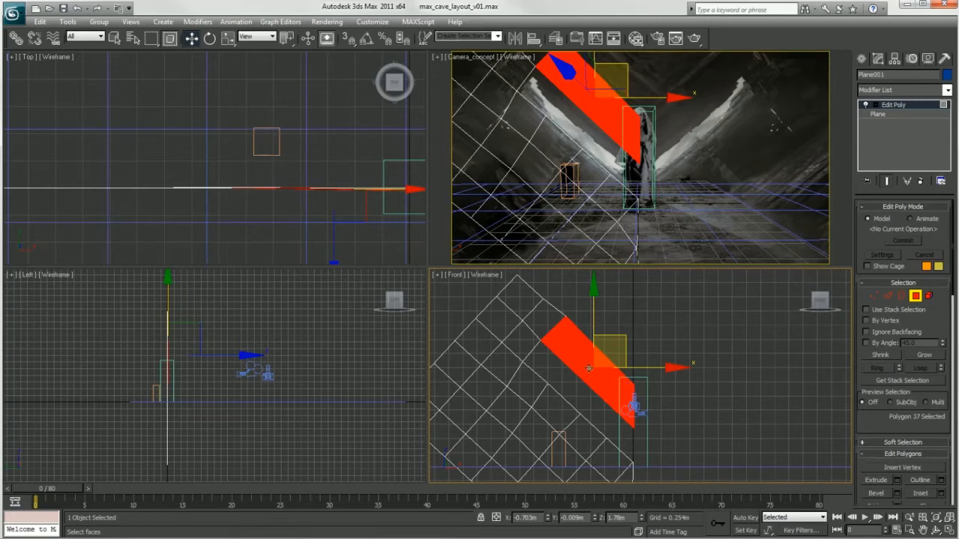
Extrude the three upper outer edges of the plane with Extrude Edges at a height of -2.963 m.
key("2")
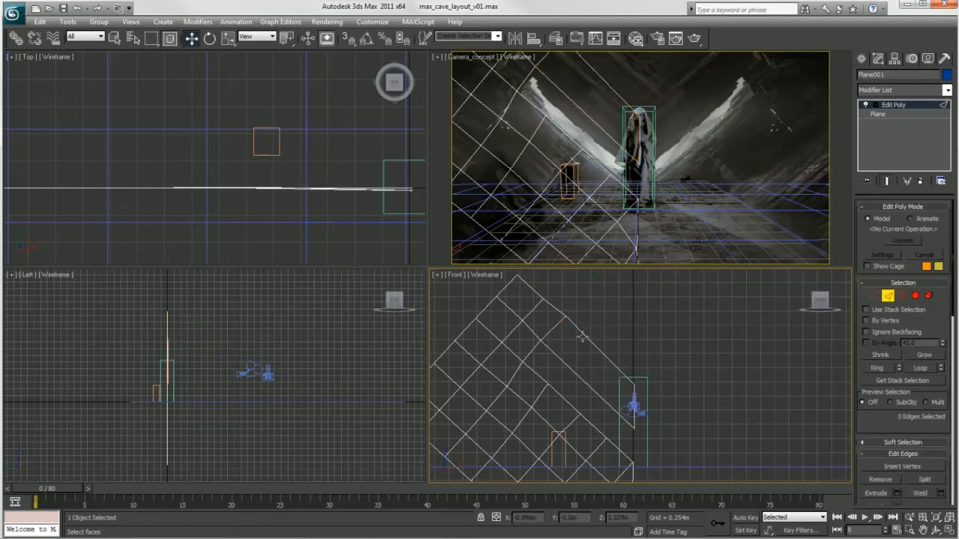
left_click(587, 337)
left_click(541, 300, "ctrl")
left_click(526, 287, "ctrl")
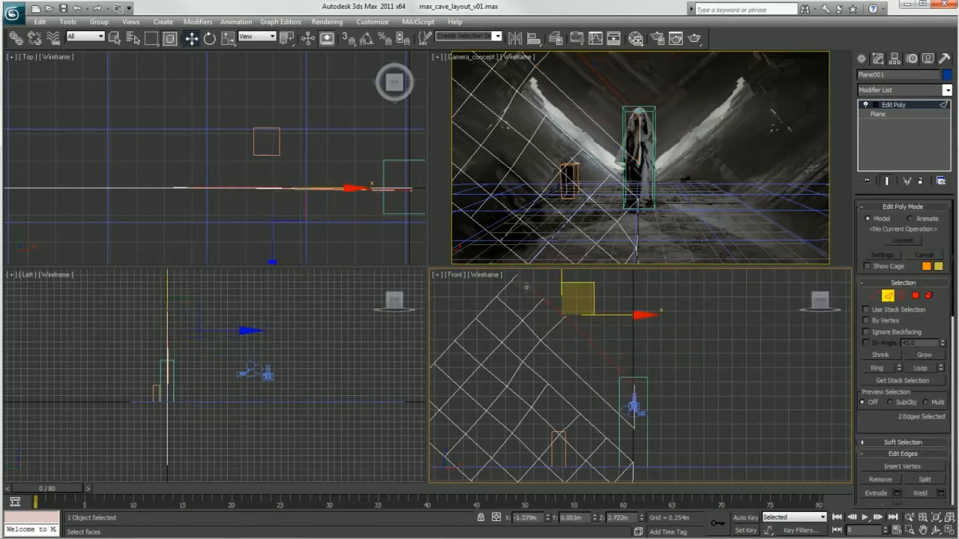
scroll(953, 311, "down", 5)
left_click(897, 363)
left_click_drag(567, 320, 573, 322)
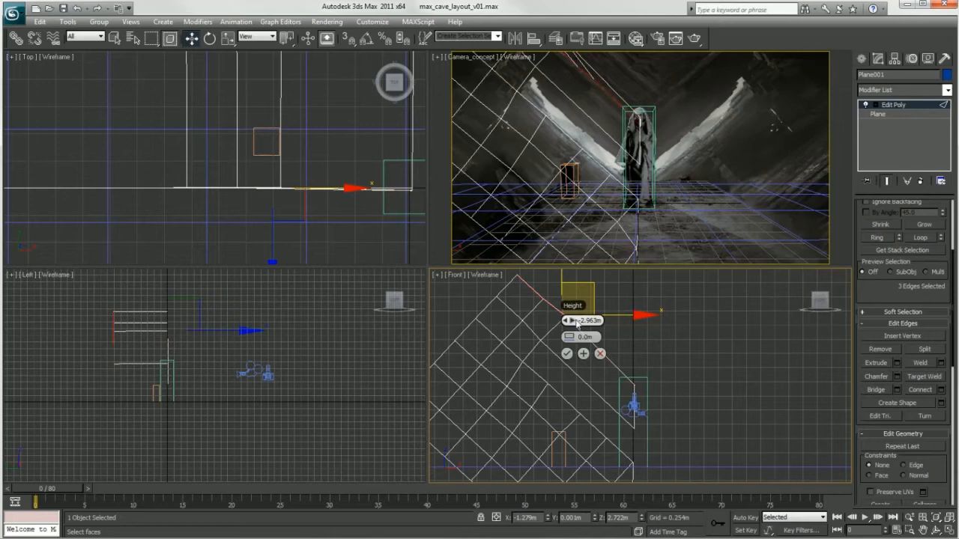
left_click(567, 353)
Move the extruded edges up and past the vertical centre line, and bring them back roughly flush with the plane in depth.
mouse_move(628, 238)
left_mouse_down()
mouse_move(626, 248)
mouse_move(632, 238)
left_mouse_up()
middle_click_drag(608, 285, 594, 338)
right_click(198, 335)
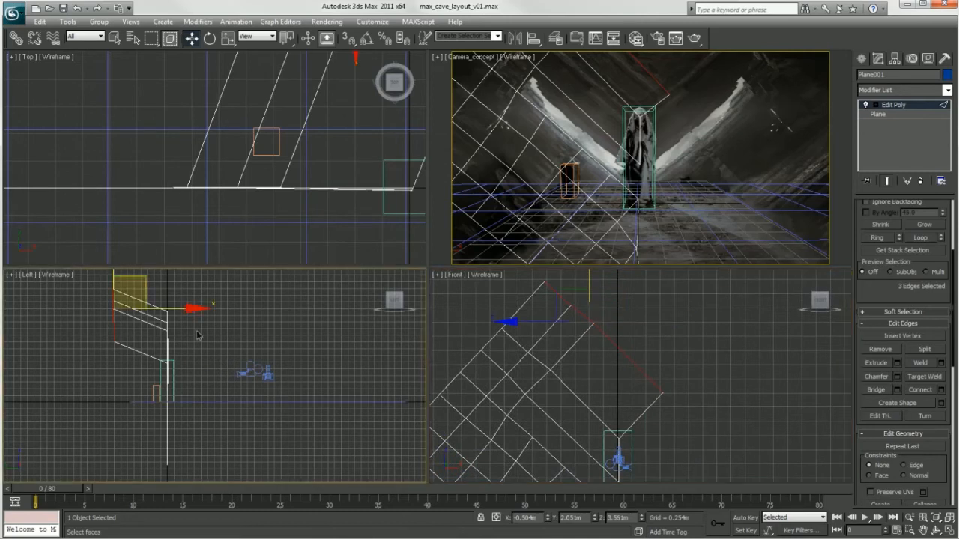
left_click_drag(190, 307, 246, 311)
middle_click_drag(664, 331, 661, 332)
left_click_drag(618, 294, 626, 283)
left_click(691, 385)
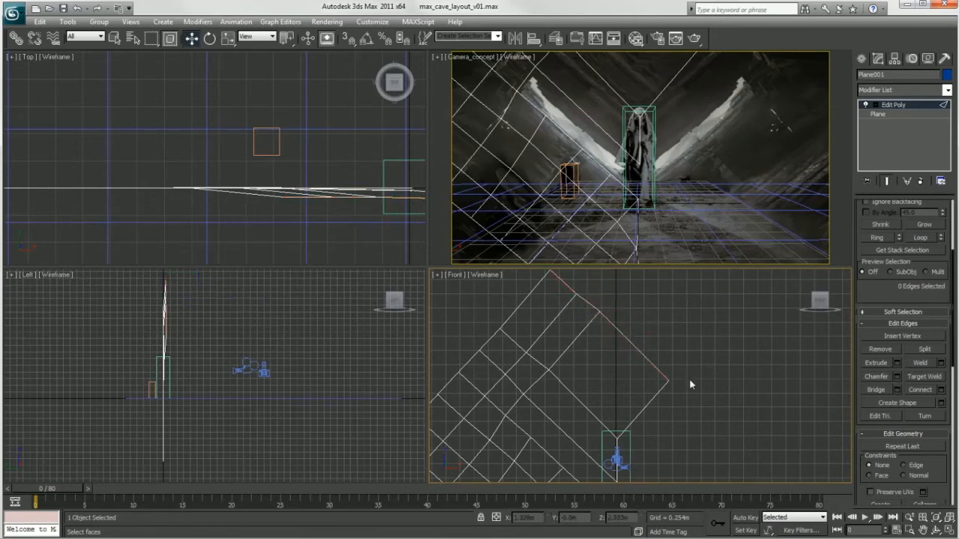
Cut new edges across the extended strip with the Cut tool, continuing the plane's existing grid lines.
scroll(953, 270, "up", 1)
middle_click_drag(682, 323, 711, 303)
scroll(687, 354, "down", 3)
middle_click_drag(610, 350, 602, 312)
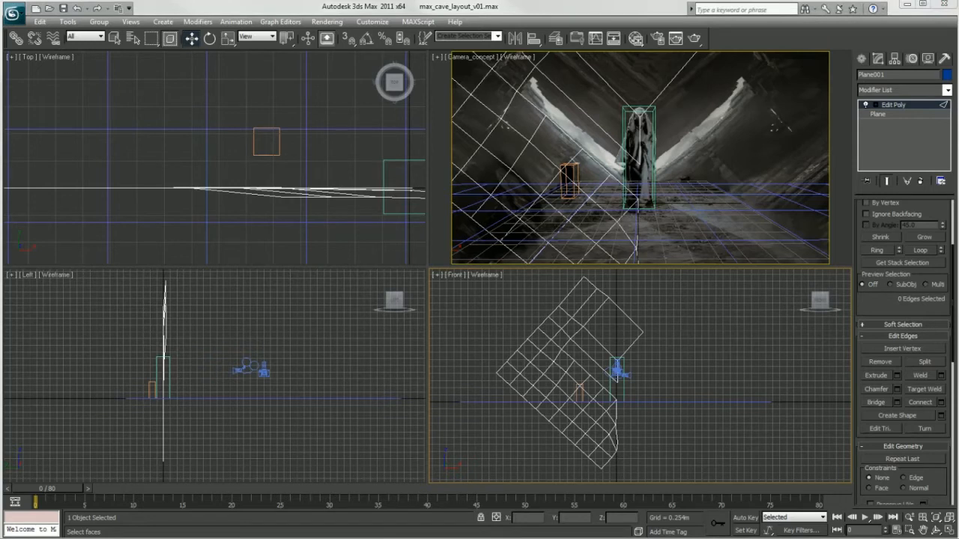
scroll(903, 353, "up", 3)
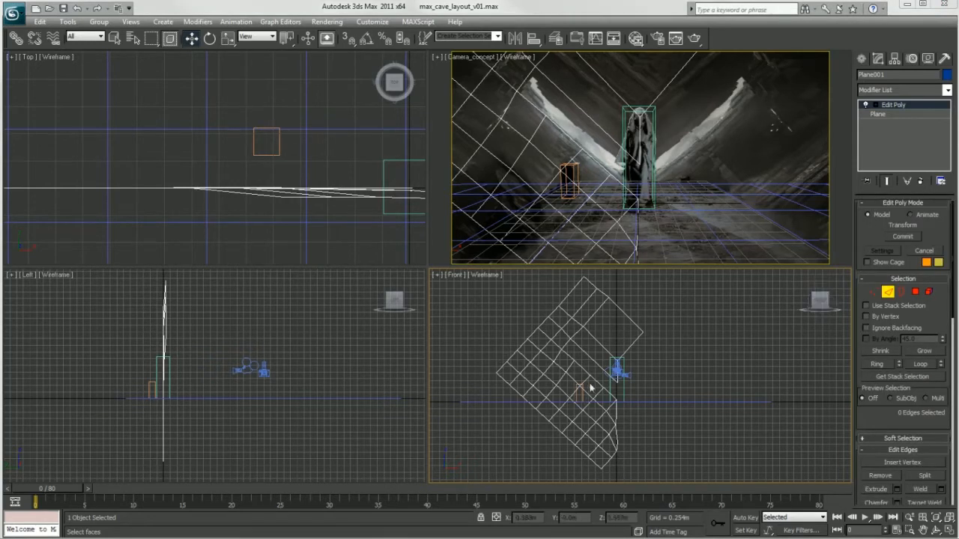
left_click(591, 358)
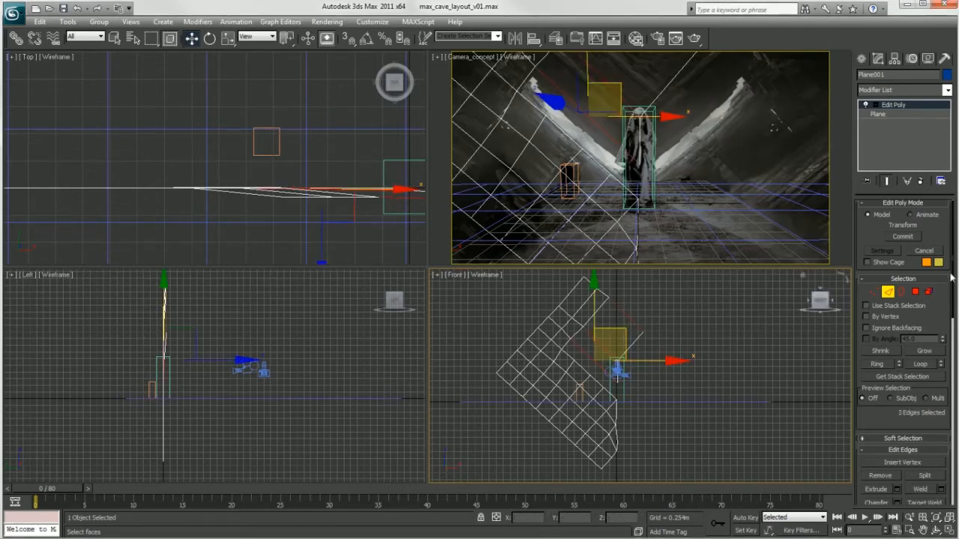
scroll(941, 400, "down", 5)
scroll(941, 400, "down", 2)
left_click(924, 386)
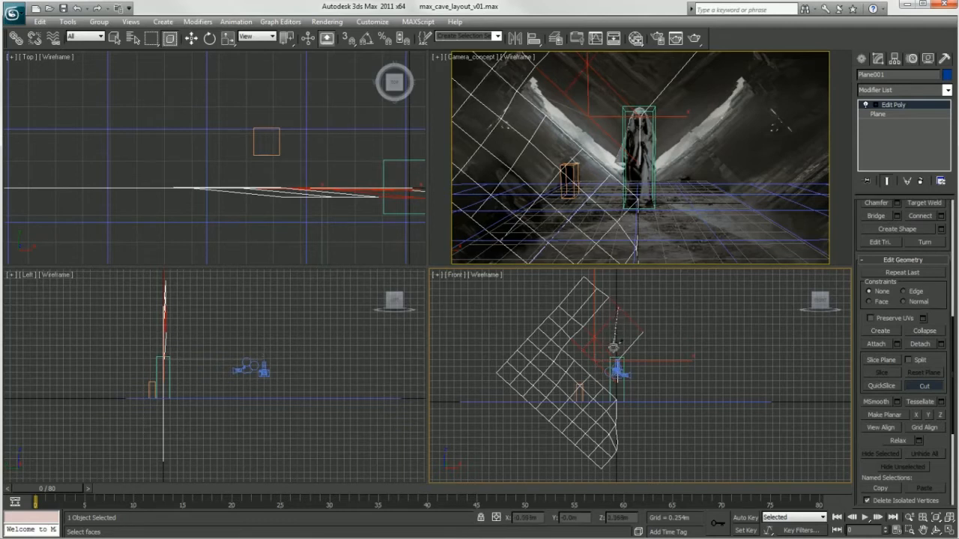
left_click(594, 363)
left_click(631, 322)
left_click(595, 361)
right_click(673, 322)
Cut the remaining divisions across the extended strip to complete its grid.
left_click(921, 388)
left_click(697, 324)
left_click(914, 389)
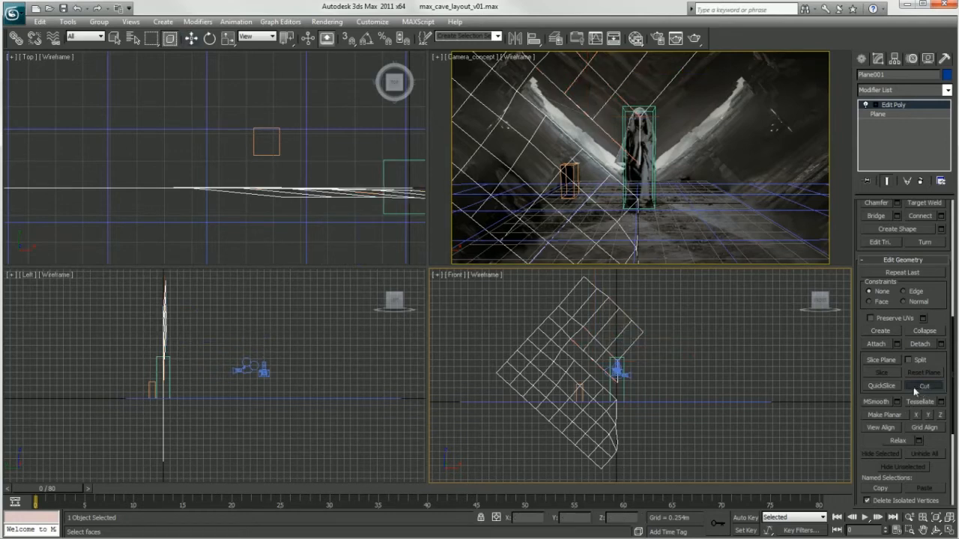
left_click(628, 341)
left_click(574, 290)
left_click(608, 343)
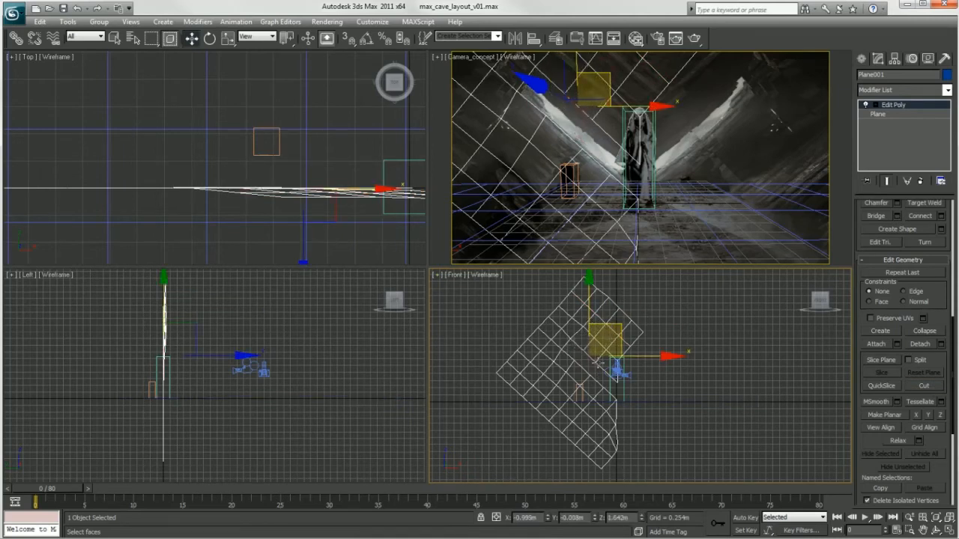
Weld the paired vertices along the seam where the extended strip meets the original grid.
left_click(579, 358)
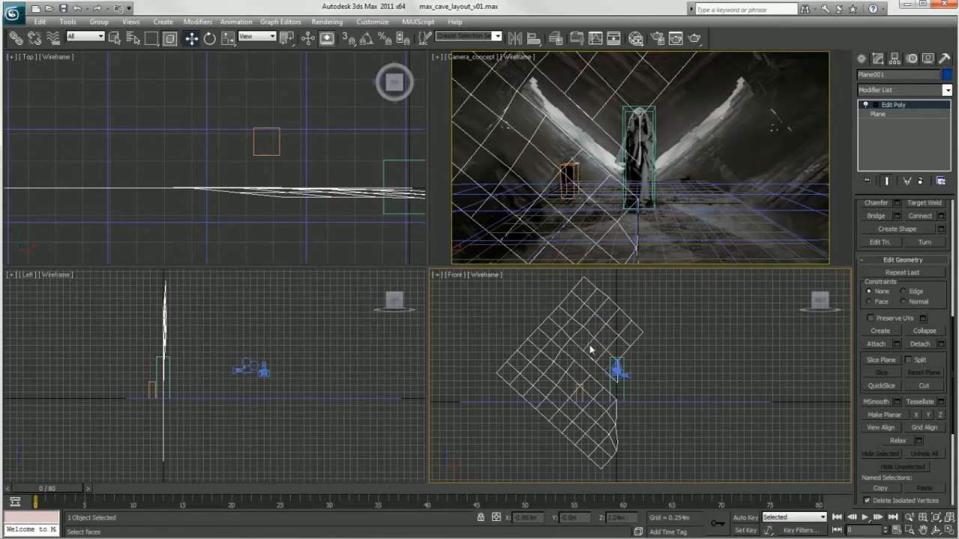
left_click_drag(955, 353, 955, 247)
left_click(873, 249)
mouse_move(576, 360)
left_mouse_down()
mouse_move(585, 347)
mouse_move(586, 363)
left_mouse_up()
left_click(586, 365)
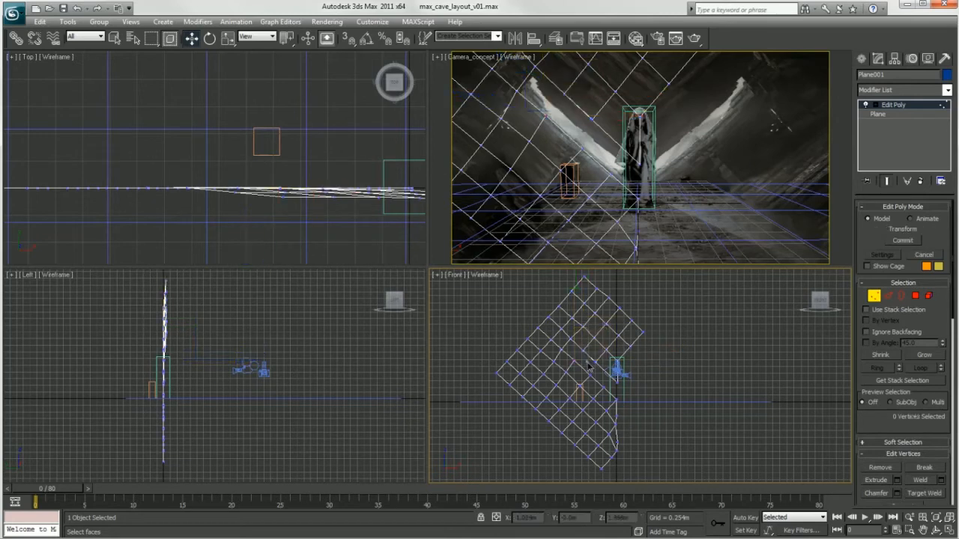
left_click(581, 352)
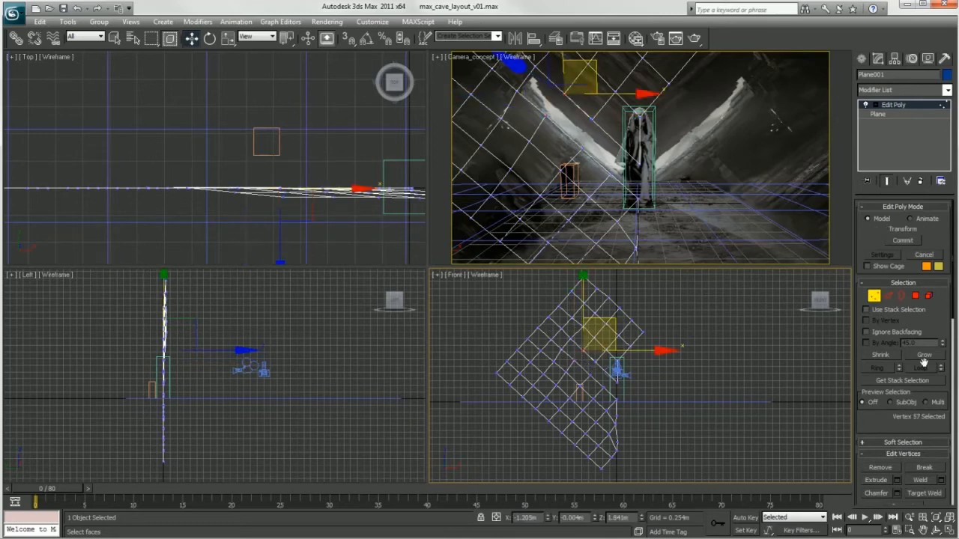
left_click(924, 480)
left_click_drag(584, 365, 603, 357)
left_click(919, 480)
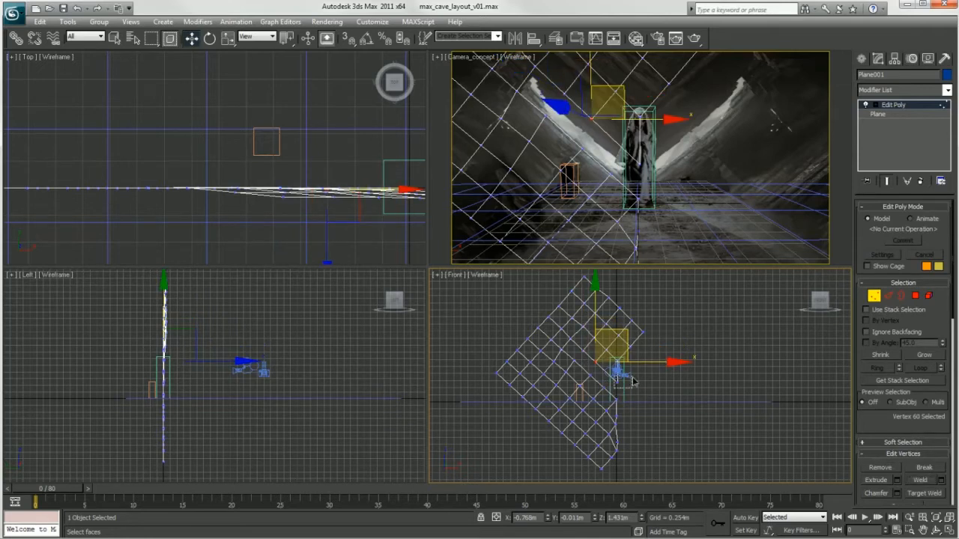
Move the two vertices beside the outermost tip of the extended strip onto the vertical centre line.
left_click(617, 384)
left_click(659, 321)
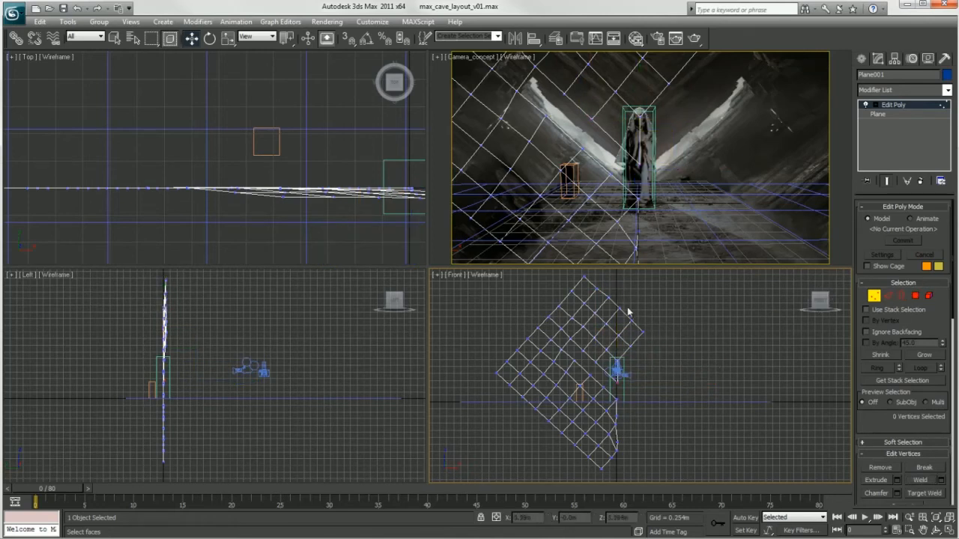
left_click_drag(627, 303, 646, 369)
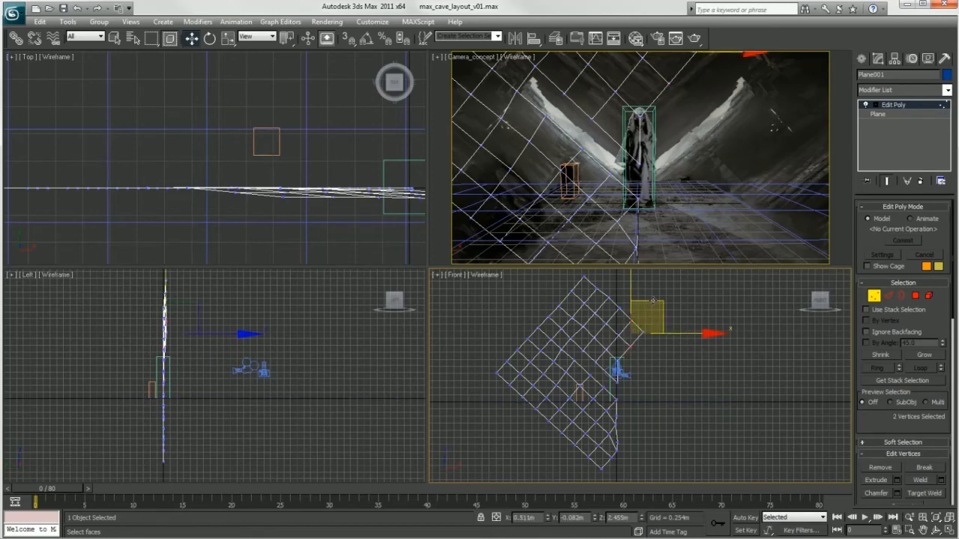
left_click_drag(652, 302, 639, 303)
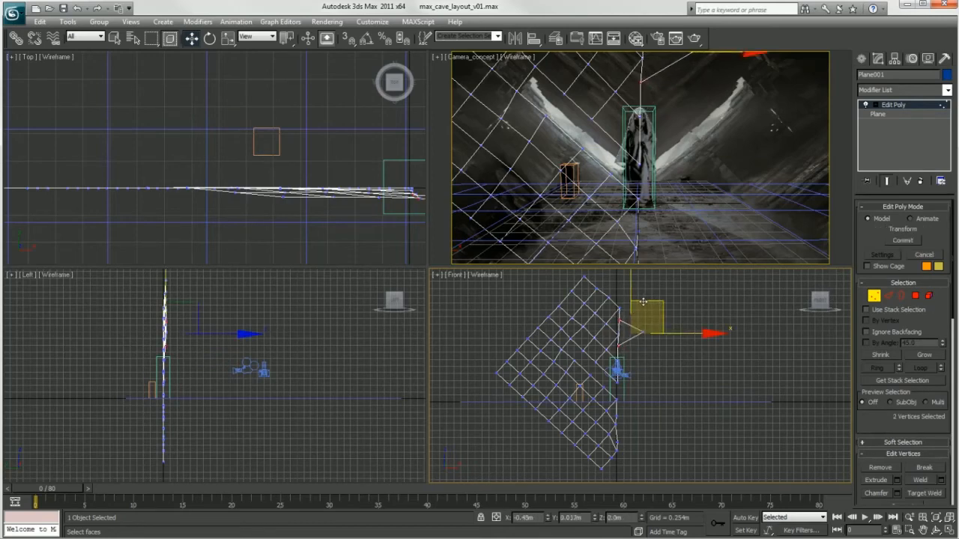
Delete the leftover tip polygon beyond the centre line and leave sub-object editing.
left_click(914, 295)
left_click(654, 347)
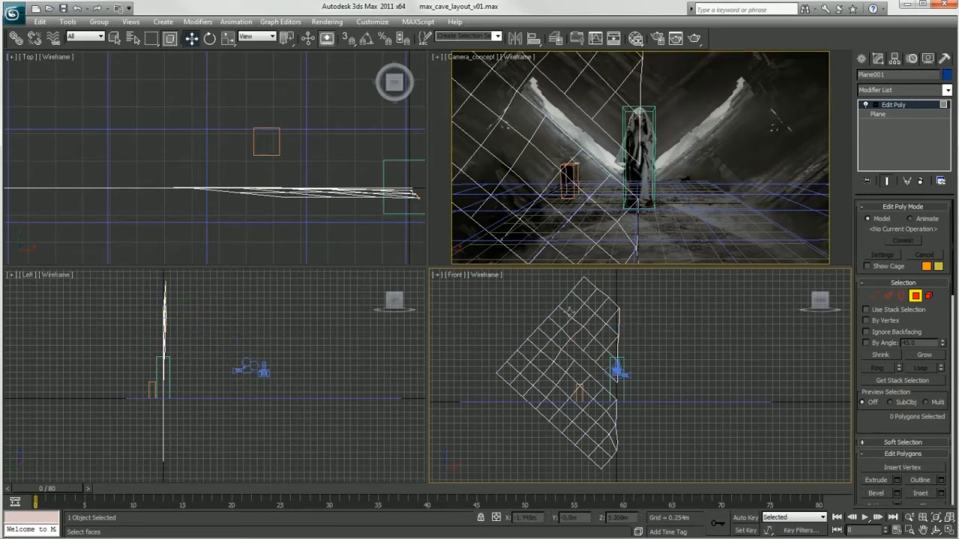
key("2")
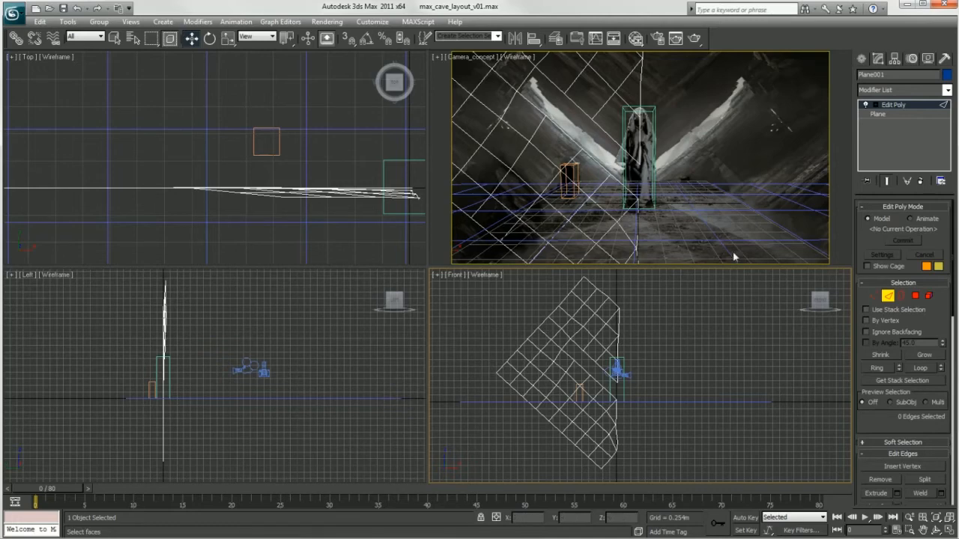
left_click(888, 296)
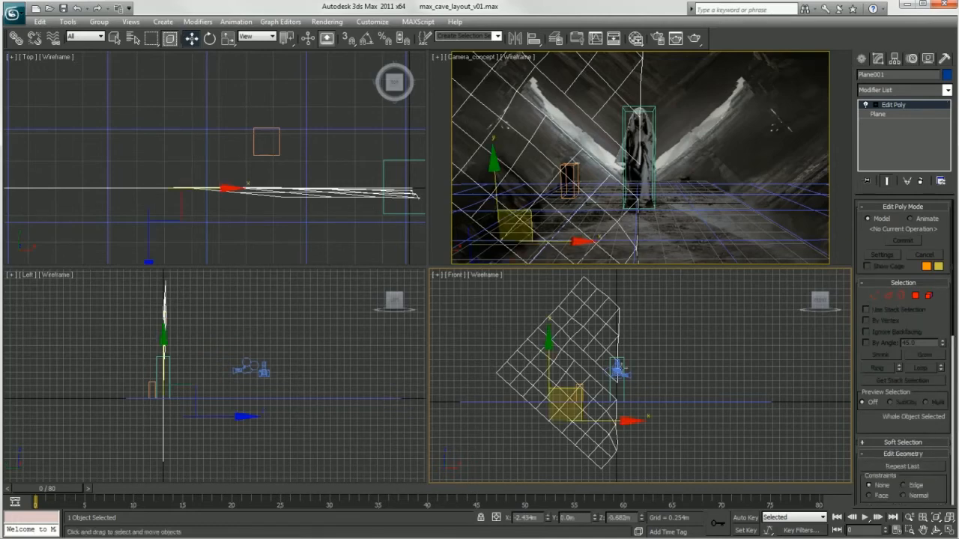
Clone the finished half plane in place.
left_click(673, 344)
left_click(550, 320)
key("ctrl+v")
left_click(449, 318)
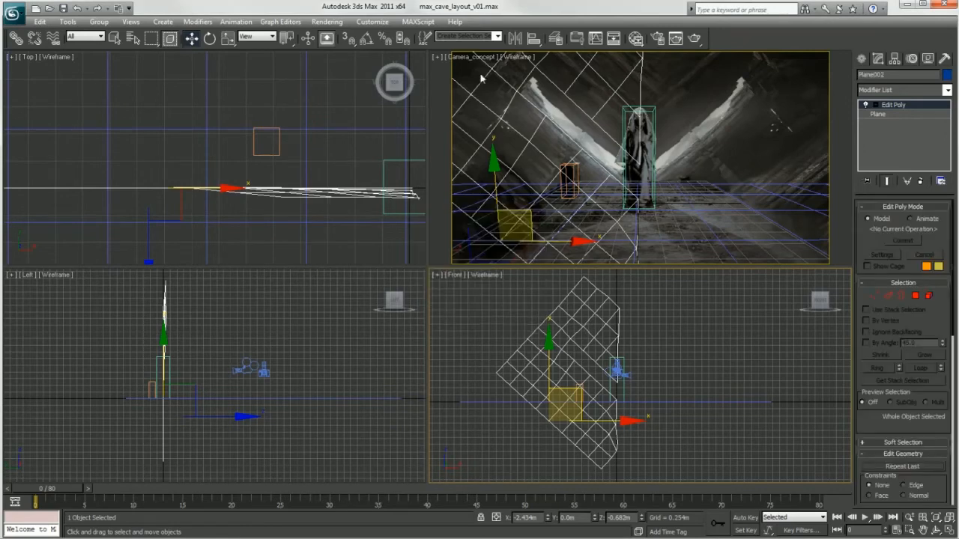
Mirror the cloned plane on X with No Clone and move it about 4.9 m along X to meet the original at the centre line.
left_click(515, 39)
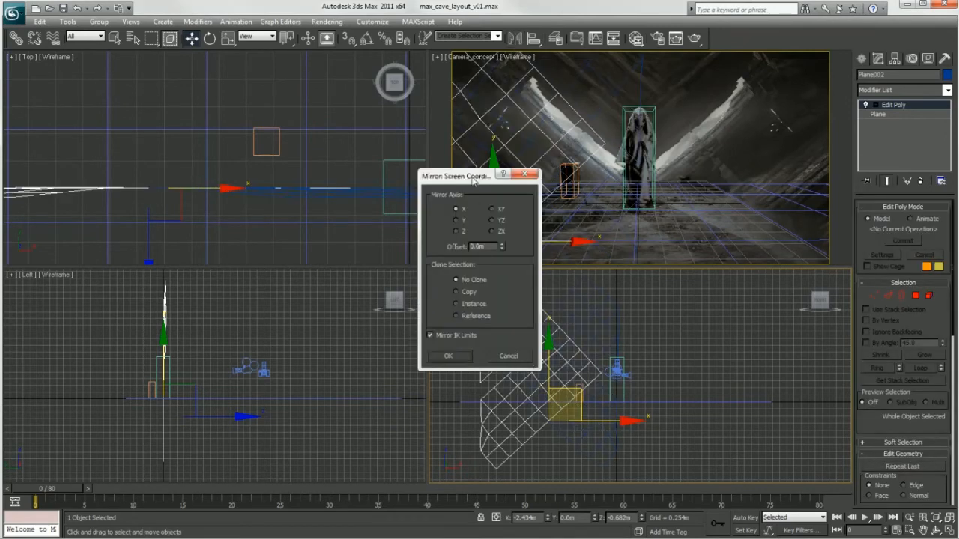
left_click(449, 357)
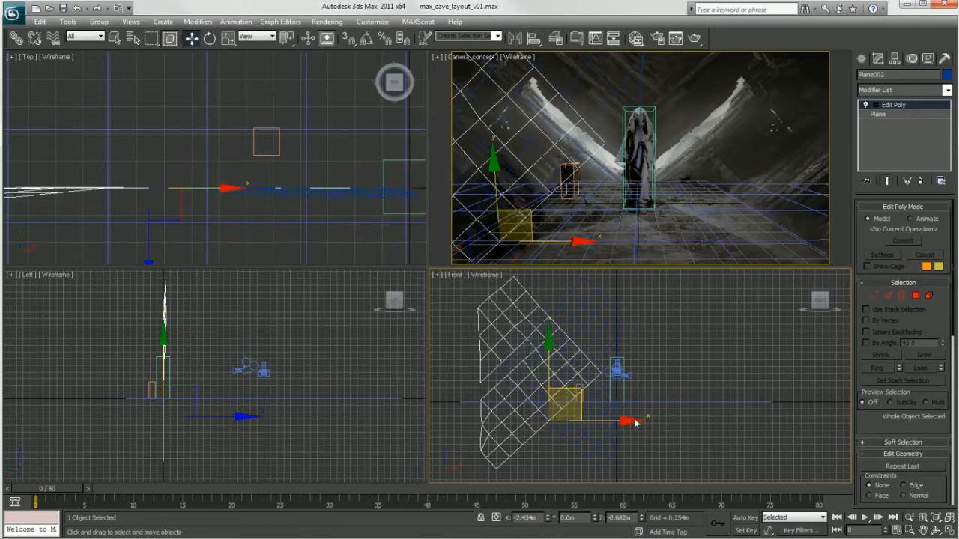
left_click_drag(630, 421, 764, 420)
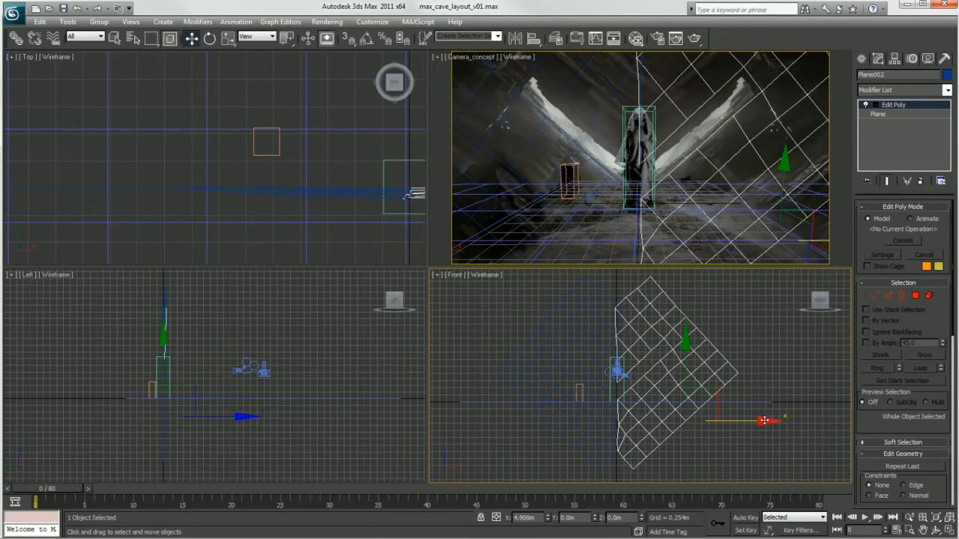
Attach the mirrored half to the original plane.
key("Delete")
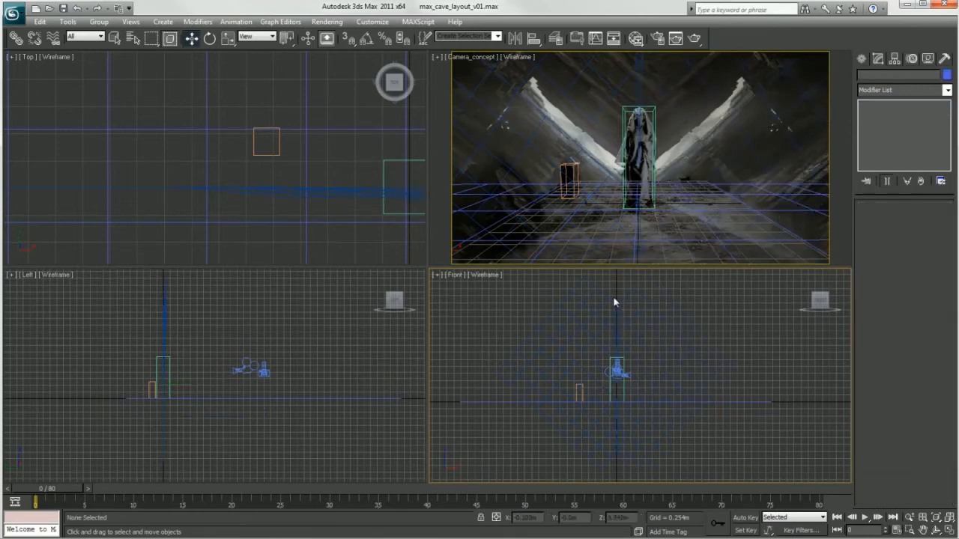
key("ctrl+z")
key("ctrl+z")
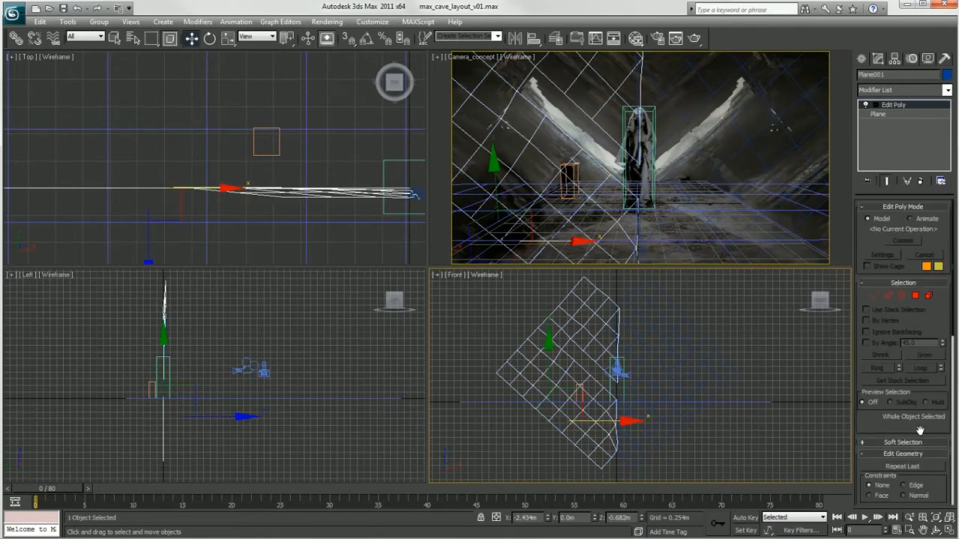
mouse_move(947, 319)
left_mouse_down()
mouse_move(953, 467)
mouse_move(952, 347)
left_mouse_up()
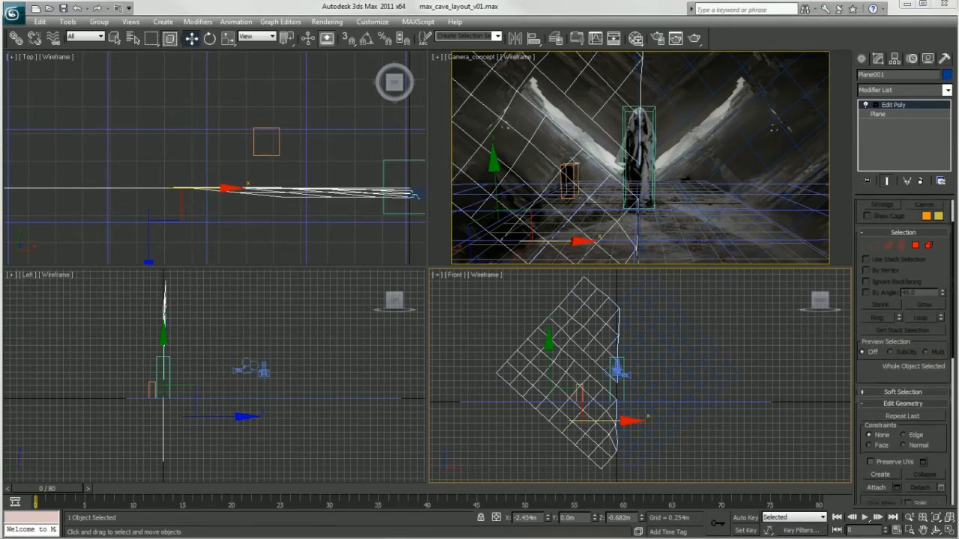
scroll(899, 367, "down", 5)
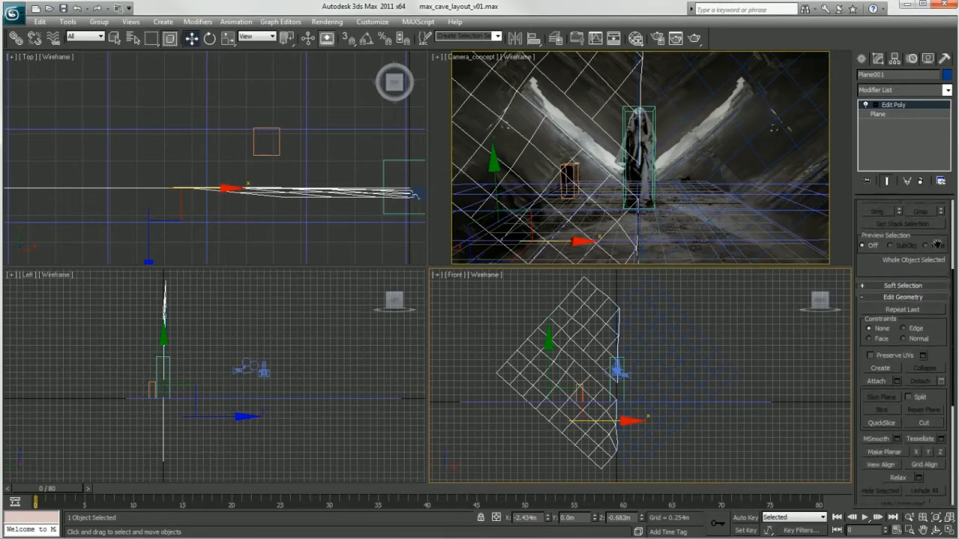
left_click(877, 368)
left_click(641, 308)
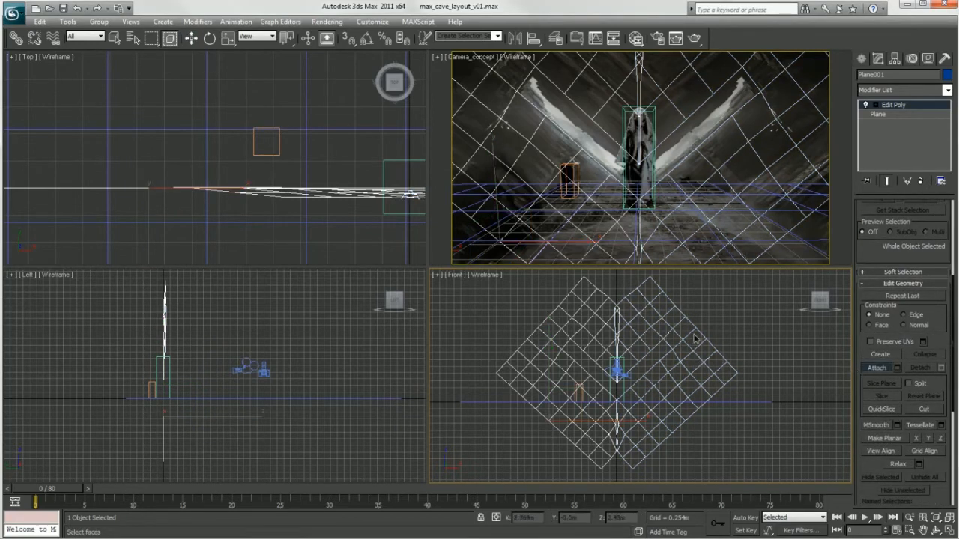
Try to weld the paired vertices along the upper part of the mesh's centre seam.
key("1")
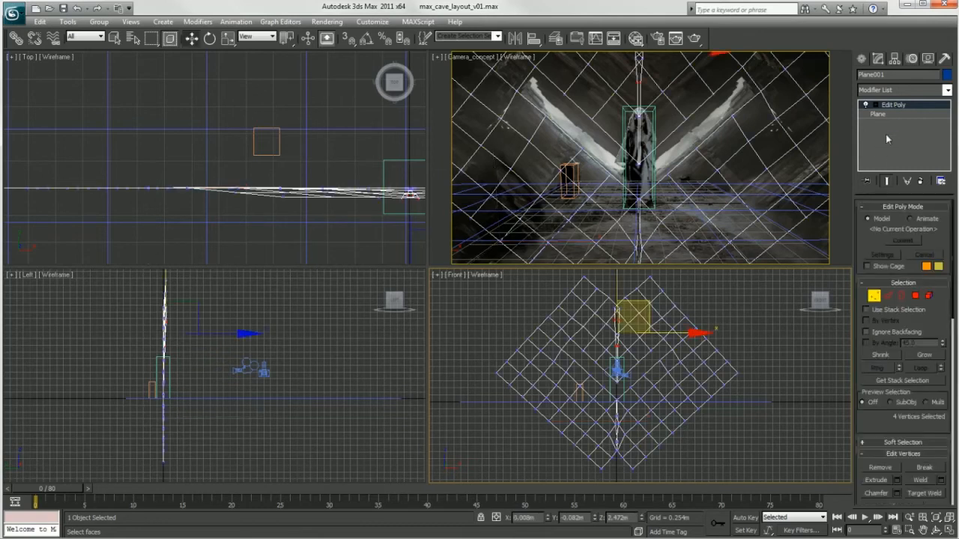
left_click(704, 296)
left_click_drag(606, 301, 628, 314)
left_click(926, 480)
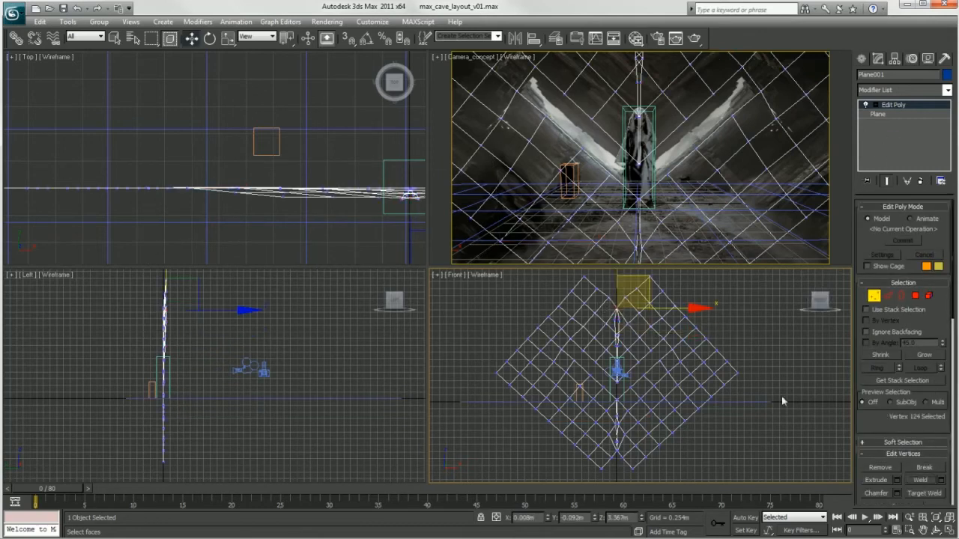
left_click_drag(608, 314, 629, 333)
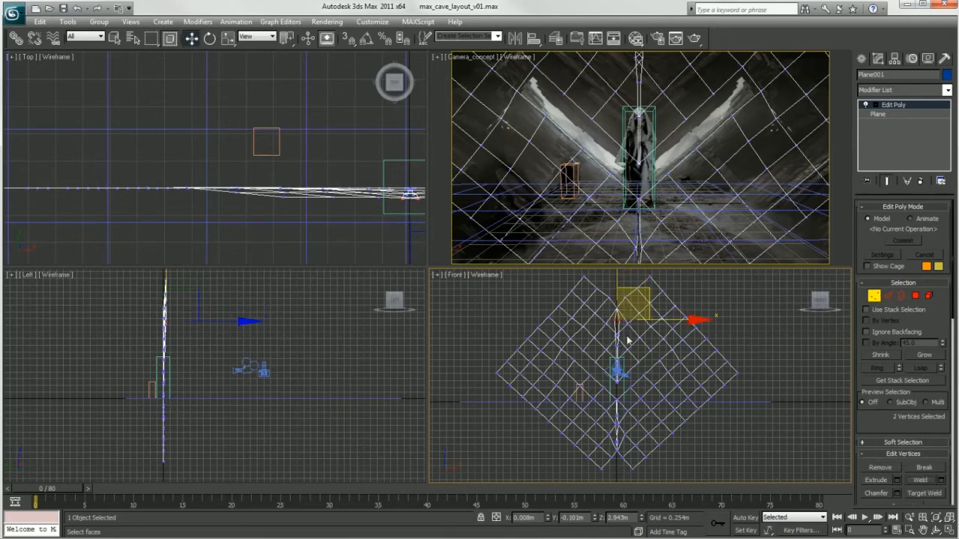
left_click_drag(616, 327, 617, 342)
left_click(920, 480)
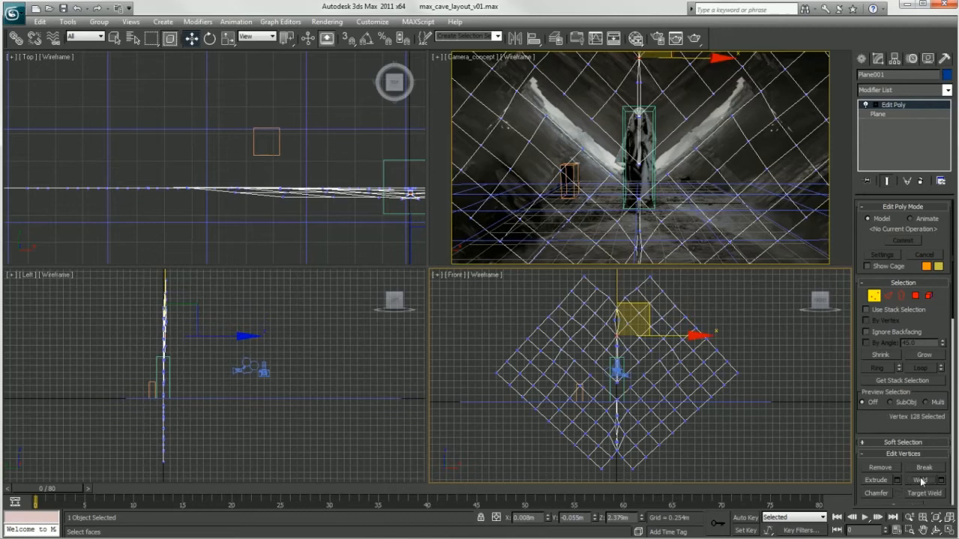
Undo the last seam weld and try to weld the vertex pairs beside the figure on the centre seam.
key("ctrl+z")
key("ctrl+z")
left_click(621, 332)
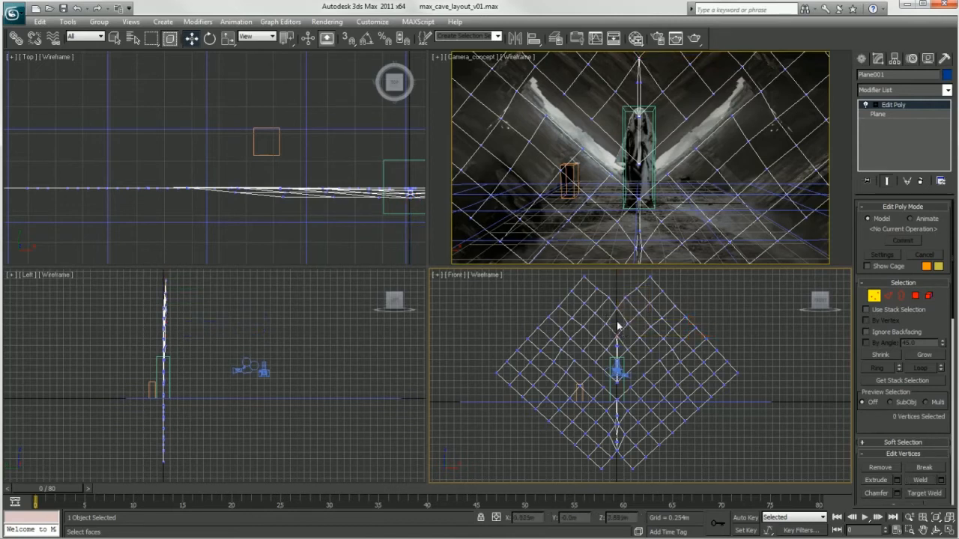
mouse_move(625, 353)
left_mouse_down()
mouse_move(611, 340)
mouse_move(623, 366)
left_mouse_up()
left_click(918, 480)
left_click_drag(609, 377, 627, 393)
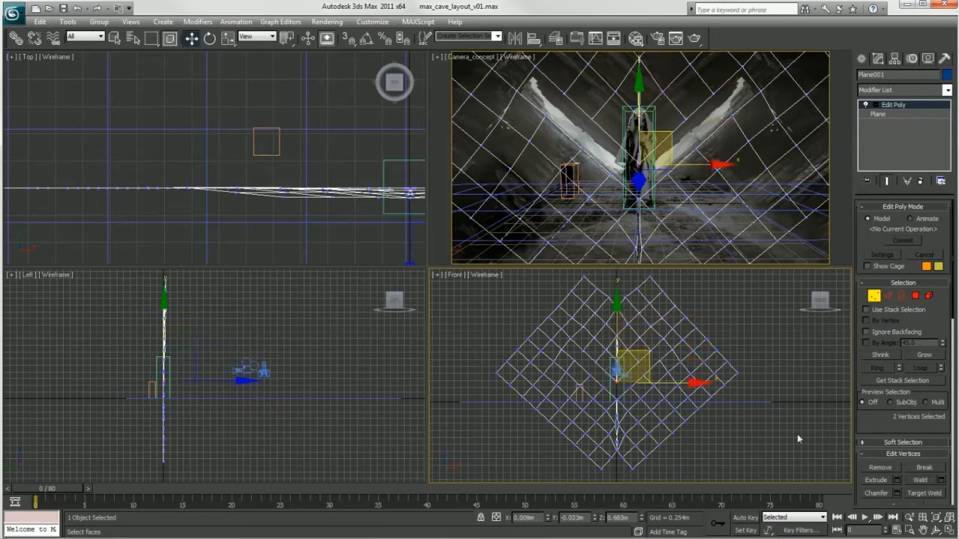
Try to weld the centre seam's vertex pair at the figure using a Weld Threshold of 2.699 m.
left_click(617, 346)
left_click(619, 350)
middle_click_drag(669, 365, 672, 321)
scroll(636, 331, "up", 3)
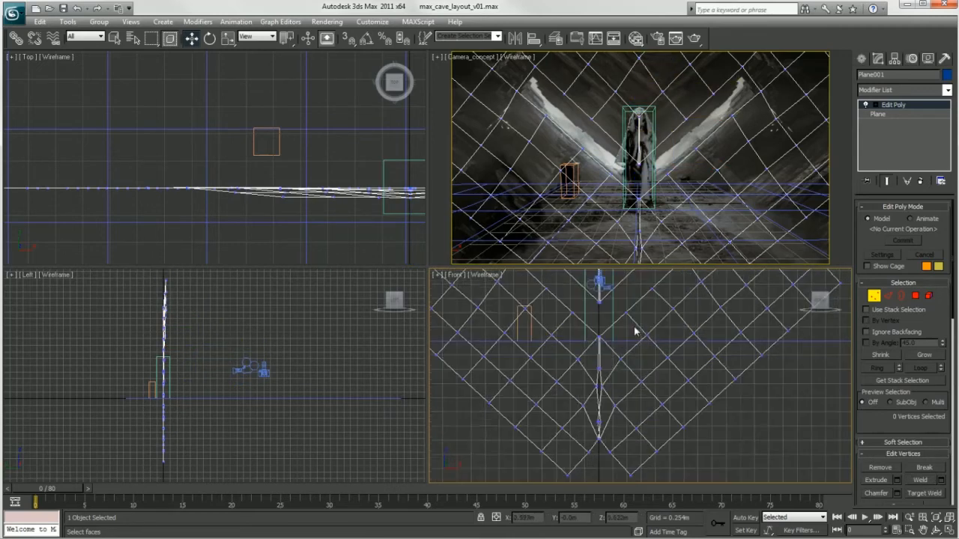
left_click_drag(591, 319, 610, 301)
left_click(916, 481)
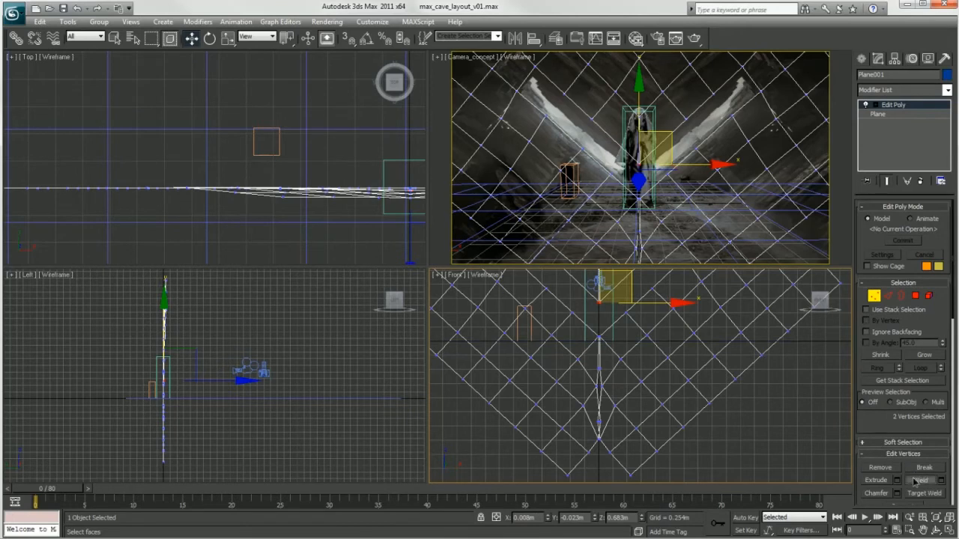
left_click(941, 480)
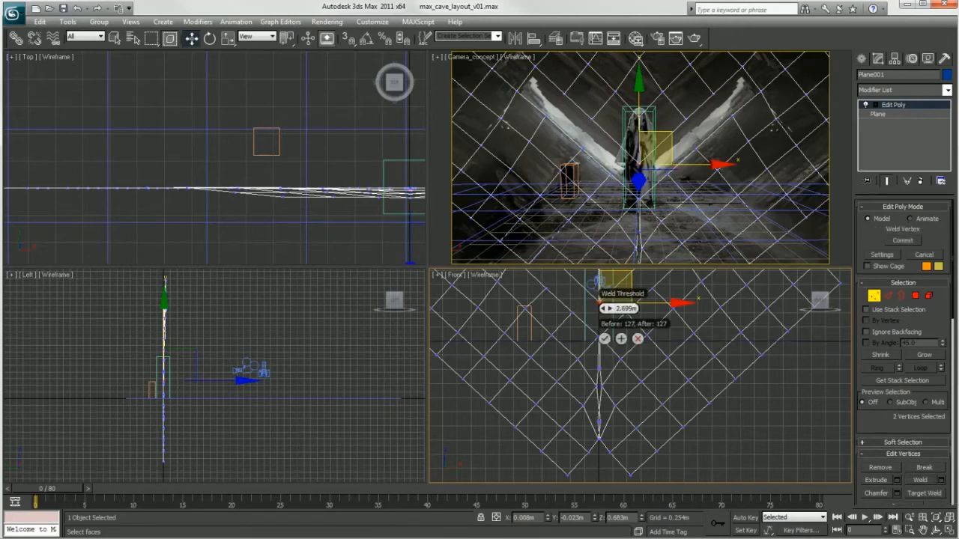
left_click(603, 339)
Try to weld the paired vertices along the lower centre seam and reselect the stubborn pair at the figure.
left_click_drag(592, 328, 620, 403)
left_click(918, 482)
left_click(917, 479)
left_click(598, 436)
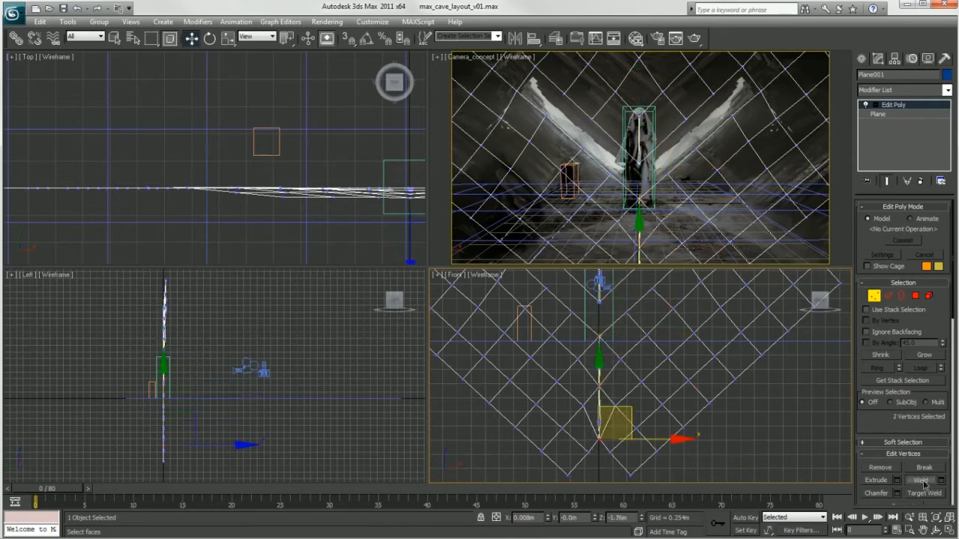
left_click_drag(605, 433, 608, 435)
left_click_drag(591, 361, 612, 383)
left_click(610, 320)
middle_click_drag(610, 313, 600, 386)
left_click_drag(583, 393, 604, 360)
scroll(592, 385, "up", 5)
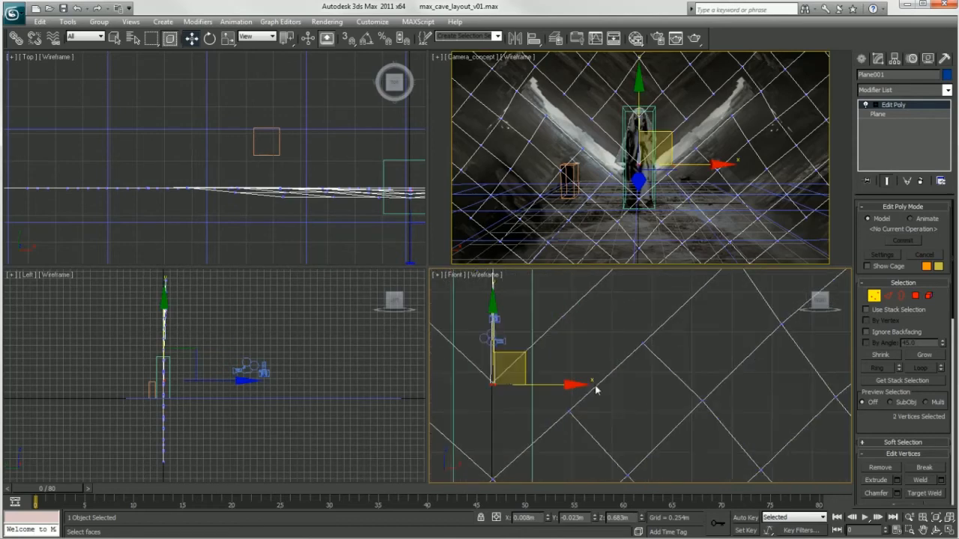
scroll(525, 384, "down", 3)
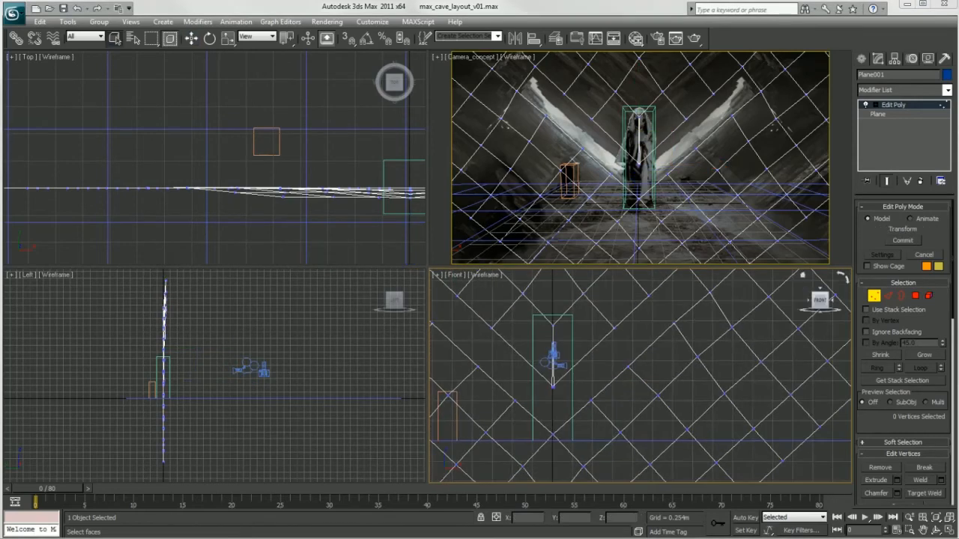
Select polygons across both halves to examine which way their faces point.
left_click(915, 296)
left_click(644, 294)
left_click(623, 397)
left_click(609, 306)
left_click(527, 333)
left_click(612, 299)
scroll(646, 326, "down", 2)
scroll(642, 336, "down", 3)
scroll(638, 321, "up", 1)
left_click_drag(636, 349, 619, 342)
left_click_drag(528, 285, 721, 373)
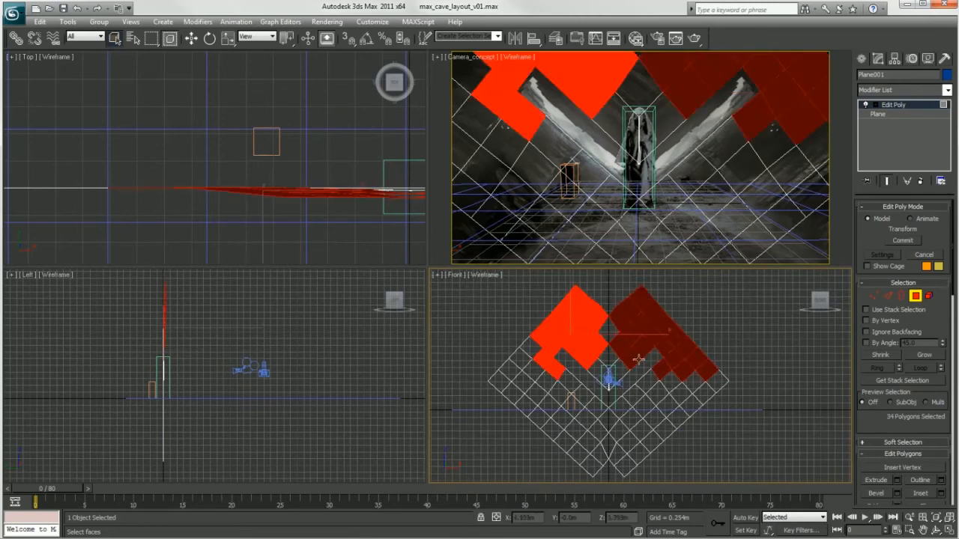
Delete all polygons of the mirrored half, leave polygon editing and deselect the mesh.
left_click_drag(612, 285, 716, 450)
key("Delete")
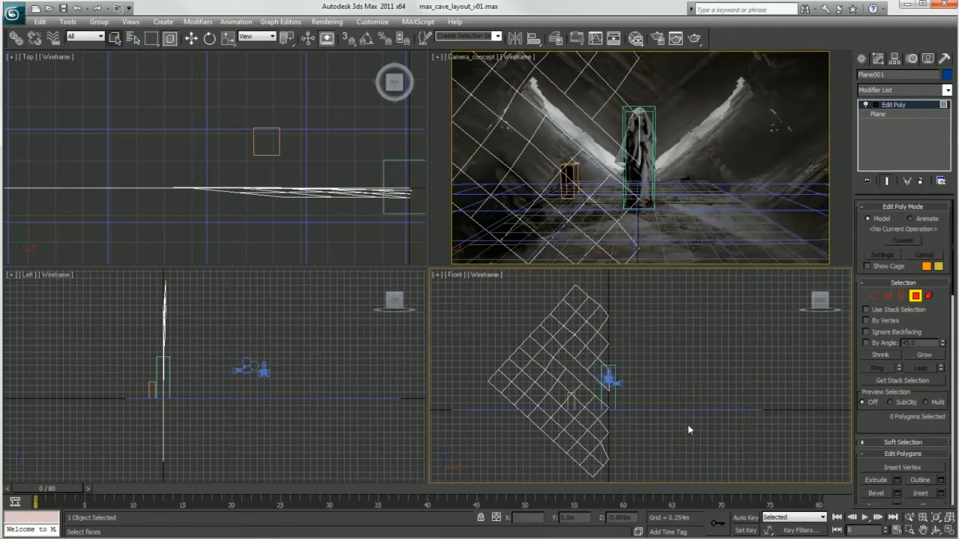
left_click(914, 295)
left_click(790, 305)
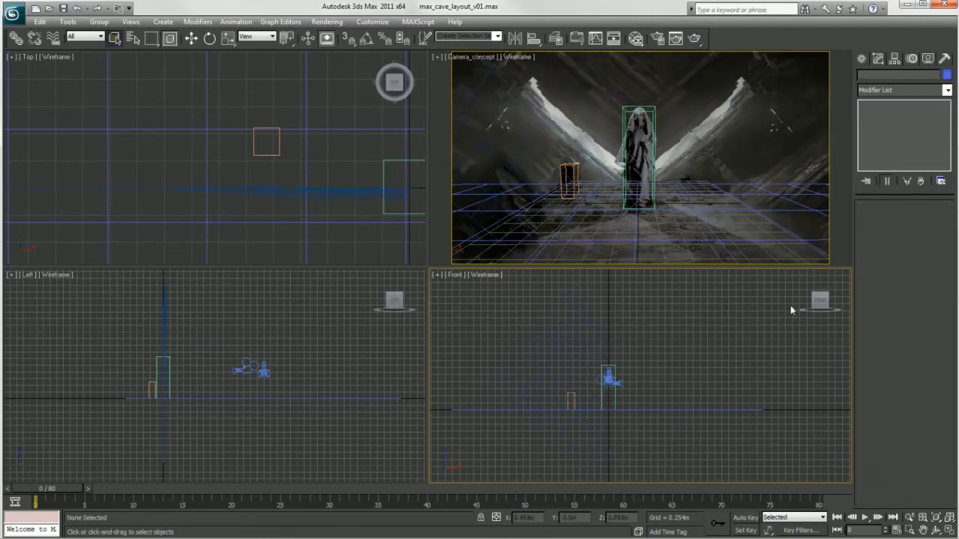
Clone the remaining half plane and move the clone about 1.3 m along X.
left_click(579, 321)
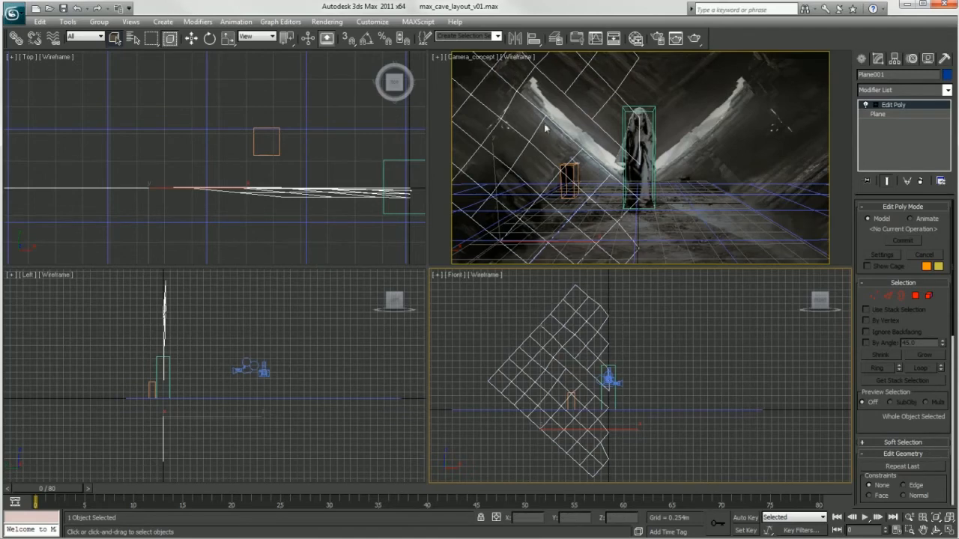
key("ctrl+v")
left_click(459, 316)
key("w")
left_click_drag(625, 432, 661, 432)
Mirror the clone on X as a copy and move it to about X 2.43 m to meet the original at the centre line.
left_click(513, 39)
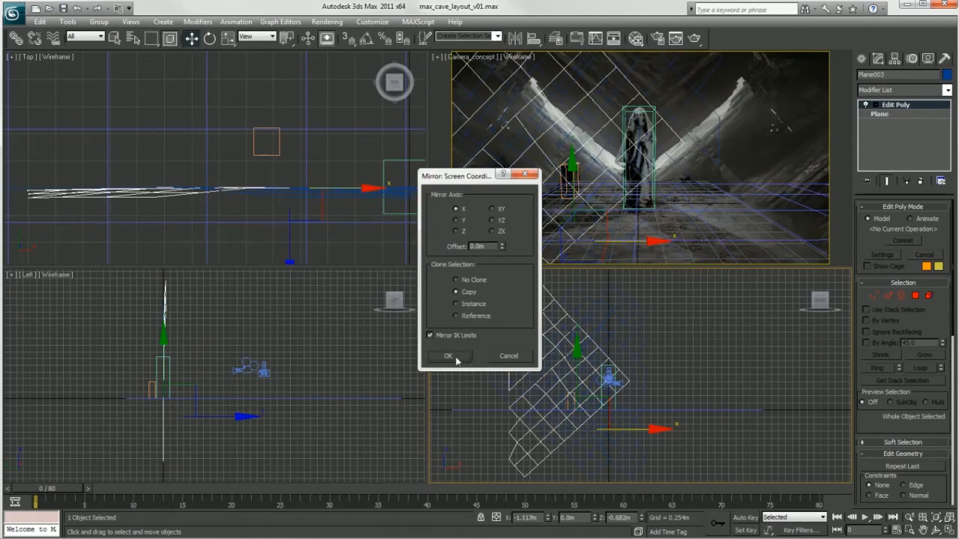
left_click(450, 357)
left_click(627, 291)
left_click(626, 298)
left_click(544, 288)
left_click(535, 293)
left_click_drag(656, 430, 756, 430)
Apply a Normal modifier with Flip Normals to the mirrored half and deselect it.
left_click(948, 89)
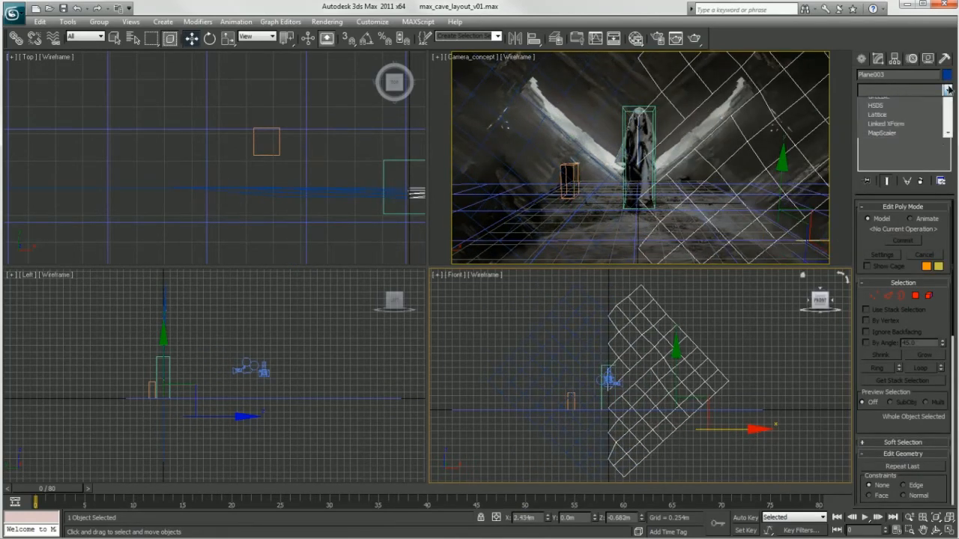
left_click_drag(947, 114, 947, 190)
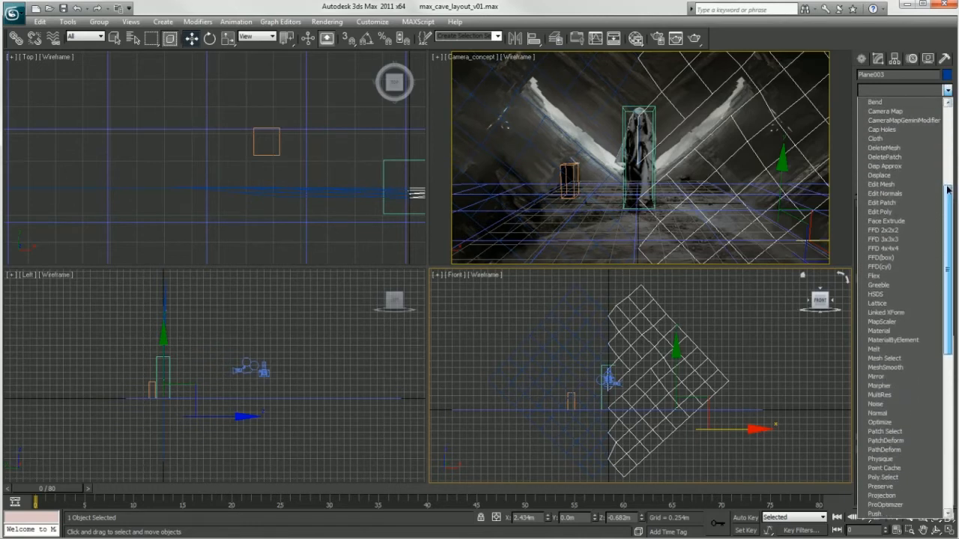
left_click(878, 413)
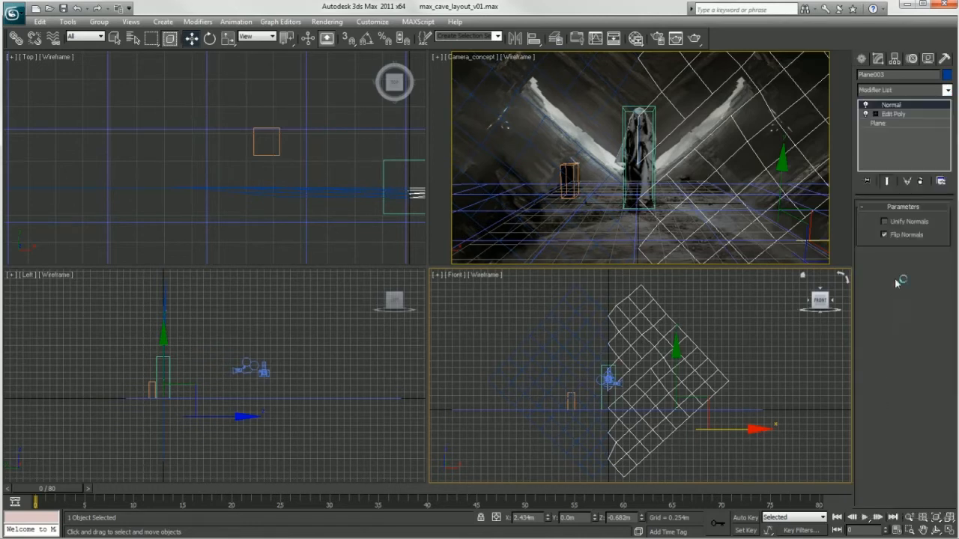
left_click(732, 324)
Attach the flipped mirrored half to the original half plane.
left_click(589, 298)
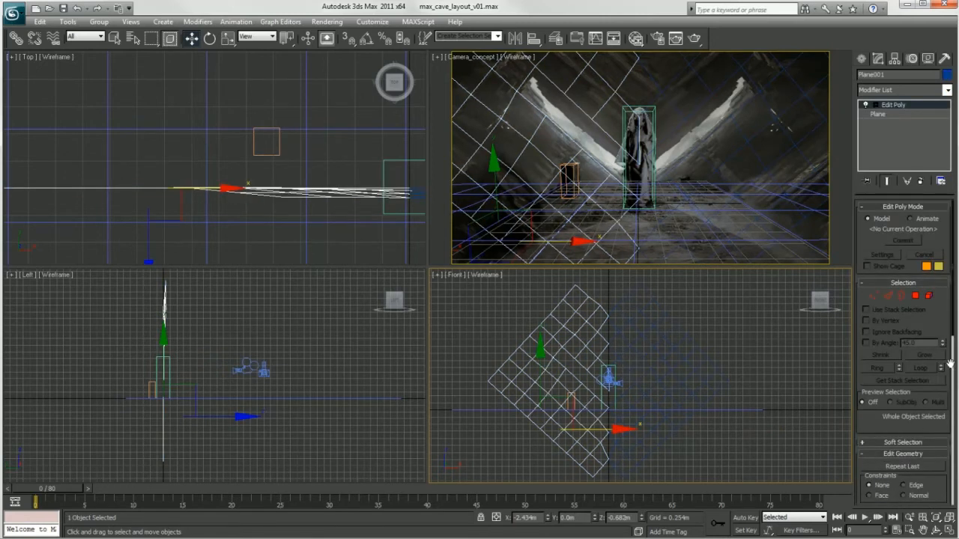
scroll(950, 364, "down", 5)
left_click(875, 385)
left_click(630, 298)
key("w")
Select all polygons of the joined mesh to check that both halves face the same way.
scroll(950, 345, "up", 4)
scroll(951, 339, "up", 1)
left_click(915, 275)
left_click(486, 275)
left_click(707, 371)
left_click_drag(752, 291, 436, 474)
left_click(702, 347)
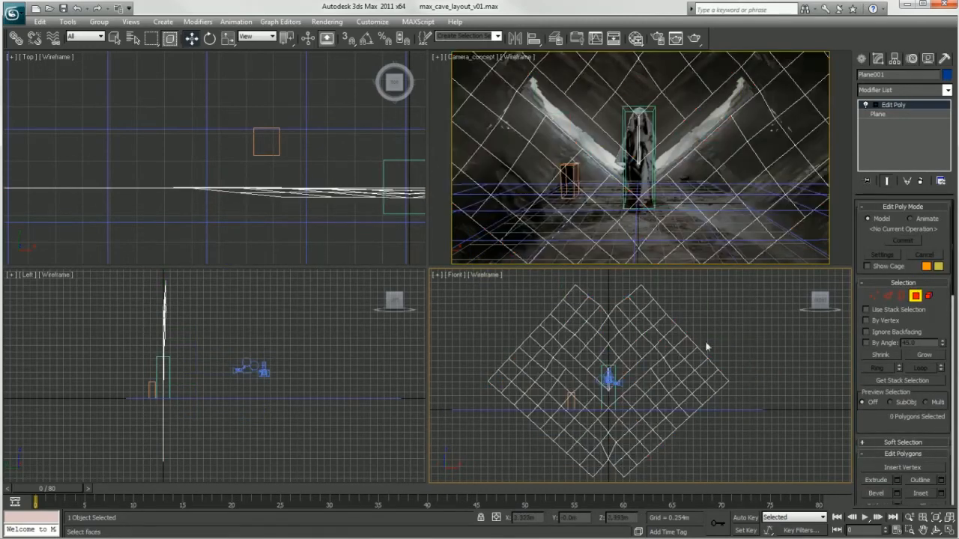
middle_click_drag(634, 348, 633, 356)
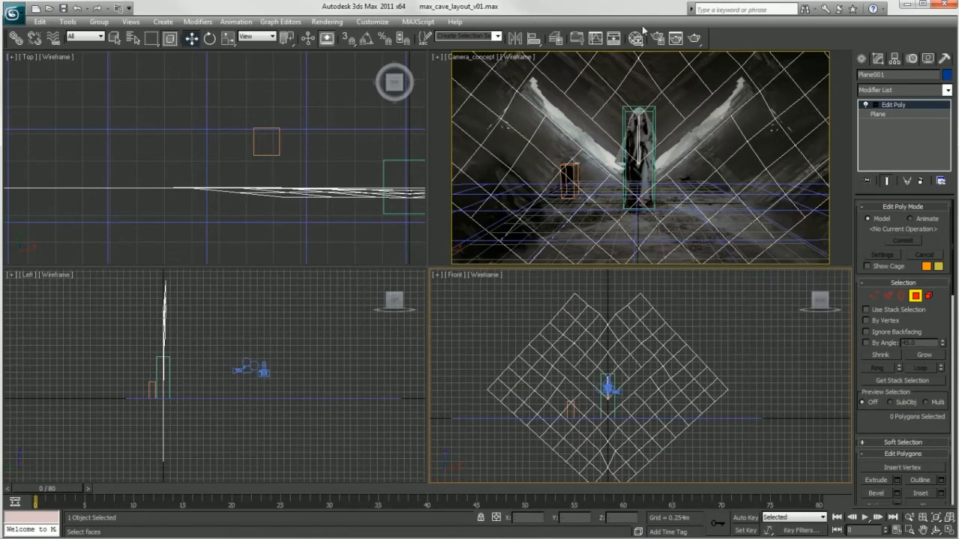
Display the concept camera view with Smooth + Highlights shading.
left_click(506, 57)
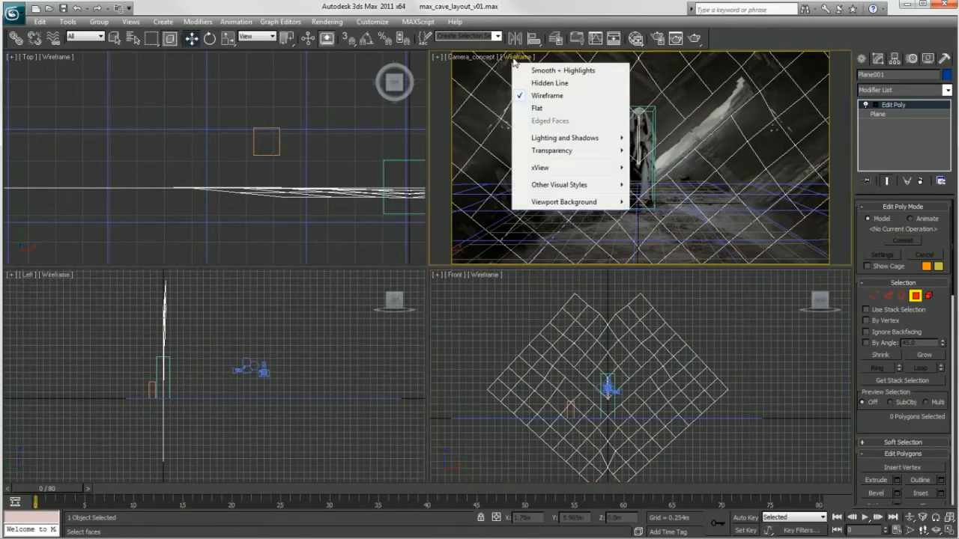
left_click(558, 70)
scroll(659, 367, "up", 5)
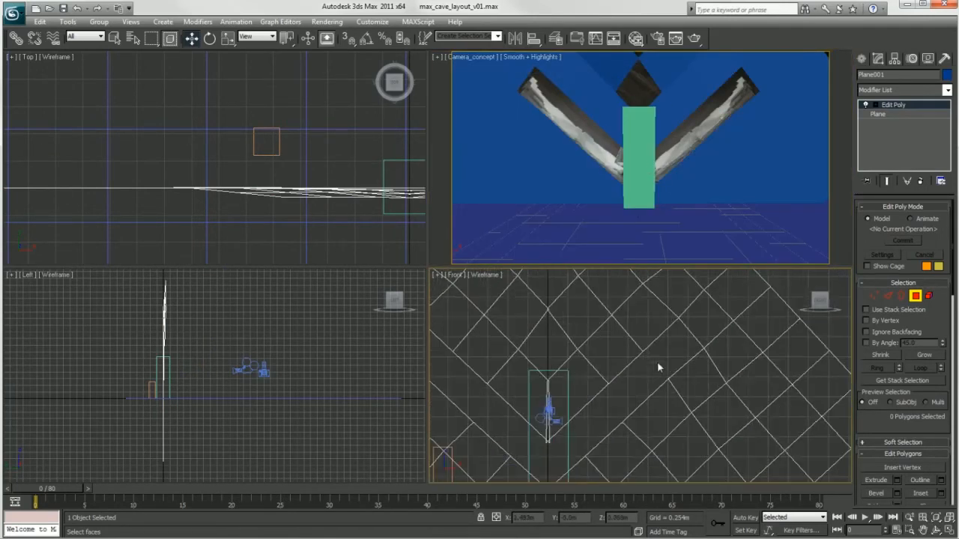
middle_click_drag(589, 351, 608, 375)
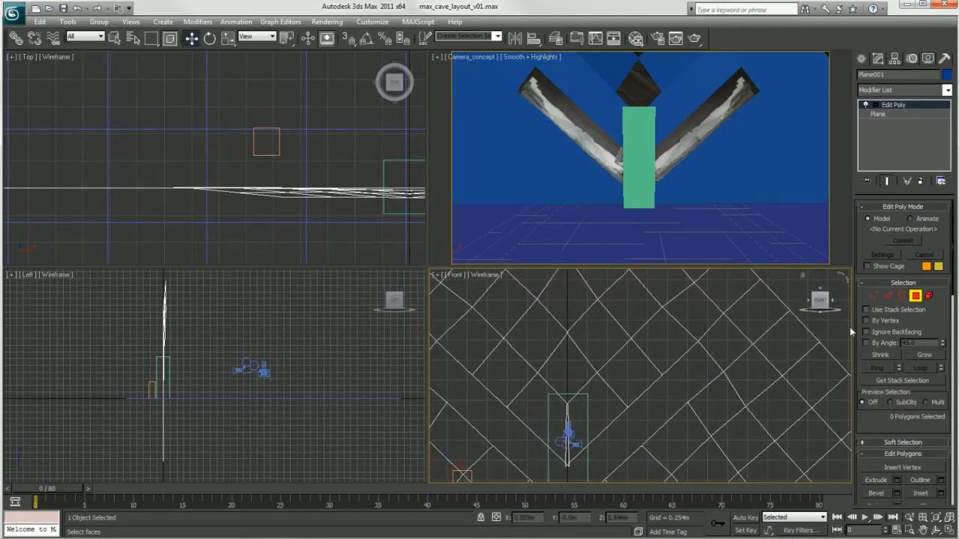
Weld the two overlapping vertex pairs on the centre seam at the figure's upper part.
key("1")
left_click_drag(559, 397, 587, 424)
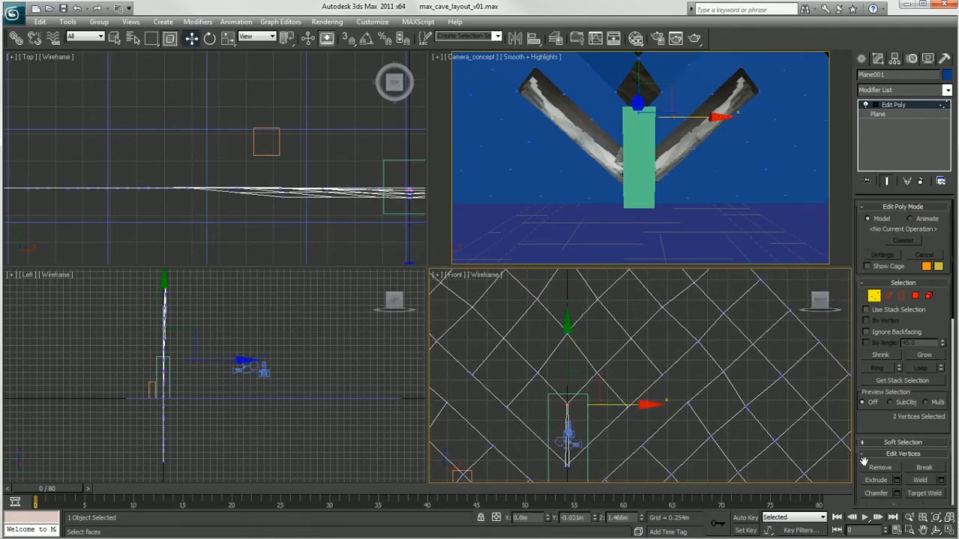
left_click(920, 483)
left_click_drag(537, 445, 582, 478)
left_click(918, 481)
Bridge the facing border edges across the diamond-shaped gap above the figure.
left_click(889, 296)
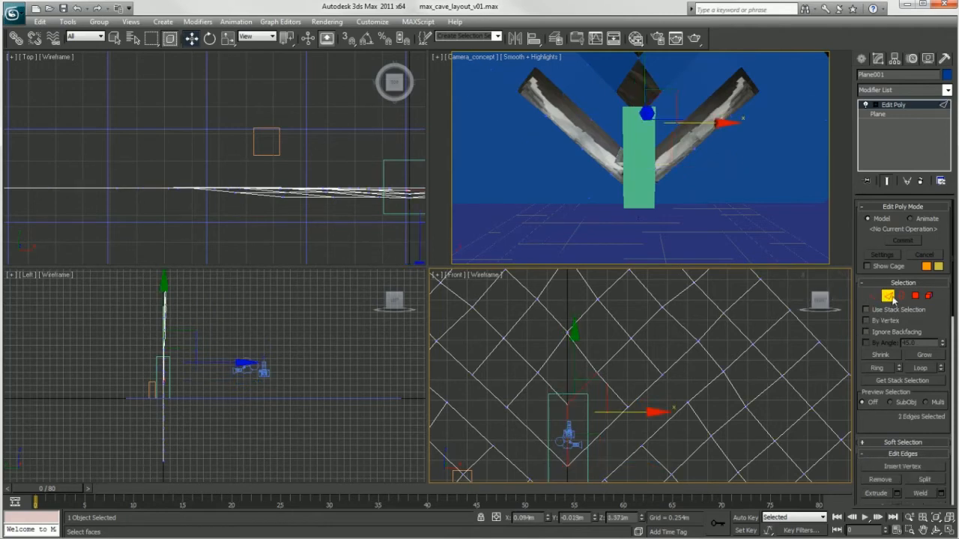
left_click(550, 385)
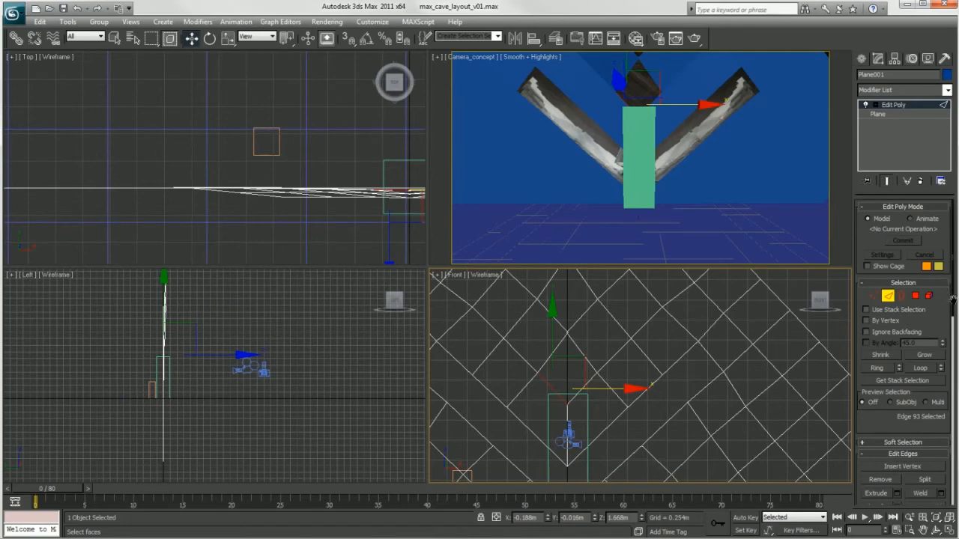
scroll(954, 304, "down", 3)
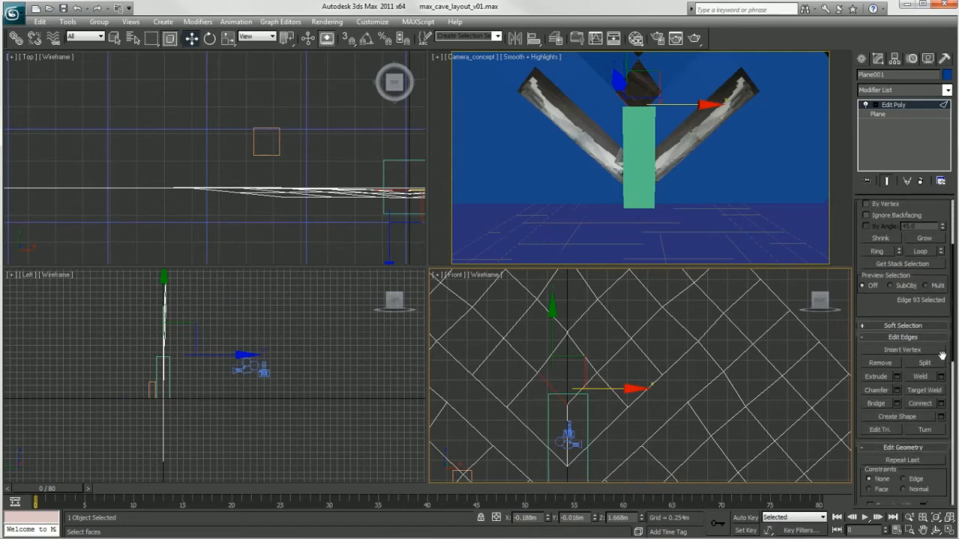
left_click(876, 404)
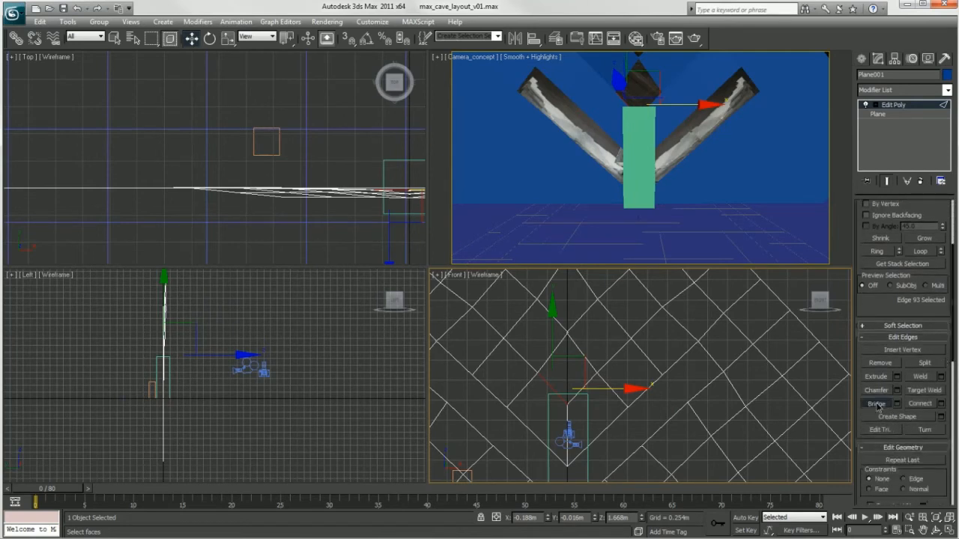
left_click(577, 346)
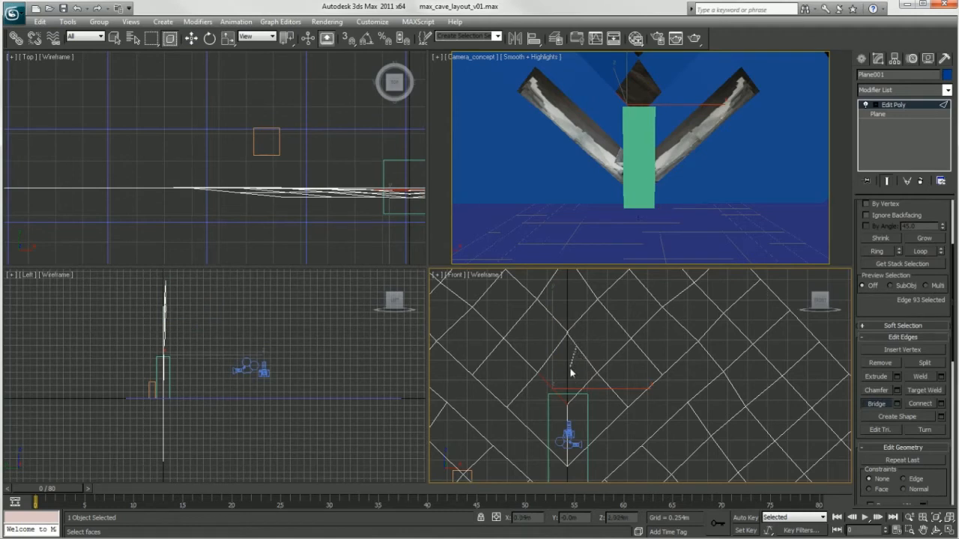
left_click(548, 388)
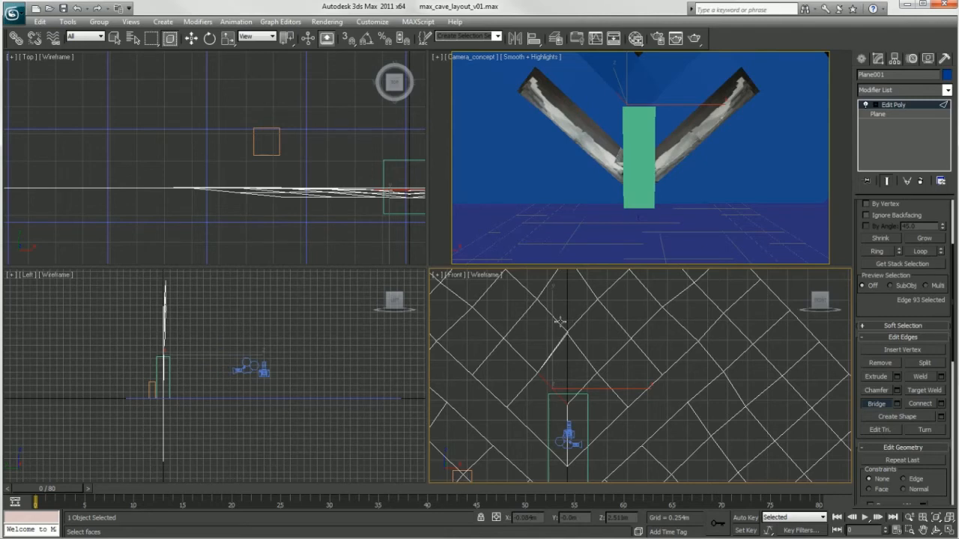
left_click(874, 404)
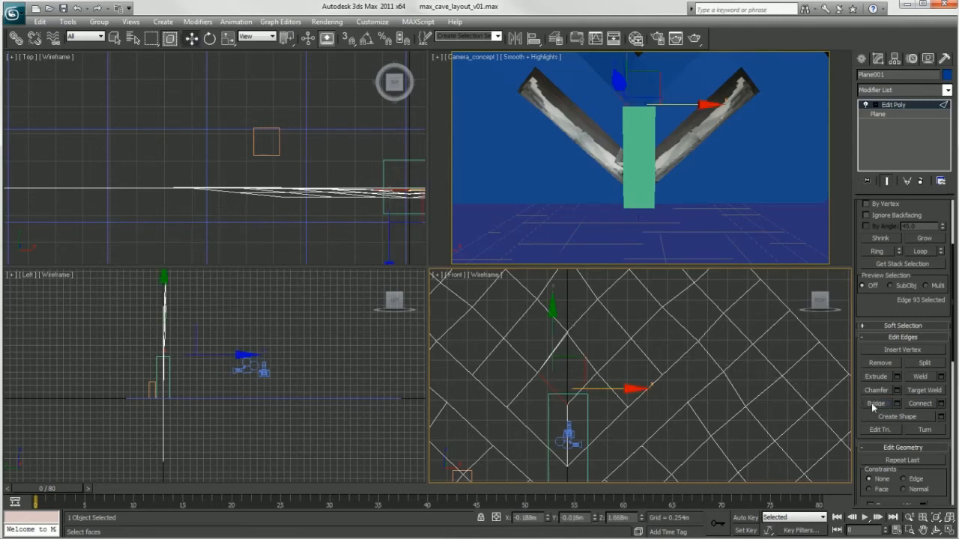
Bridge the facing border edges across the next diamond-shaped gap along the centre seam above the figure.
left_click(557, 321)
middle_click_drag(589, 303, 587, 372)
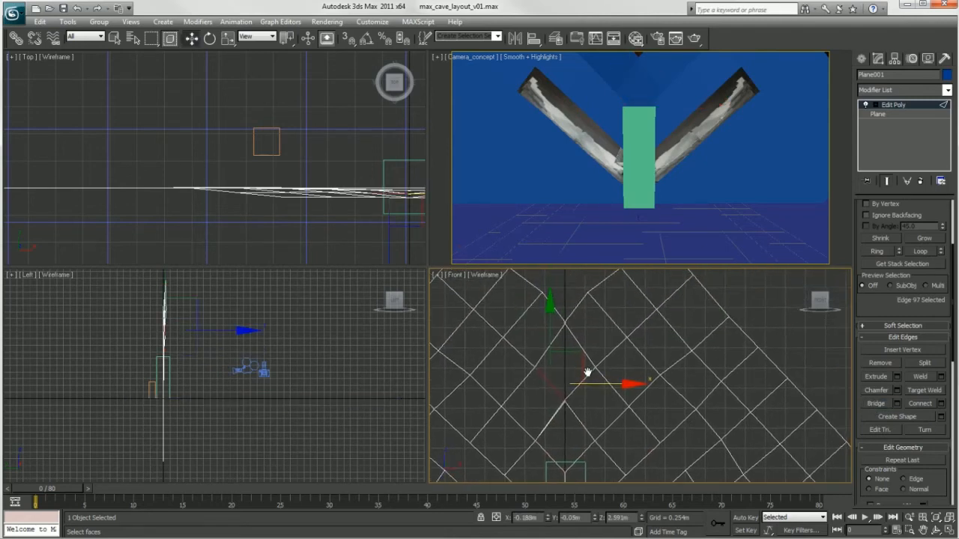
left_click(876, 403)
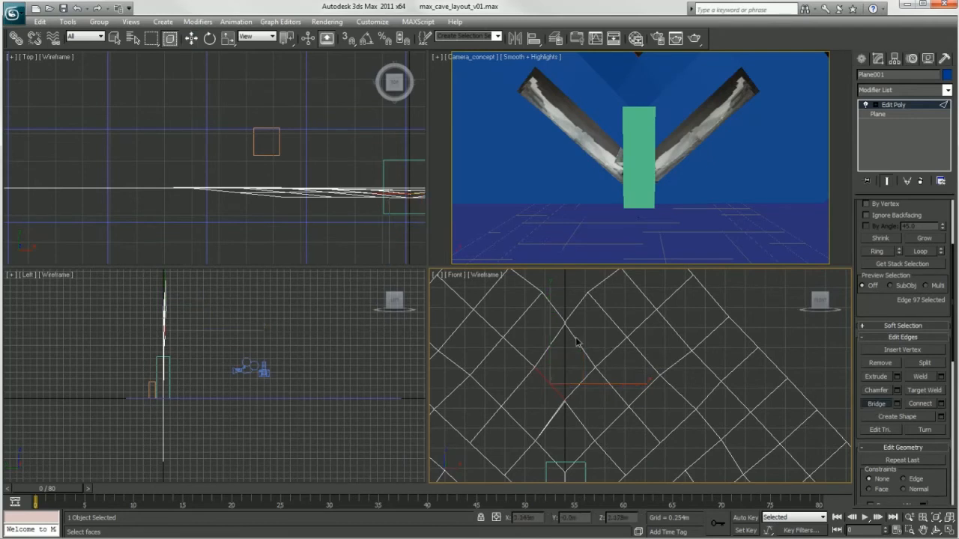
left_click(564, 324)
key("ctrl+z")
left_click(551, 384)
left_click(888, 405)
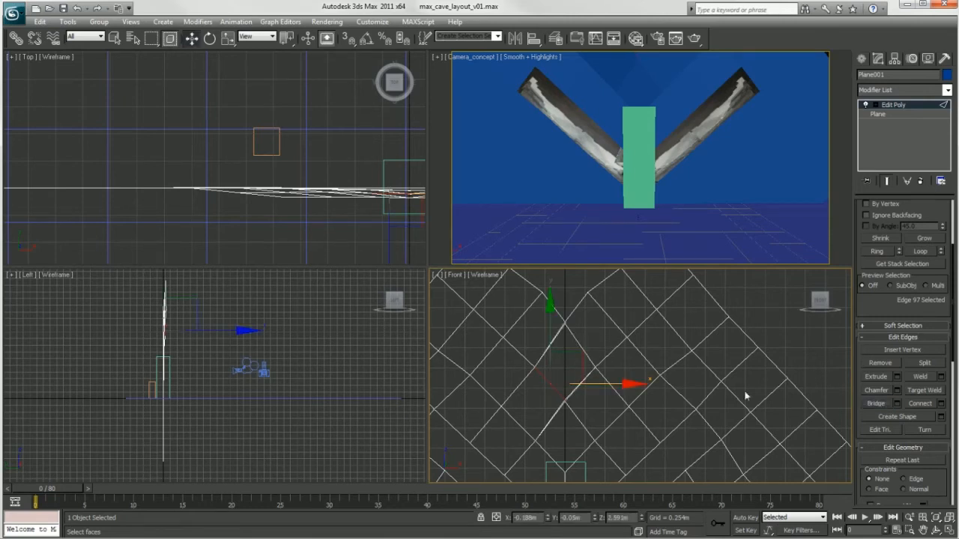
Weld the two overlapping vertex pairs along the centre seam around the newly bridged diamond.
middle_click_drag(563, 331, 562, 290)
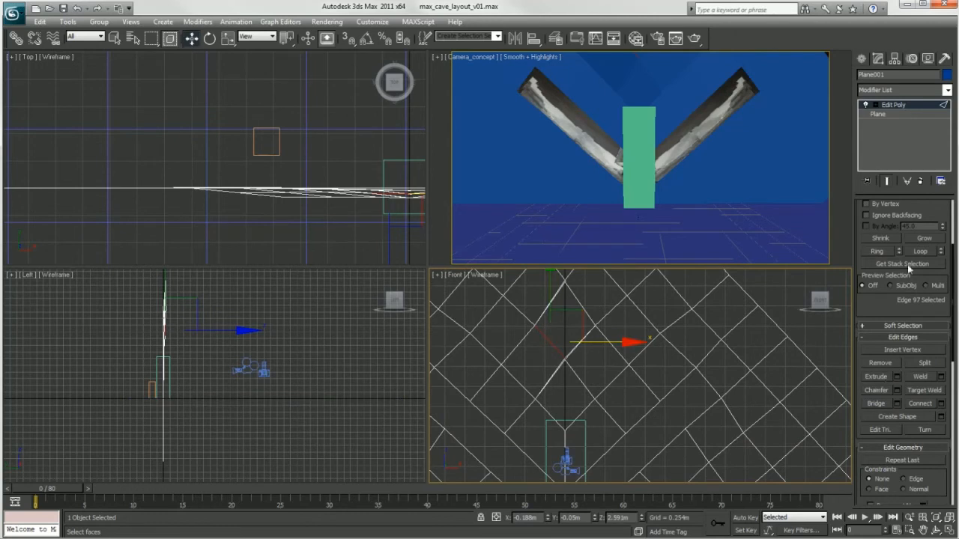
left_click_drag(952, 303, 957, 232)
left_click(874, 296)
left_click_drag(578, 346, 548, 388)
left_click(917, 478)
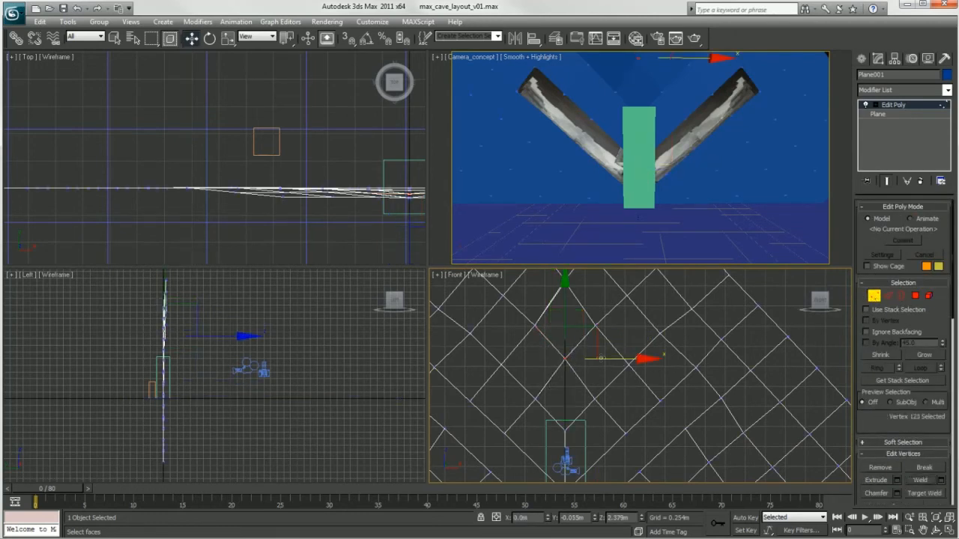
middle_click_drag(586, 328, 587, 385)
left_click_drag(583, 315, 540, 356)
left_click(920, 479)
middle_click_drag(620, 390, 680, 360)
left_click(627, 351)
Select all 16 border edges around the V-shaped opening in the middle of the rock mesh.
scroll(627, 351, "down", 8)
scroll(659, 336, "up", 3)
scroll(680, 360, "down", 1)
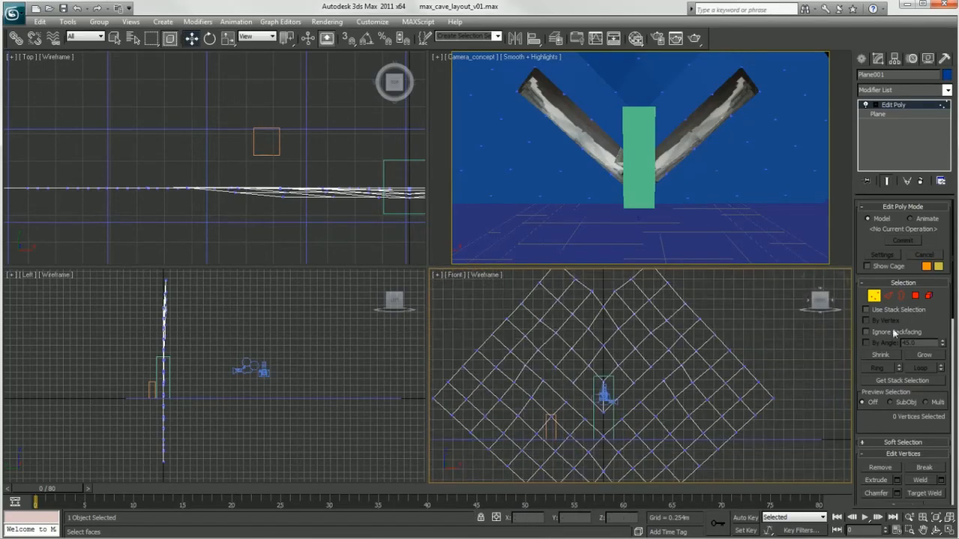
left_click(888, 295)
left_click(613, 347)
left_click(535, 371)
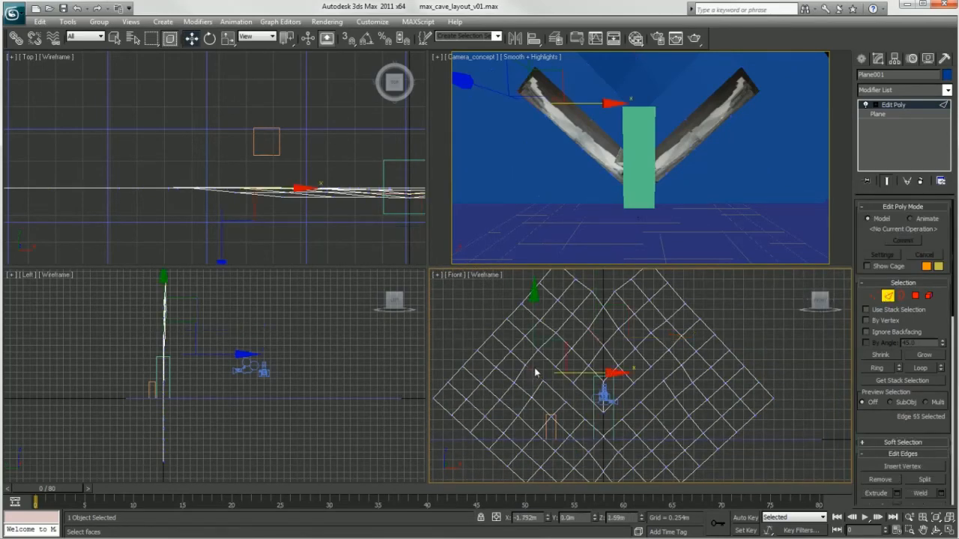
left_click(530, 359, "ctrl")
left_click(547, 358, "ctrl")
left_click(565, 375, "ctrl")
left_click(570, 385, "ctrl")
left_click(583, 396, "ctrl")
left_click(587, 411, "ctrl")
left_click(594, 427, "ctrl")
left_click(617, 400, "ctrl")
left_click(619, 423, "ctrl")
left_click(637, 379, "ctrl")
left_click(636, 377, "ctrl")
left_click(649, 395, "ctrl")
left_click(677, 373, "ctrl")
left_click(659, 360, "ctrl")
left_click(673, 357, "ctrl")
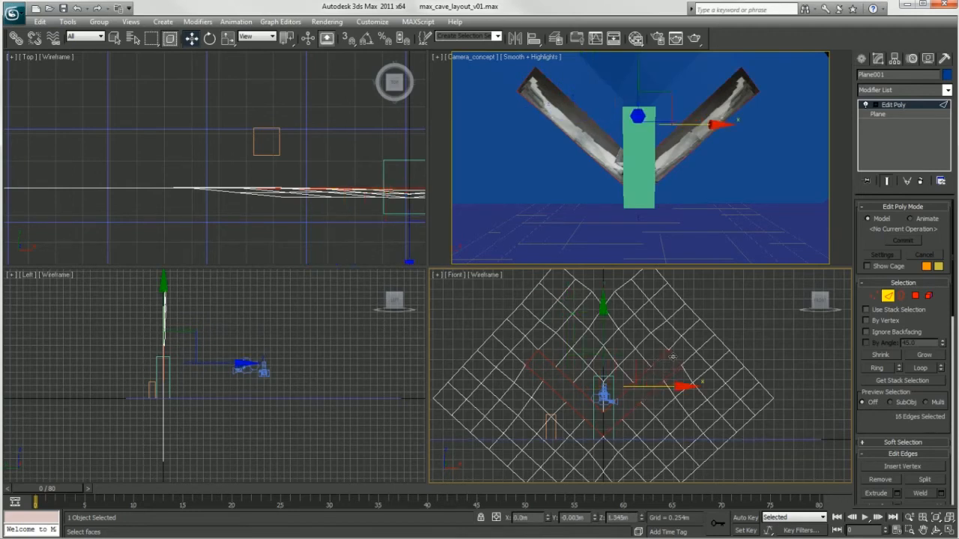
Extrude the opening's border edges by -2.963 m with 0 m width, and move the extruded edges forward to leave a shallow rim.
left_click_drag(953, 336, 952, 400)
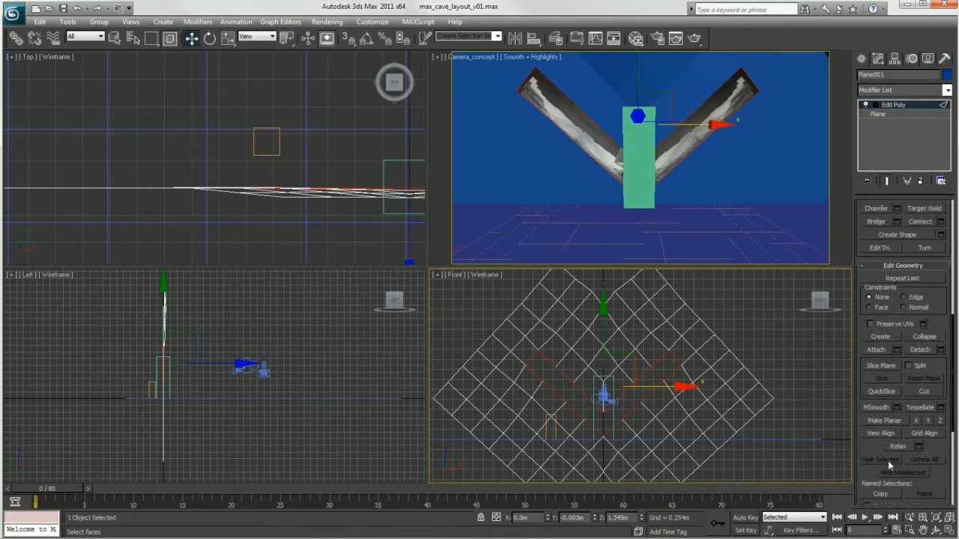
left_click_drag(955, 382, 950, 330)
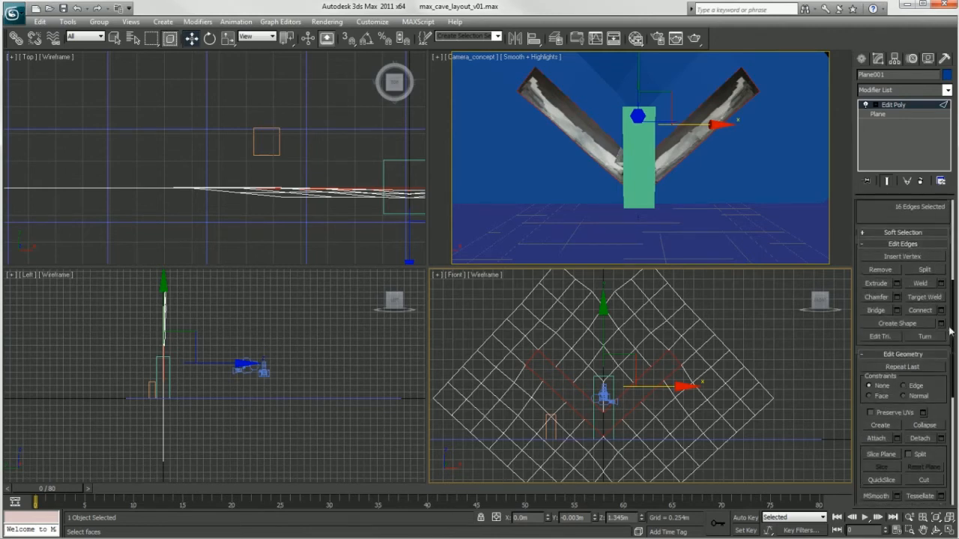
left_click(896, 284)
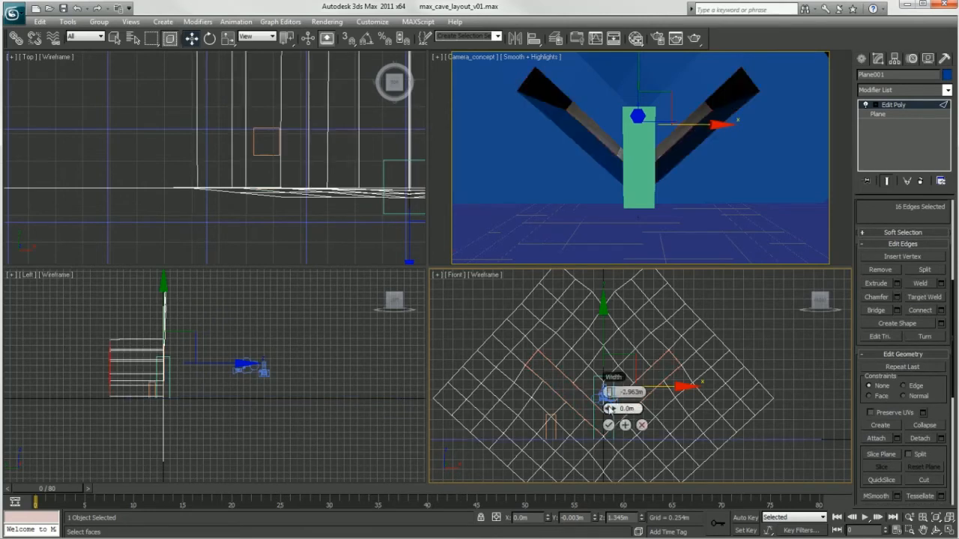
right_click(273, 323)
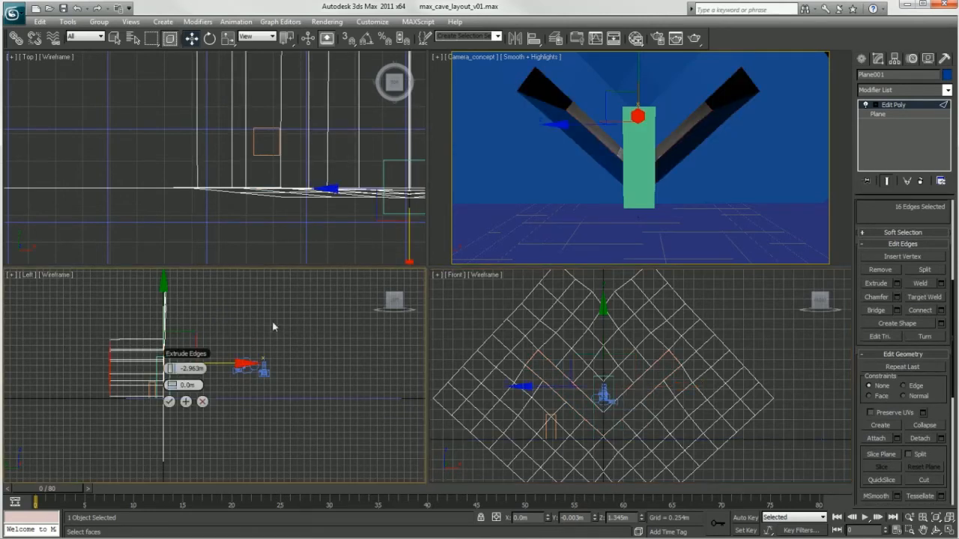
left_click_drag(241, 364, 286, 364)
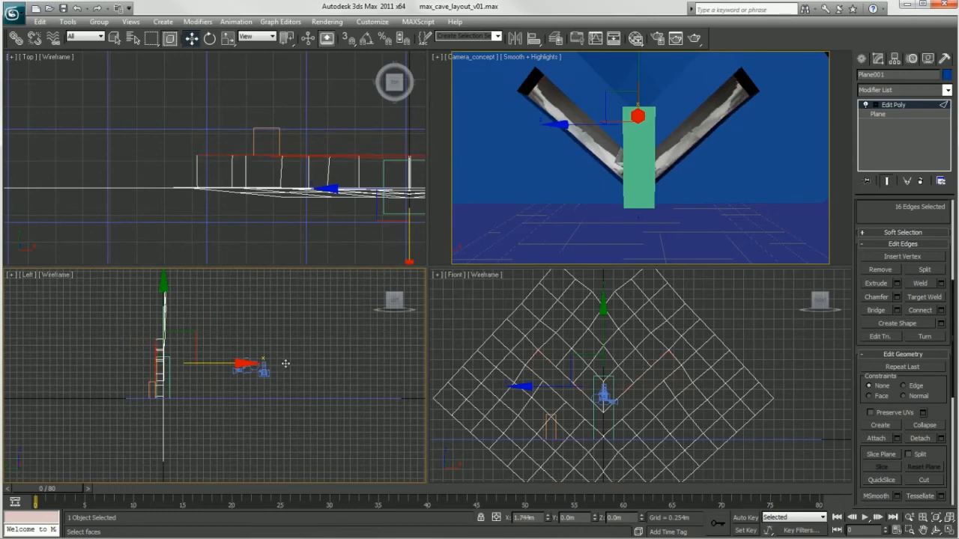
left_click_drag(285, 363, 285, 364)
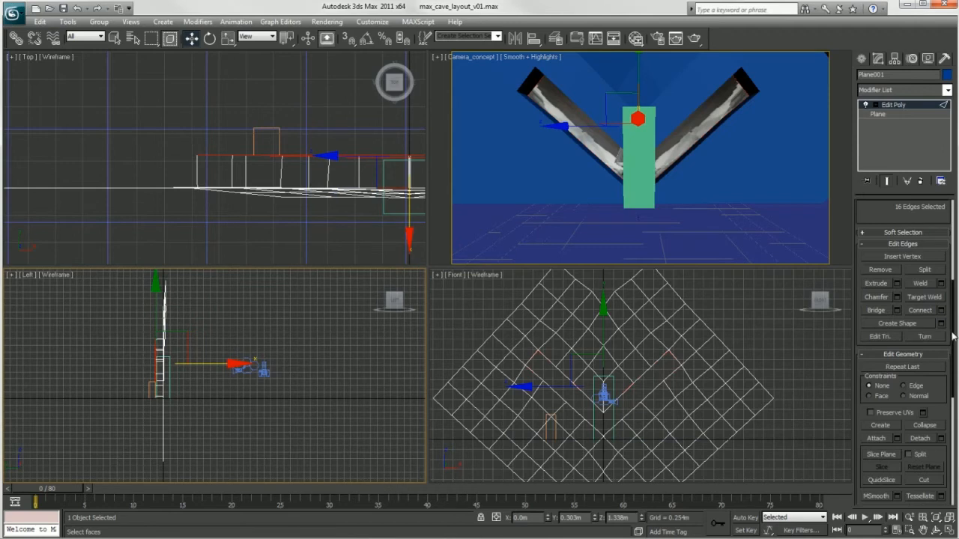
scroll(954, 341, "up", 5)
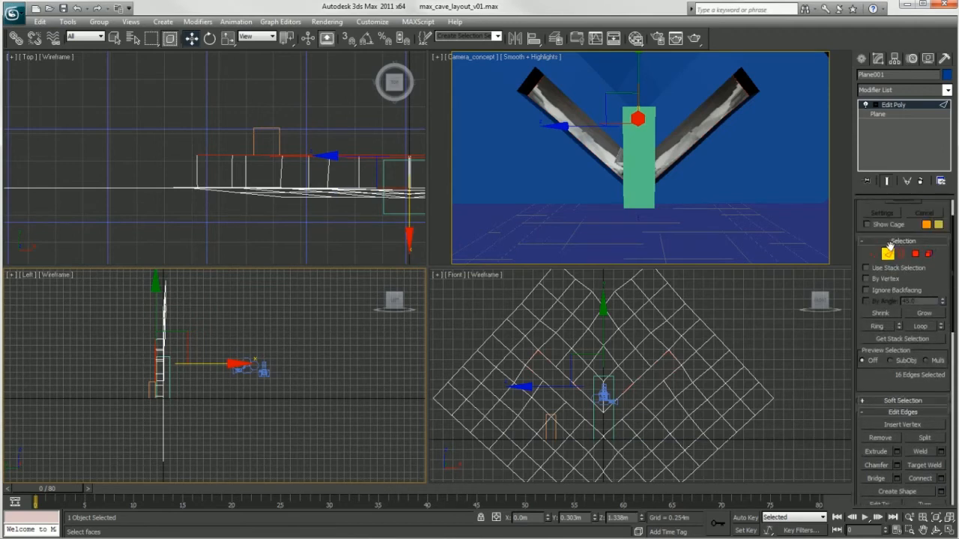
left_click(888, 256)
left_click(703, 346)
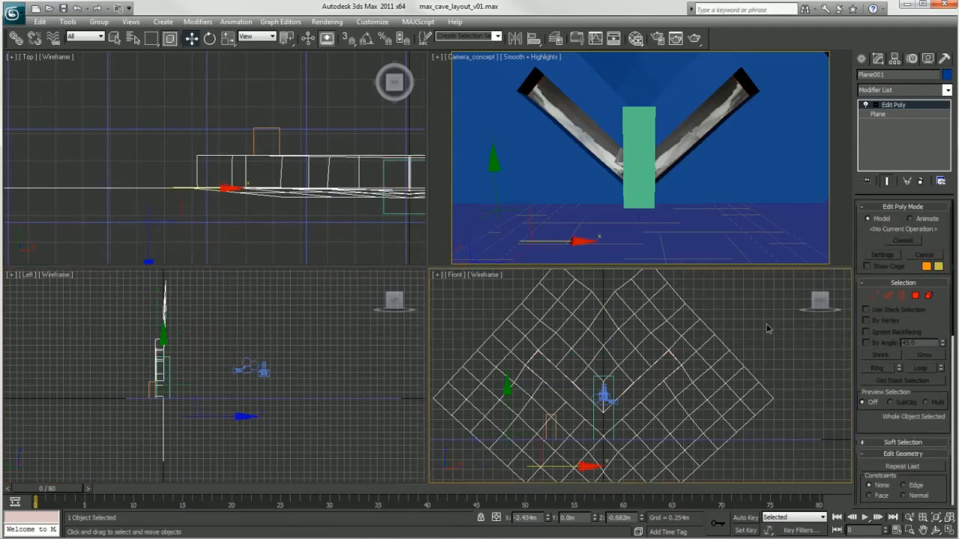
left_click(702, 346)
Add an Unwrap UVW modifier to the rock mesh and open its UV editor.
left_click(948, 91)
left_click_drag(949, 121, 950, 358)
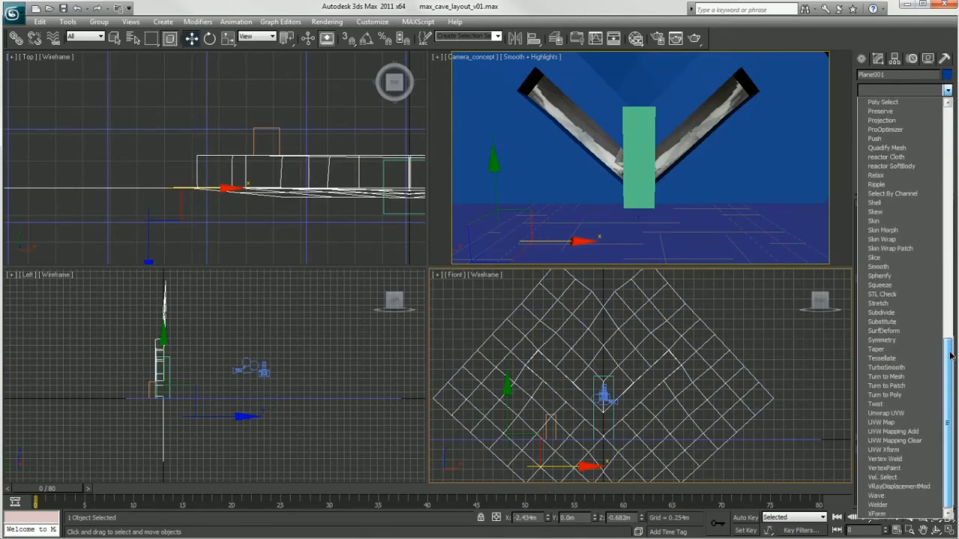
left_click(888, 412)
left_click(885, 341)
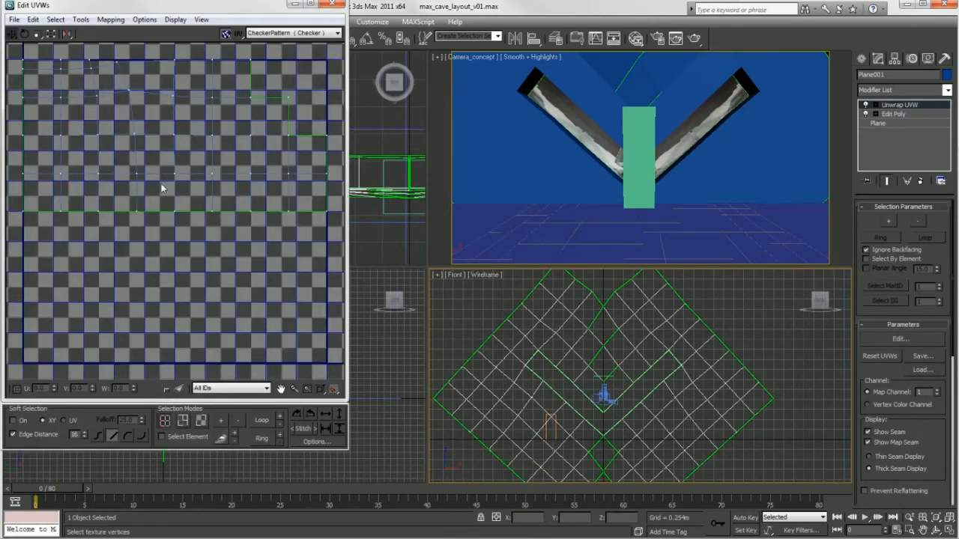
Apply Normal Mapping to all faces of the rock mesh in the UV editor.
scroll(168, 292, "down", 2)
scroll(171, 261, "down", 1)
left_click(101, 20)
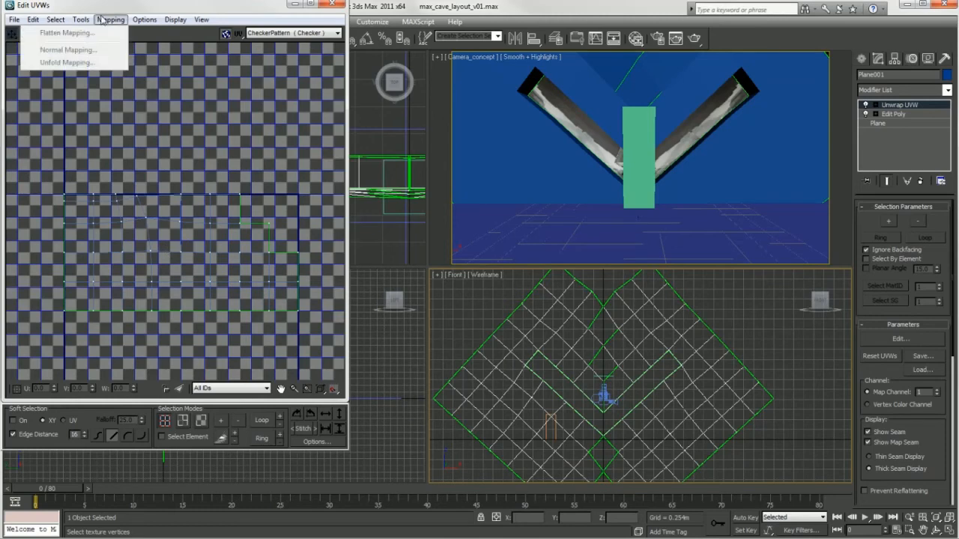
left_click(218, 158)
left_click(202, 422)
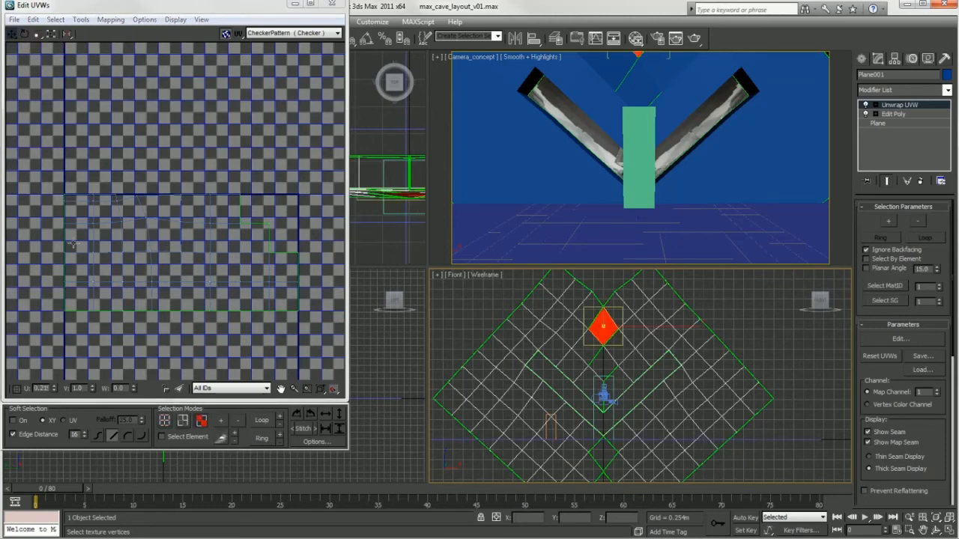
key("ctrl+a")
left_click(104, 20)
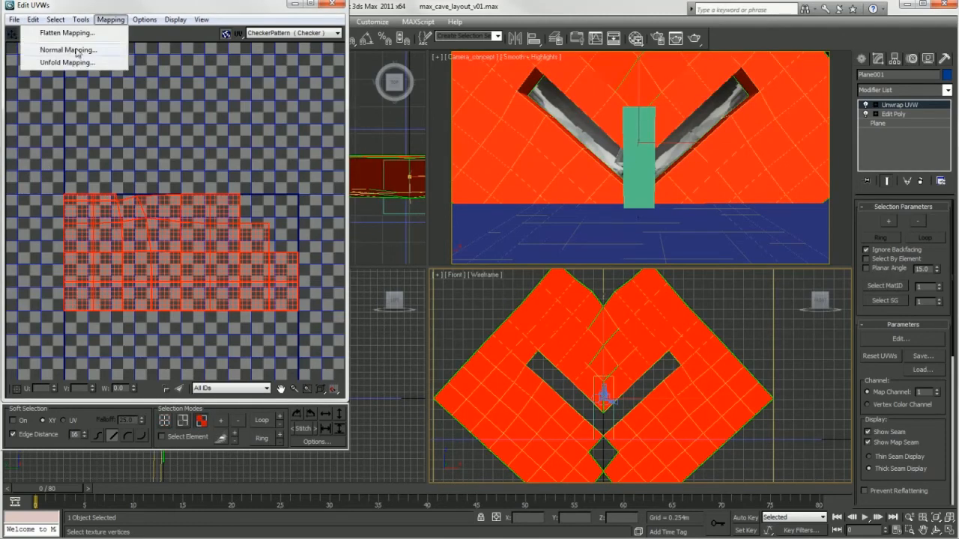
left_click(77, 51)
left_click(159, 27)
scroll(240, 241, "down", 2)
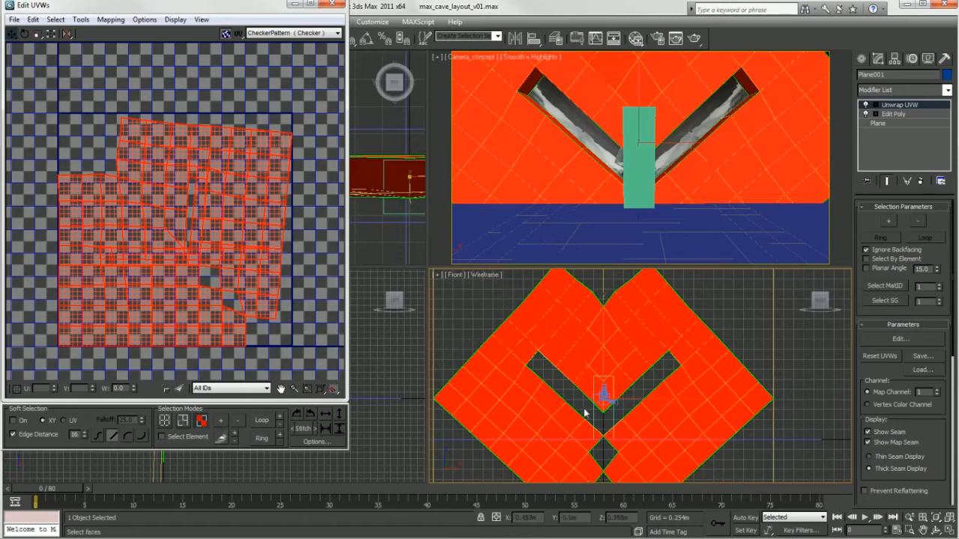
Reopen the UV editor and place its window so that the Left and Top views stay accessible.
left_click(331, 3)
left_click_drag(124, 314, 162, 410)
left_click(902, 340)
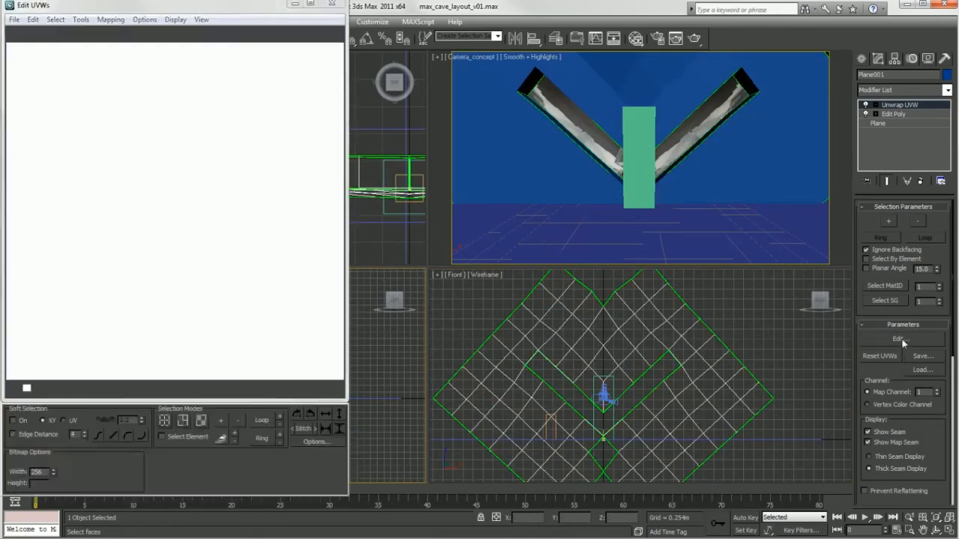
left_click(201, 19)
double_click(199, 6)
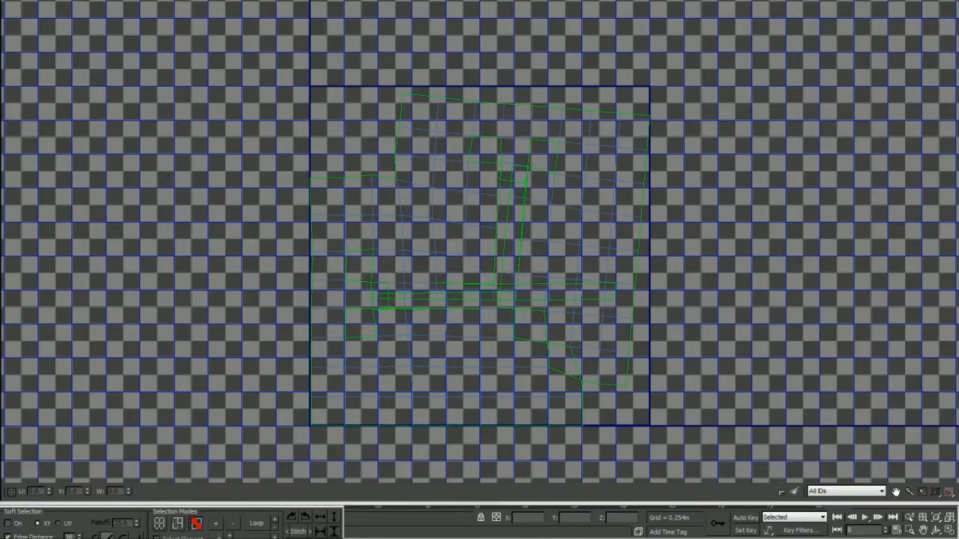
left_click_drag(833, 0, 792, 38)
Select only the extruded rim faces of the V-shaped opening in the Left view, using window selection instead of crossing.
left_click_drag(111, 316, 159, 413)
left_click_drag(147, 338, 165, 408)
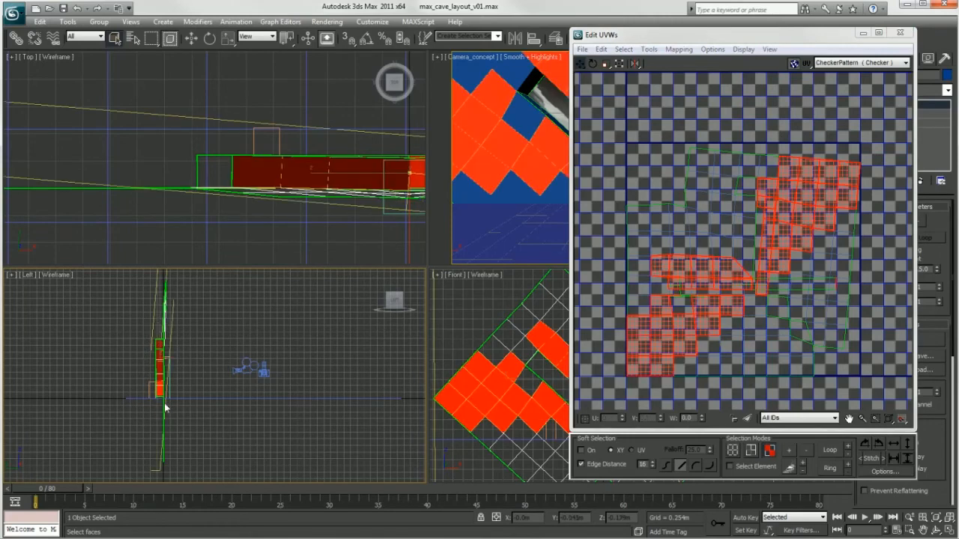
left_click(326, 359)
left_click(169, 39)
left_click_drag(135, 311, 163, 424)
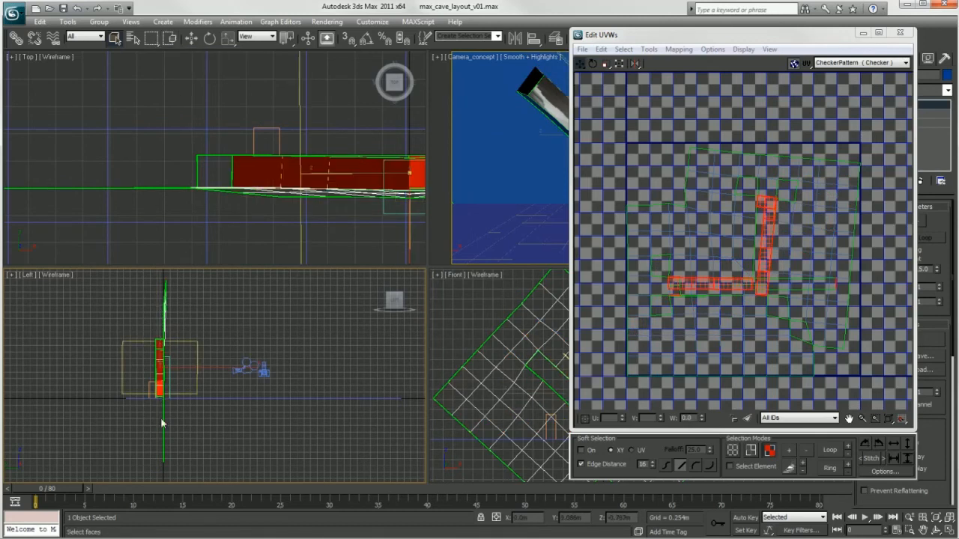
left_click(170, 39)
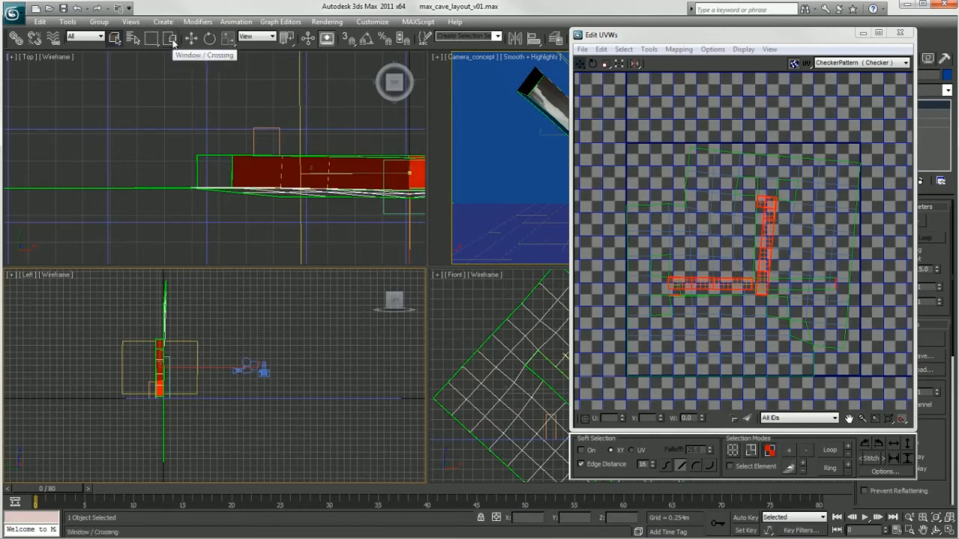
left_click_drag(146, 313, 164, 431)
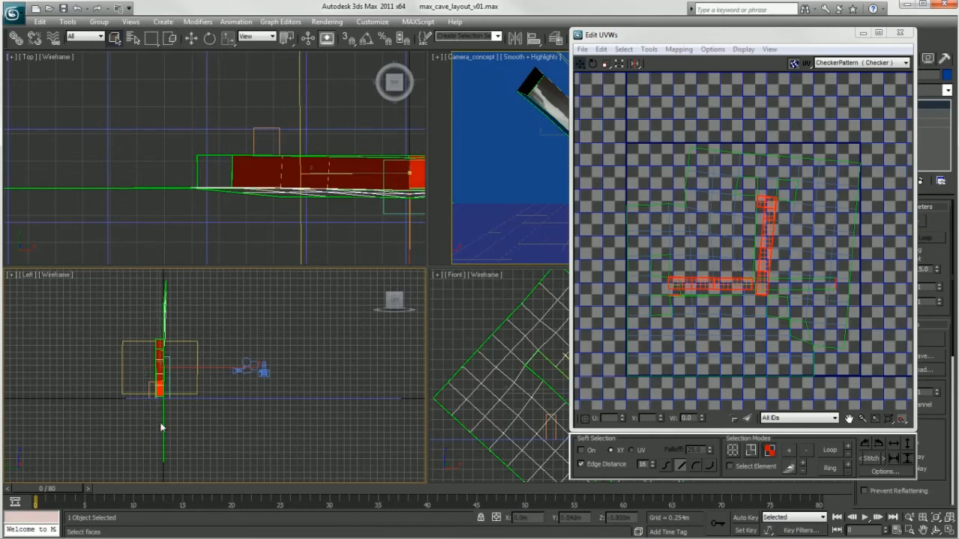
left_click_drag(771, 219, 773, 240)
key("ctrl+z")
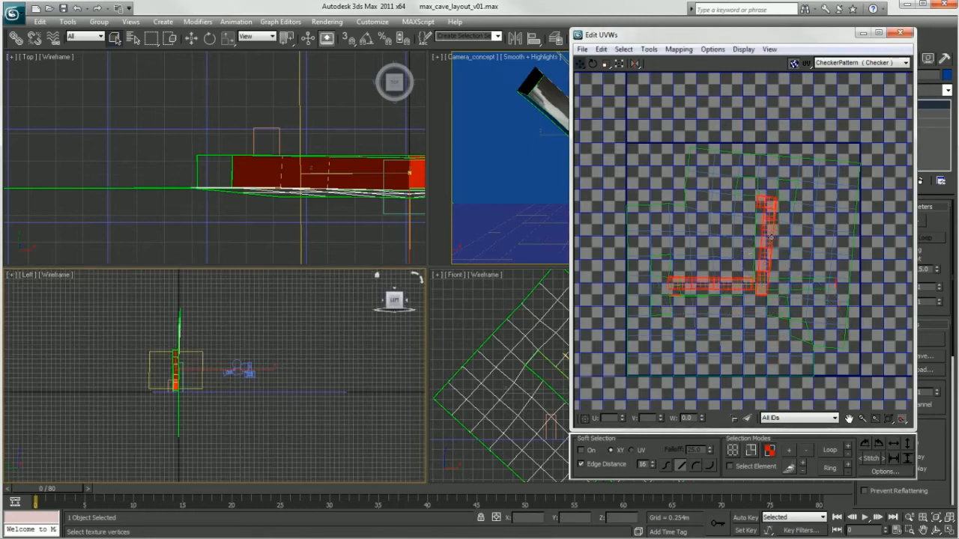
scroll(748, 282, "up", 2)
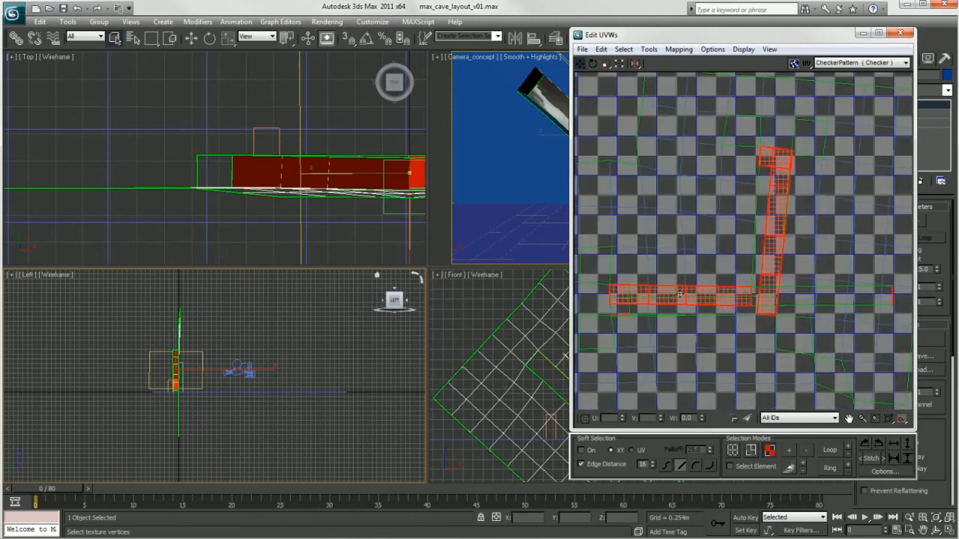
left_click_drag(675, 297, 675, 292)
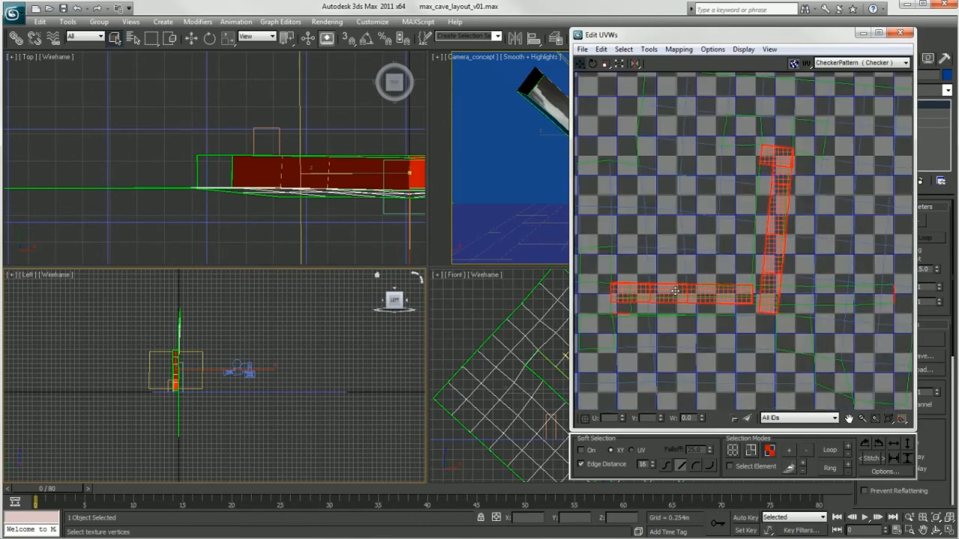
Break the selected rim faces off the UV layout and move them up towards the area above the main shell.
left_click(602, 49)
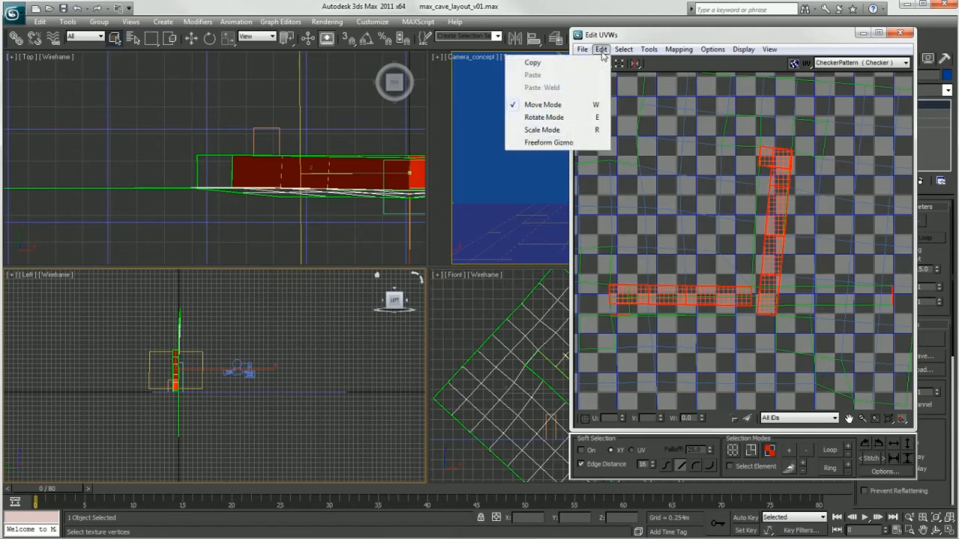
mouse_move(648, 49)
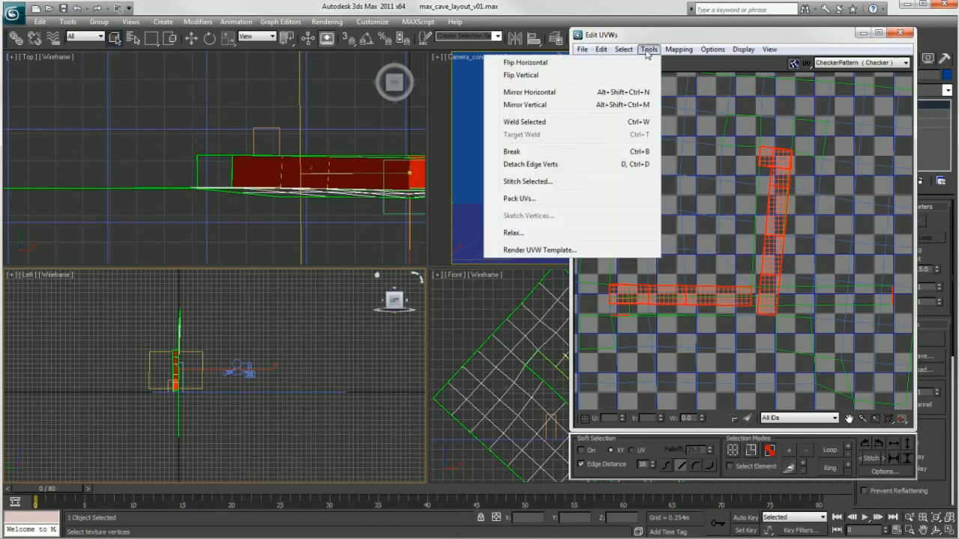
left_click(557, 152)
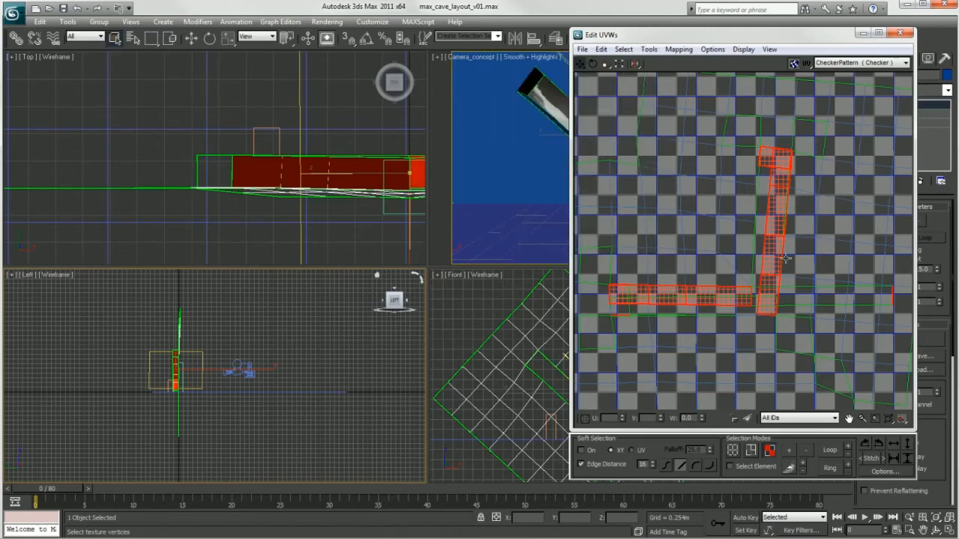
left_click_drag(773, 244, 795, 300)
middle_click_drag(794, 299, 765, 281)
scroll(756, 179, "down", 2)
left_click_drag(771, 259, 697, 164)
middle_click_drag(677, 157, 750, 238)
left_click_drag(772, 237, 785, 141)
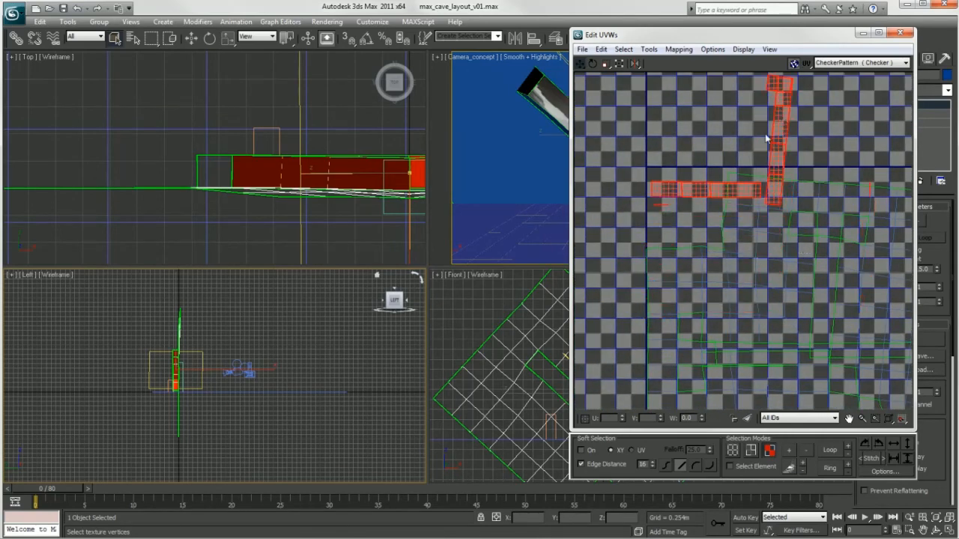
Shift the detached rim strips sideways so the horizontal one sits along the UV square's upper edge, near its right corner, and deselect them.
middle_click_drag(762, 155, 646, 159)
left_click_drag(663, 160, 840, 144)
middle_click_drag(825, 140, 754, 165)
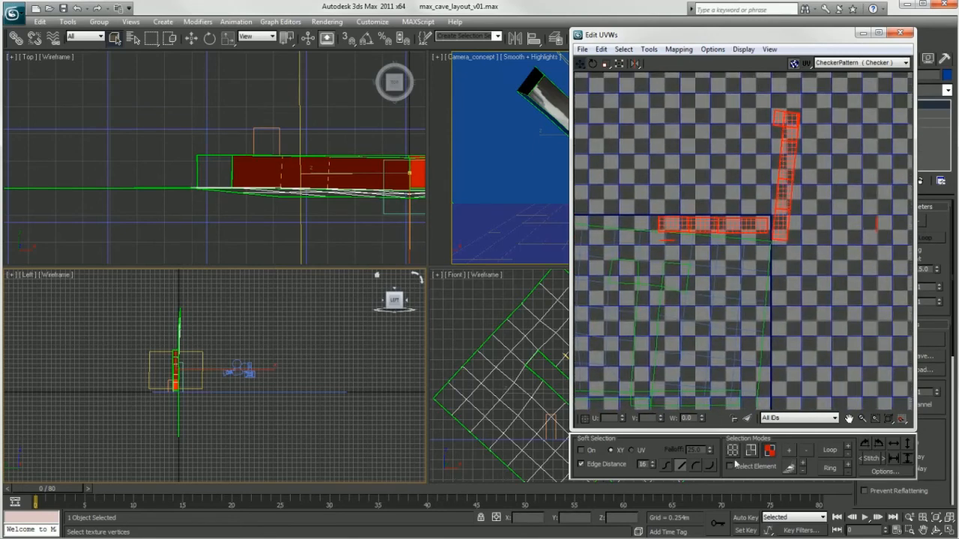
left_click(818, 110)
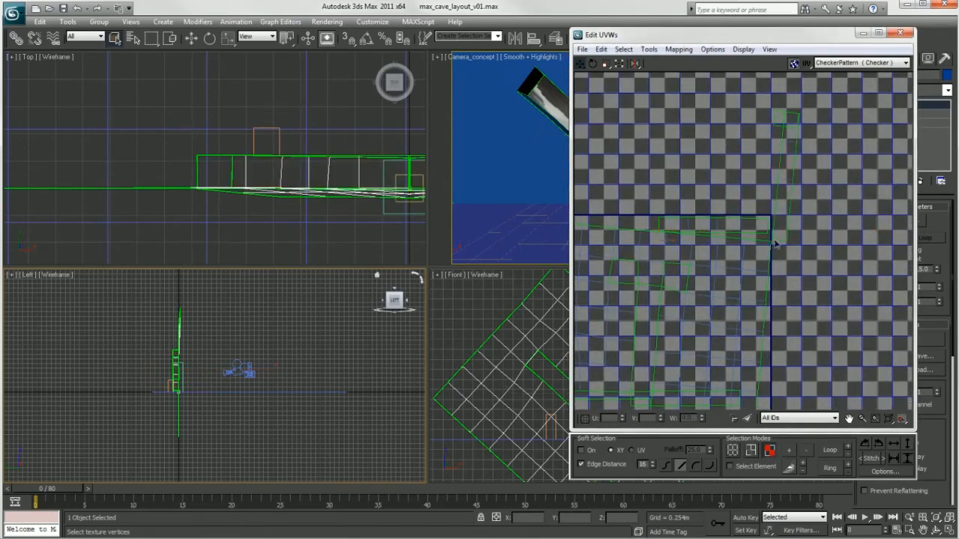
Select the vertical rim strip and move it down beside the lower right edge of the main shell.
left_click(779, 120)
left_click_drag(779, 115, 779, 280)
middle_click_drag(795, 271, 779, 140)
left_click_drag(773, 155, 818, 268)
middle_click_drag(819, 268, 844, 258)
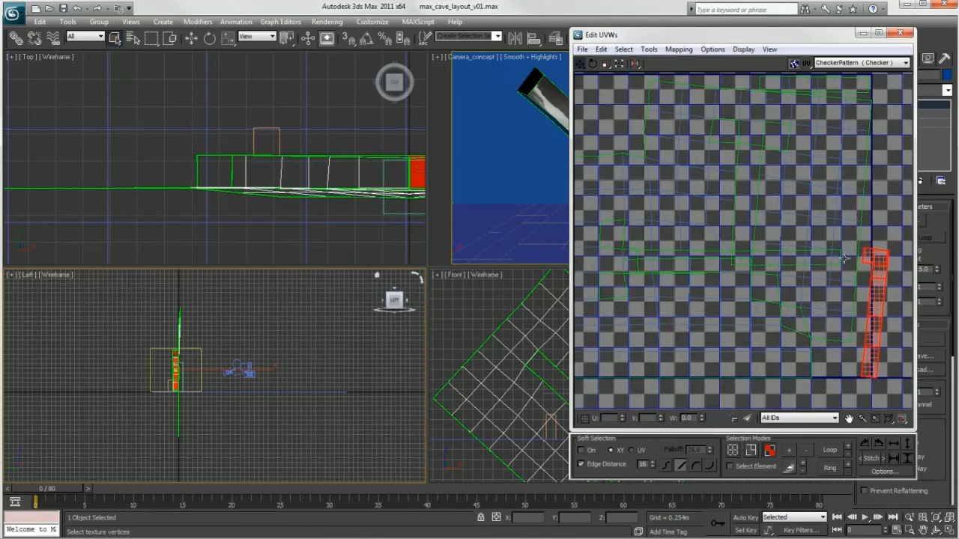
Switch to edge selection and adjust the short open edges along the horizontal seam inside the main UV shell.
left_click(841, 262)
left_click(771, 453)
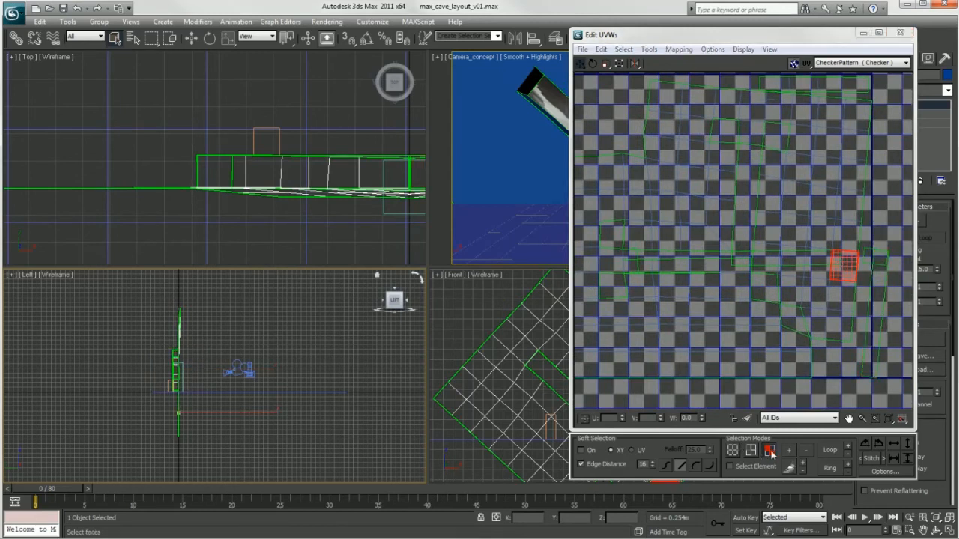
left_click(752, 452)
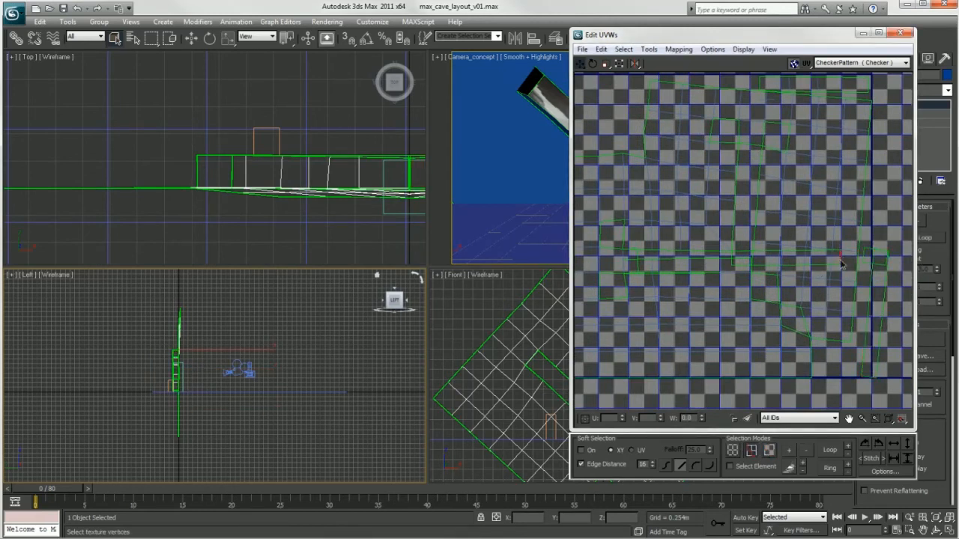
left_click_drag(840, 261, 711, 264)
left_click_drag(814, 258, 827, 247)
left_click(810, 251, "alt")
left_click_drag(822, 252, 772, 253)
left_click(770, 263)
left_click(764, 260)
left_click(771, 253)
left_click(766, 260)
left_click(741, 256)
scroll(747, 234, "down", 3)
Select all UV faces, scale the layout down in Freeform Mode to fit inside the UV square, and close the UV editor.
left_click(770, 450)
left_click_drag(622, 114, 824, 295)
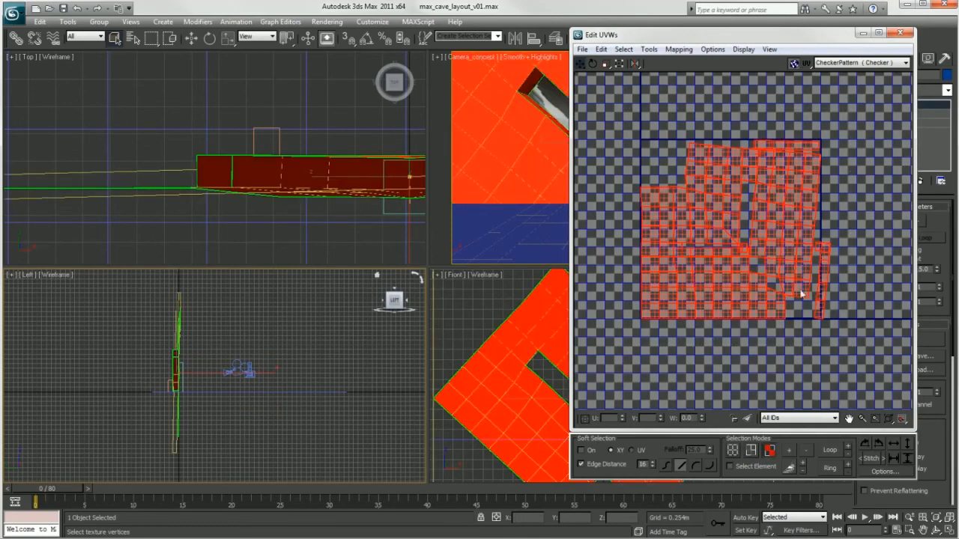
left_click(619, 65)
left_click_drag(832, 320, 817, 311)
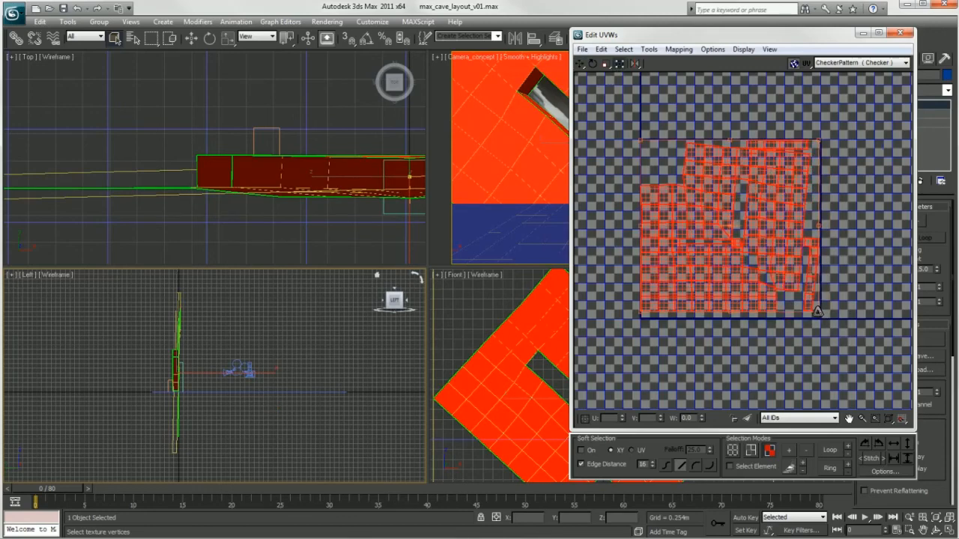
left_click(652, 91)
left_click(906, 33)
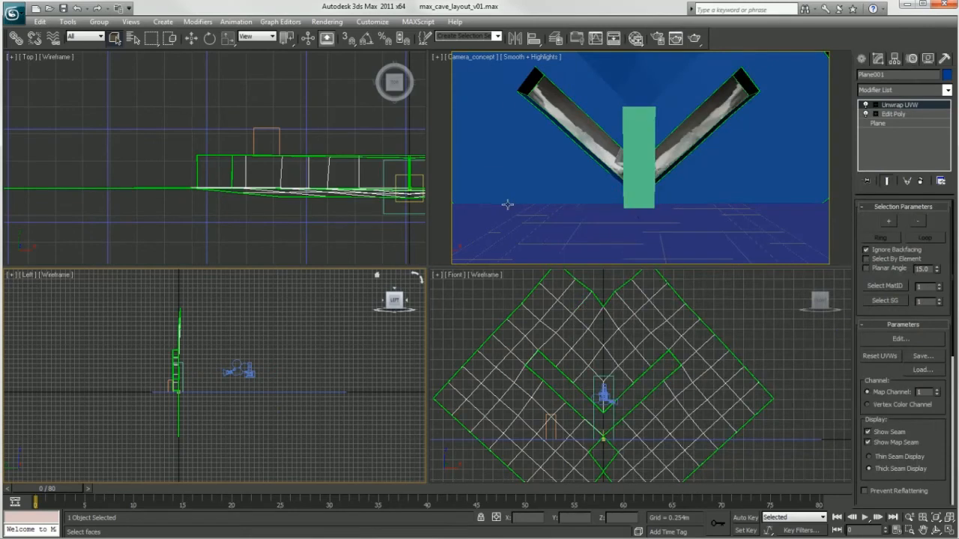
Leave the unwrap editing and unhide the rocks layer in the layer manager.
left_click(507, 202)
left_click(193, 40)
left_click(320, 226)
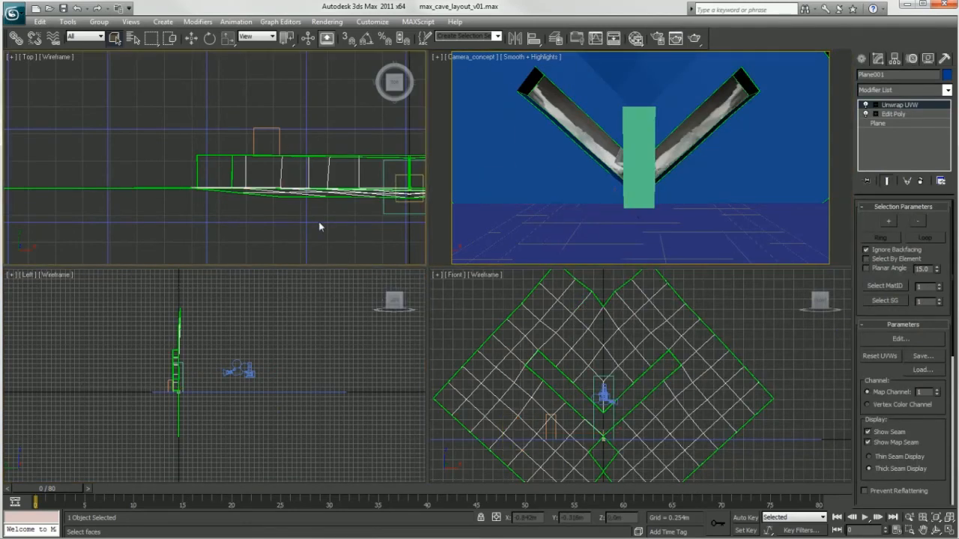
left_click(861, 58)
left_click(555, 39)
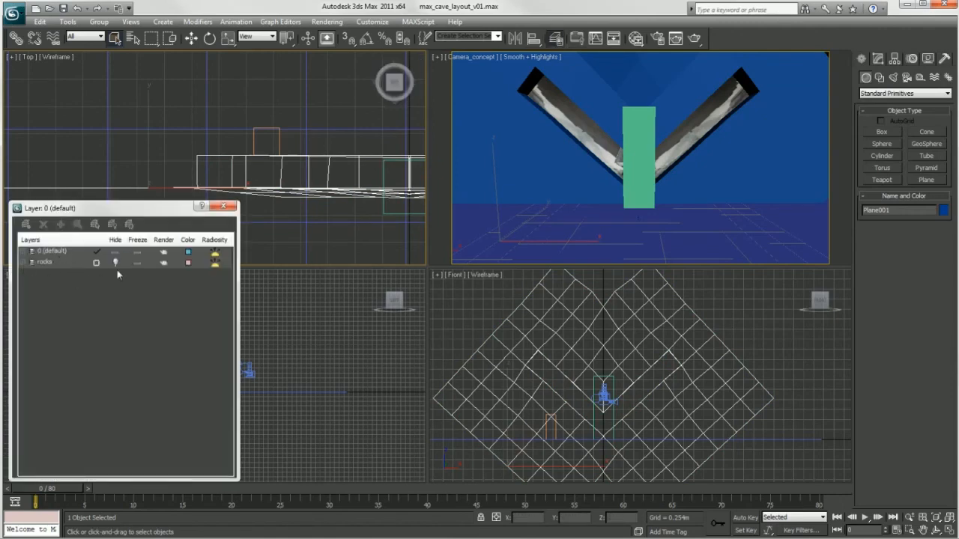
left_click(116, 263)
left_click(221, 207)
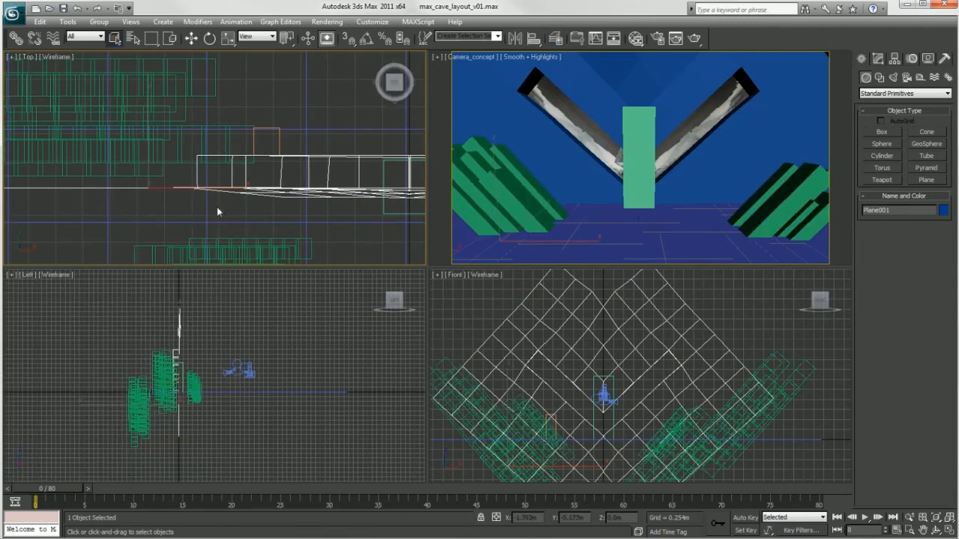
Move the V-opening rock plane back in the Left view so it stands behind all the rock clusters.
left_click(272, 210)
left_click(568, 166)
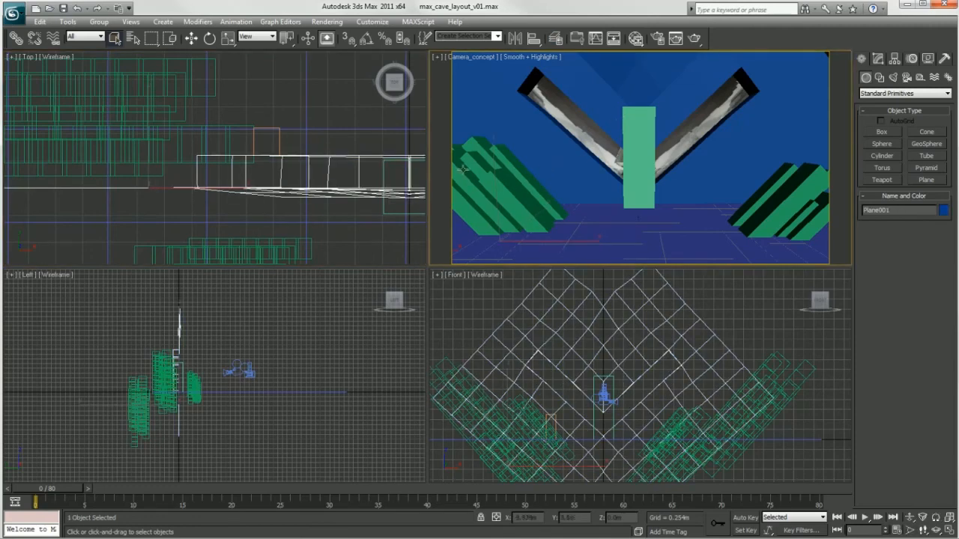
left_click(633, 360)
left_click(629, 346)
key("w")
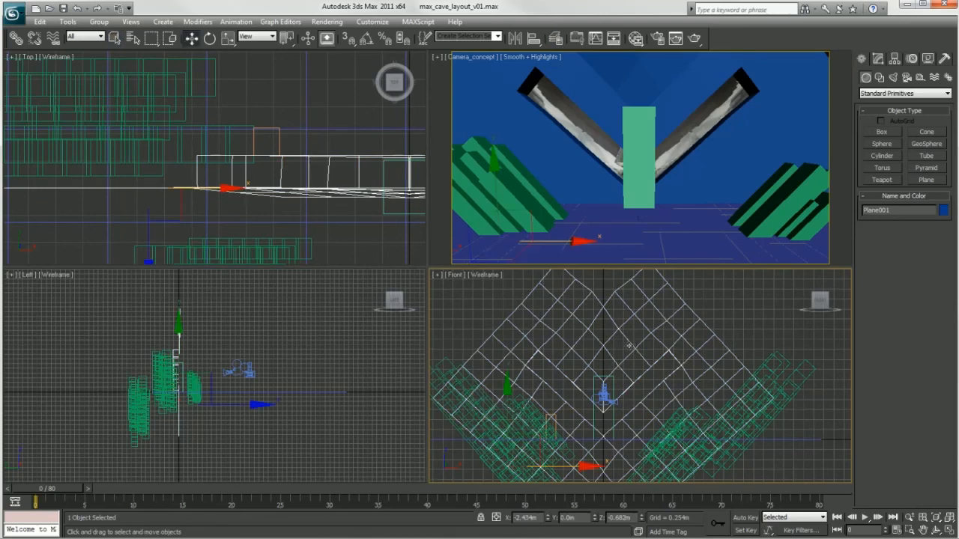
middle_click_drag(154, 372, 212, 374)
left_click_drag(315, 404, 229, 414)
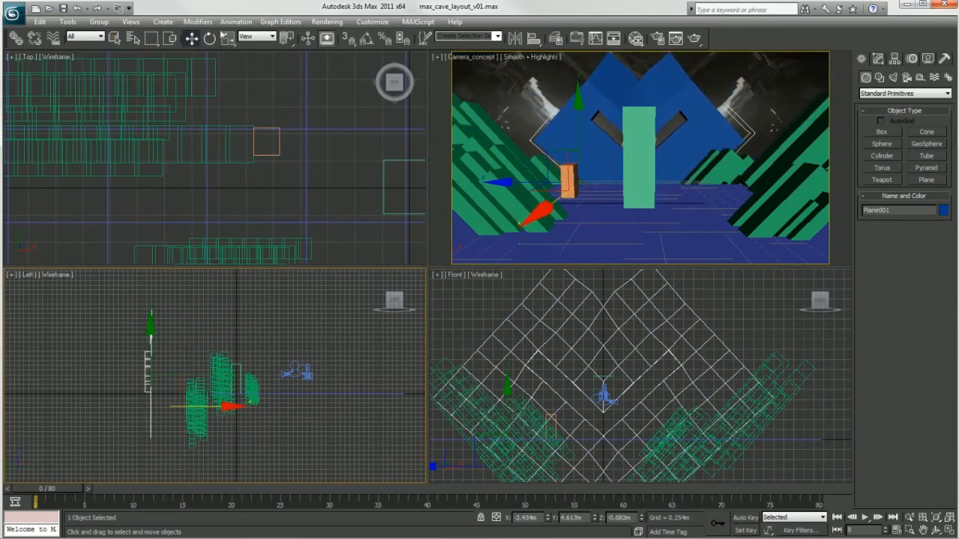
Try to scale the rock plane about its current pivot in the Front view.
key("r")
scroll(606, 390, "down", 5)
mouse_move(603, 403)
left_mouse_down()
mouse_move(582, 400)
mouse_move(582, 385)
mouse_move(590, 395)
left_mouse_up()
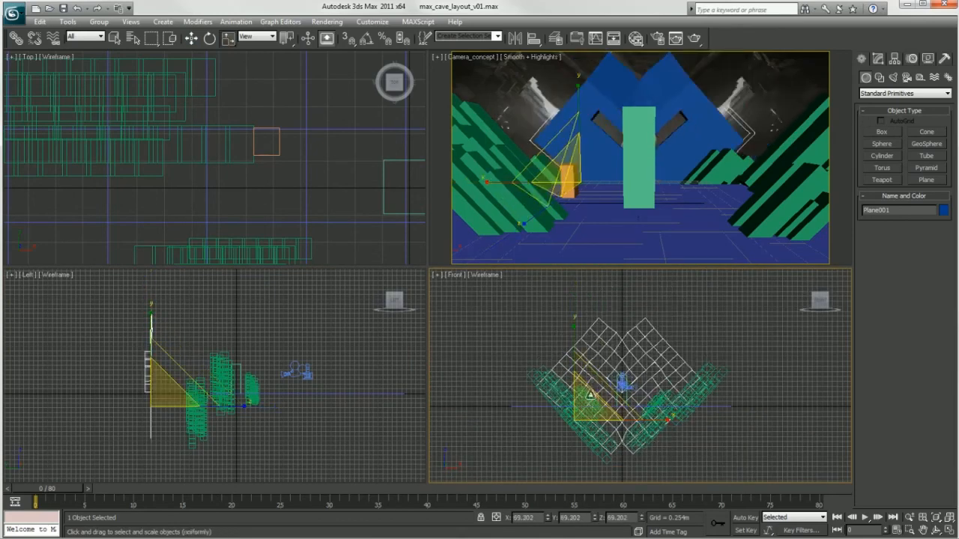
Open the pivot adjustment options for the rock plane, try moving it with Affect Object Only, and undo that move.
left_click(927, 60)
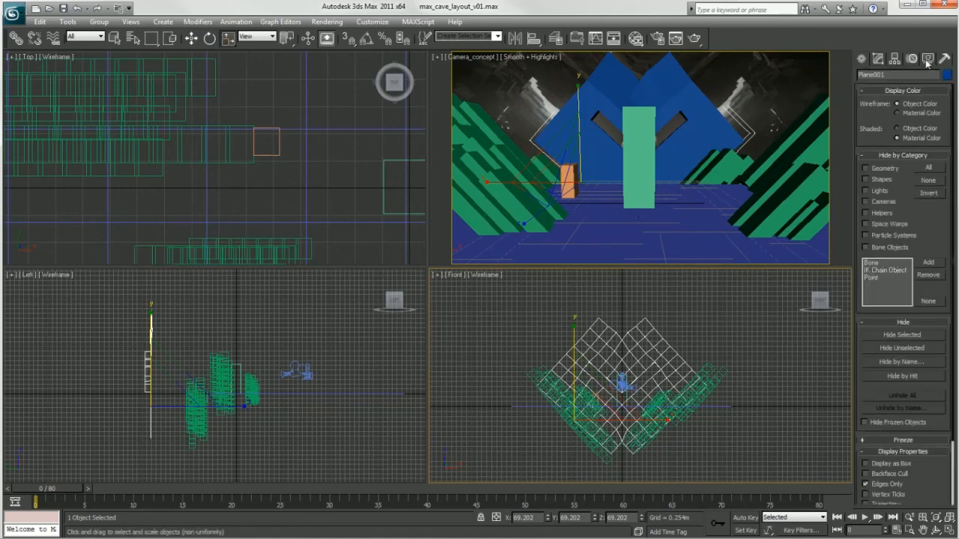
left_click(912, 60)
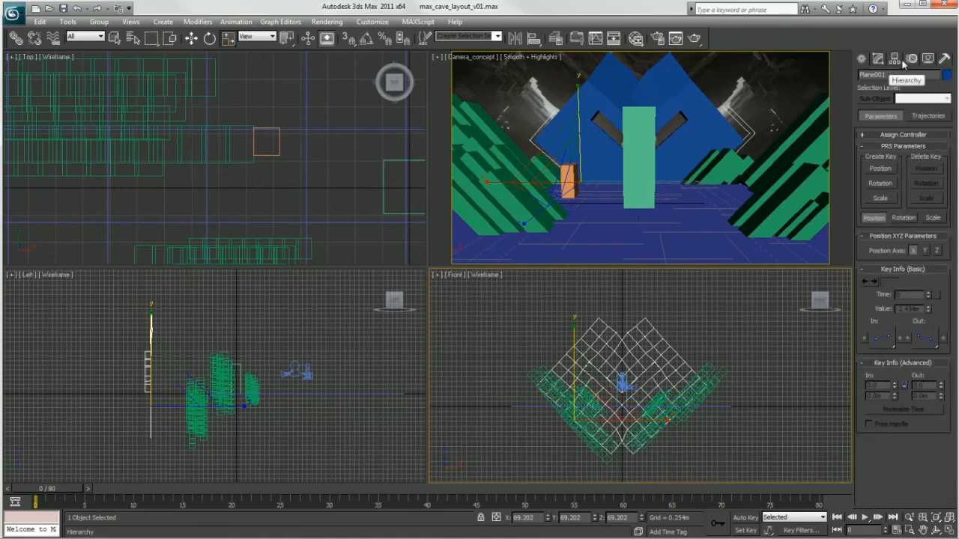
left_click(896, 60)
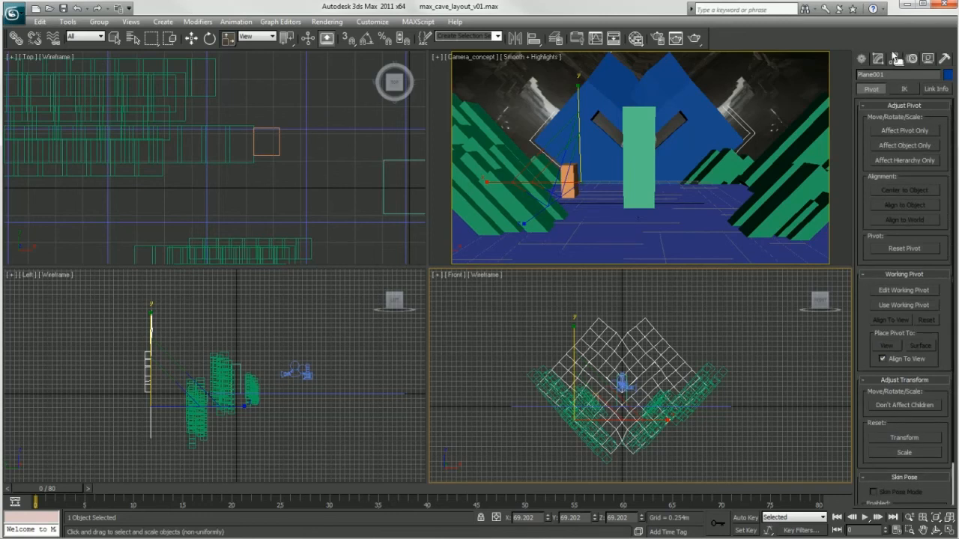
left_click(891, 147)
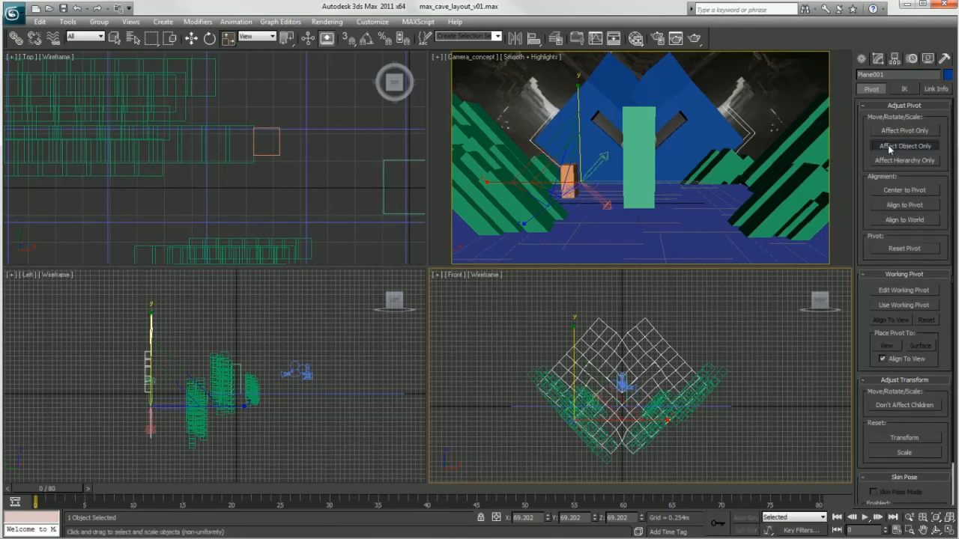
key("w")
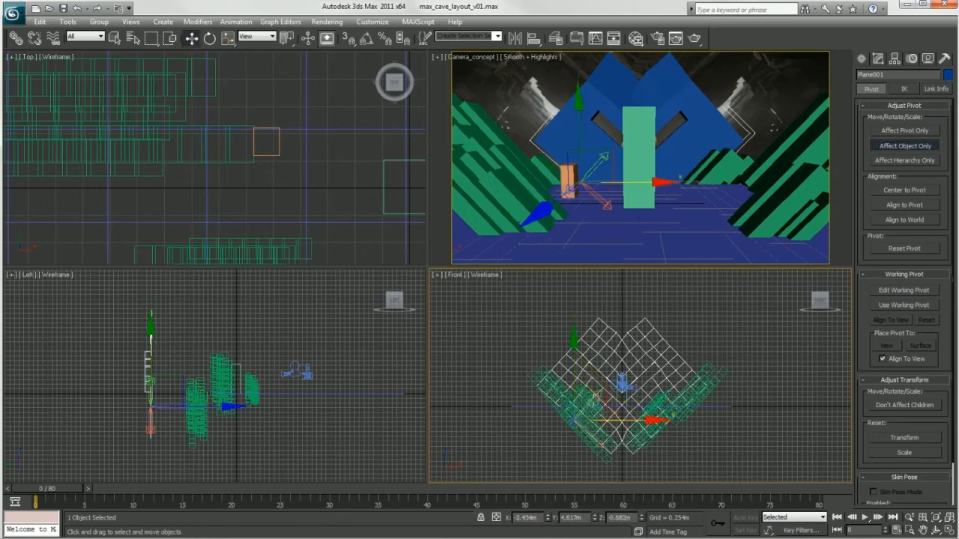
left_click_drag(605, 394, 558, 422)
key("ctrl+z")
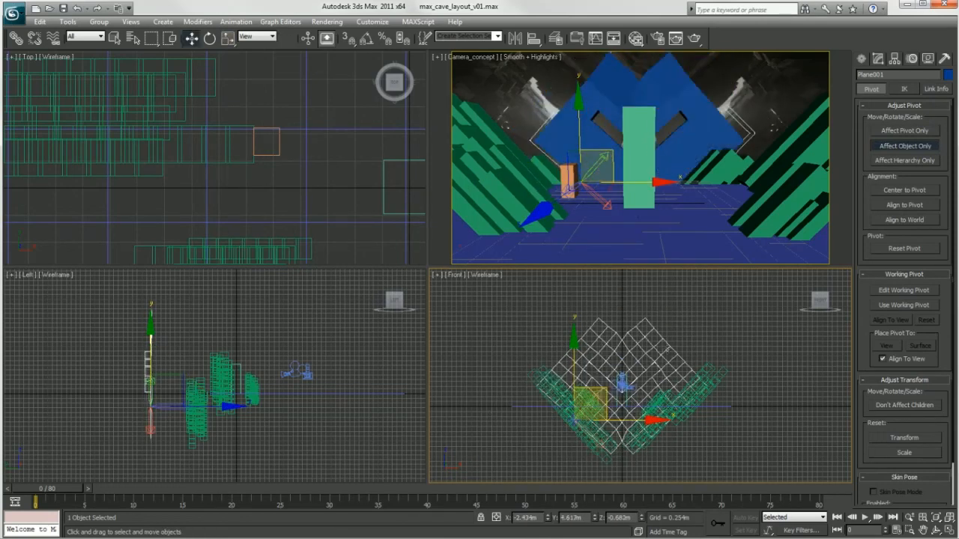
Move only the rock plane's pivot onto the centre axis between its mirrored halves, and end the pivot adjustment.
left_click(891, 132)
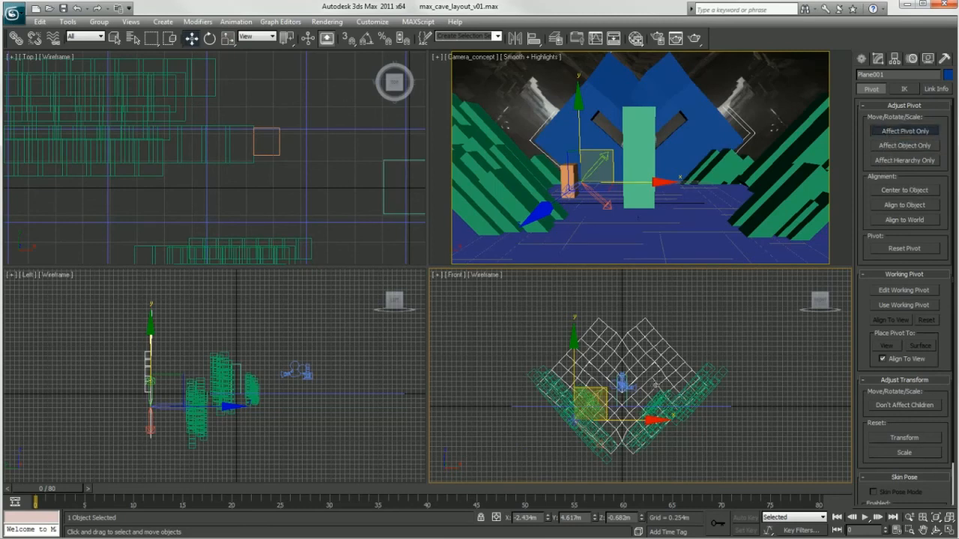
left_click_drag(604, 391, 652, 374)
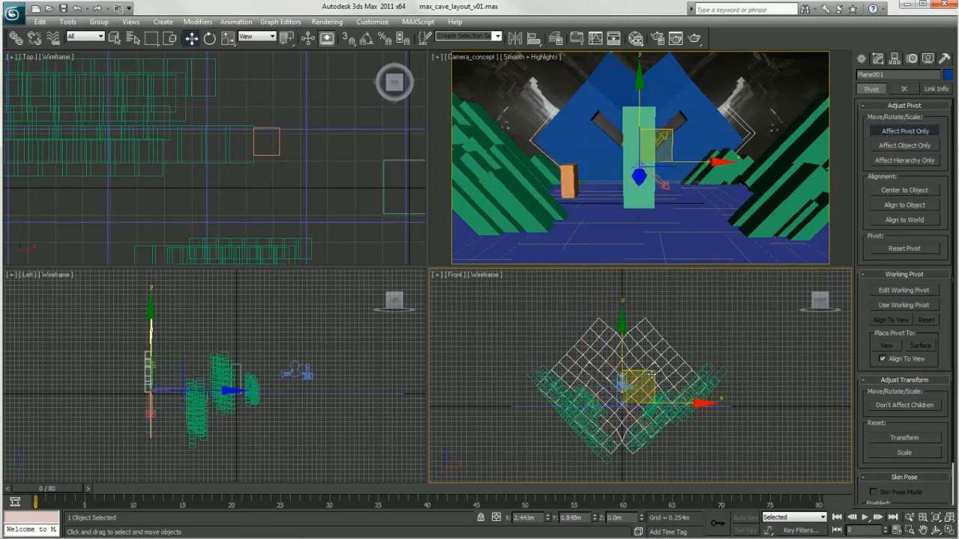
left_click(912, 133)
left_click(704, 322)
left_click(657, 337)
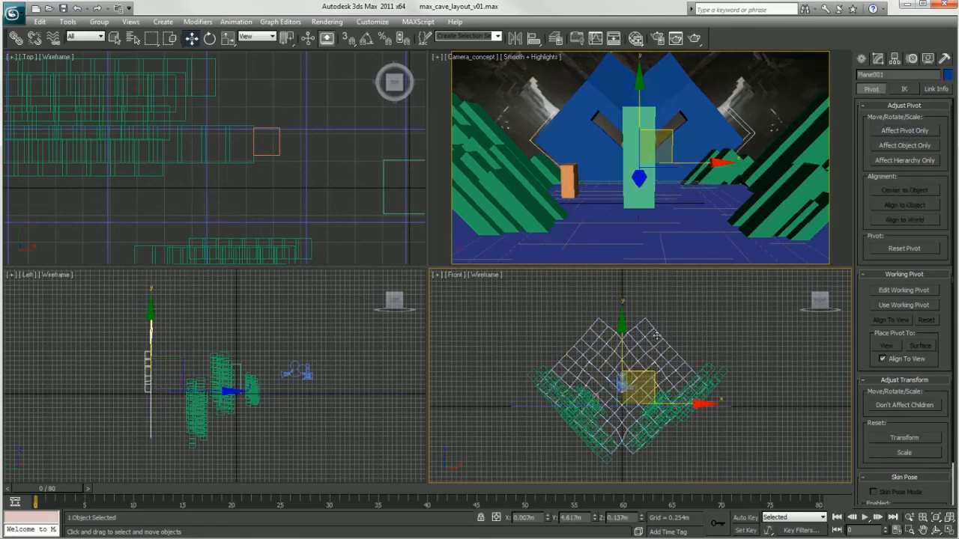
Scale the rock plane up uniformly to about 169% and lower it to about Z -1.6 m, matching the V opening's place in the camera view.
key("e")
key("r")
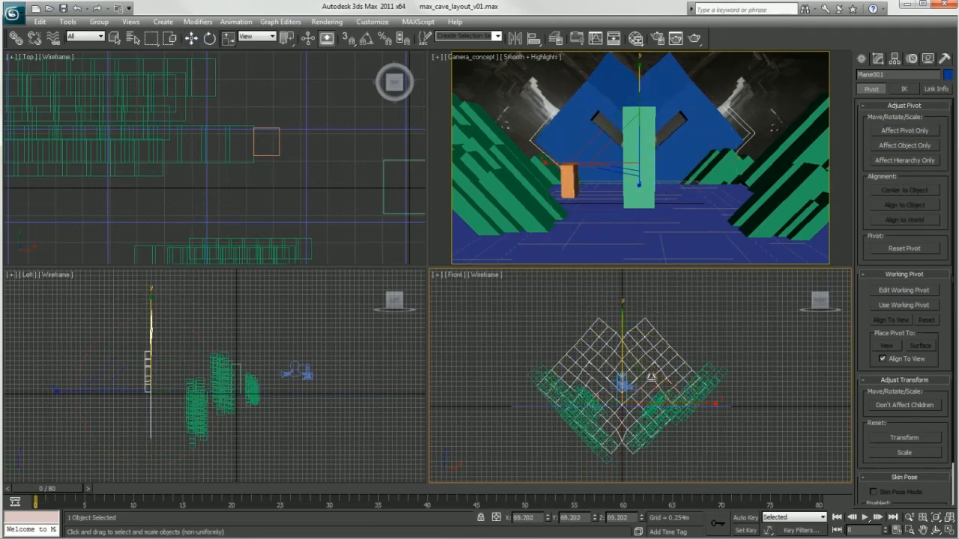
left_click_drag(644, 379, 707, 320)
key("w")
left_click_drag(627, 327, 627, 359)
key("r")
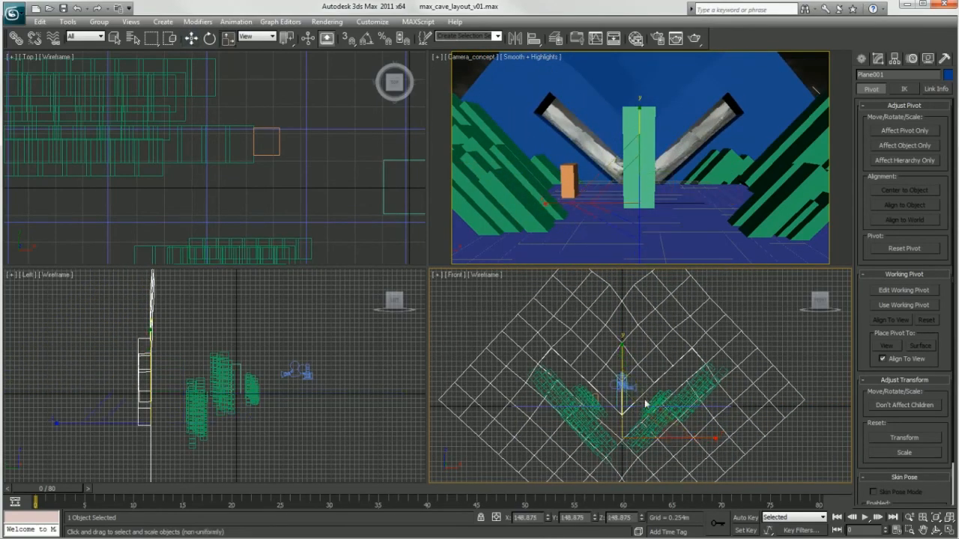
mouse_move(628, 418)
left_mouse_down()
mouse_move(635, 393)
mouse_move(632, 410)
left_mouse_up()
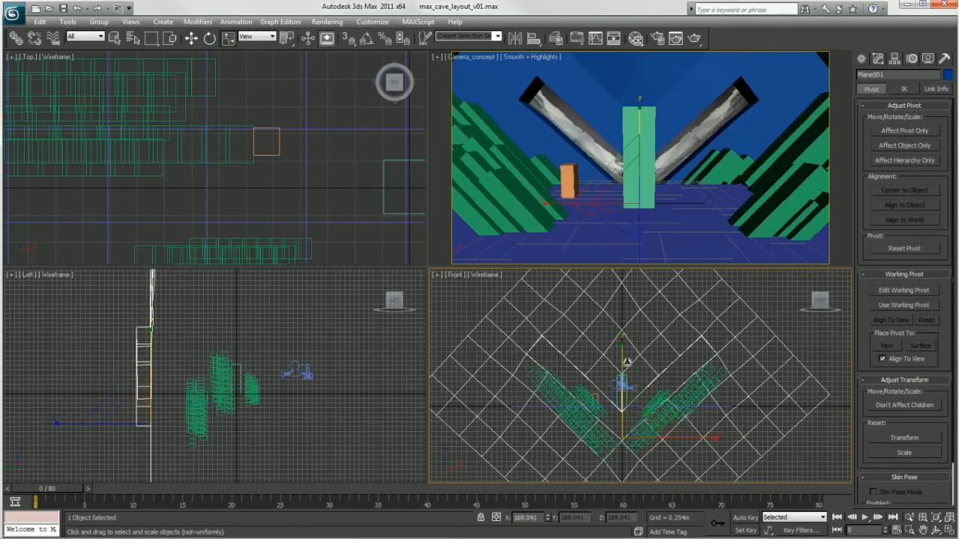
Fine-tune the plane's scale to about 174% against the concept image in wireframe shading, and restore Smooth + Highlights in the camera view.
left_click(527, 57)
left_click(555, 97)
key("w")
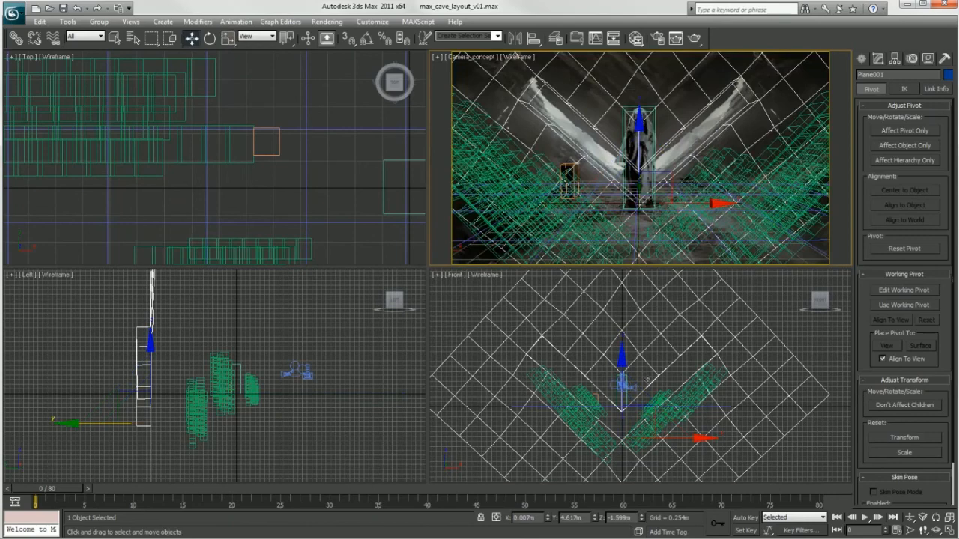
key("r")
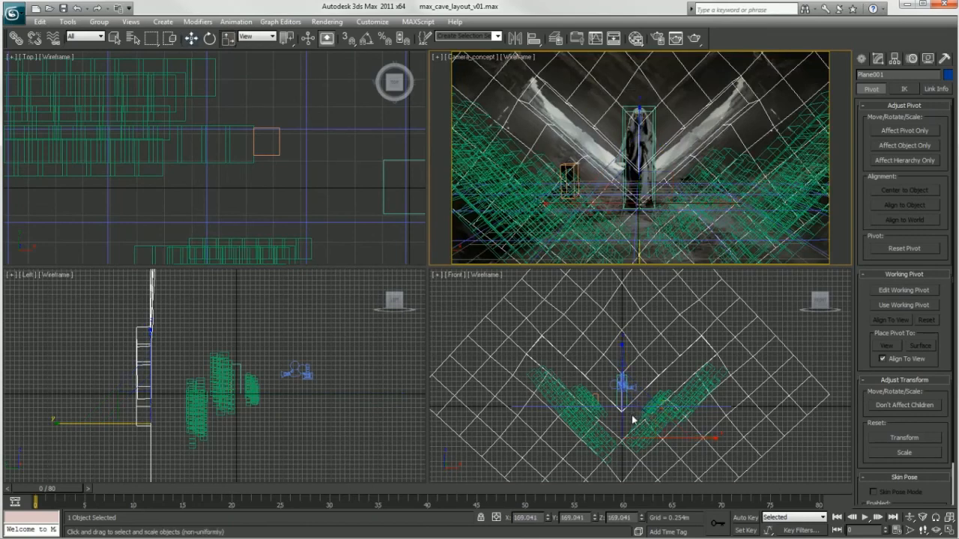
left_click_drag(627, 418, 629, 411)
right_click(506, 61)
left_click(506, 61)
left_click(536, 71)
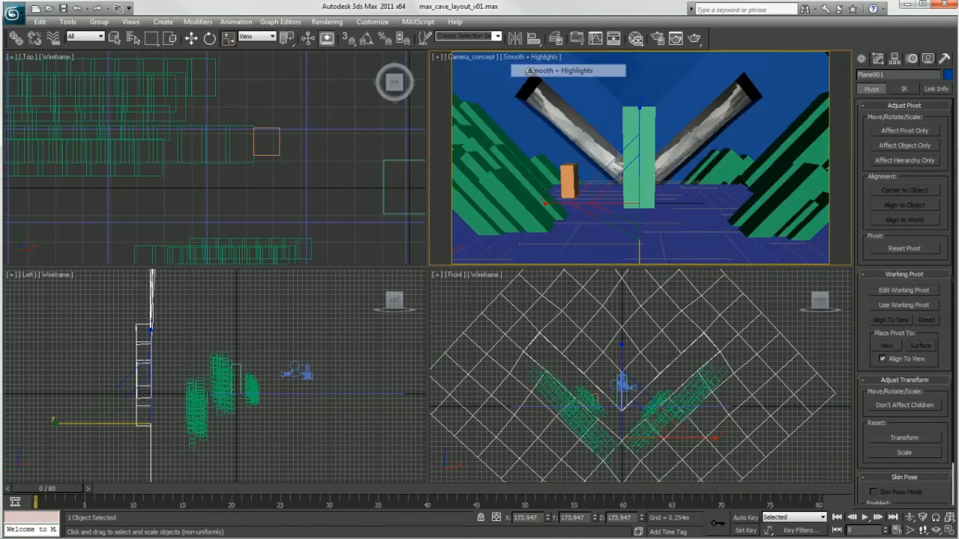
Review the blockout by selecting the camera, rock clusters, character box and rock plane in turn, and clear the selection.
left_click(192, 38)
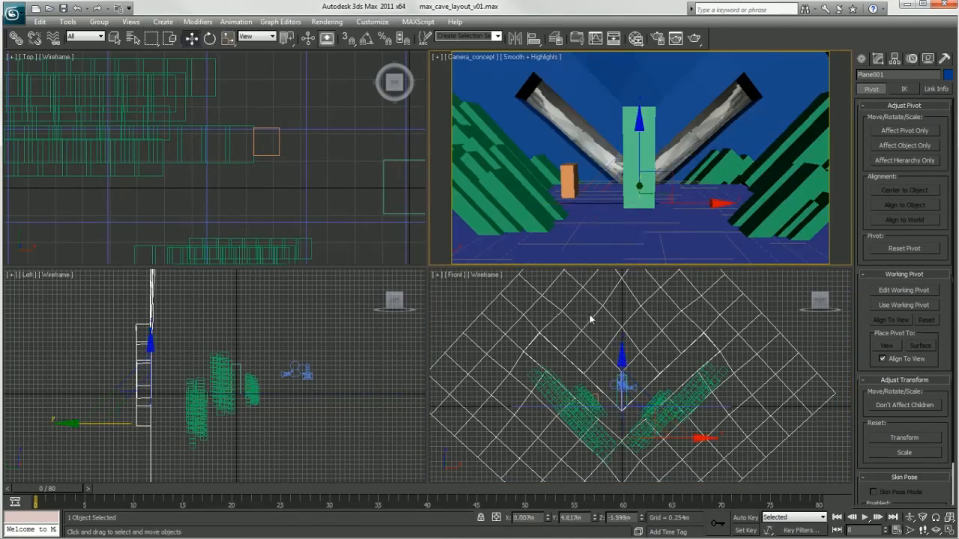
left_click(781, 297)
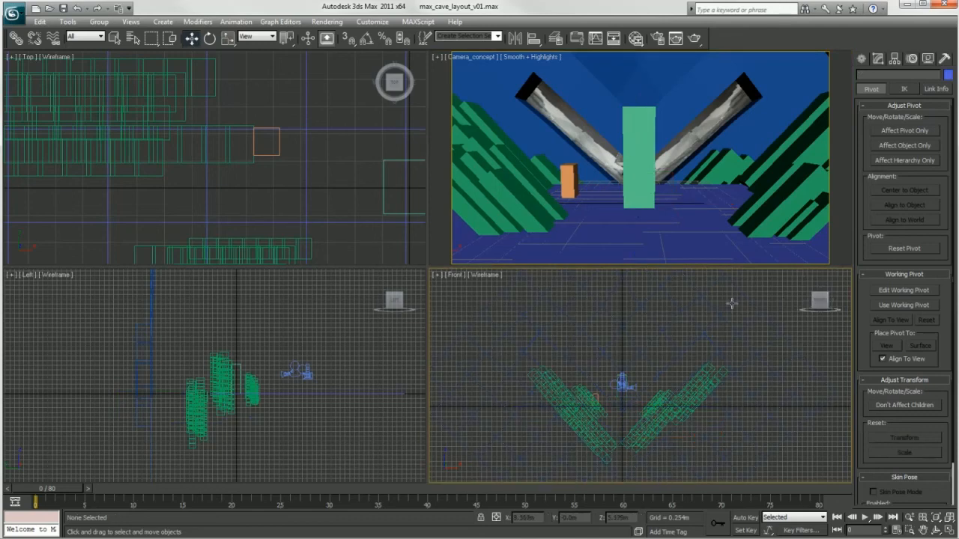
left_click(289, 372)
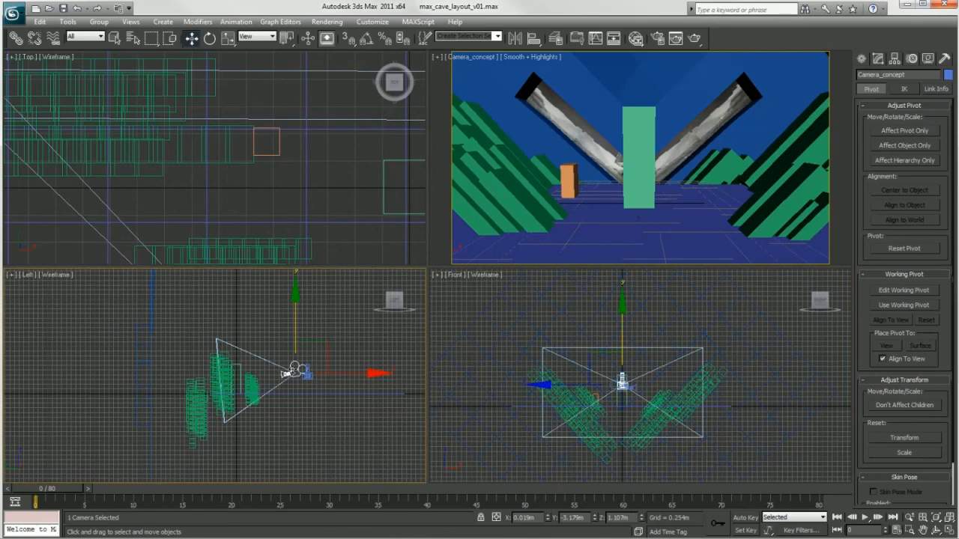
left_click(514, 204)
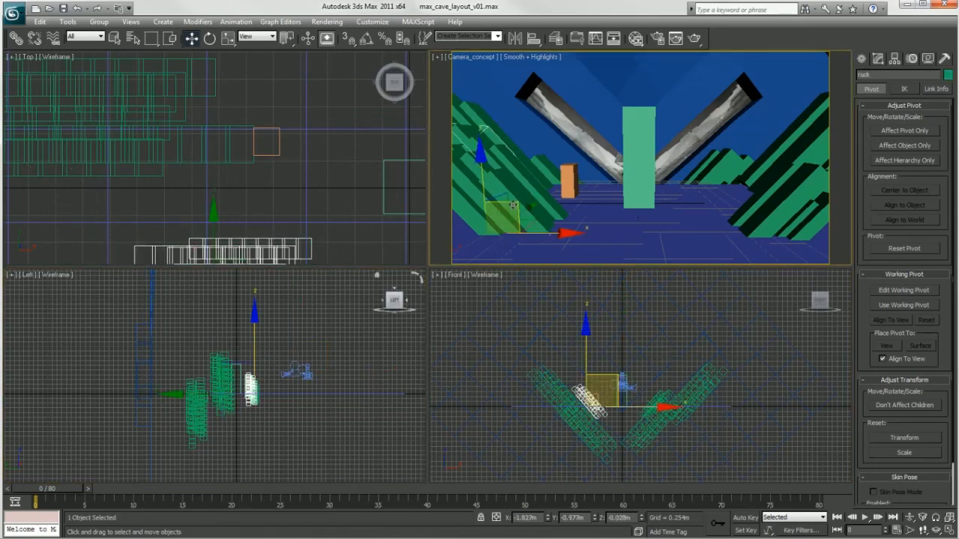
left_click(640, 166)
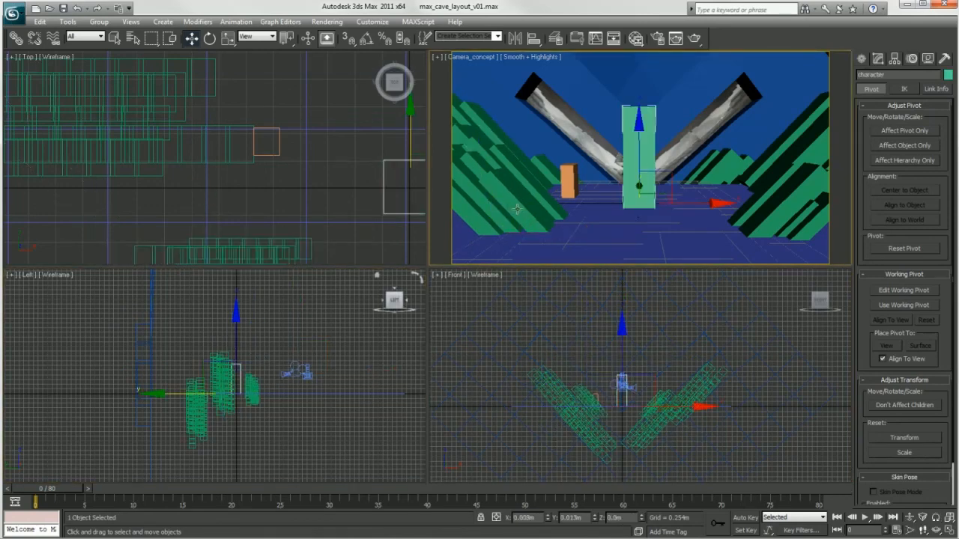
left_click(519, 210)
left_click(790, 212)
left_click(791, 211)
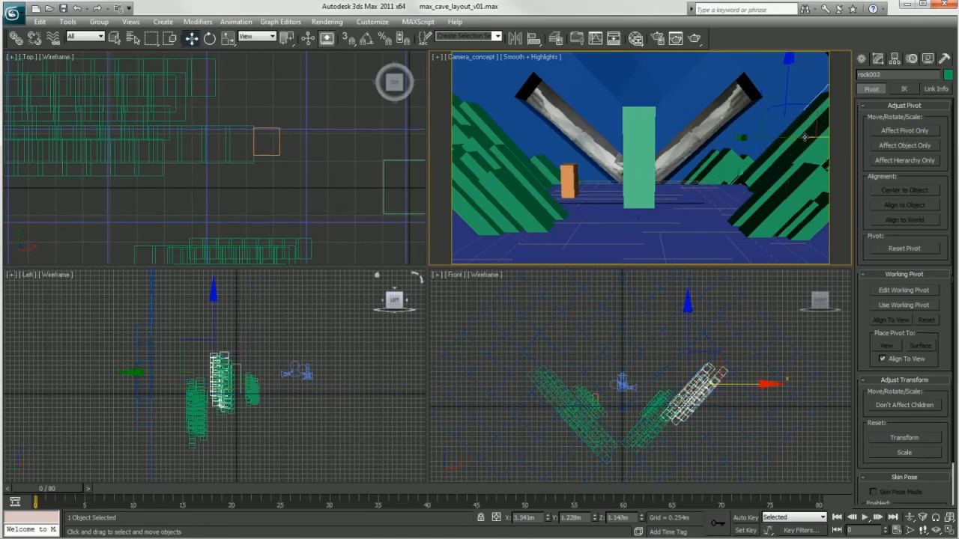
left_click(787, 207)
left_click(788, 204)
left_click(794, 138)
left_click(723, 165)
left_click(672, 117)
left_click(520, 201)
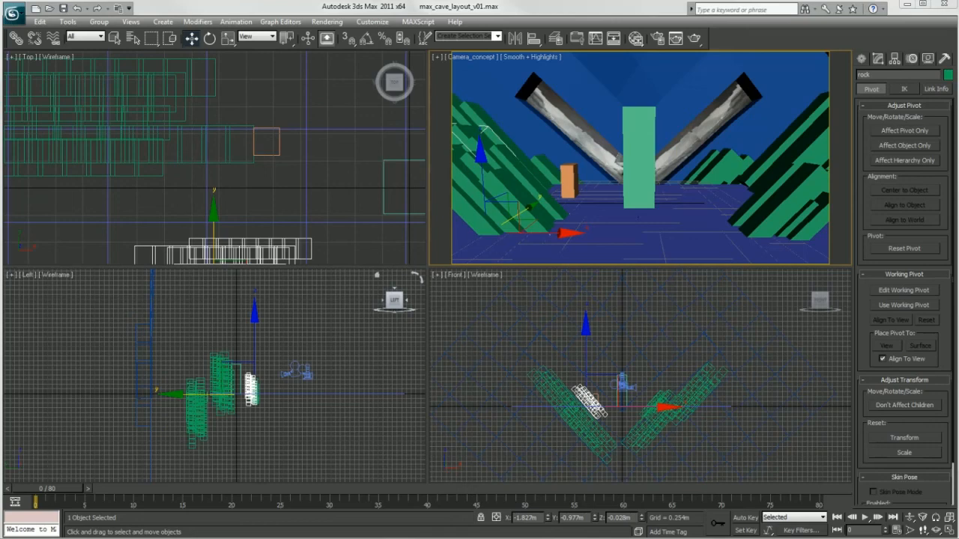
left_click(605, 313)
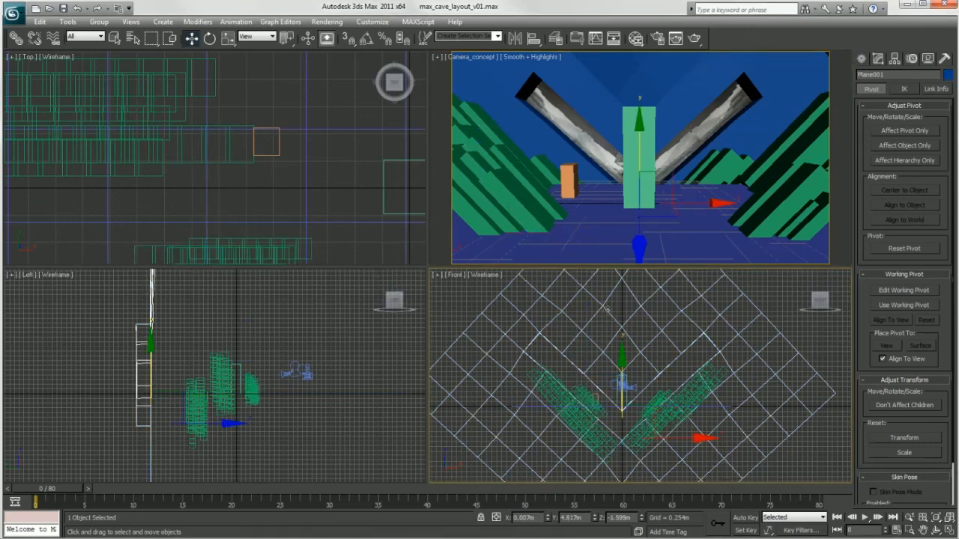
left_click(608, 329)
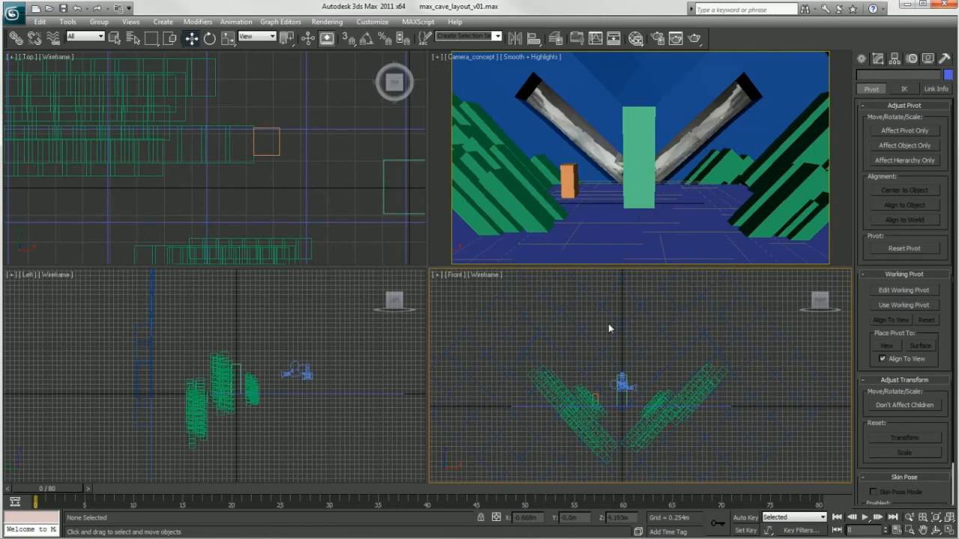